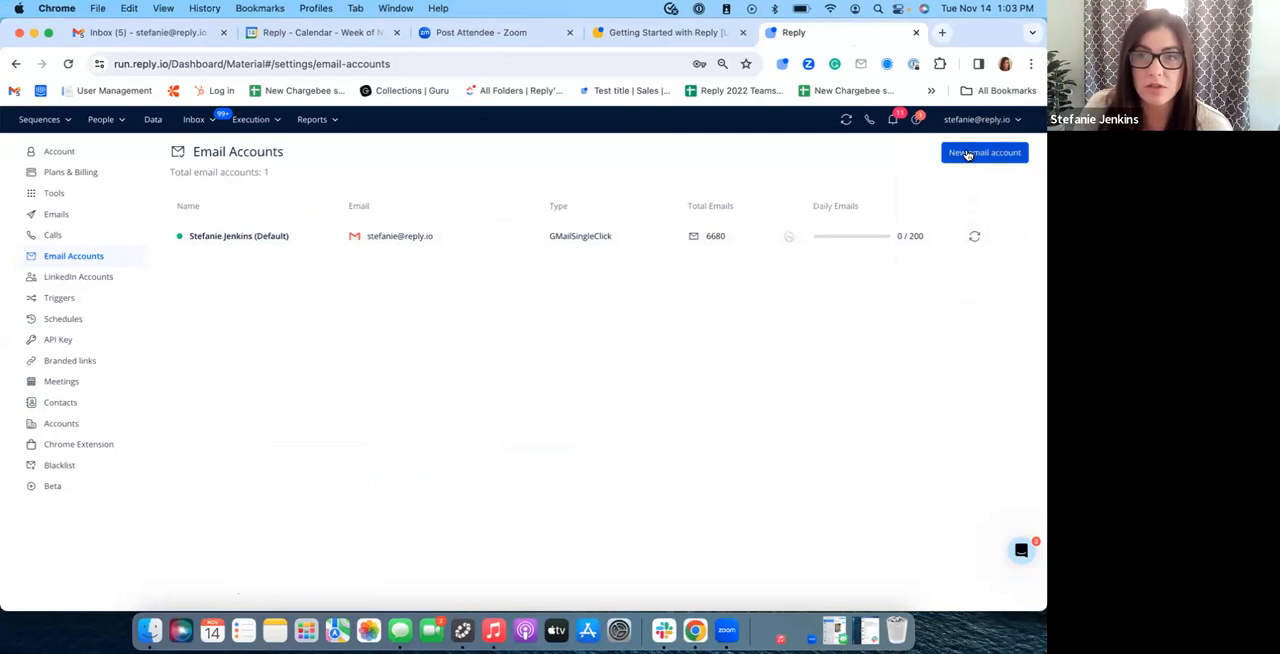
Step: View the email provider options for setting up a new sending account, and close the setup without choosing one
click(963, 158)
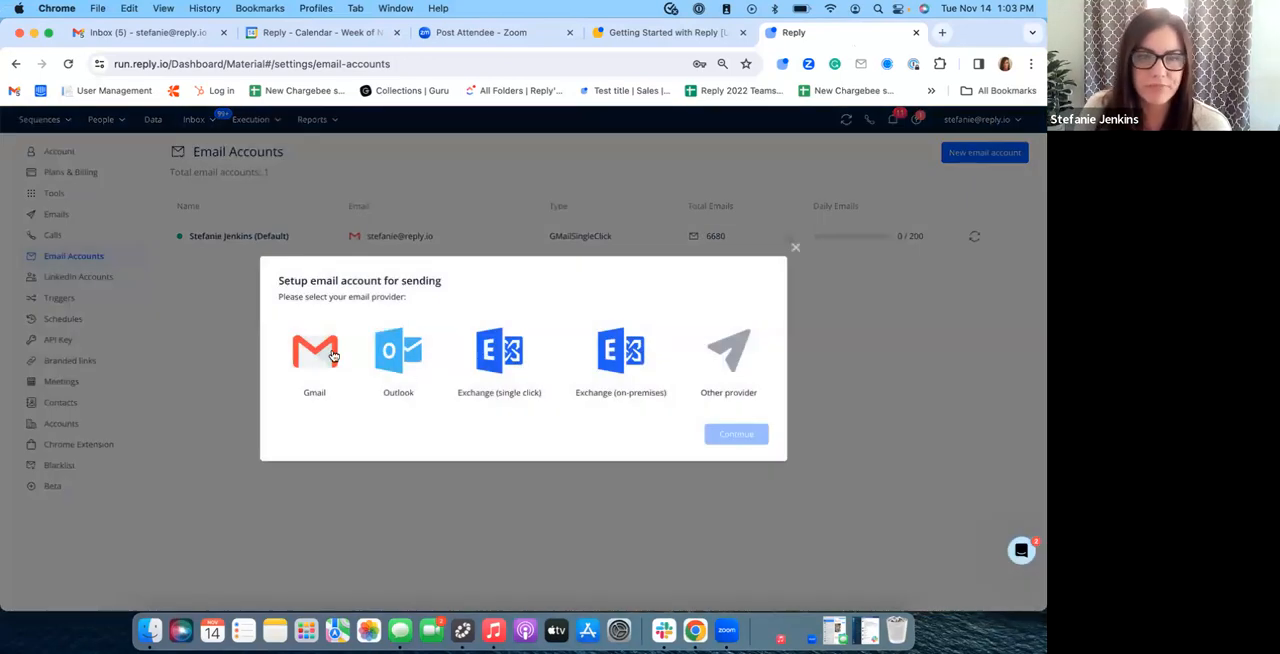
mouse_move(499, 384)
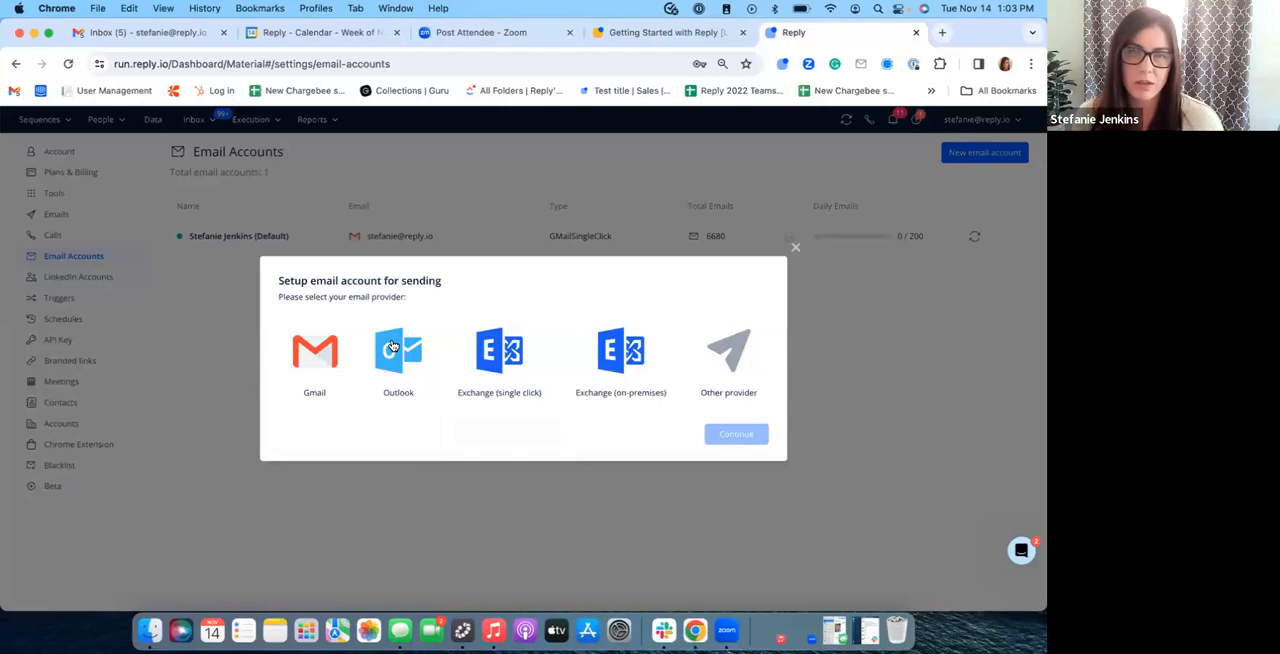
click(796, 248)
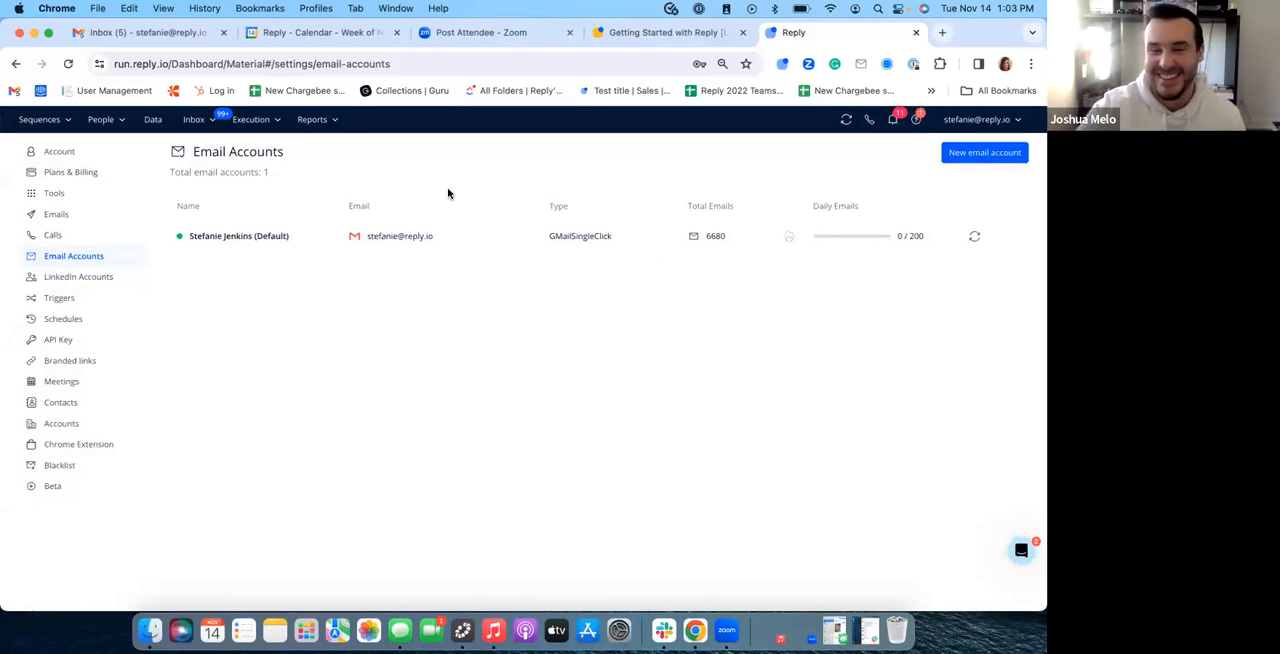
Step: Open the default Gmail account and examine its Email Account's Health checks and Account settings
click(464, 237)
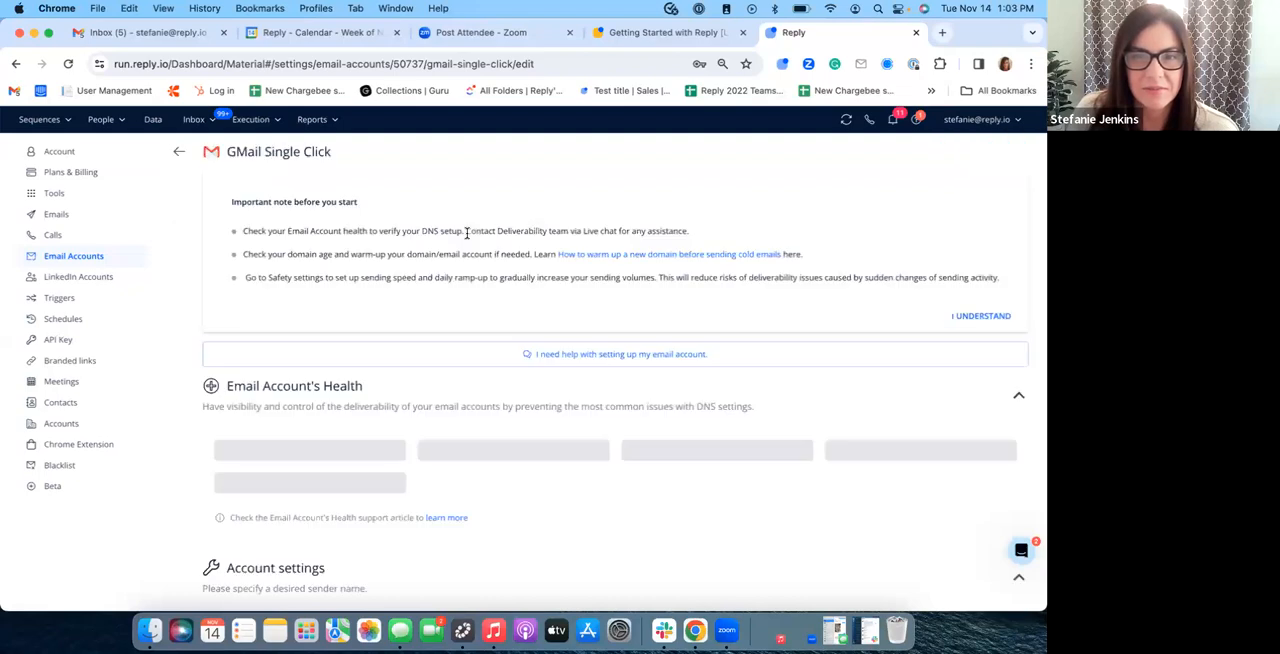
scroll(416, 403, down, 2)
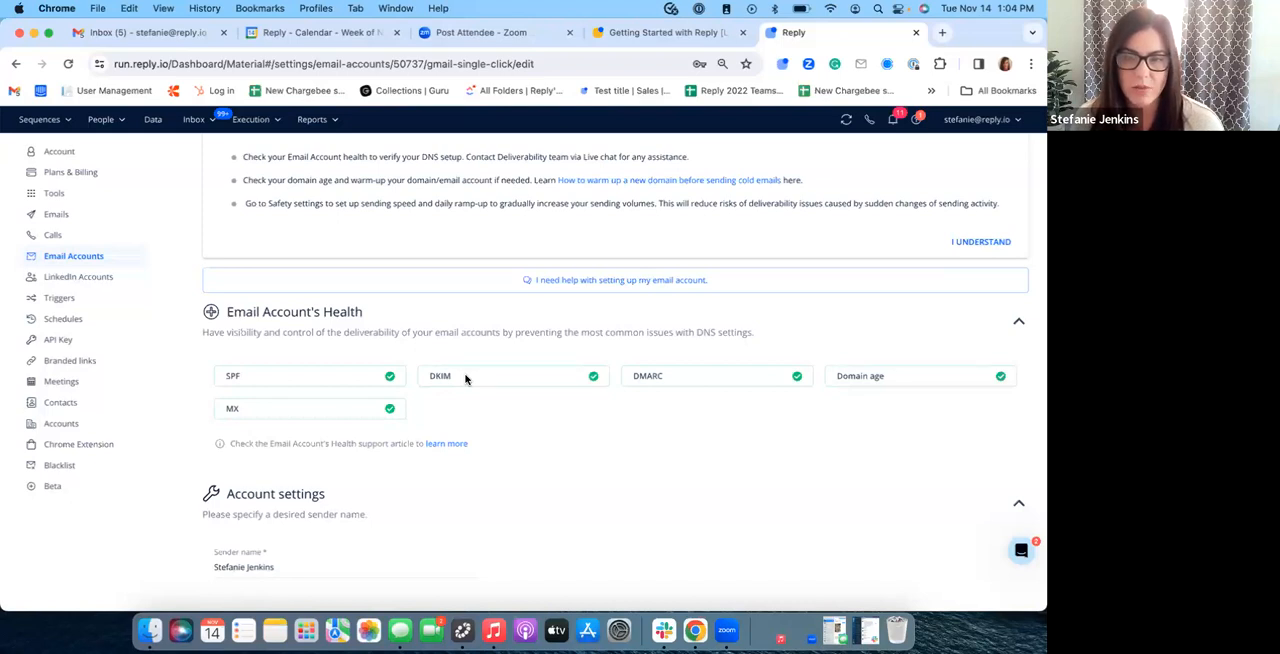
scroll(487, 380, down, 3)
scroll(487, 380, down, 2)
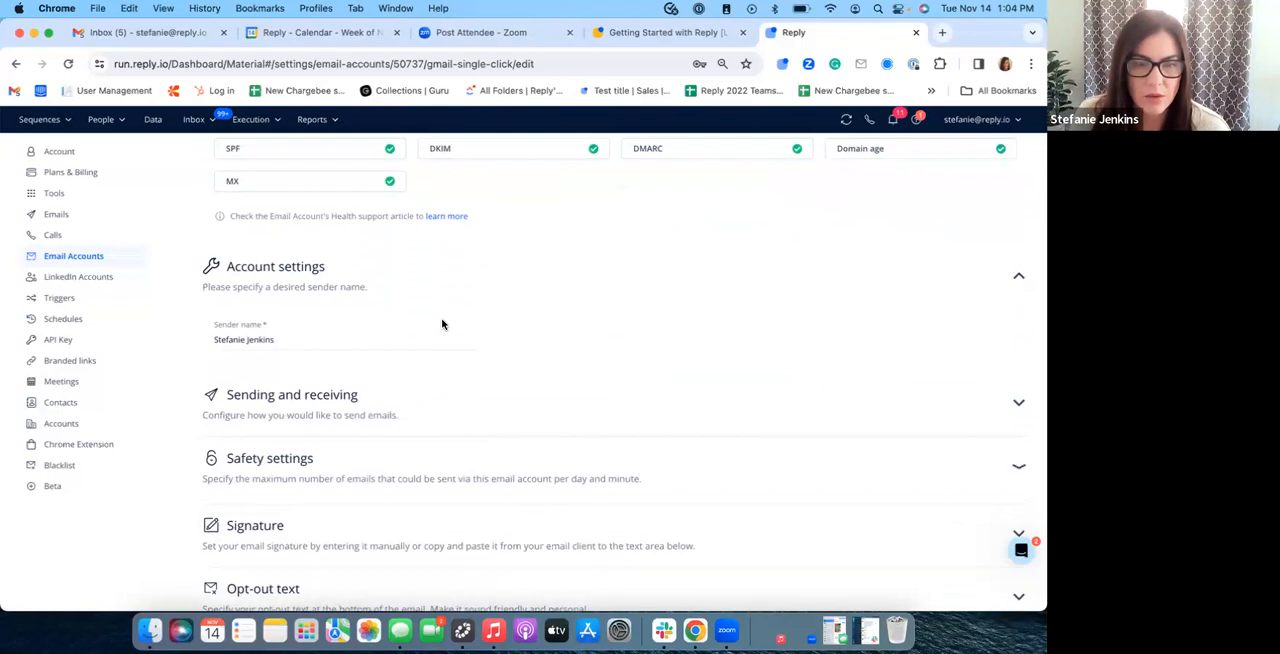
Step: Examine the account's Safety settings, including the total number of emails, Daily Ramp-Up and the sending limit per time duration
scroll(442, 324, down, 4)
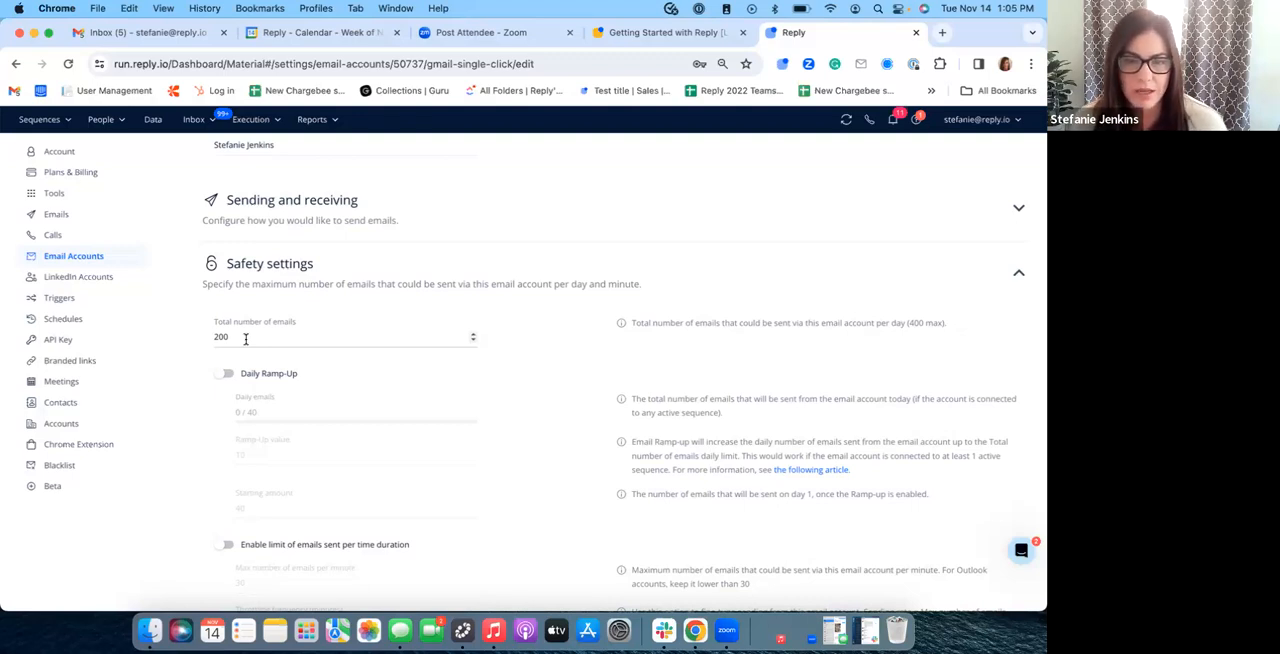
scroll(346, 343, down, 2)
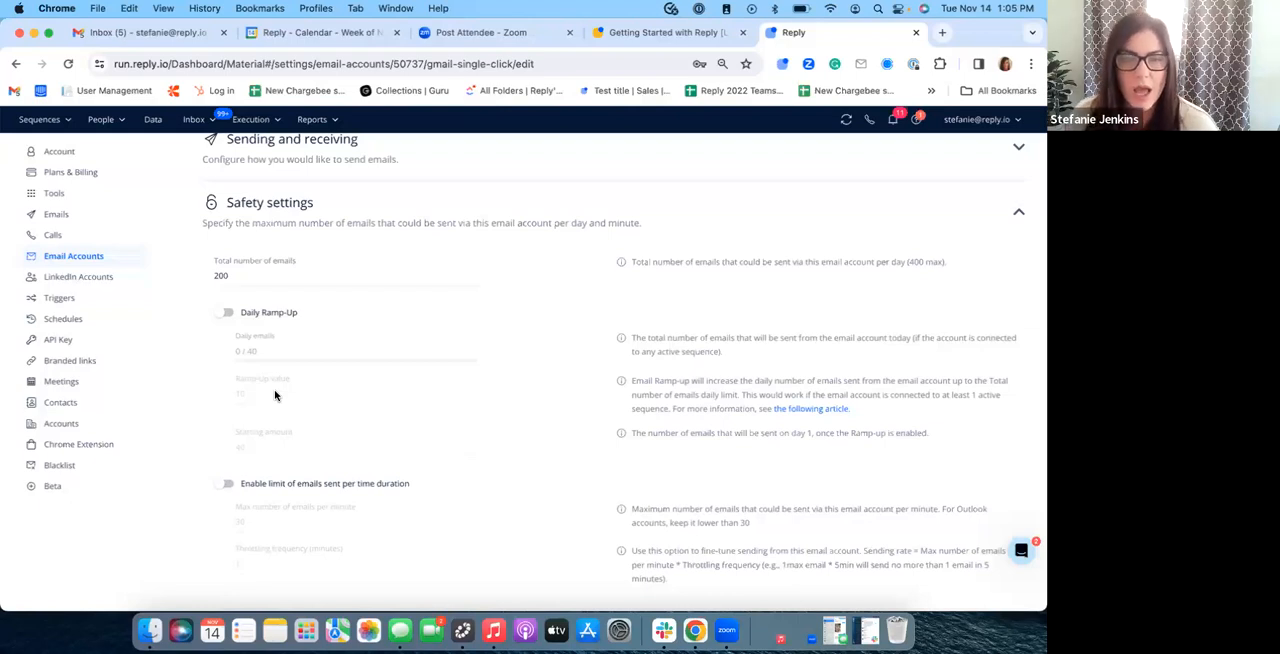
scroll(316, 371, down, 1)
scroll(316, 371, down, 2)
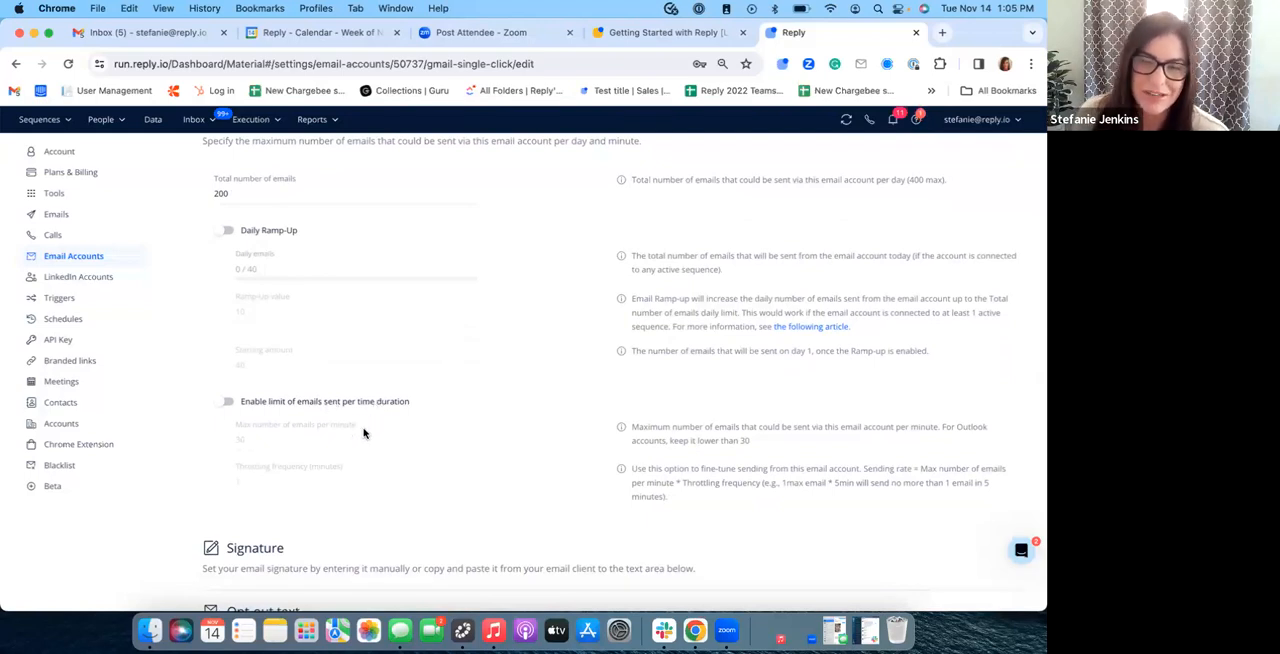
scroll(351, 384, down, 1)
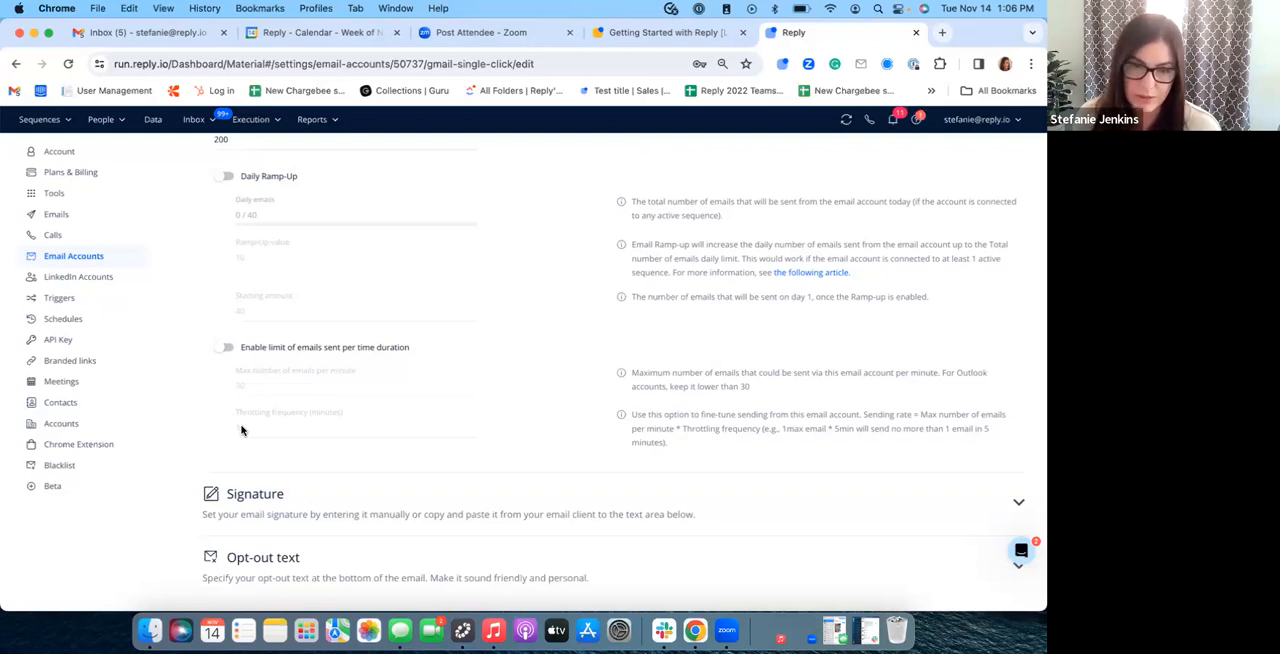
Step: Expand the account's Signature section and examine the signature text and its editing options
click(572, 501)
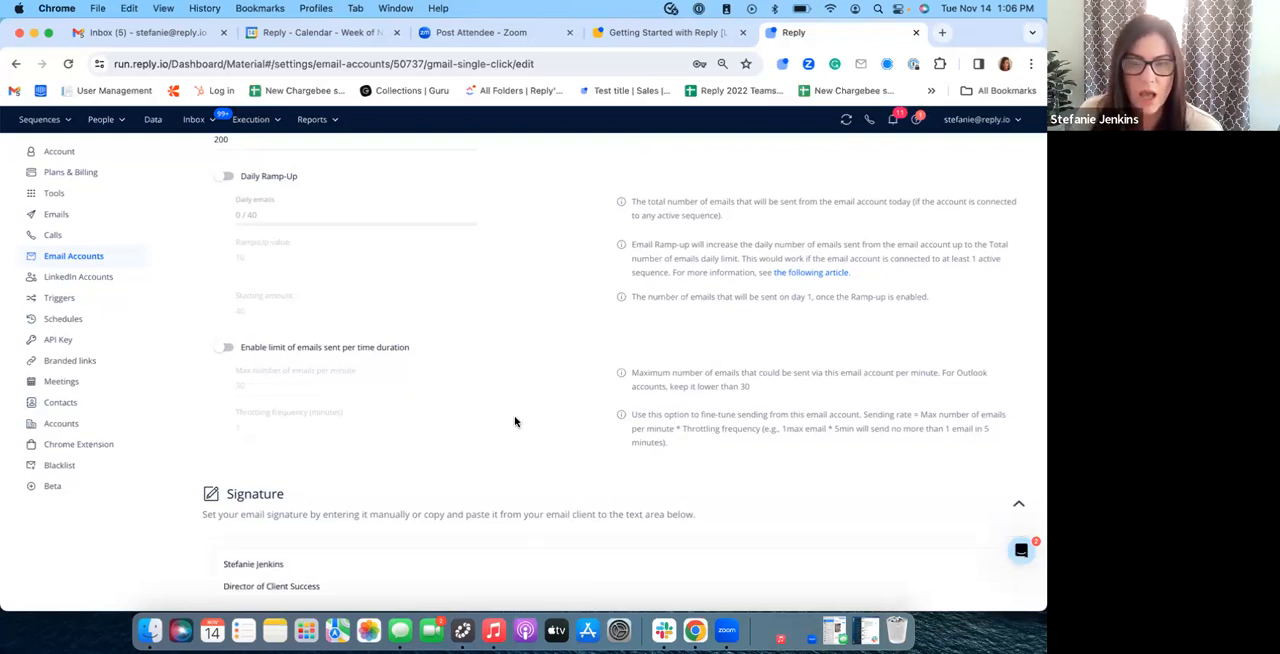
scroll(514, 423, down, 3)
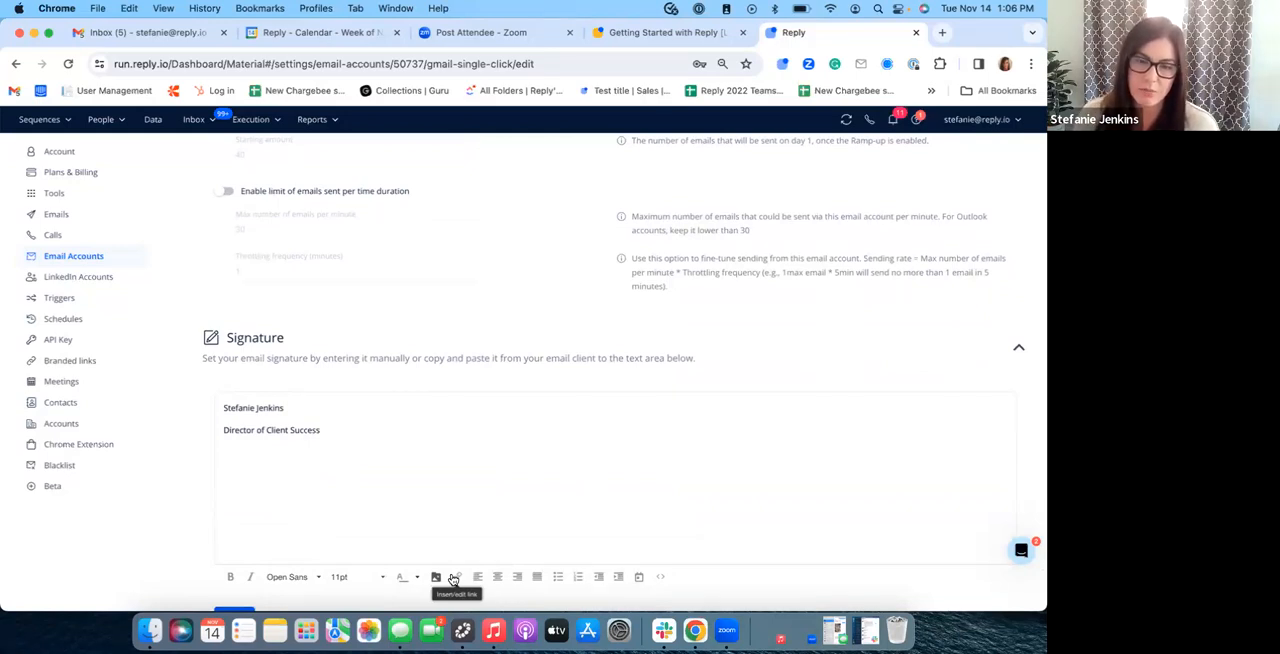
scroll(422, 457, down, 3)
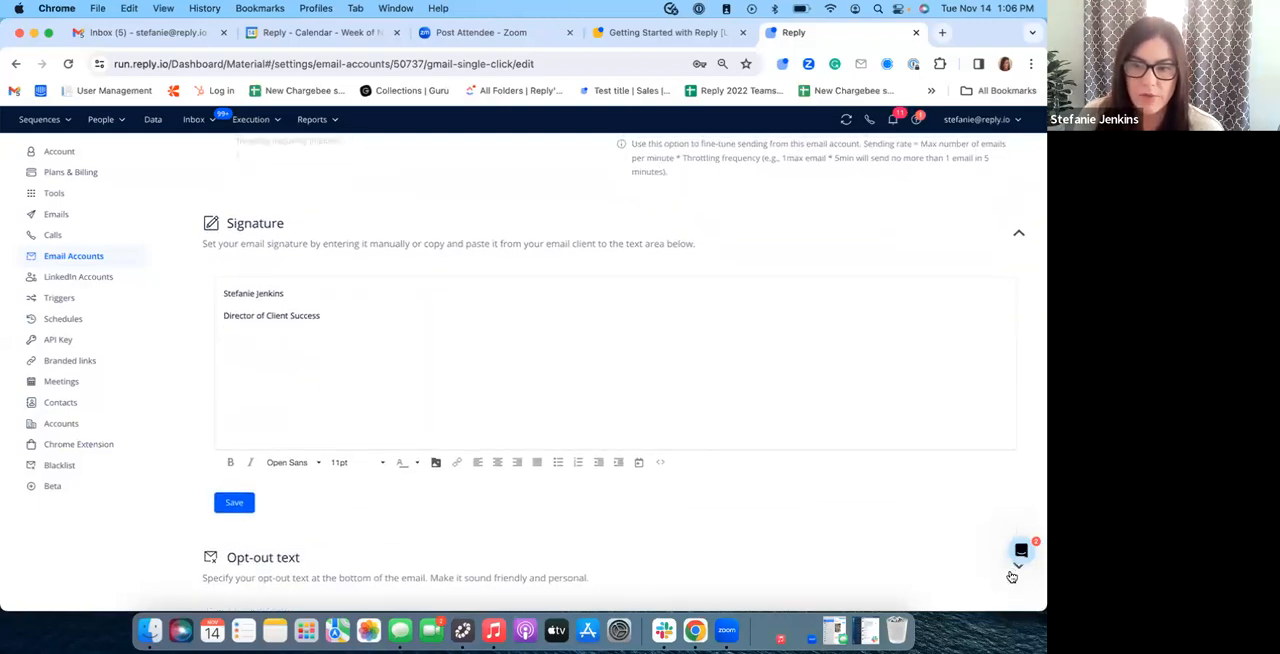
Step: Compare the opt-out link version of the Opt-out text with the plain-text version, ending on Unsubscribe via plain text
scroll(622, 490, down, 4)
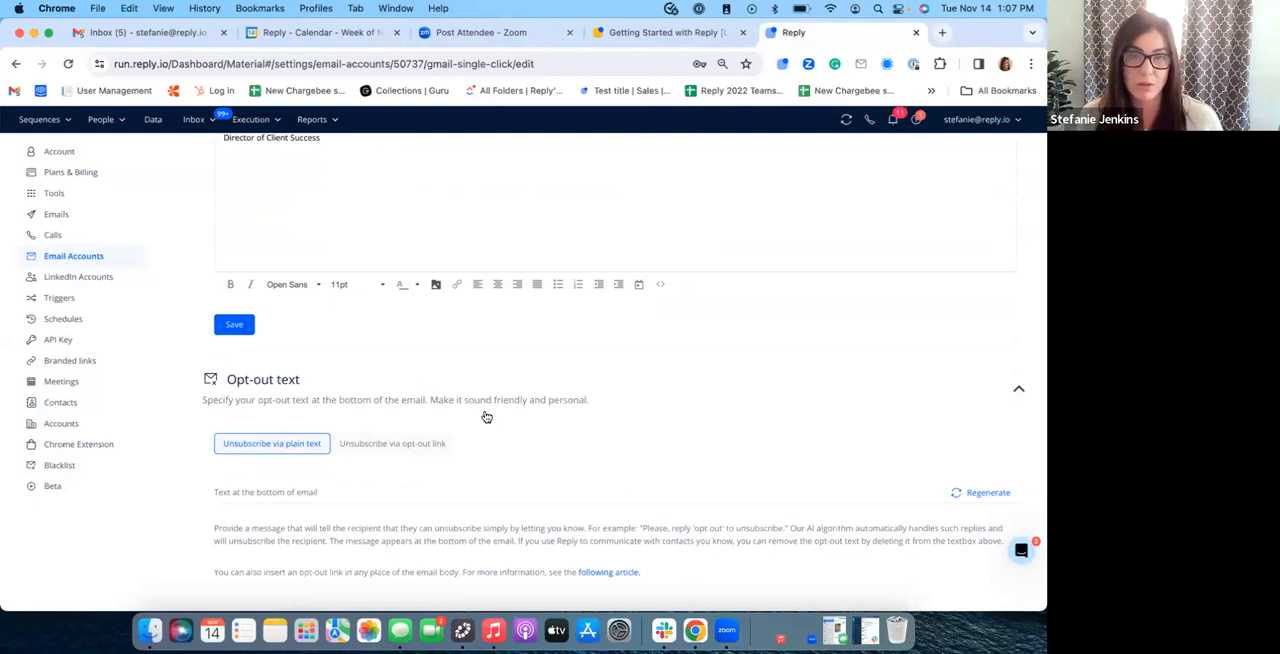
click(410, 444)
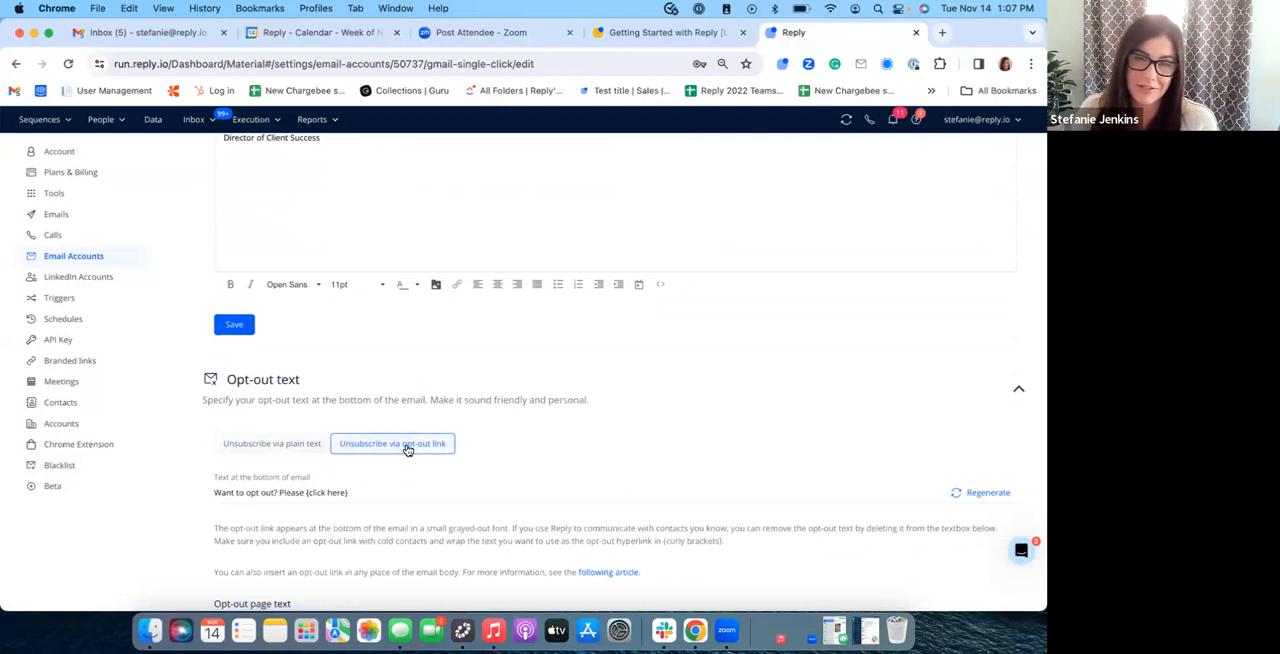
click(292, 449)
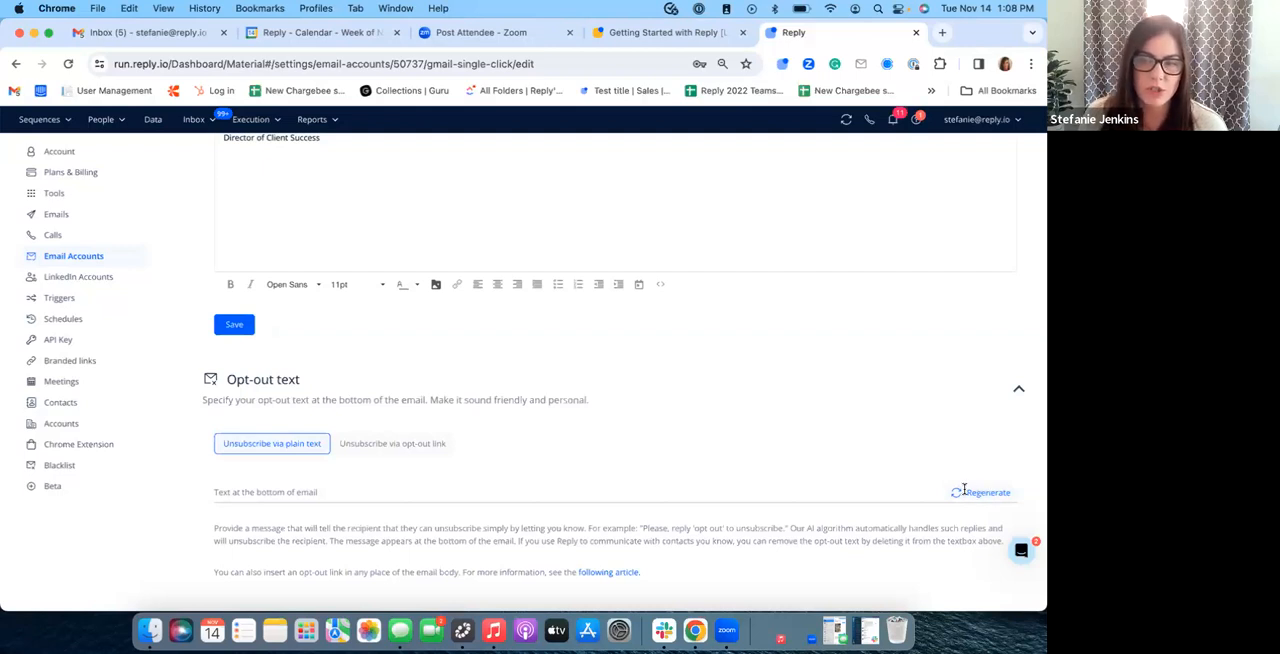
Step: Generate a plain-text unsubscribe message for the bottom of emails, regenerate it once for another wording, and save the Opt-out text
click(762, 487)
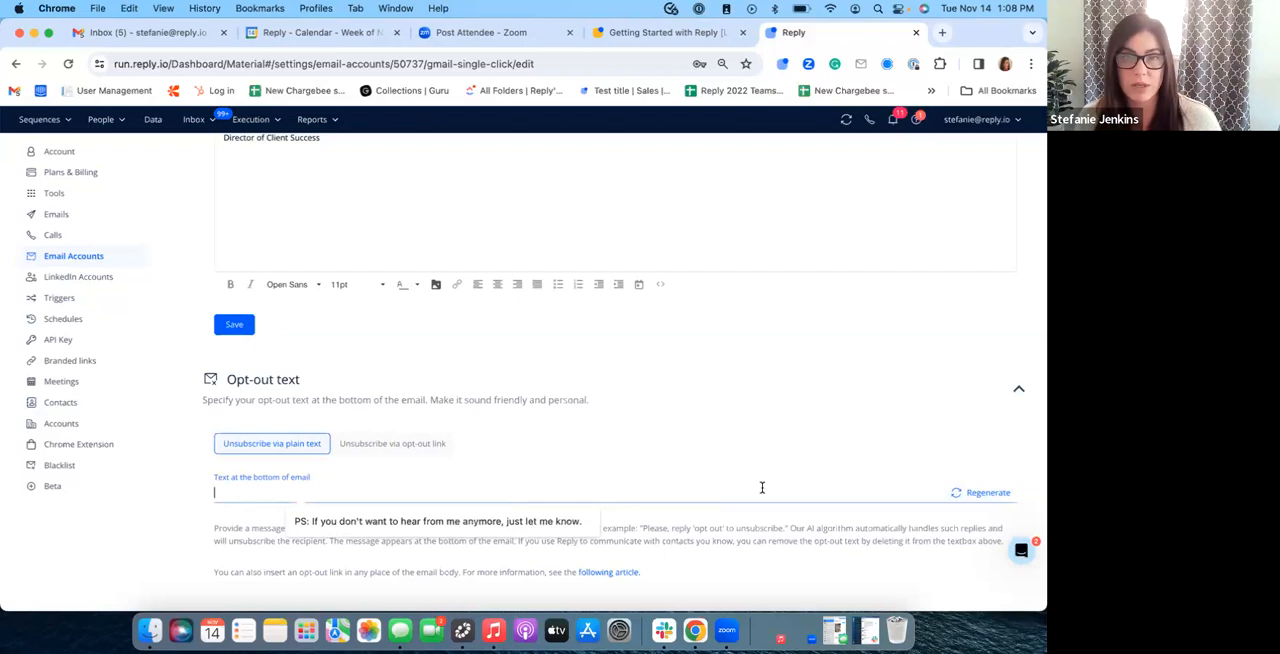
click(990, 492)
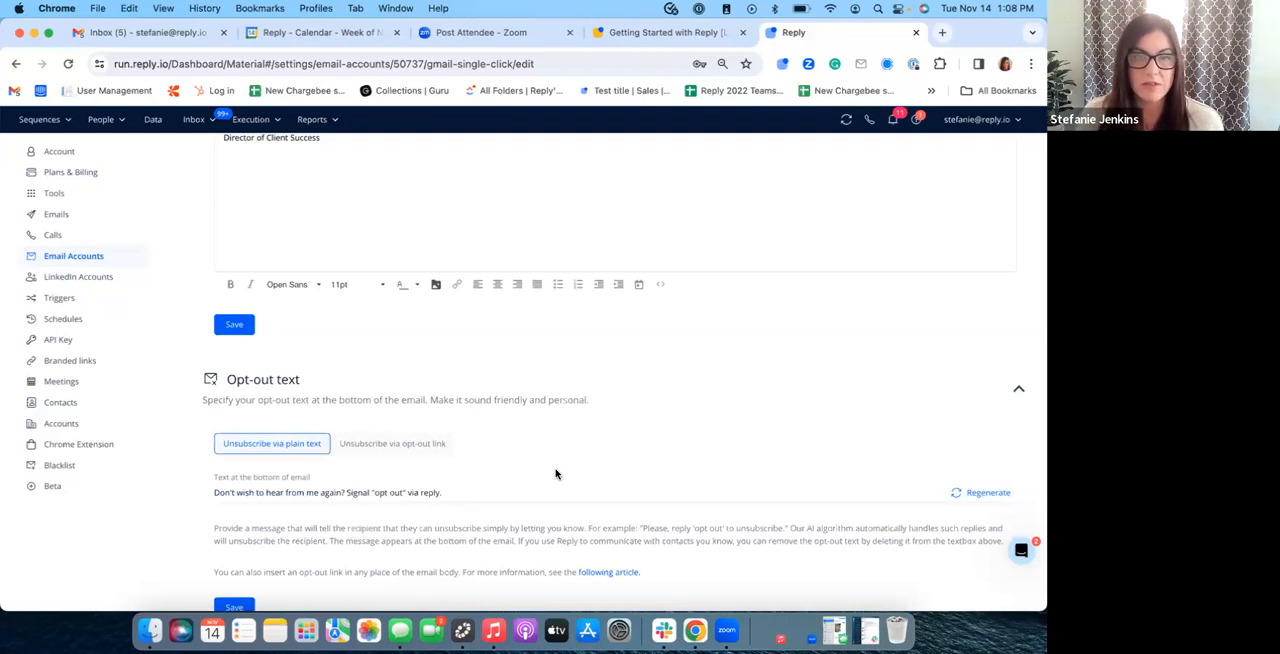
click(971, 492)
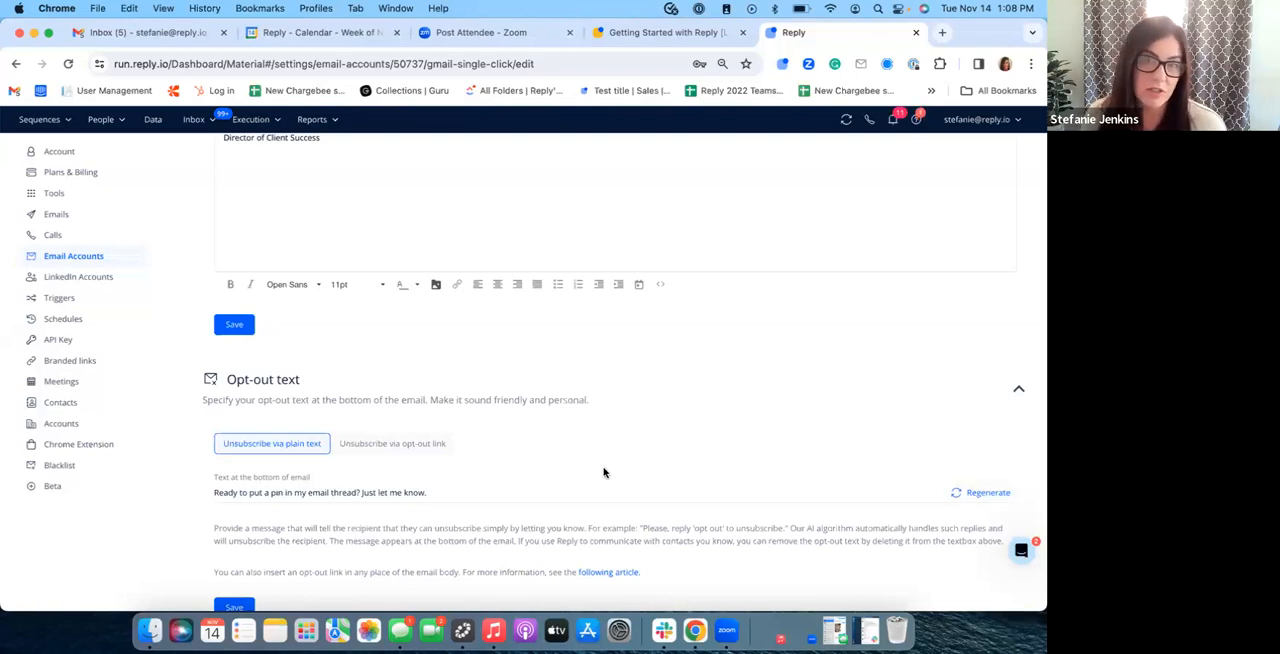
scroll(600, 456, down, 2)
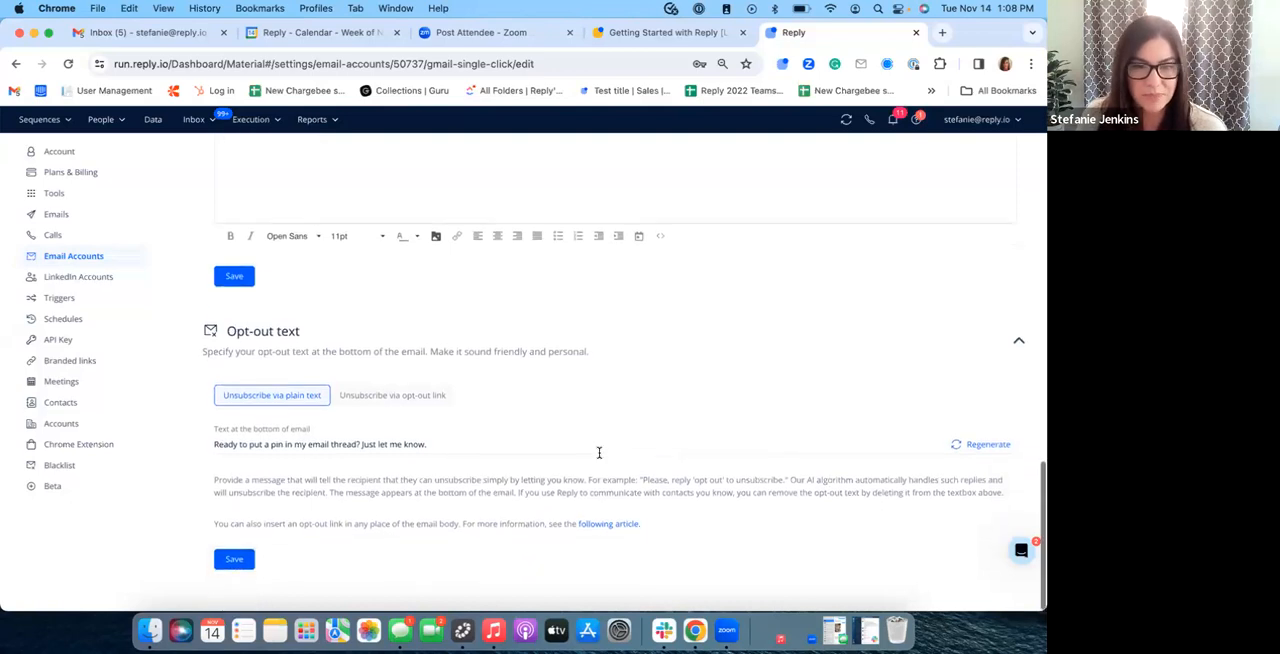
click(246, 569)
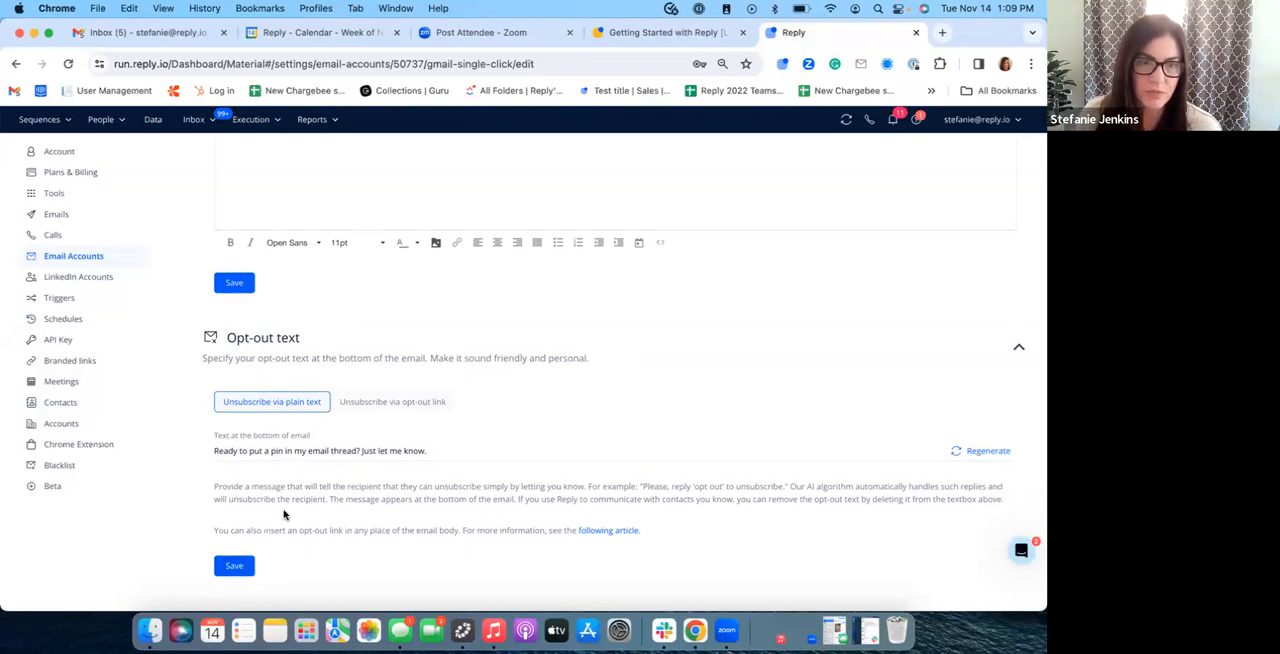
Step: Open the general Emails settings and examine the Email safety and Email notifications options
click(63, 215)
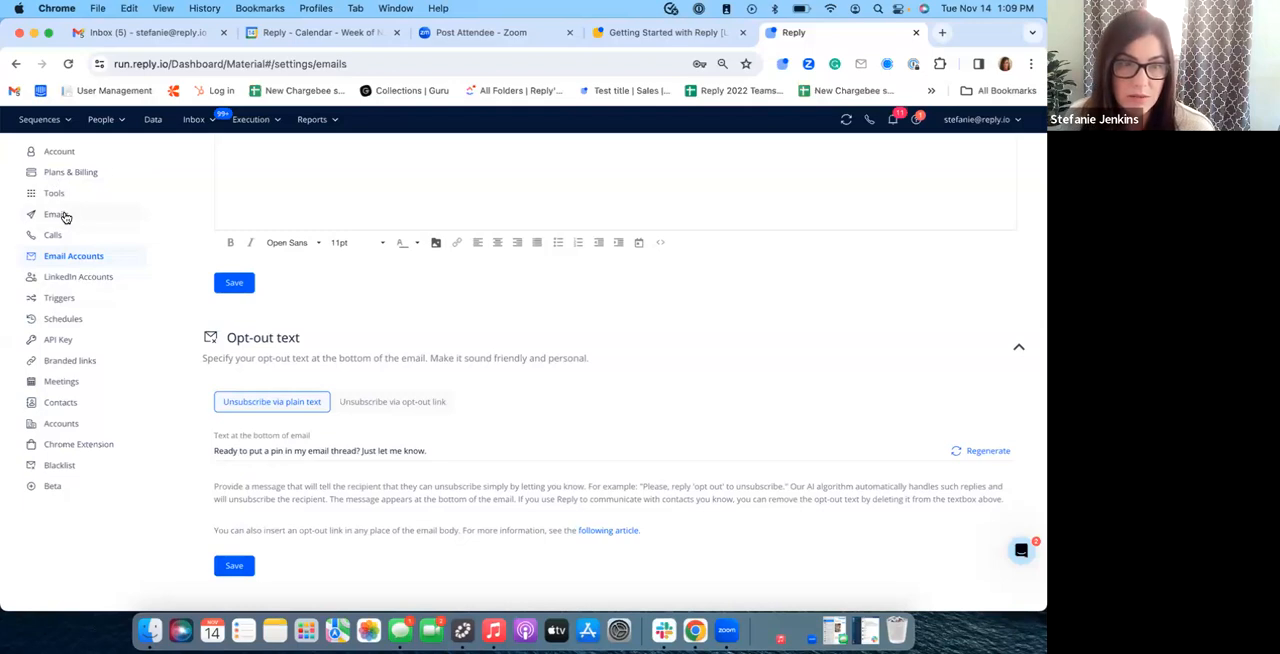
click(267, 176)
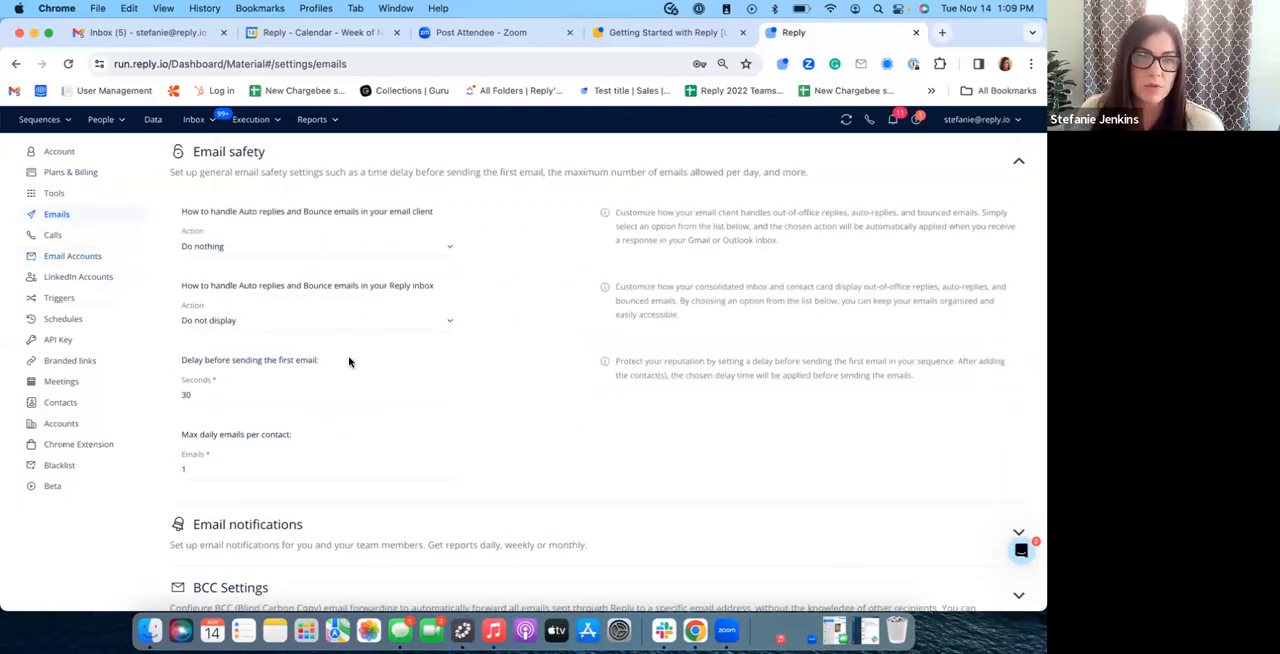
scroll(300, 345, down, 2)
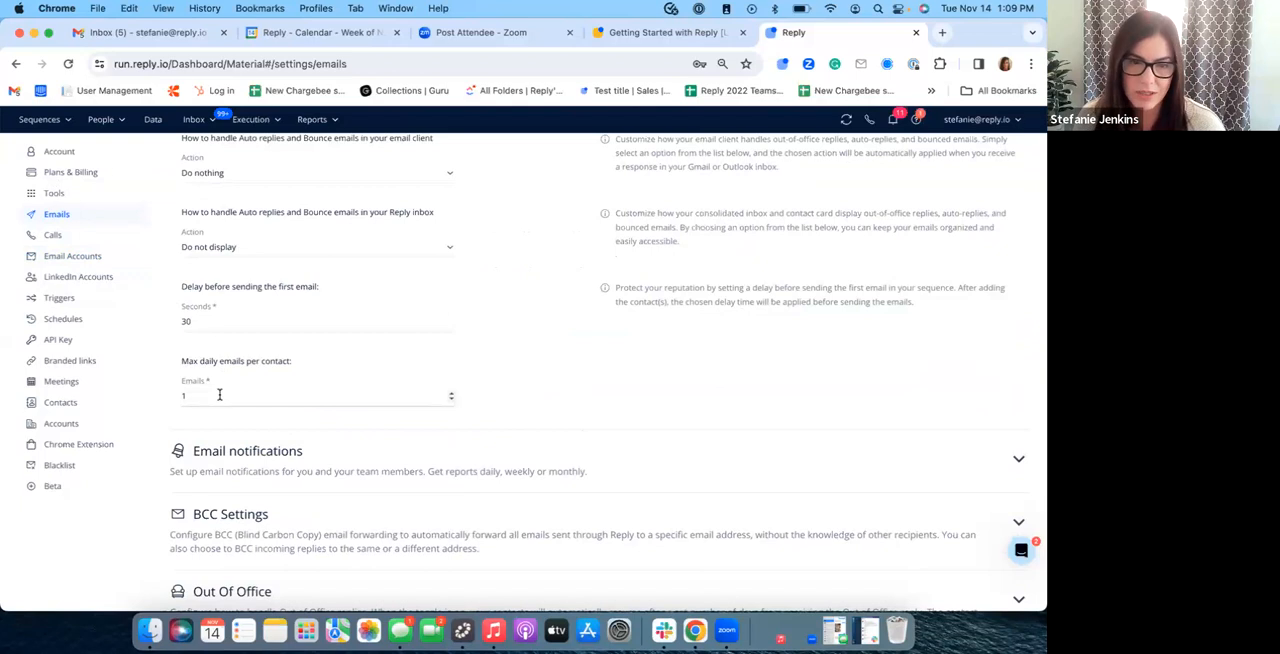
click(300, 451)
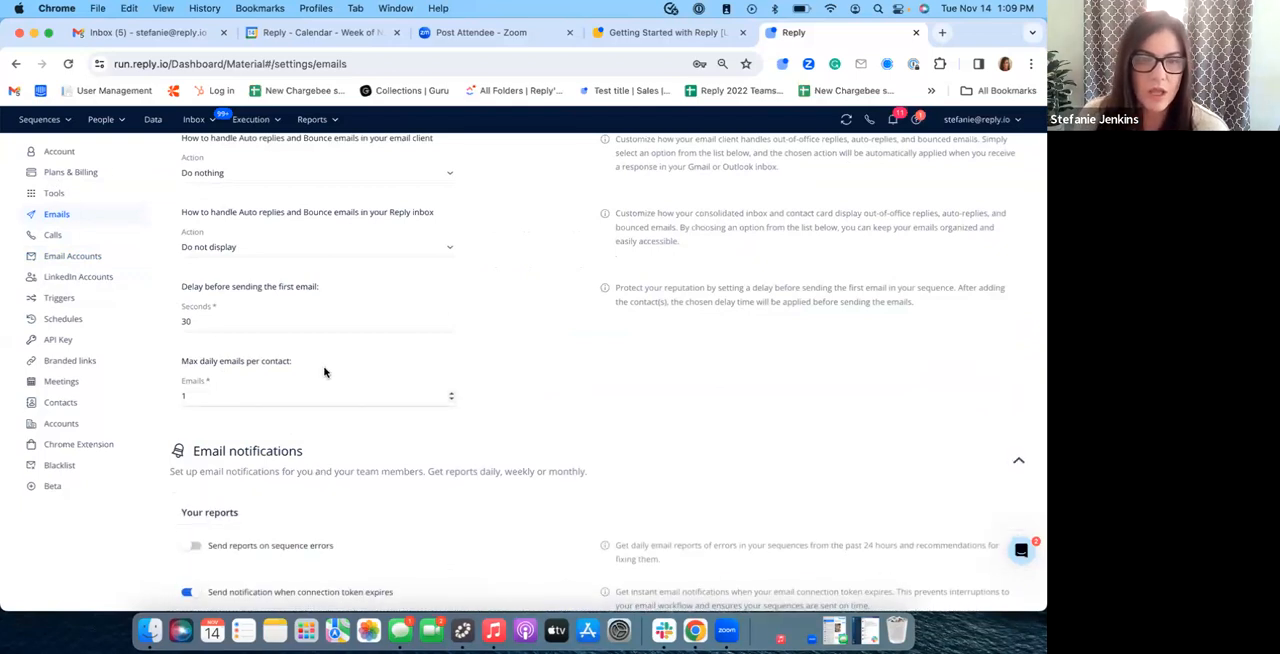
scroll(323, 371, down, 3)
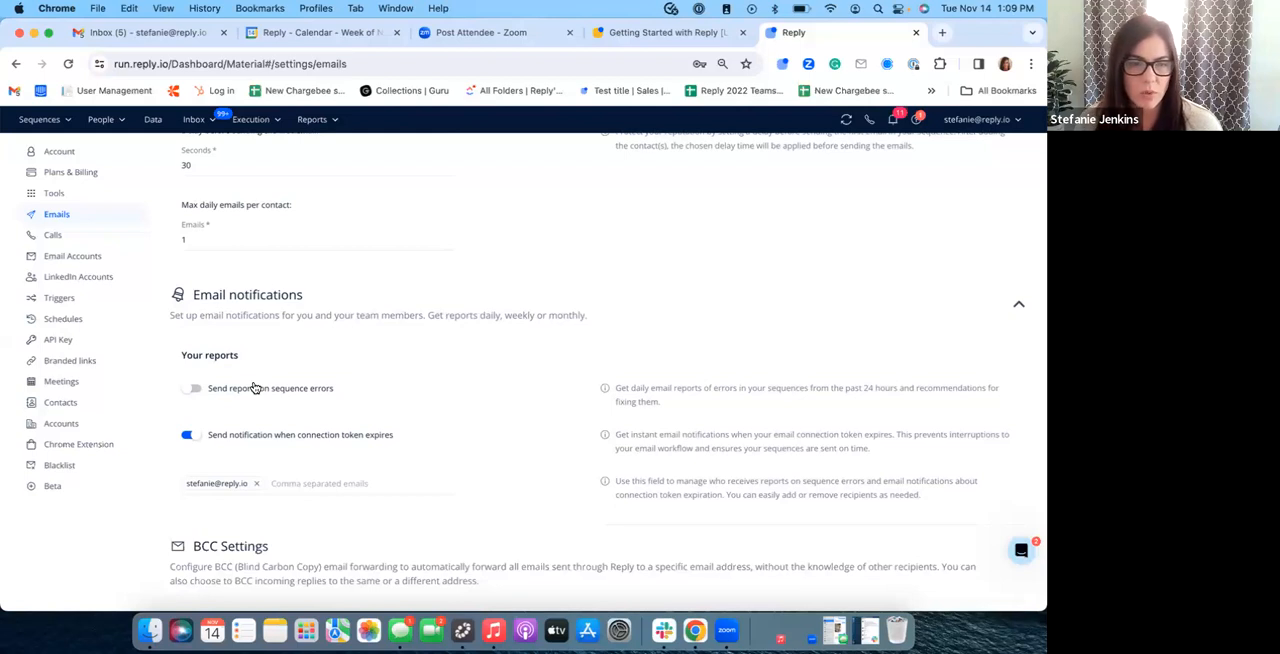
Step: Expand BCC Settings and examine the outgoing BCC and incoming reply forwarding options, down to the Out Of Office section
scroll(320, 450, down, 2)
click(325, 467)
scroll(337, 403, down, 3)
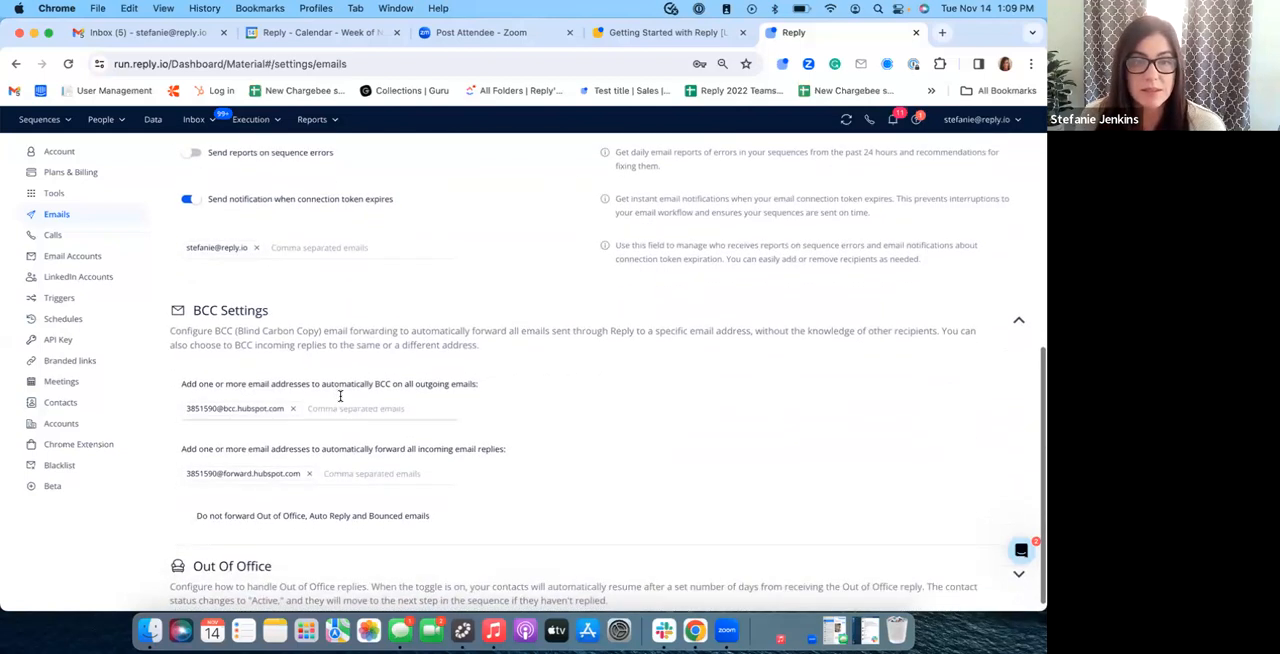
scroll(363, 373, down, 1)
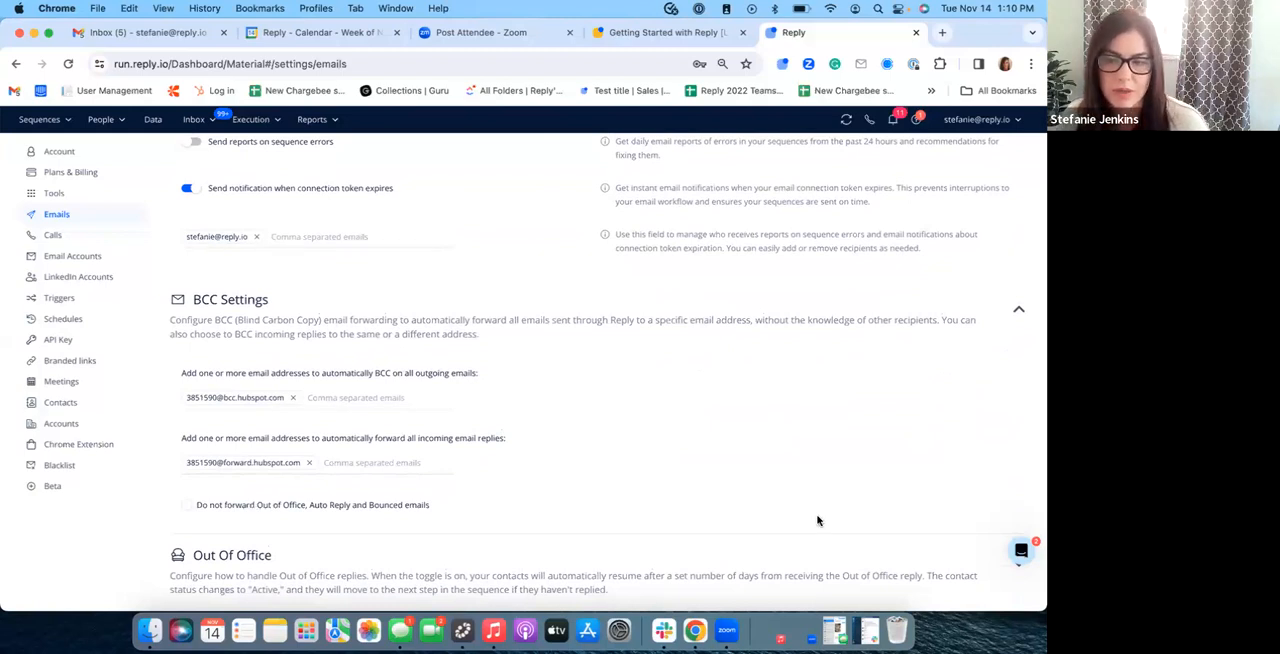
scroll(525, 490, down, 2)
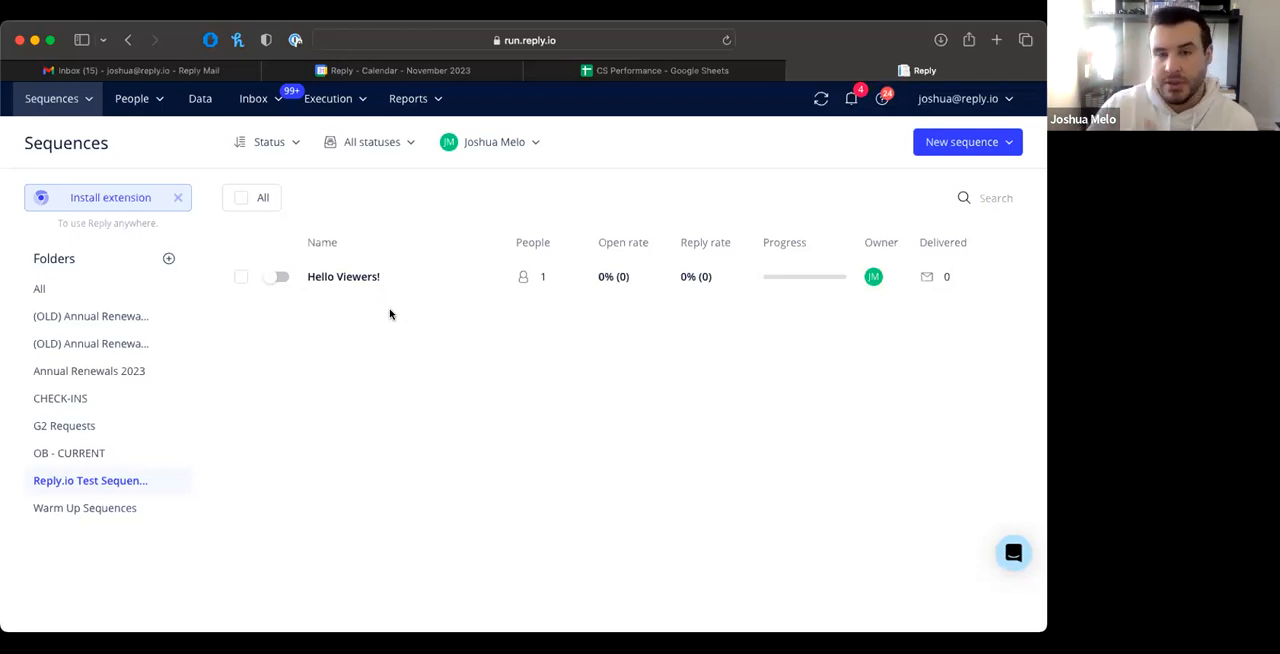
Step: Browse the Reply templates and Team templates for a new sequence, and close the selection without creating one
click(958, 143)
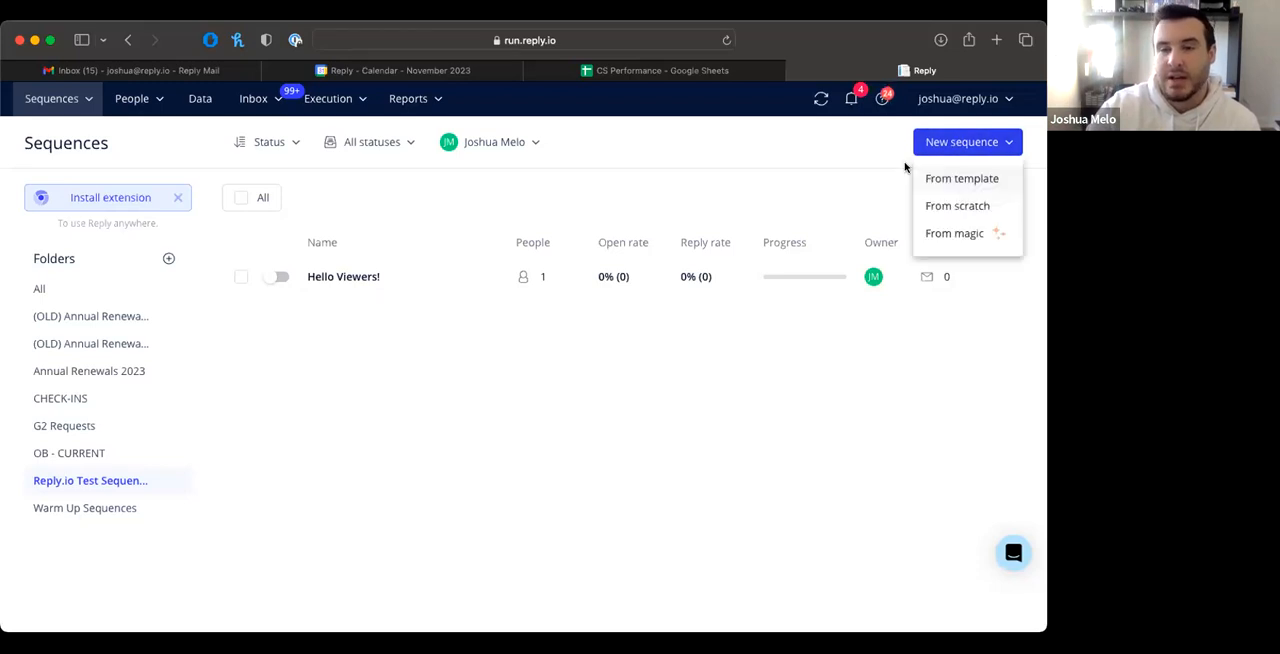
click(966, 179)
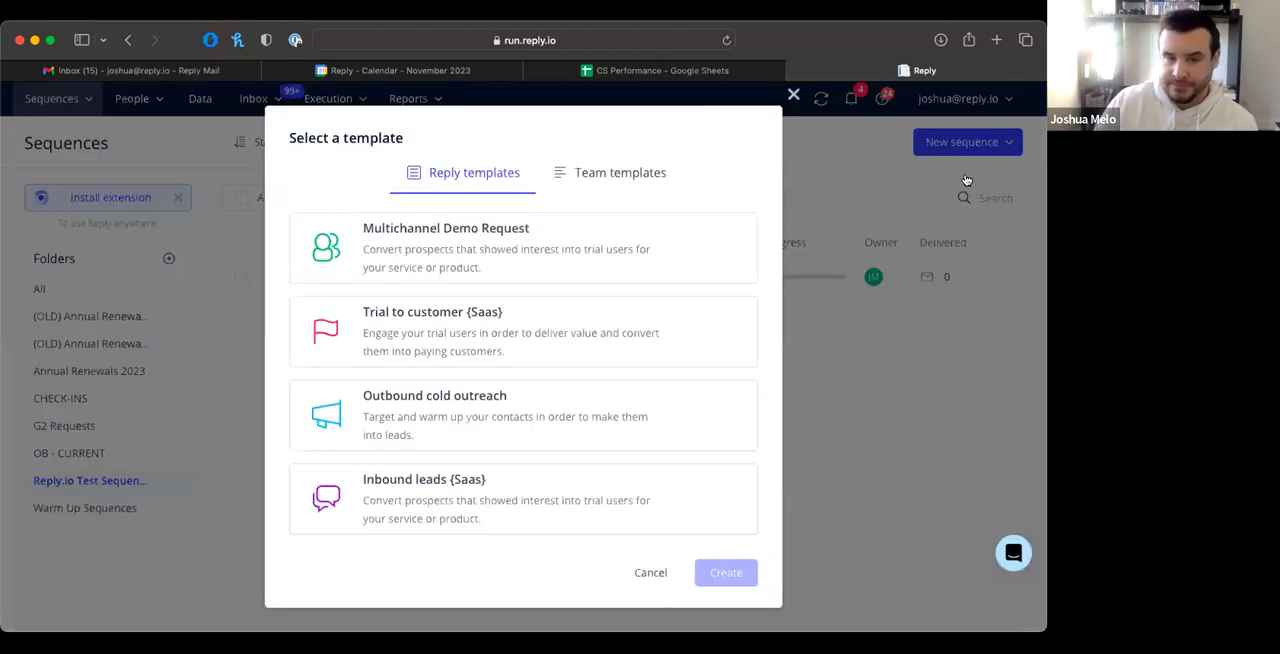
click(603, 177)
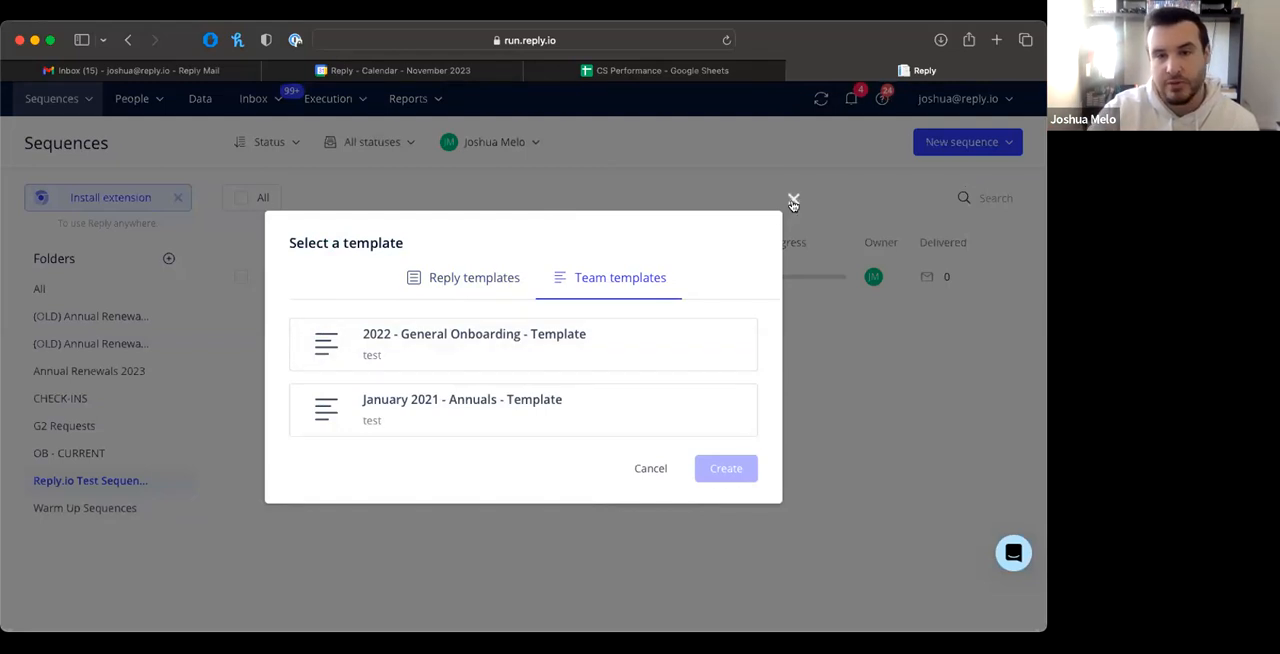
click(793, 200)
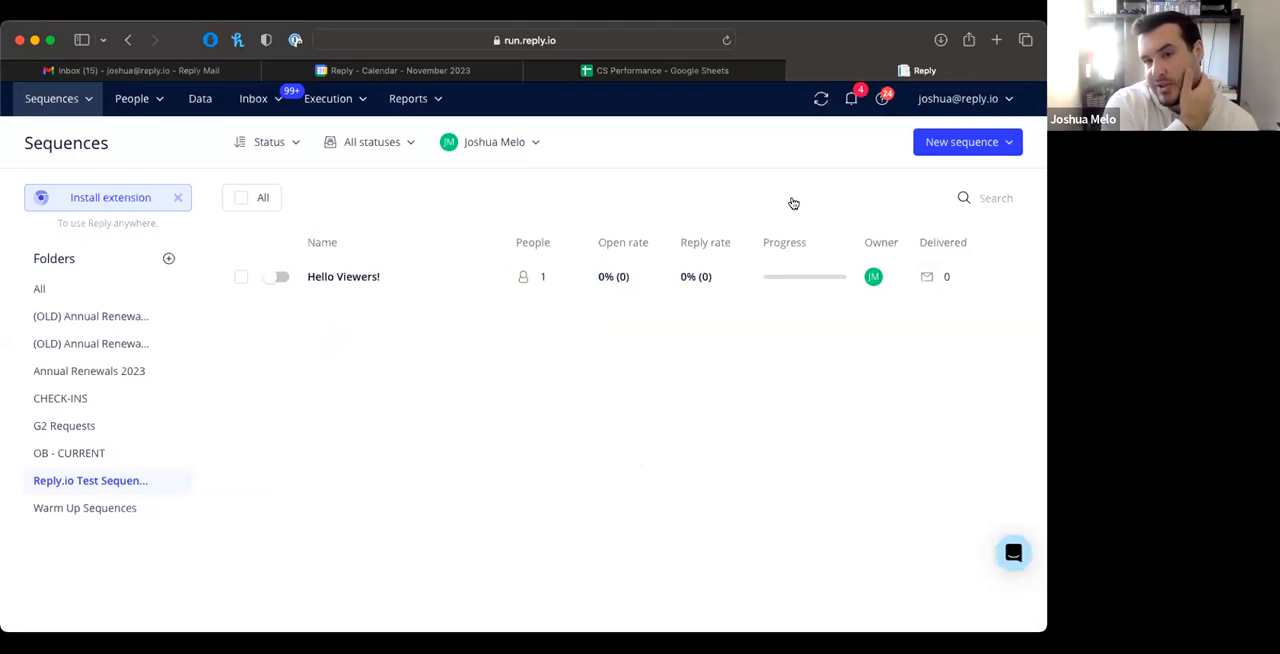
Step: Start a new sequence using the From magic option
click(1009, 143)
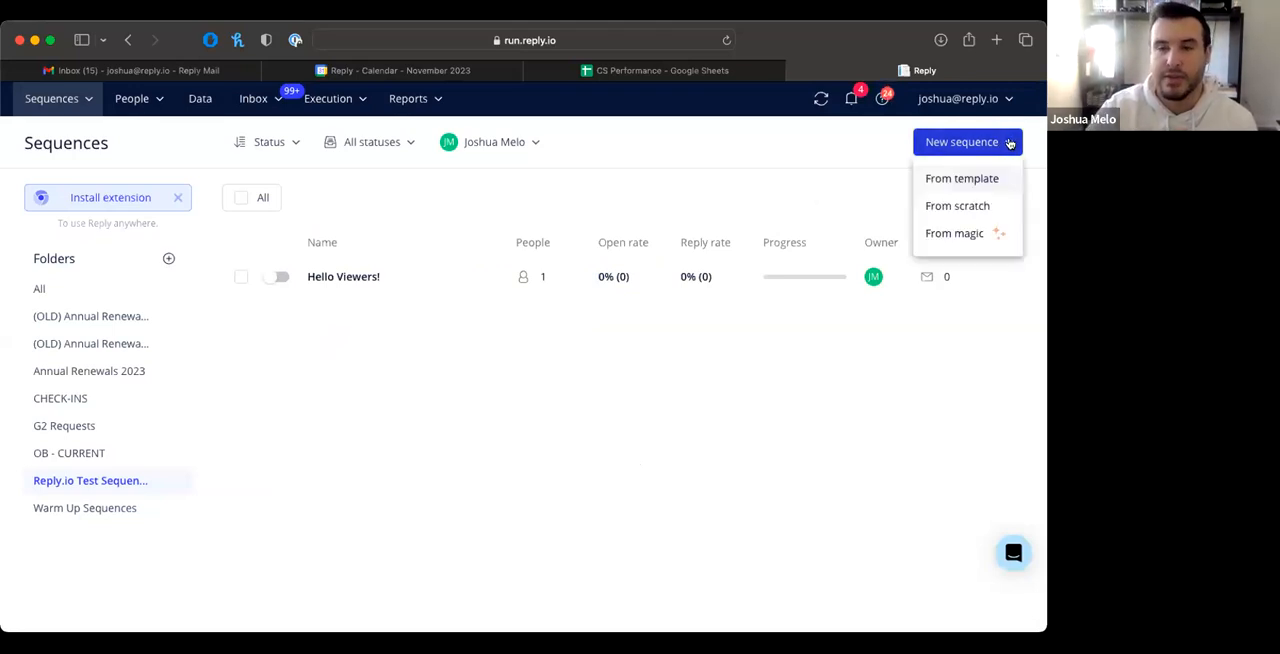
click(950, 234)
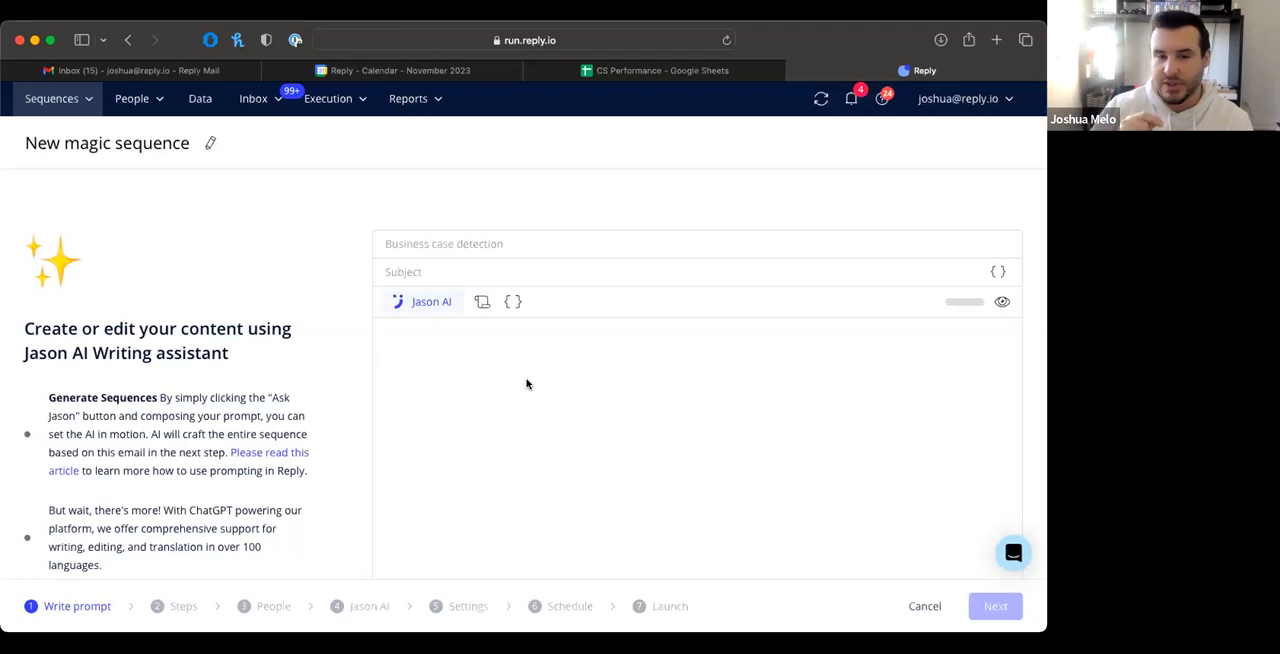
Step: Leave the magic sequence, create a blank new sequence and start adding its first step as an automatic email
click(86, 110)
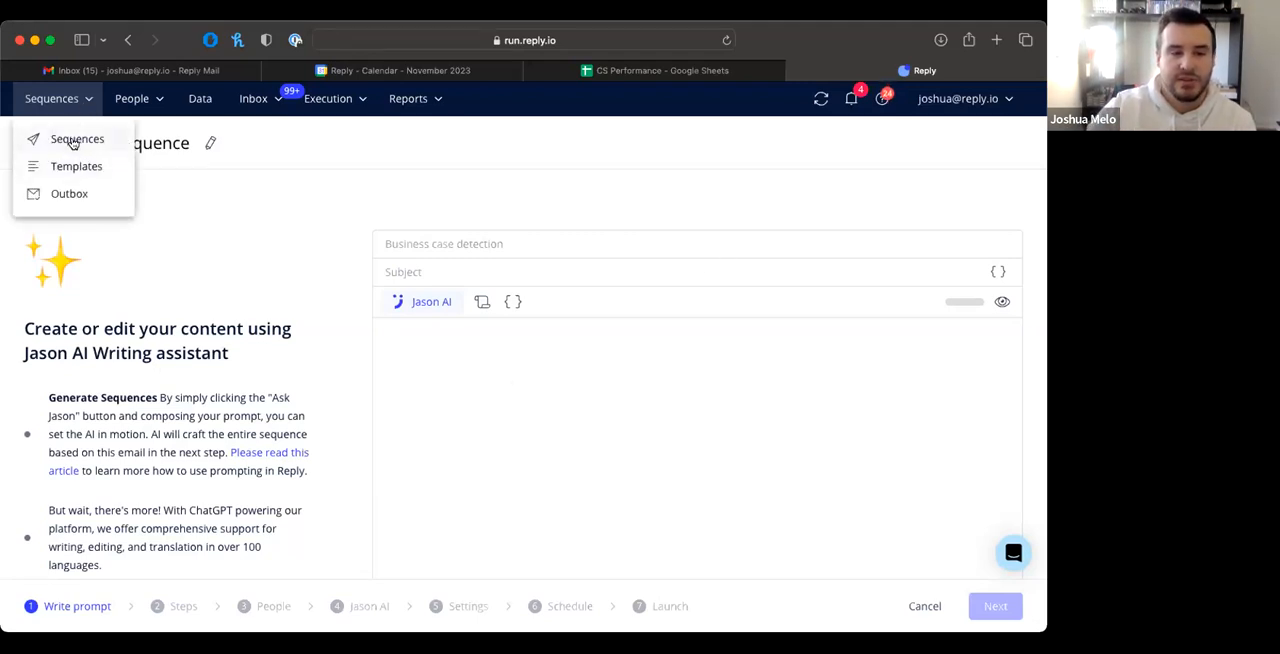
click(126, 41)
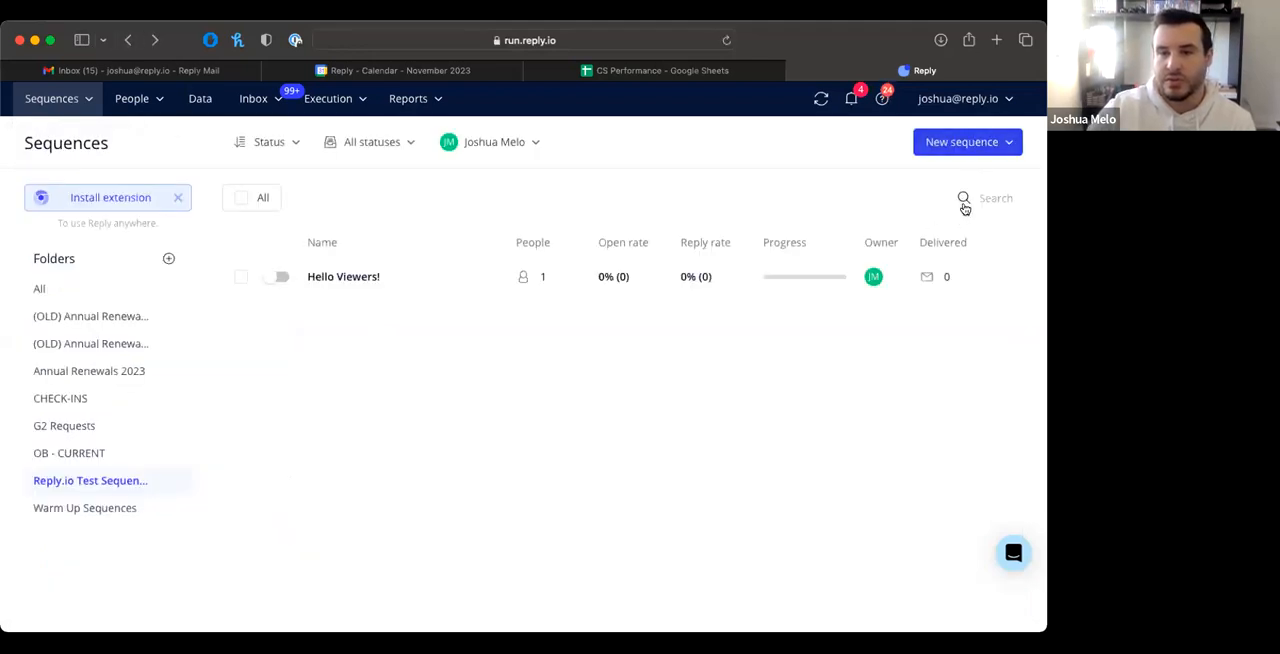
click(966, 142)
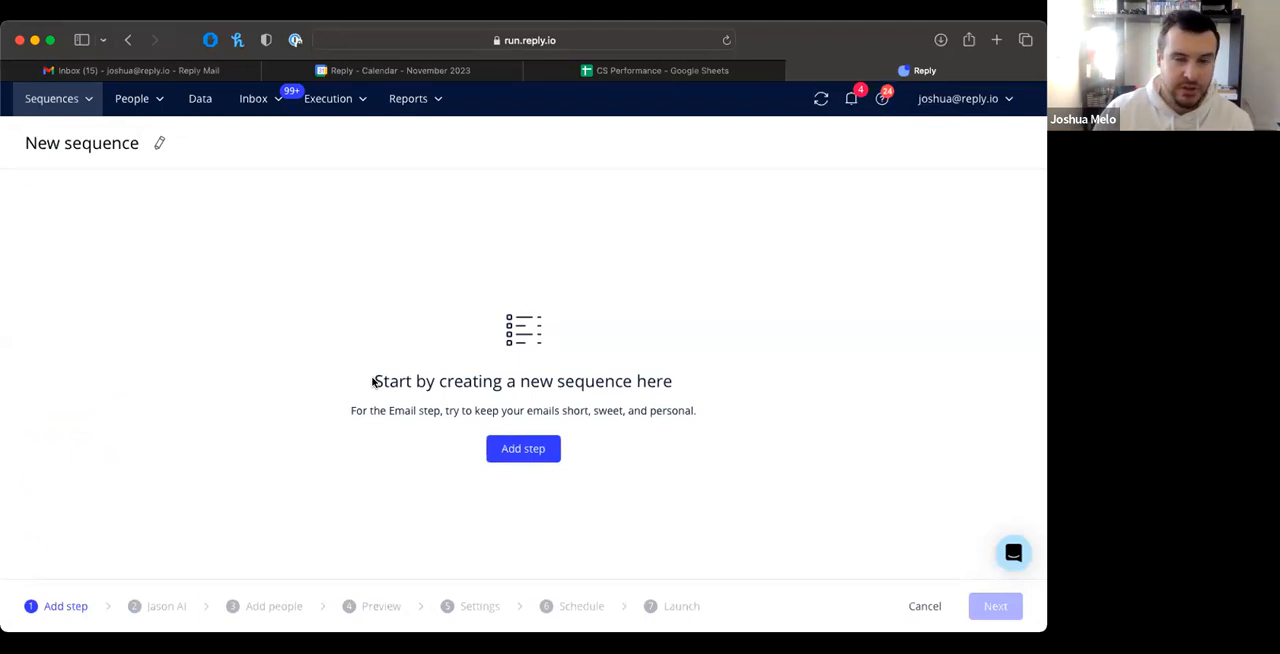
click(521, 450)
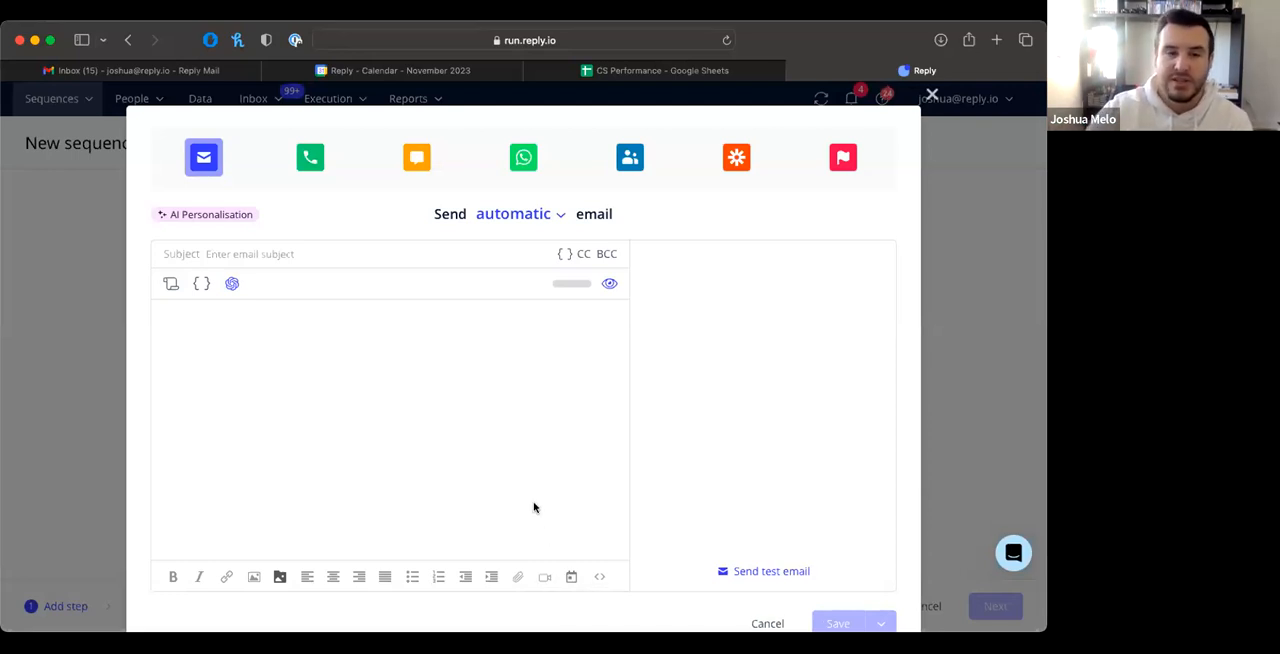
Step: Fill the email step with the "15 minutes chat" template from the template Library
click(170, 285)
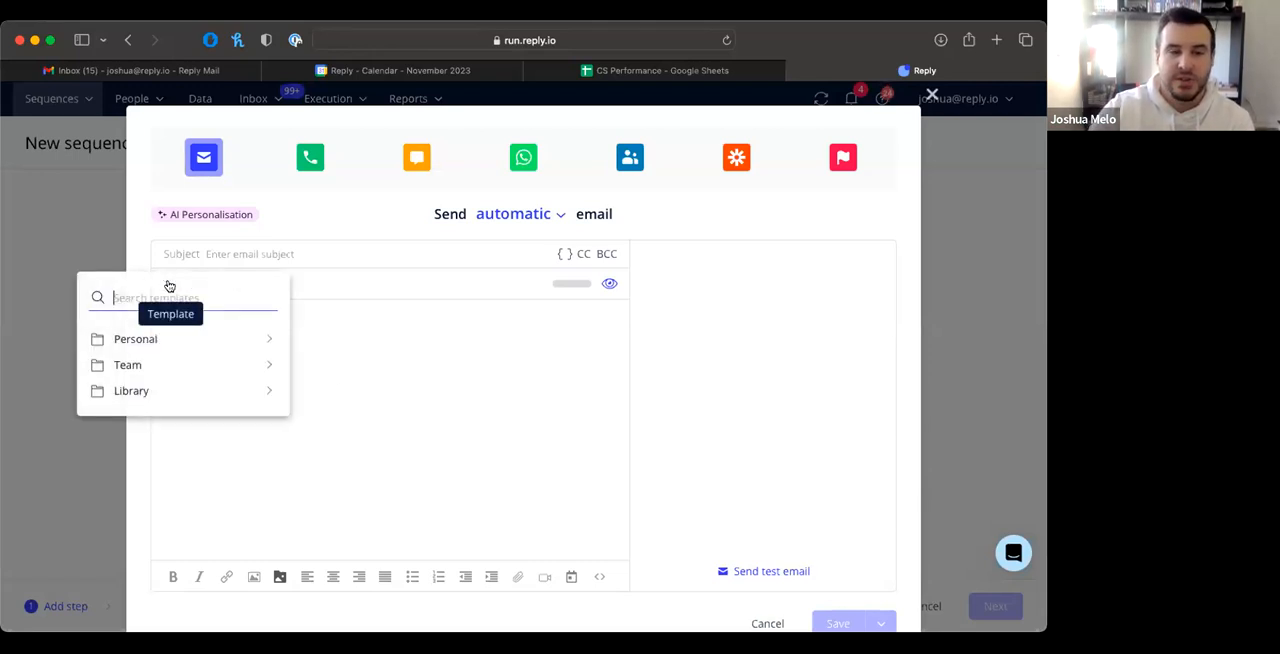
click(143, 393)
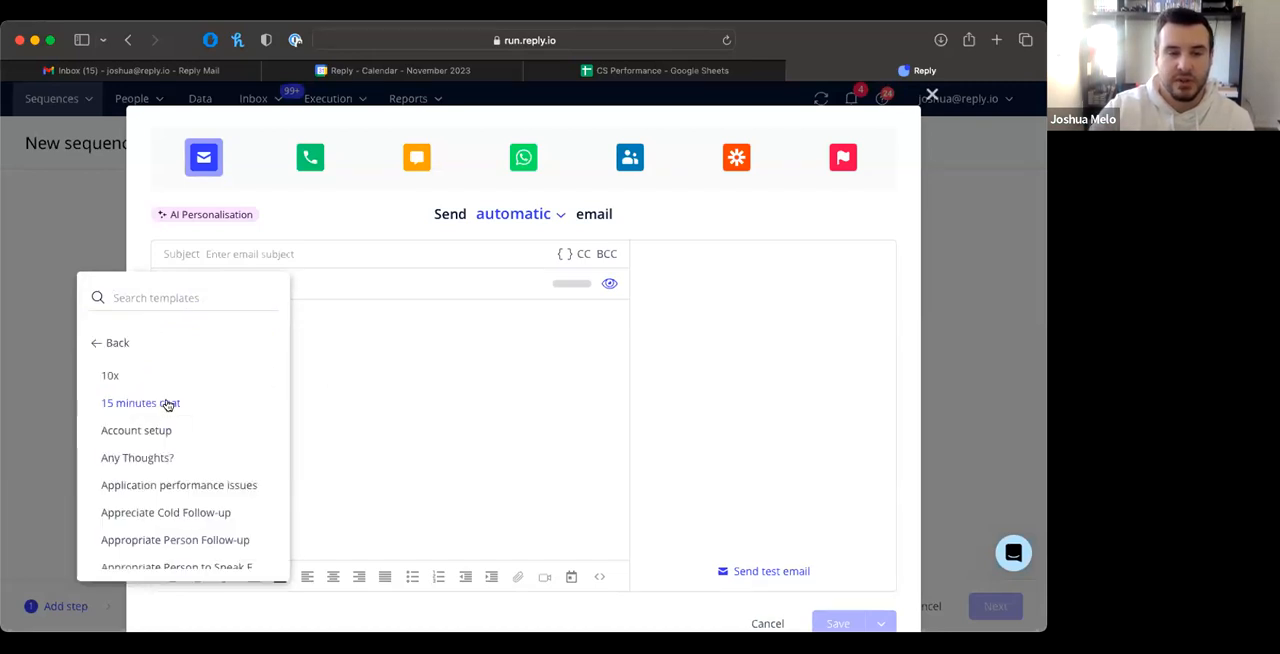
click(167, 403)
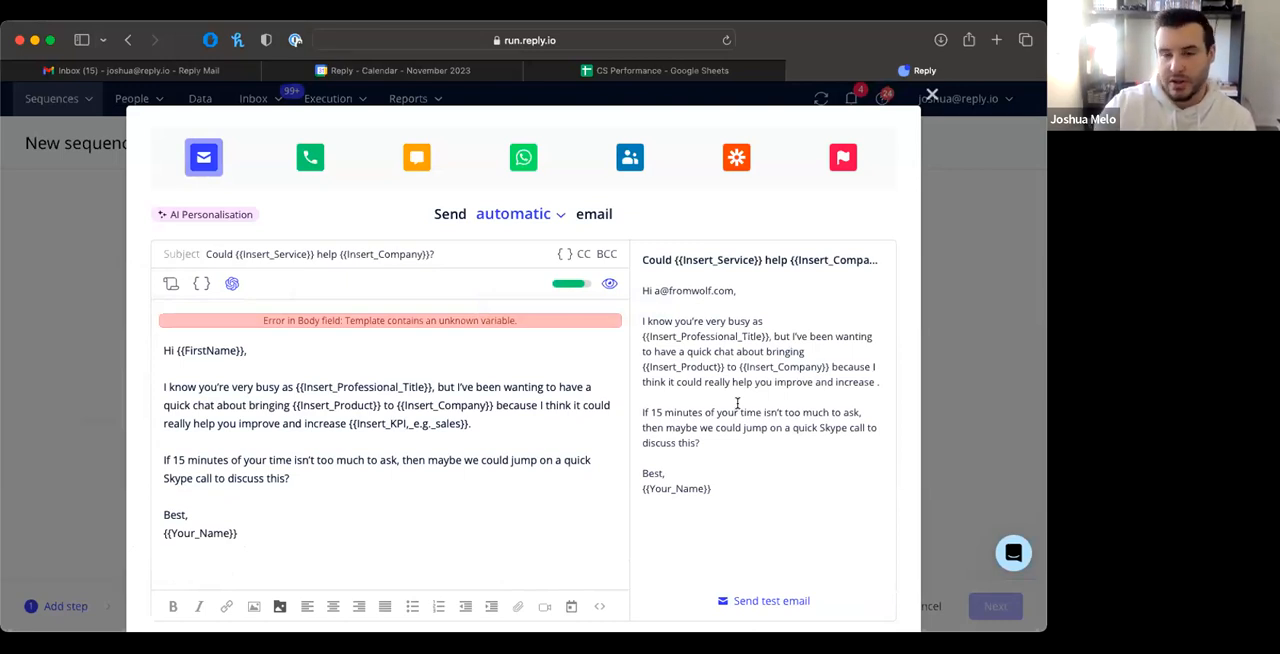
Step: Examine the unfilled placeholders in the email preview, such as {{Insert_Service}} and {{Insert_Professional_Title}}
double_click(766, 262)
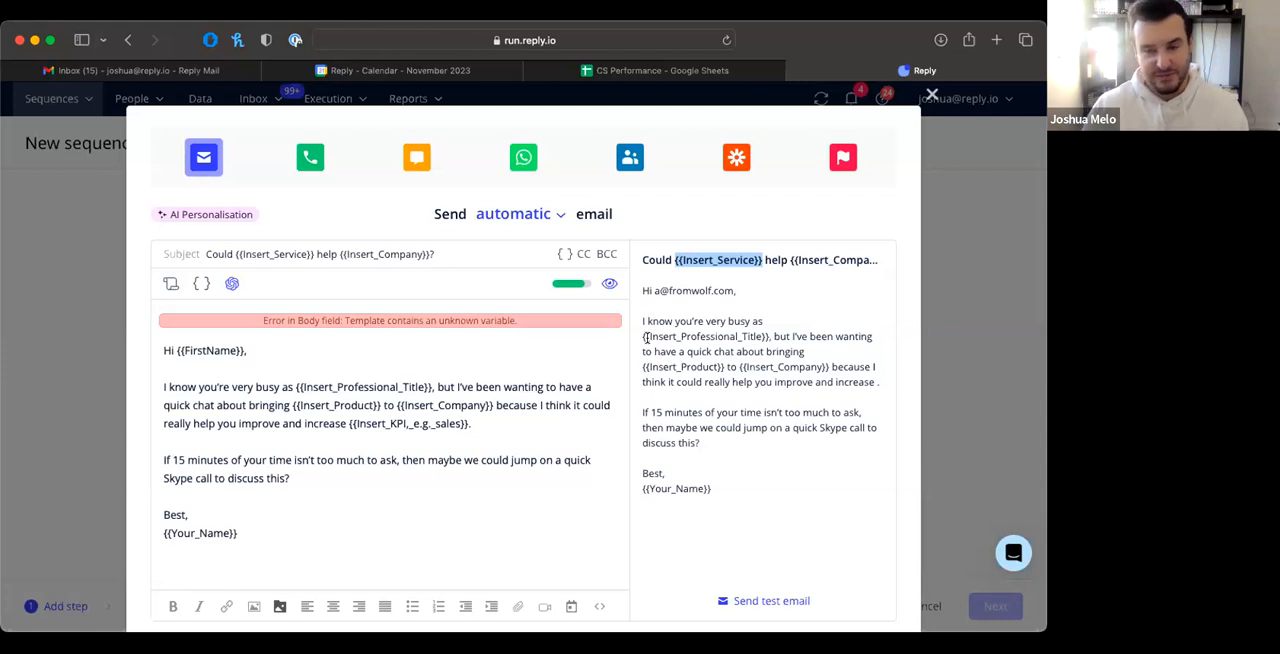
drag(648, 338, 640, 347)
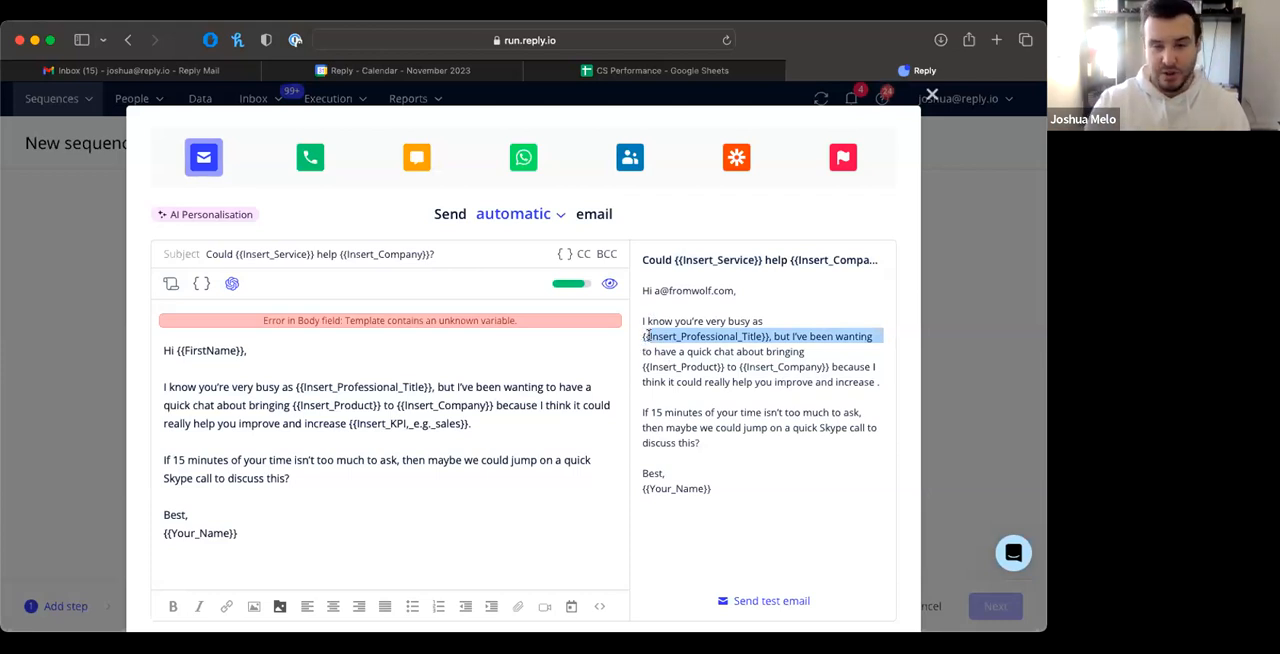
click(648, 337)
drag(639, 335, 641, 335)
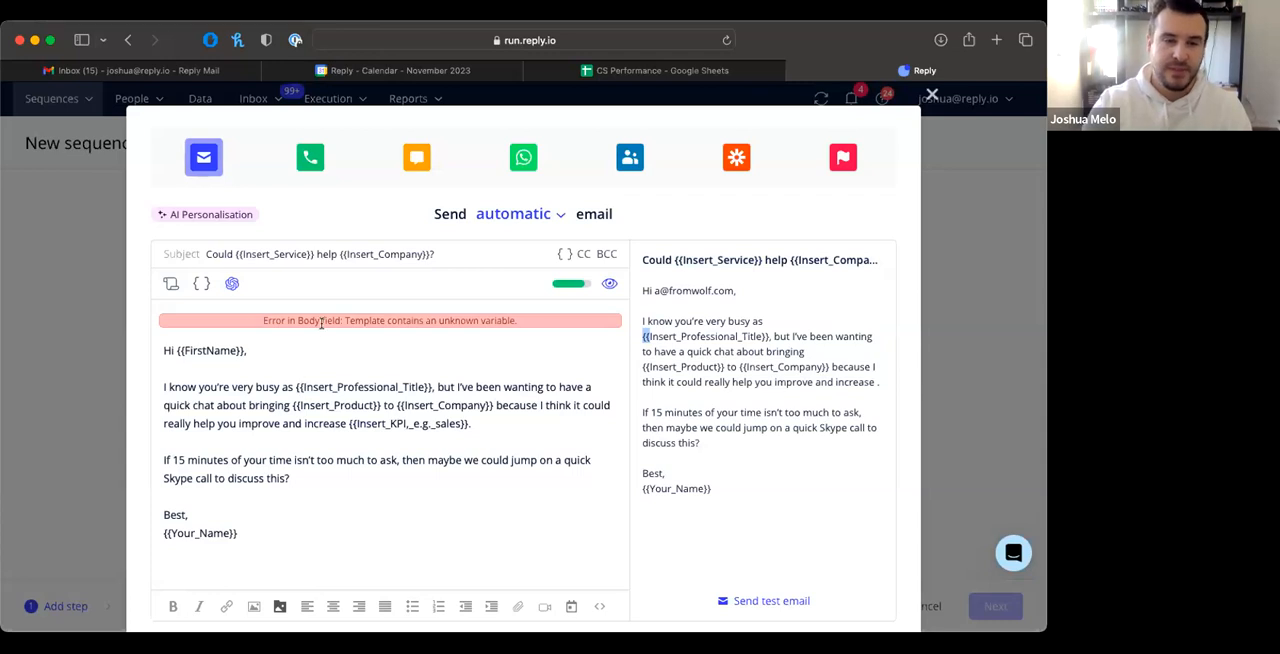
Step: Show the email's response-chance analysis and examine the optimal ranges for reading level, positivity, question count and spam word count
click(568, 285)
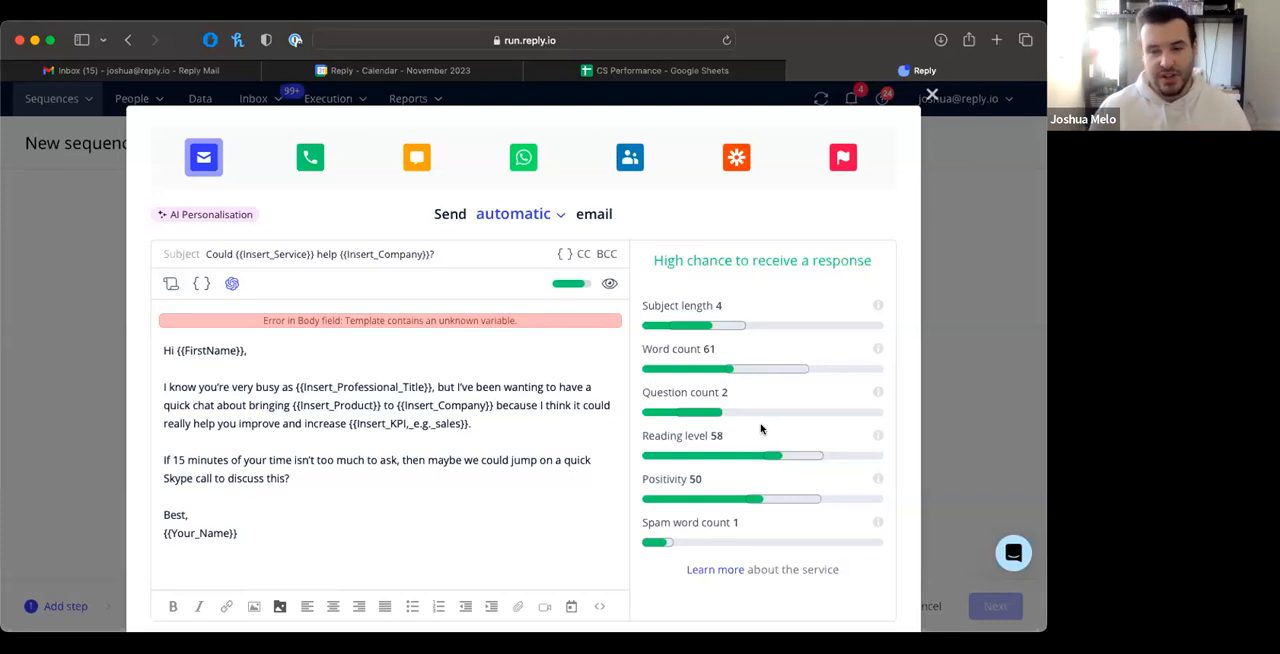
mouse_move(783, 458)
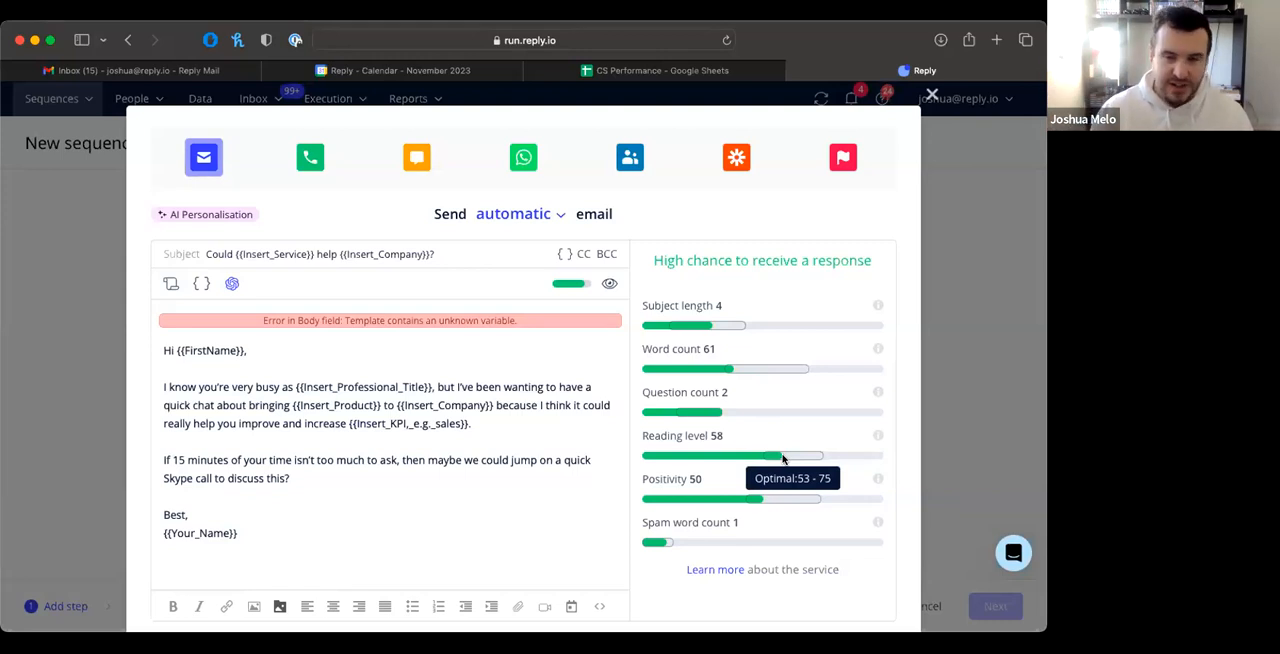
mouse_move(764, 497)
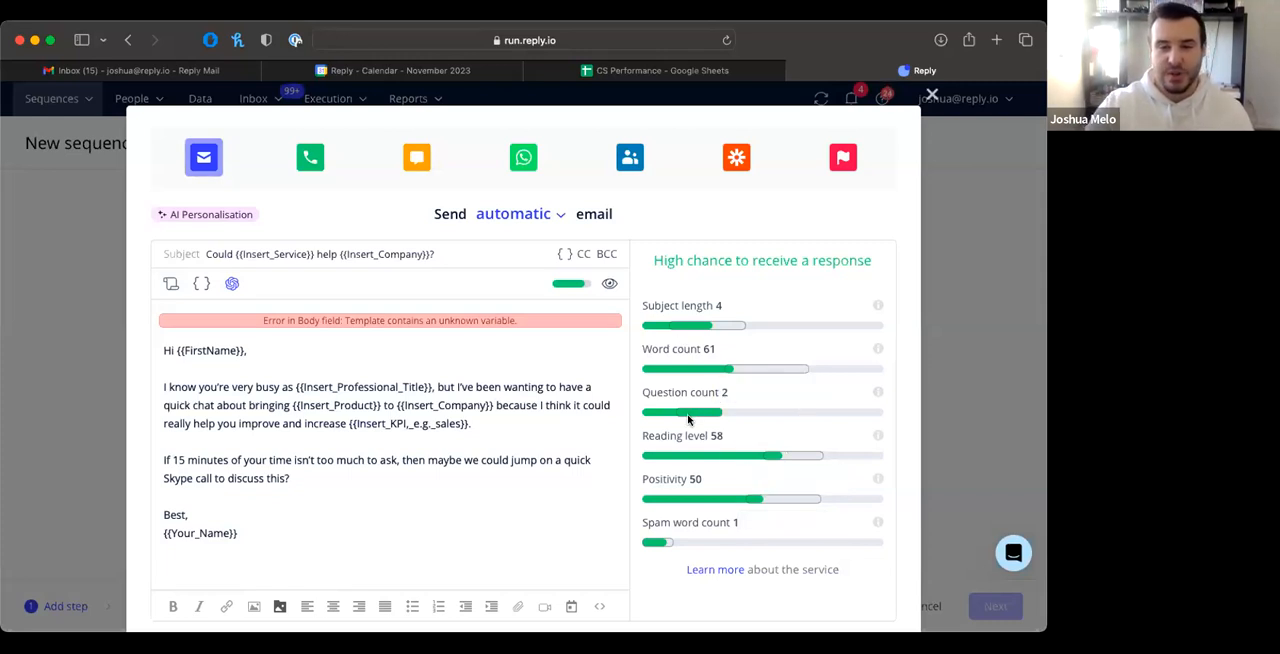
mouse_move(696, 412)
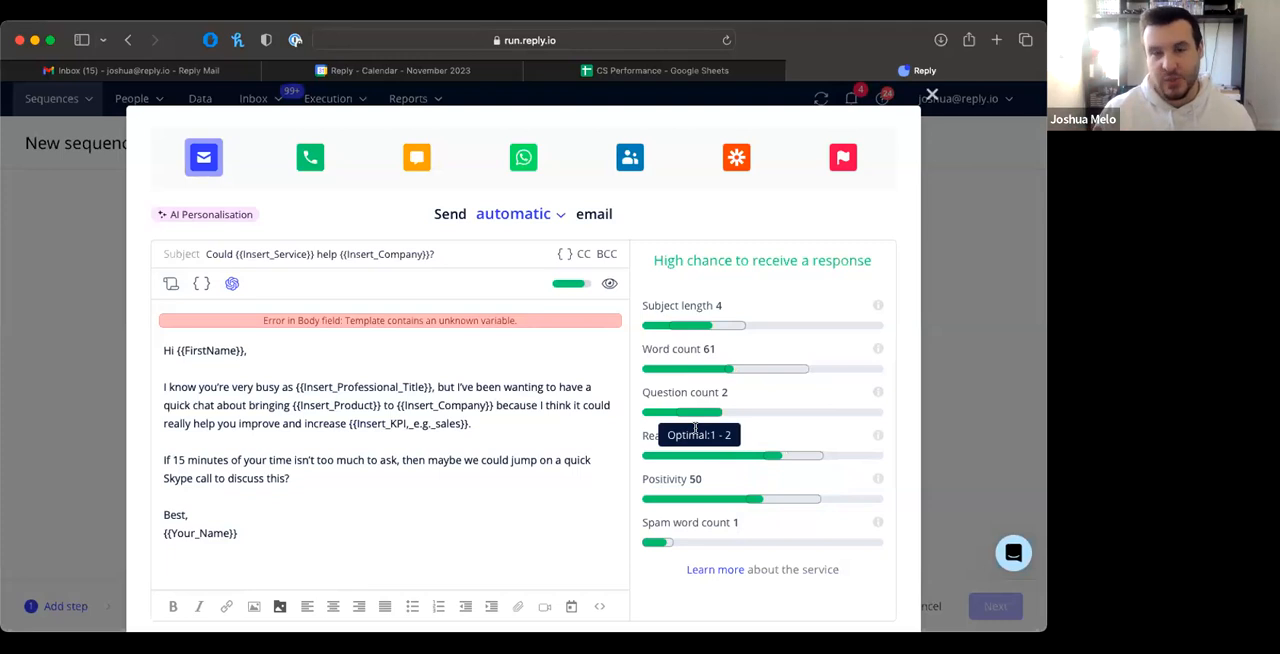
mouse_move(652, 542)
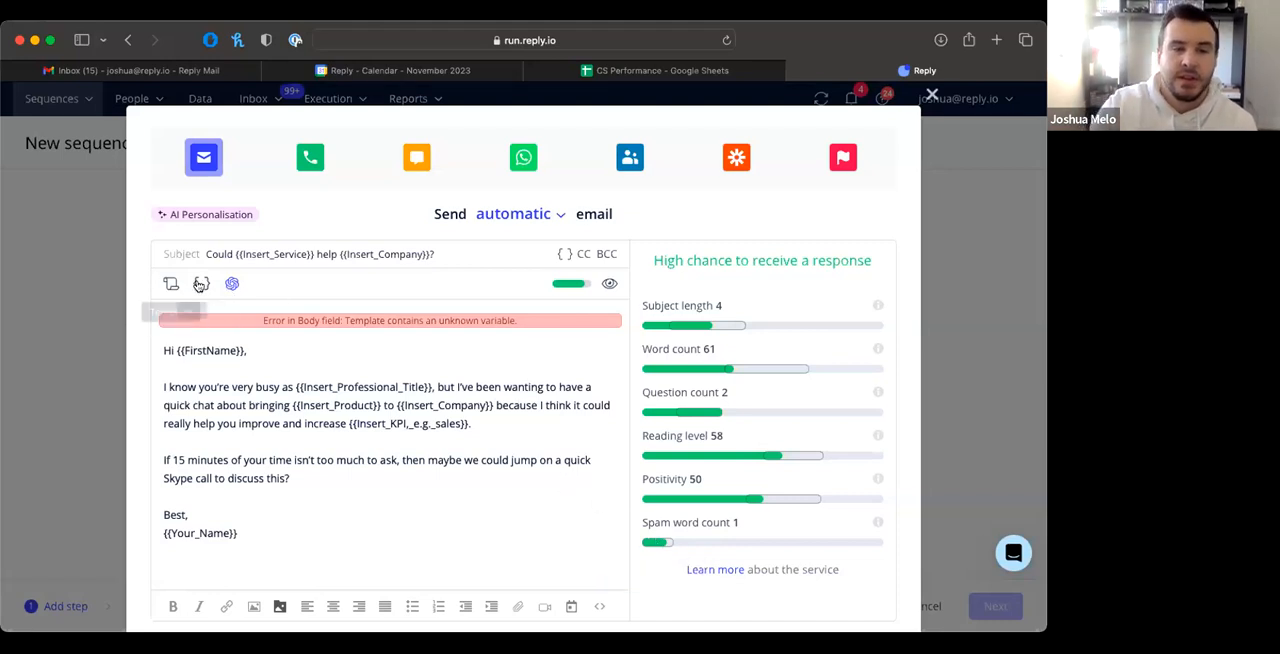
Step: Open the variables for the email body and browse the basic and custom Contact variables
click(201, 284)
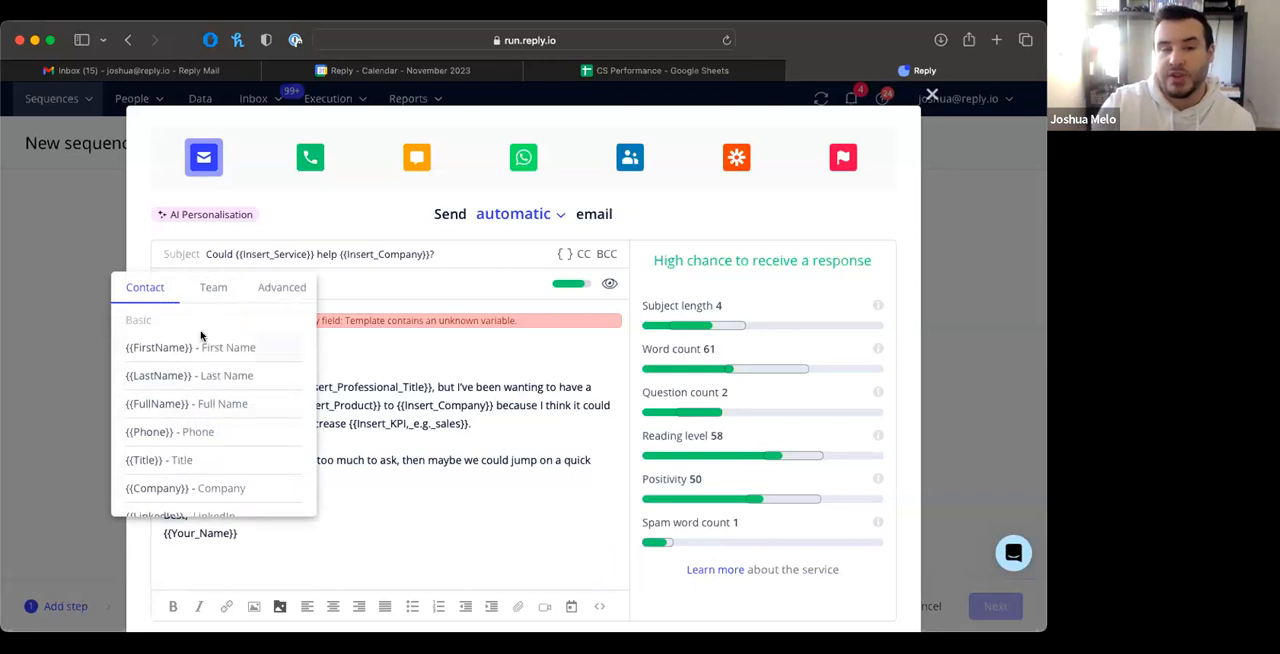
scroll(190, 495, down, 1)
scroll(190, 493, down, 2)
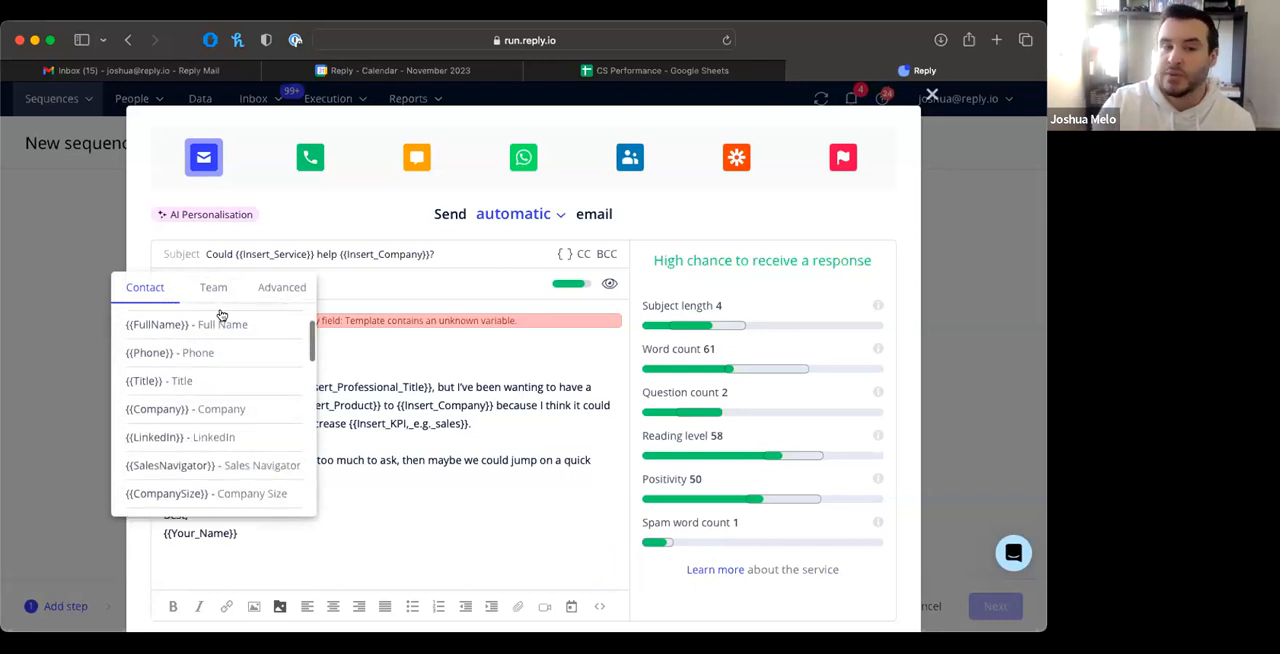
scroll(191, 495, down, 2)
scroll(207, 430, up, 1)
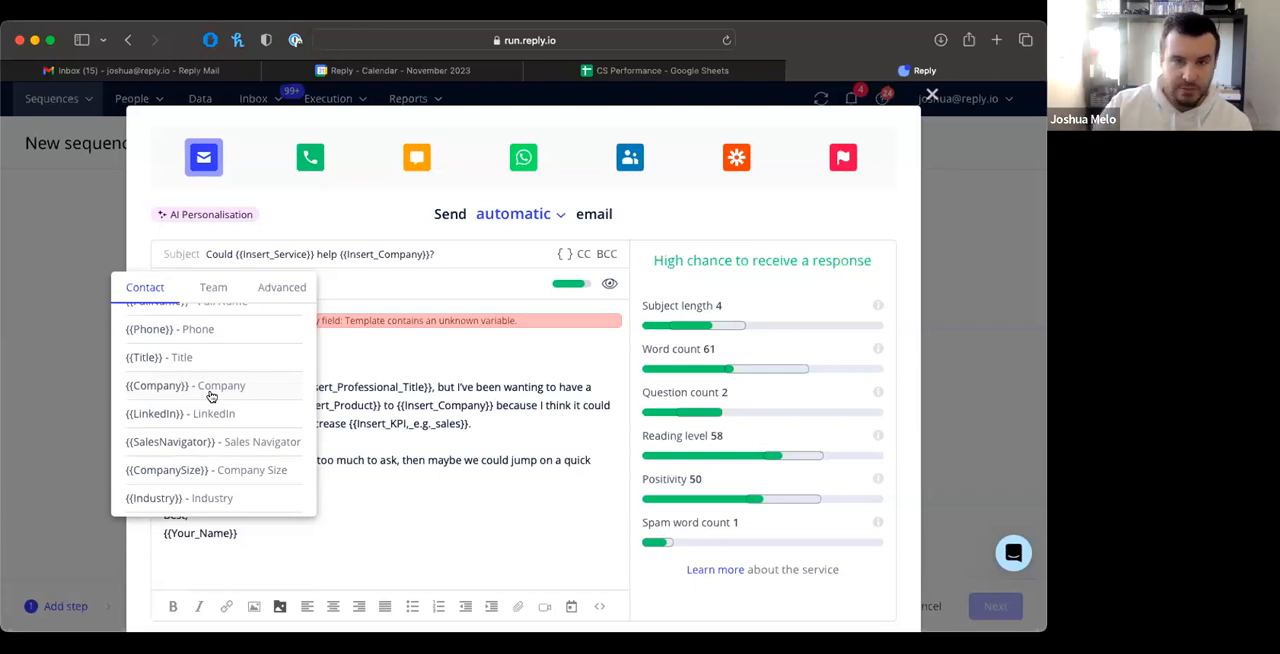
scroll(211, 396, down, 12)
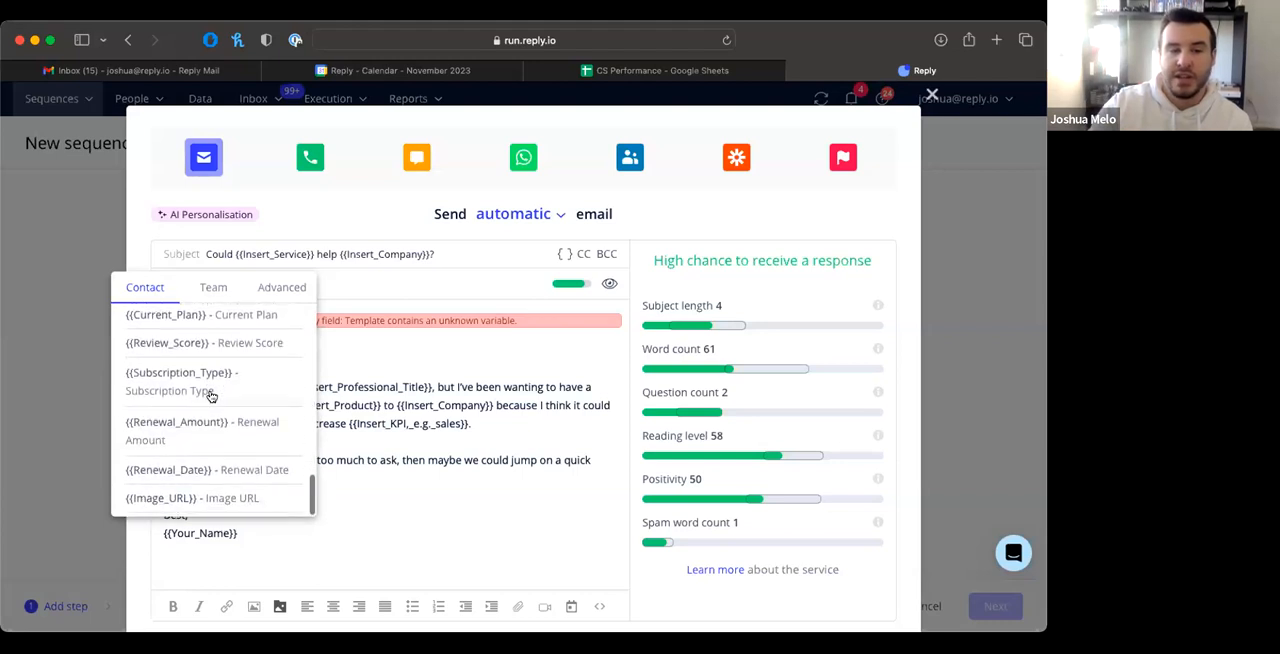
scroll(205, 390, up, 2)
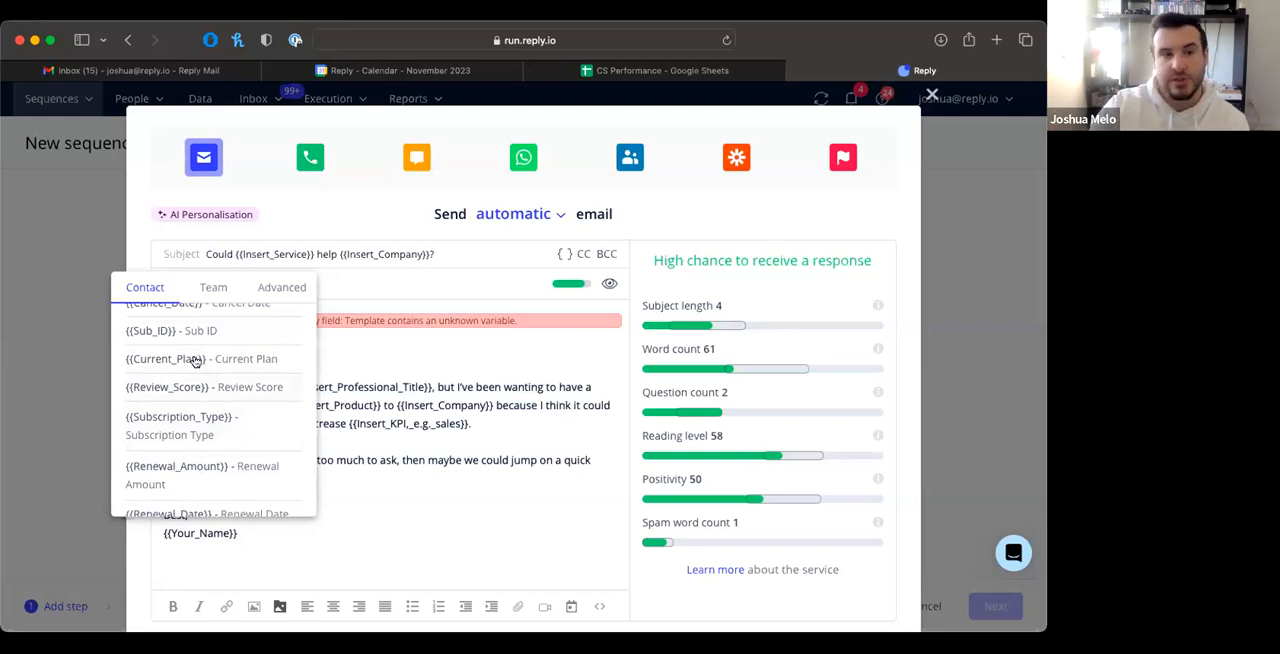
Step: Examine the Advanced fallback and conditional variables without inserting any, and switch back to the email preview
click(284, 286)
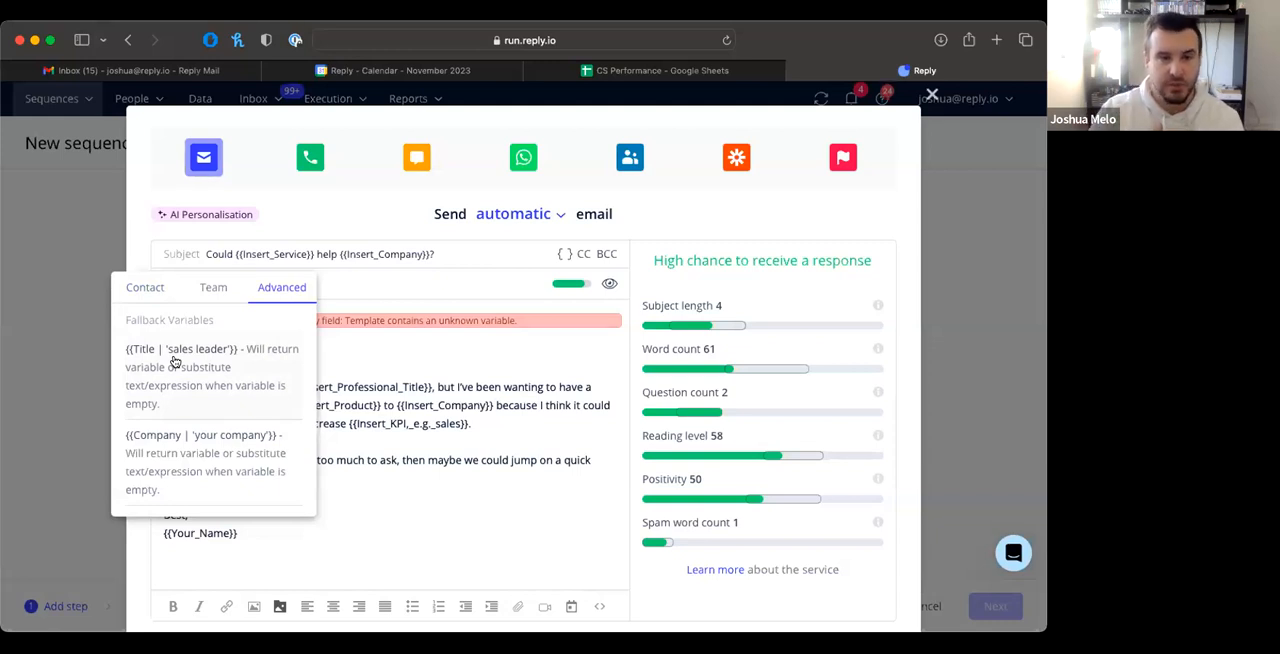
scroll(175, 362, down, 3)
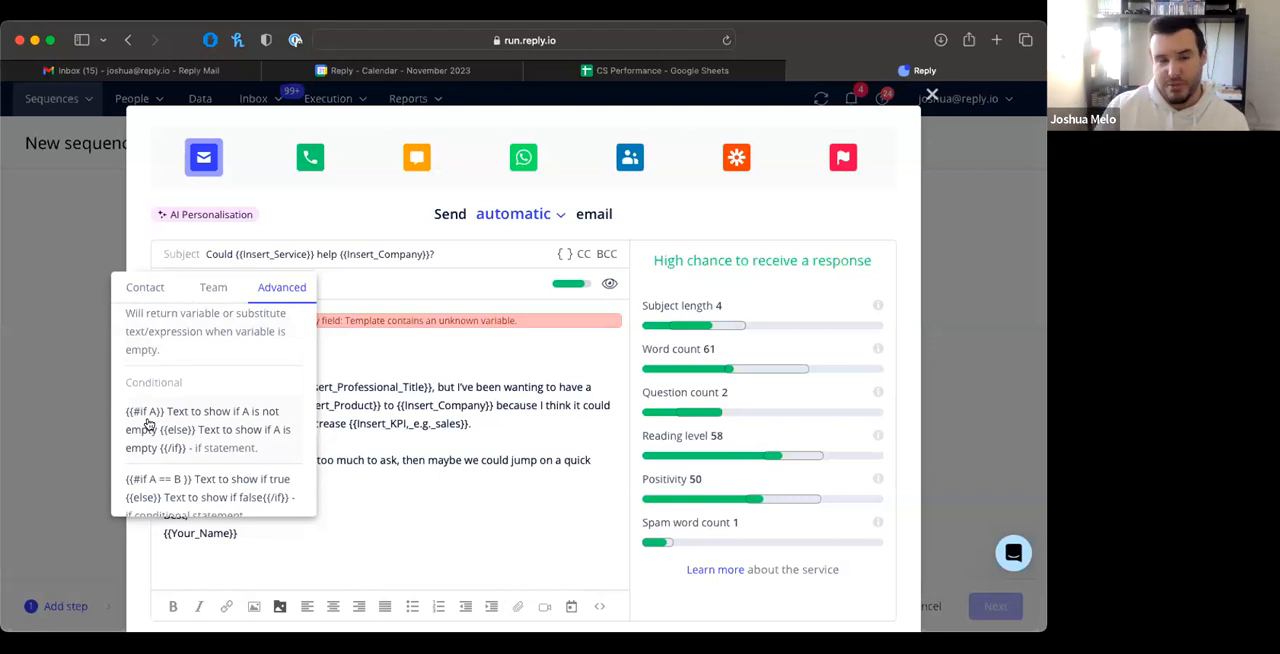
scroll(147, 425, up, 3)
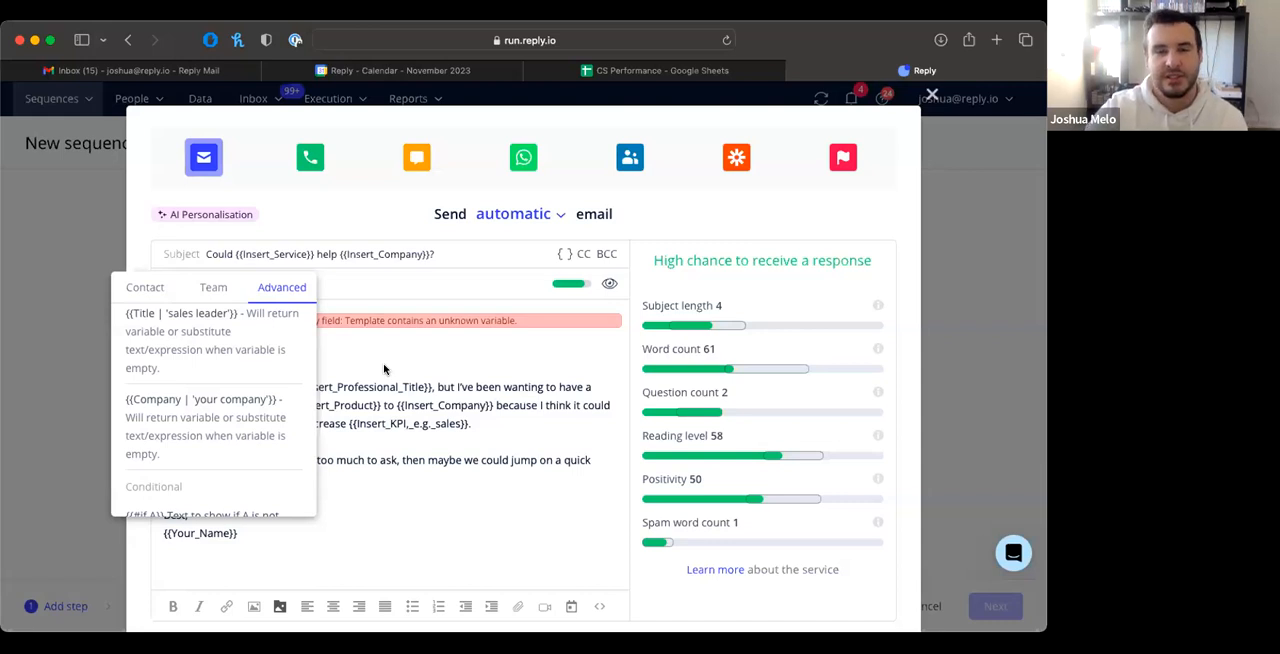
click(425, 439)
scroll(425, 439, down, 2)
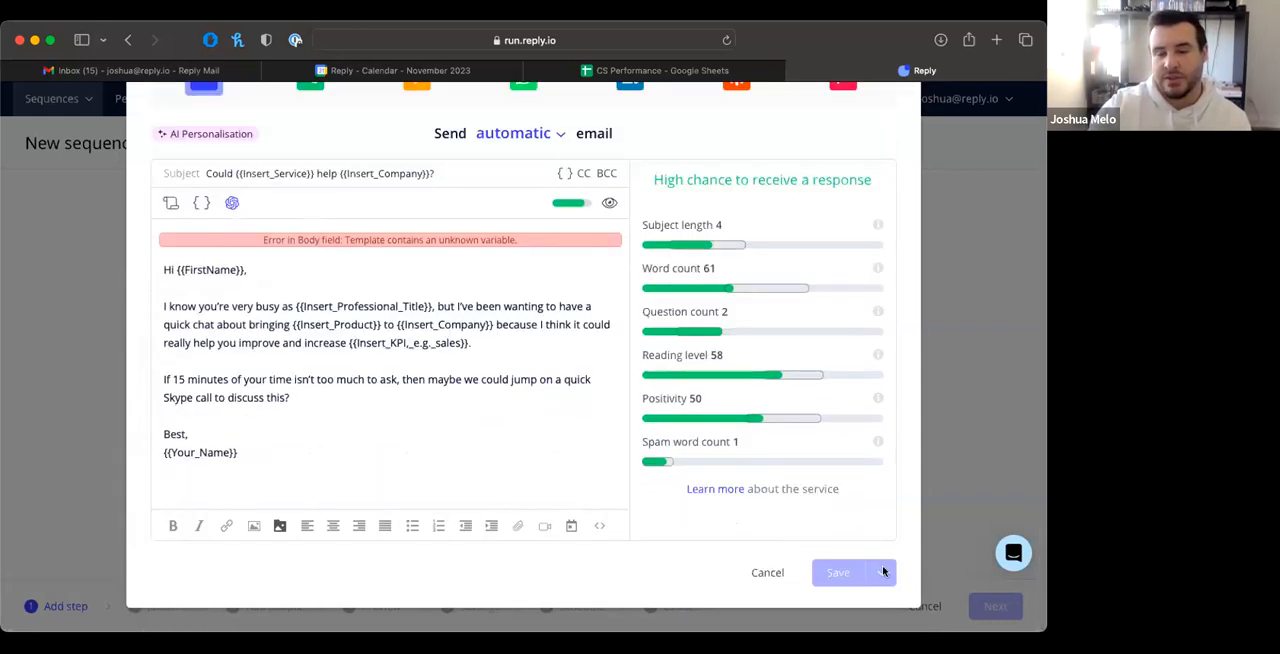
click(607, 204)
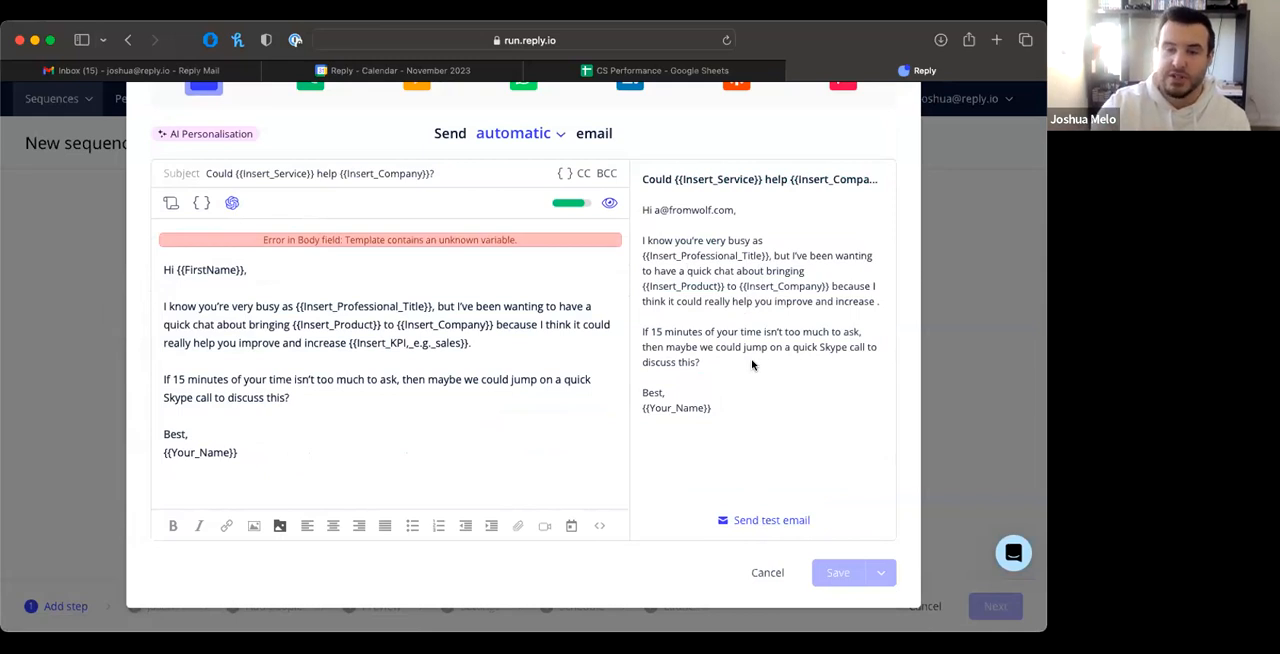
Step: Replace the email content with the "10x" template from the template Library
click(200, 205)
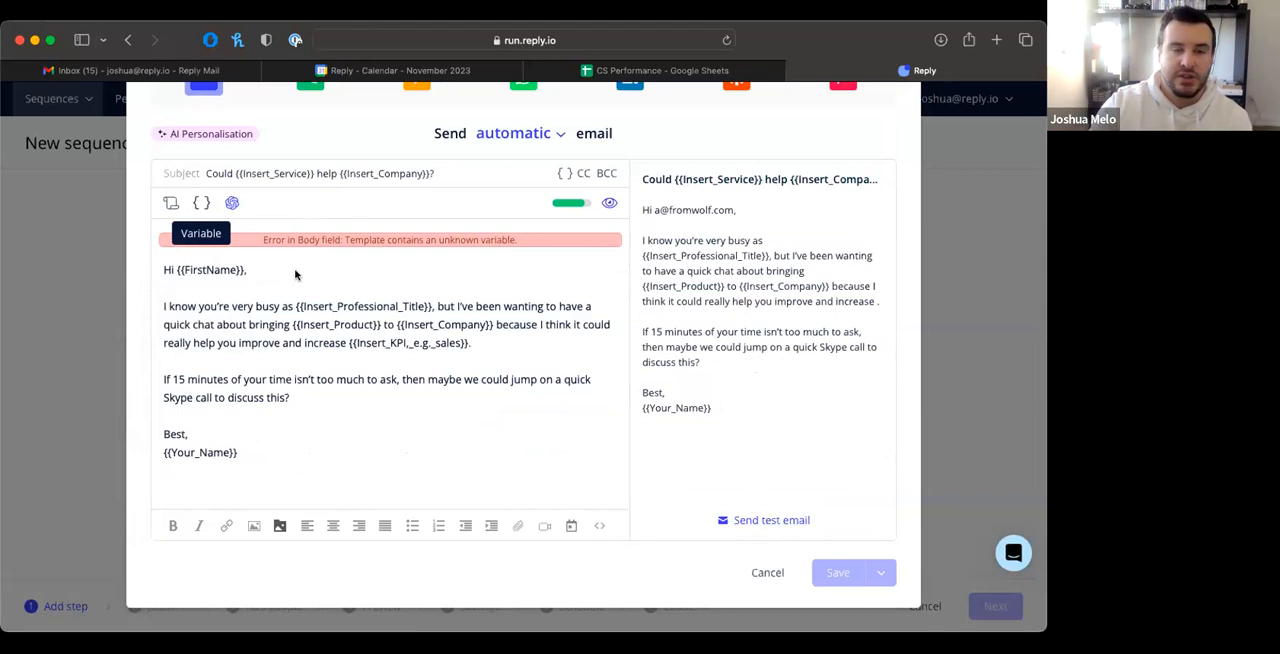
click(170, 204)
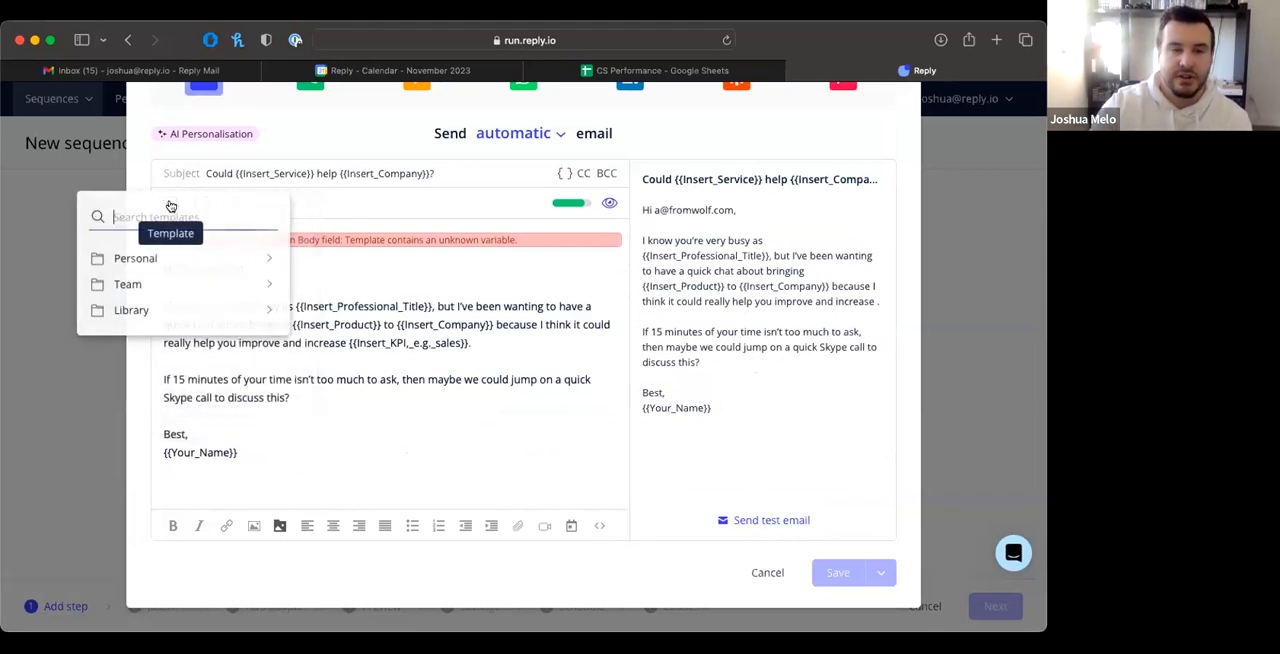
click(155, 309)
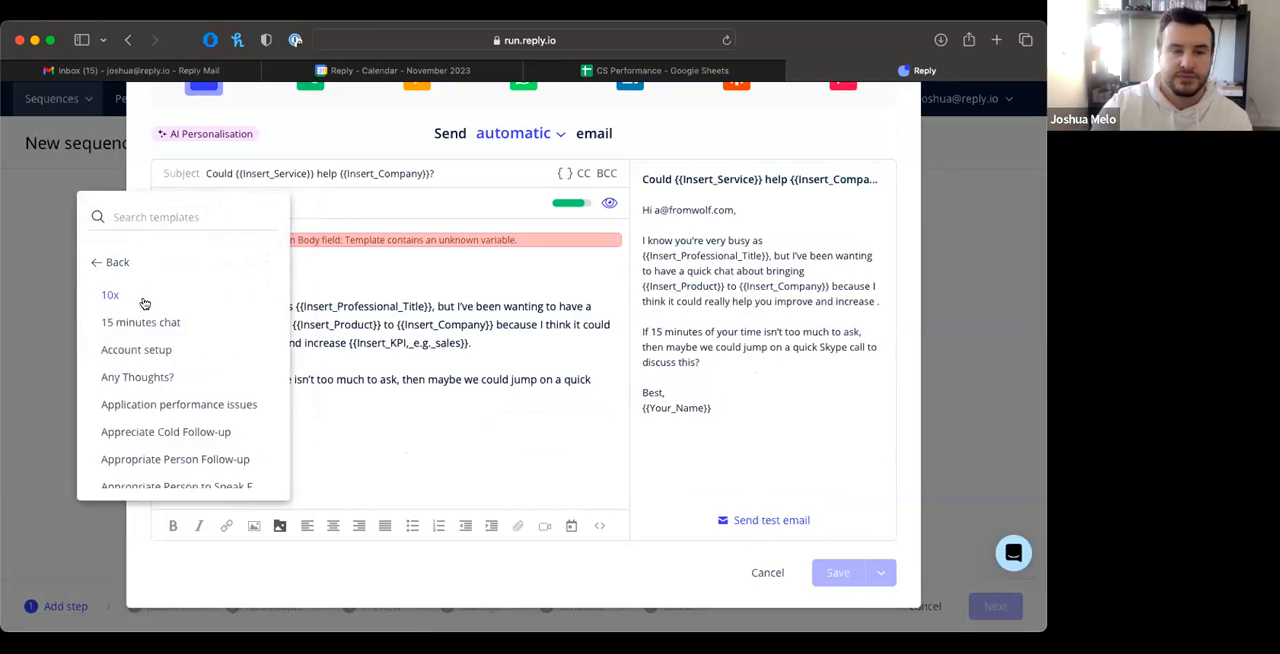
click(144, 303)
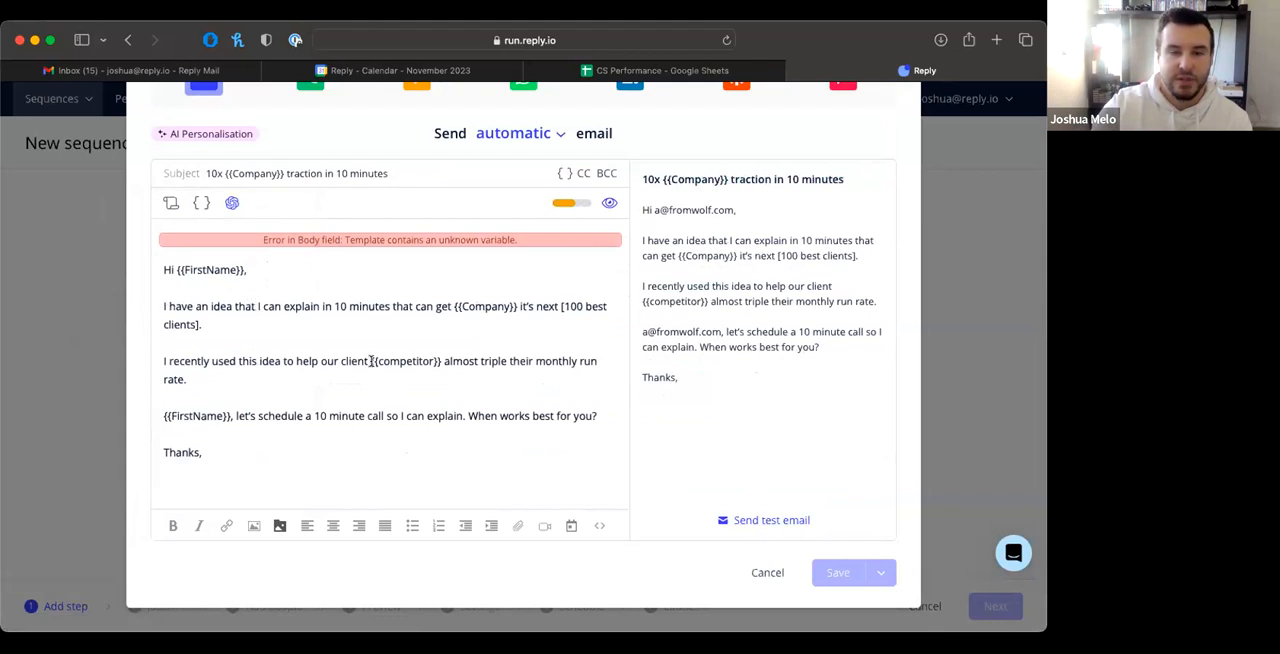
Step: Delete the {{competitor}} variable from the email body and save the email as the first step of the sequence
drag(373, 362, 437, 364)
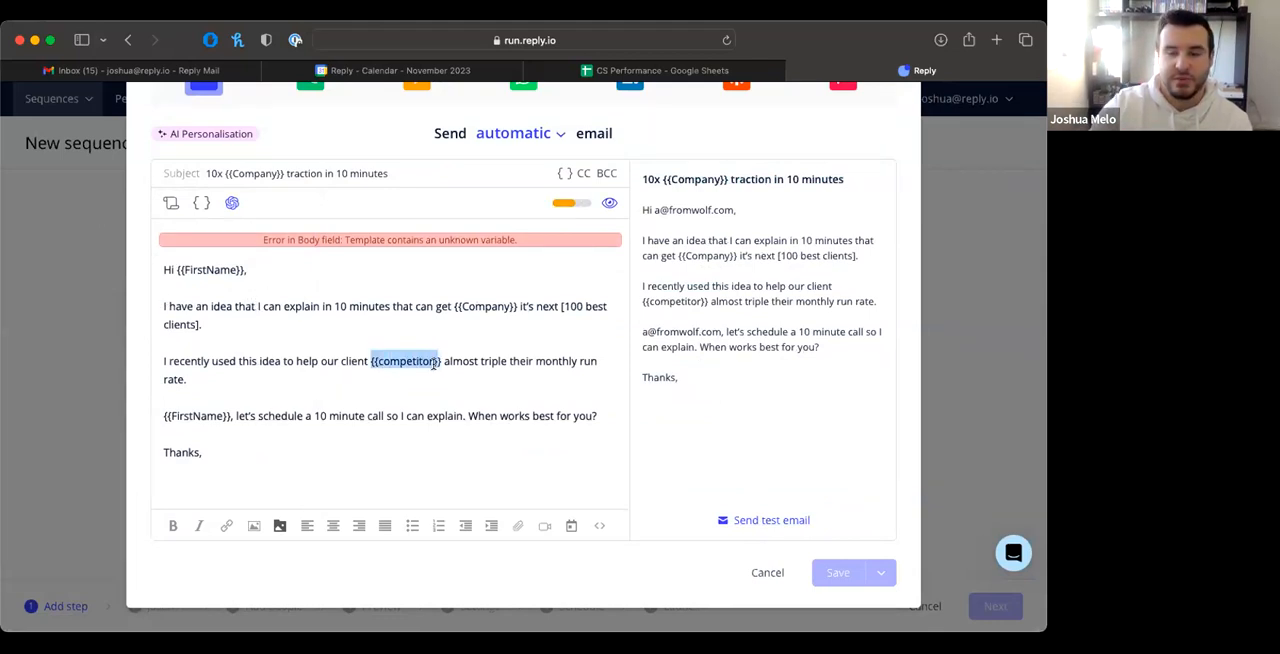
key(BackSpace)
click(466, 397)
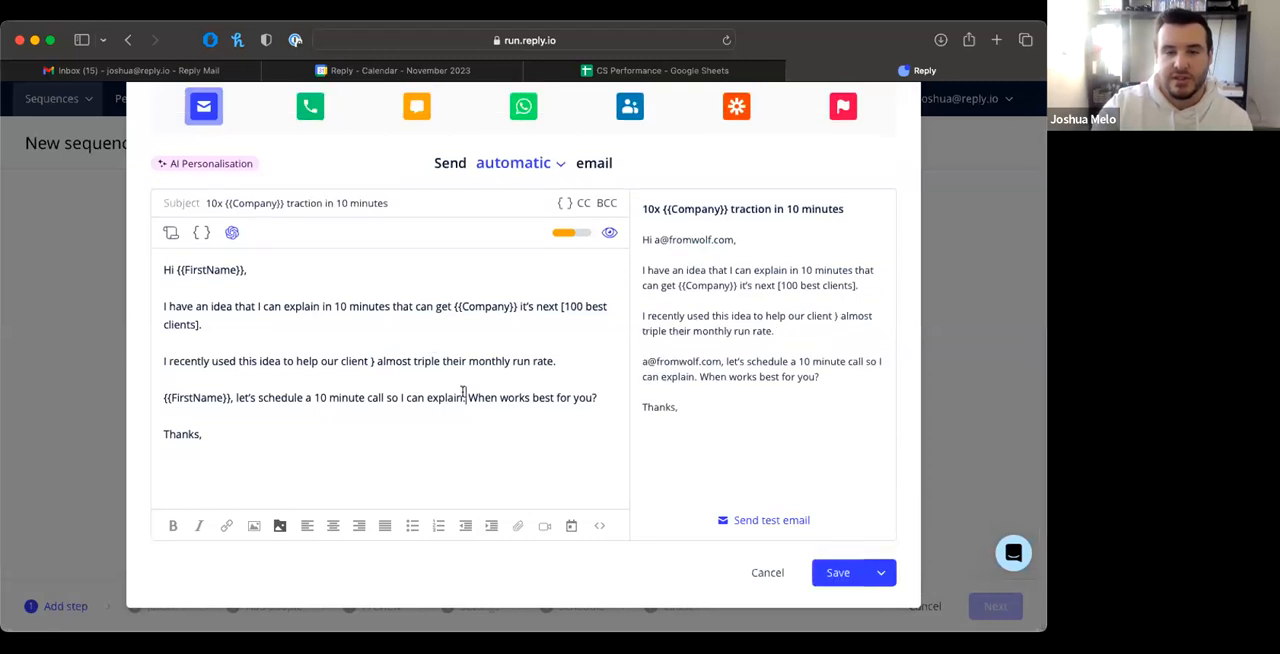
click(837, 573)
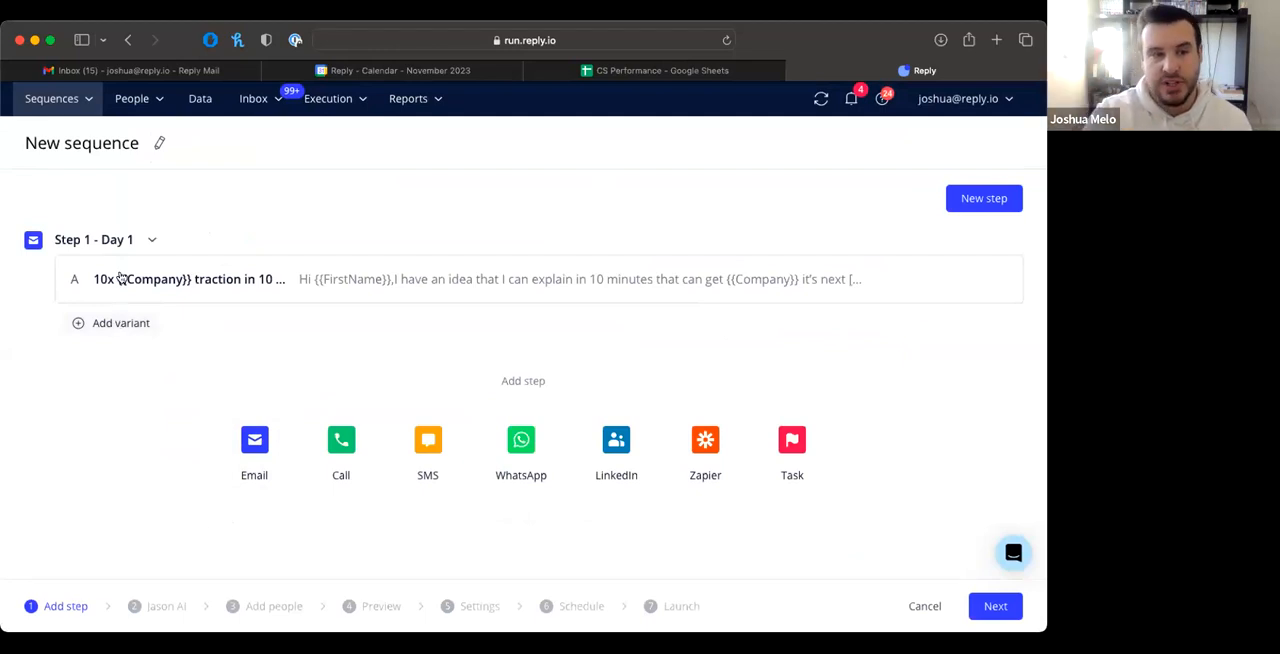
Step: Add a variant to the first email step with the subject "hi" and the body "hi", and save it
click(106, 324)
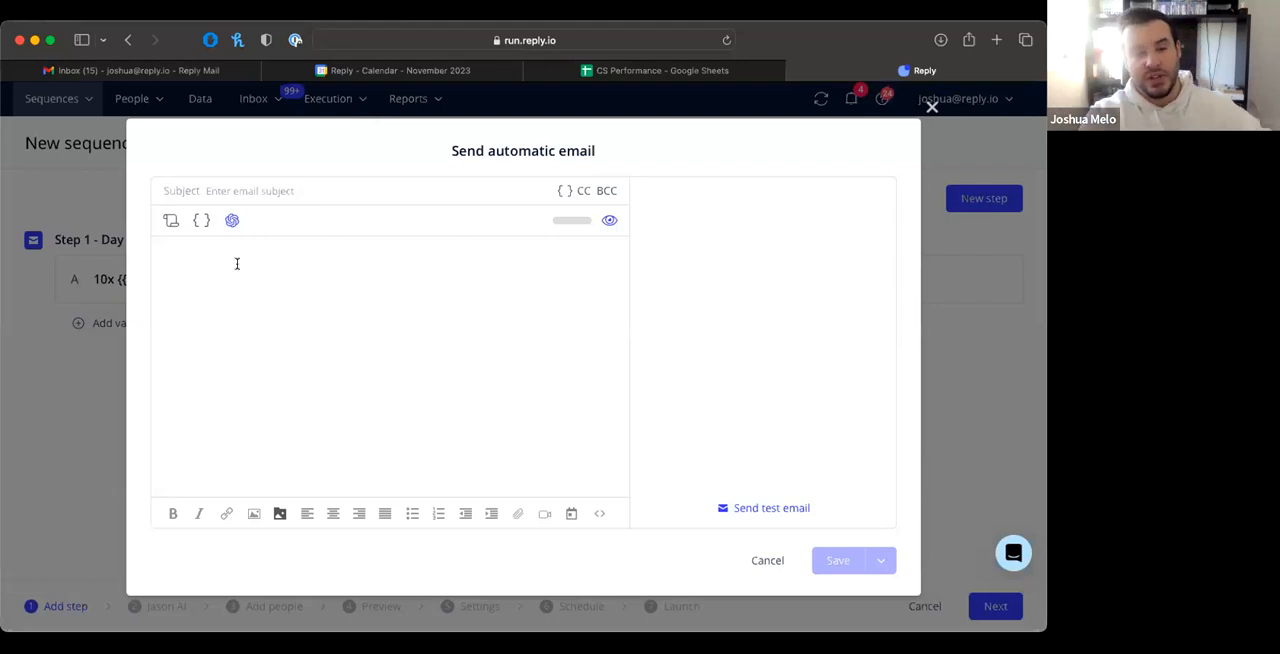
click(236, 263)
text(hi)
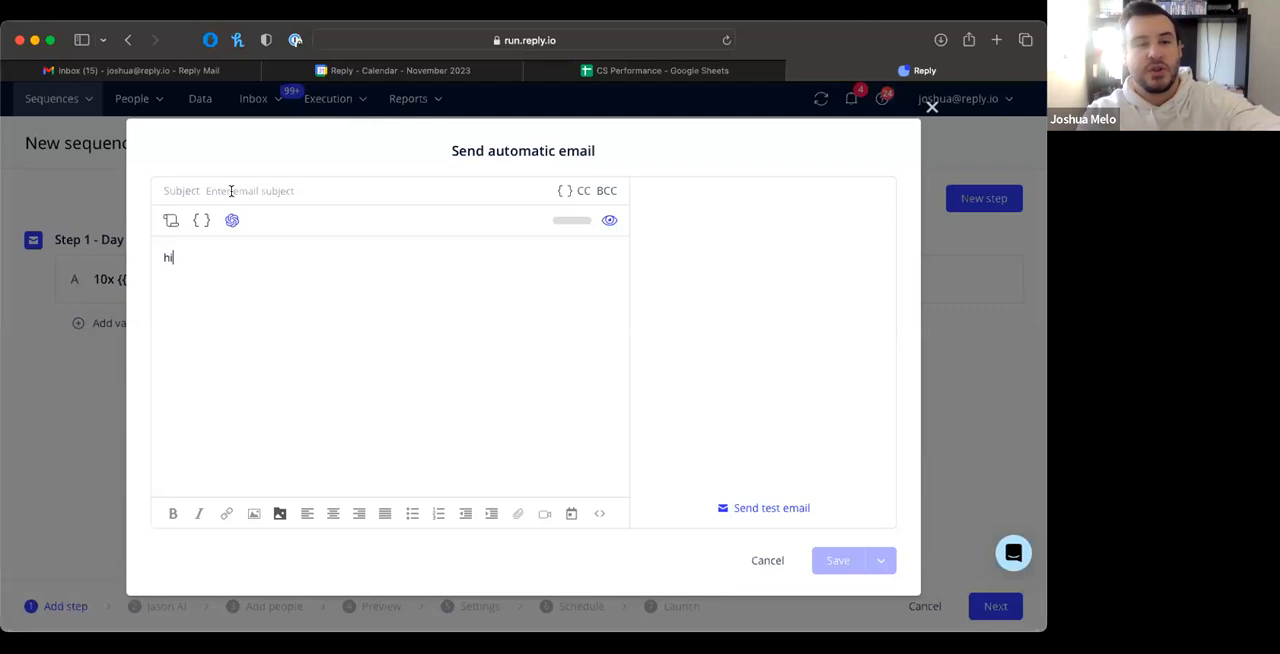
click(231, 191)
text(hi)
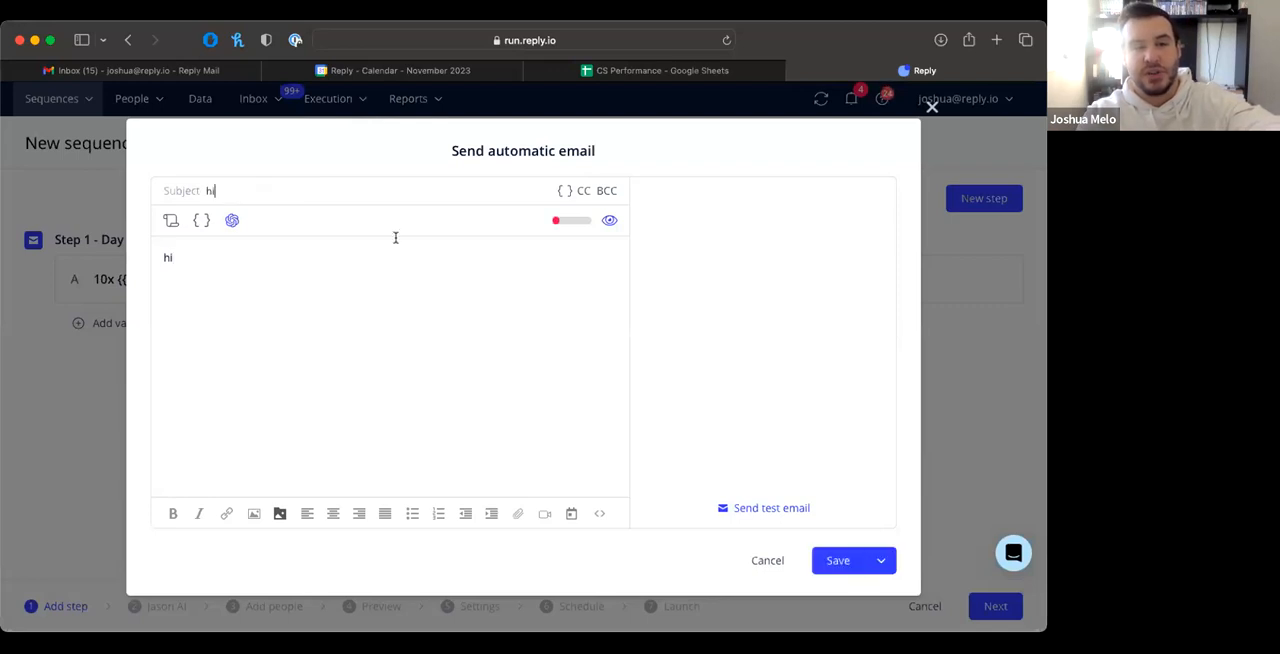
click(836, 561)
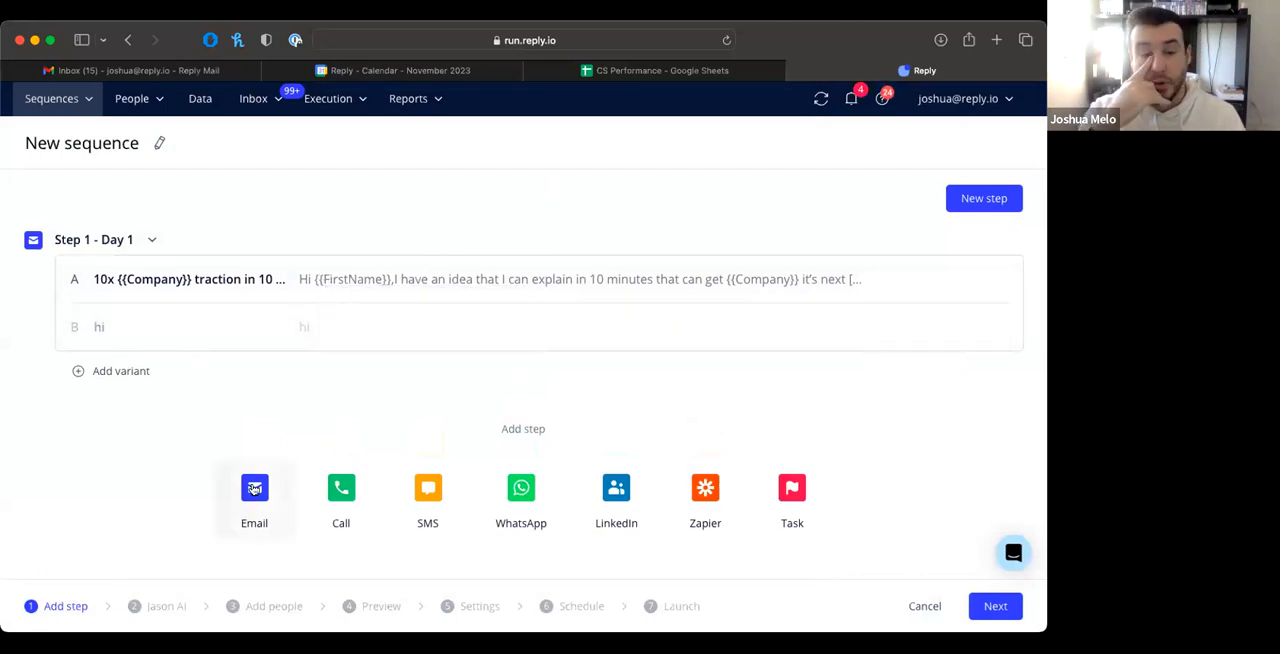
Step: Add a second automatic email step with a blank subject and the body "hello", and save it
click(254, 488)
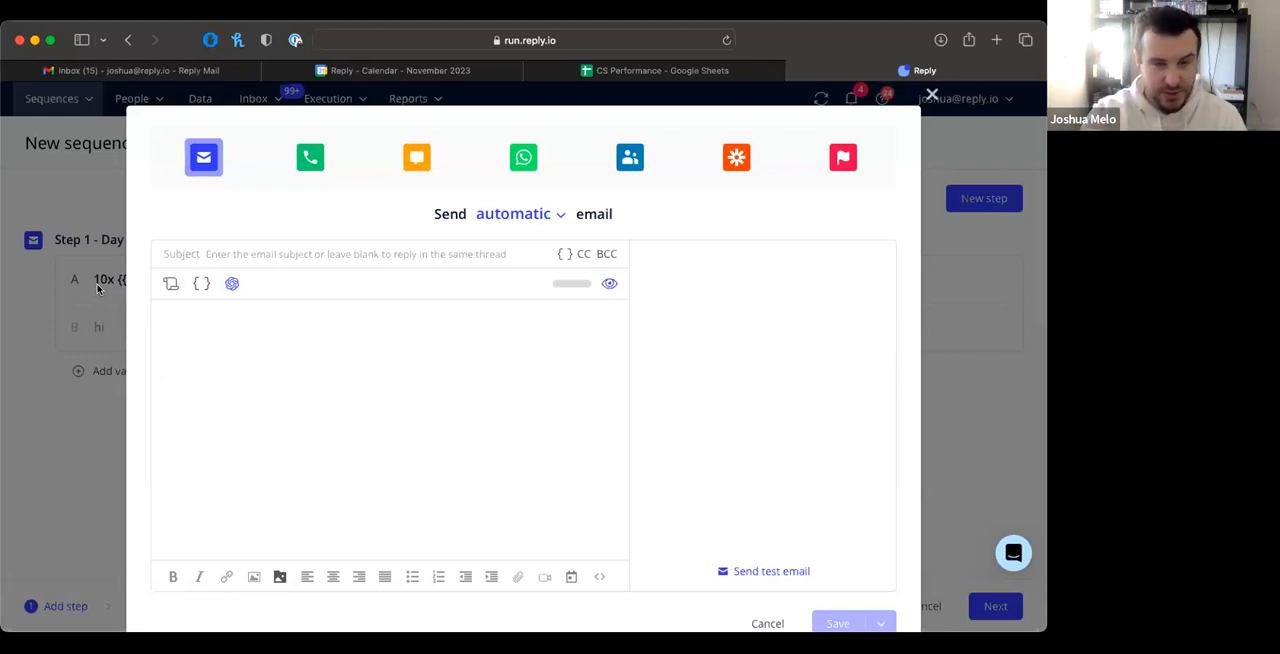
click(257, 336)
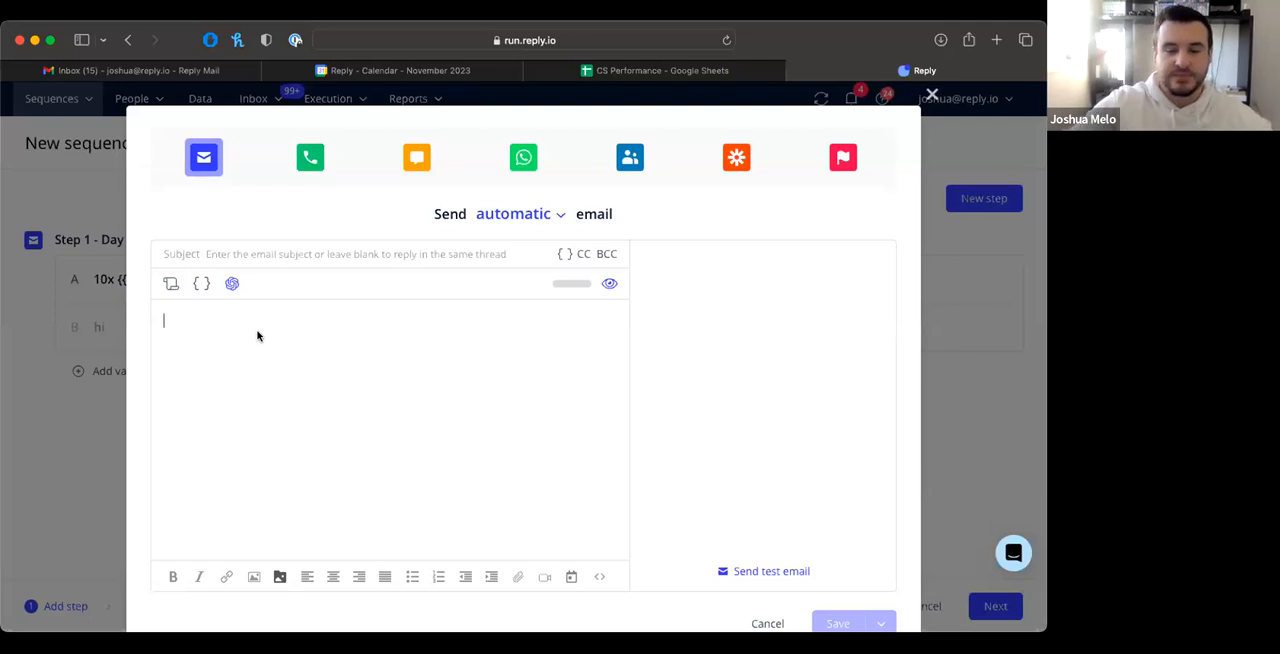
text(hello)
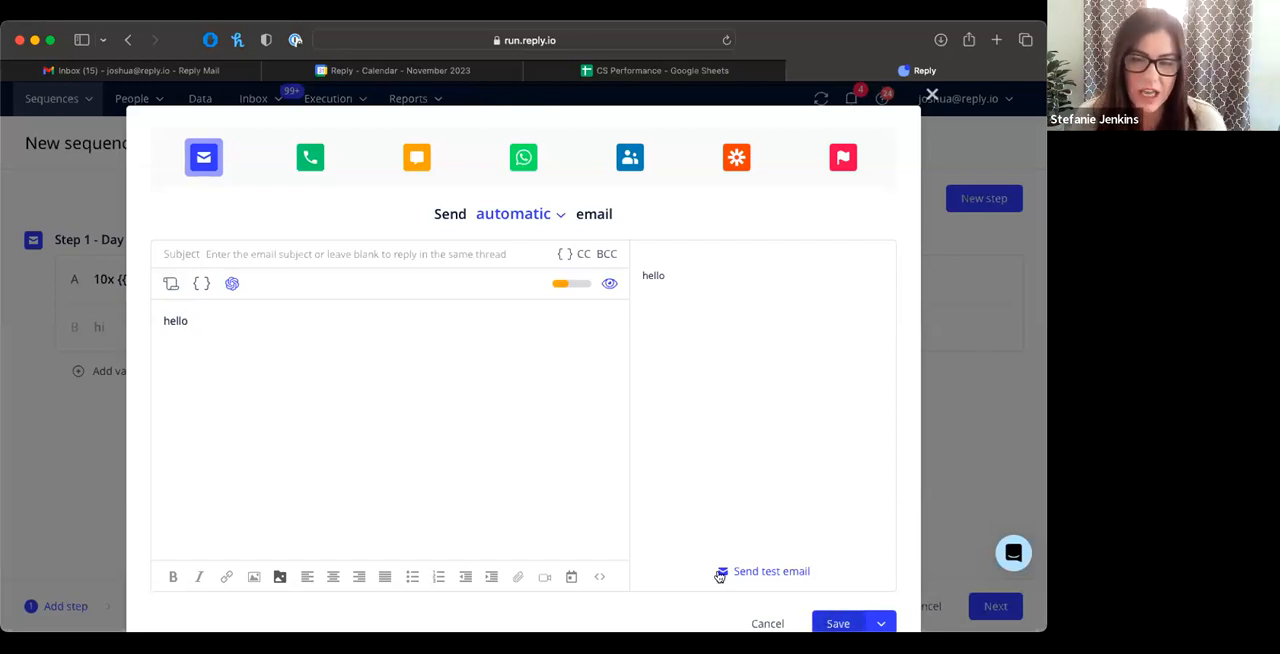
click(830, 622)
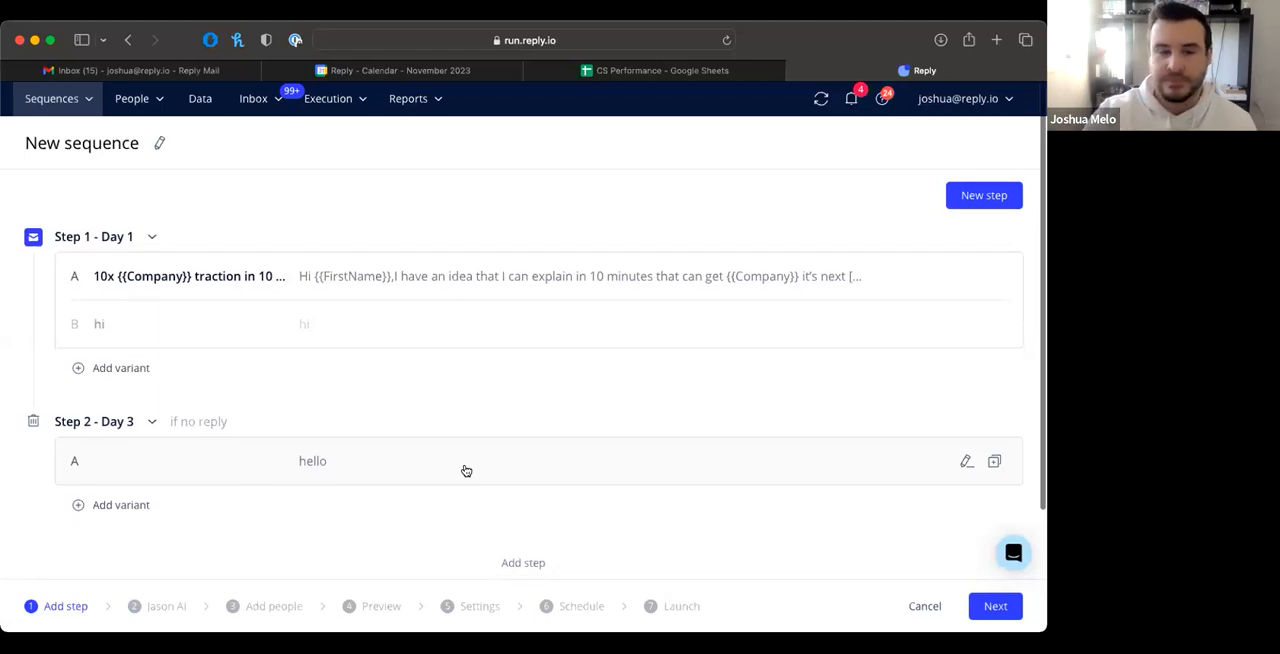
scroll(464, 470, down, 2)
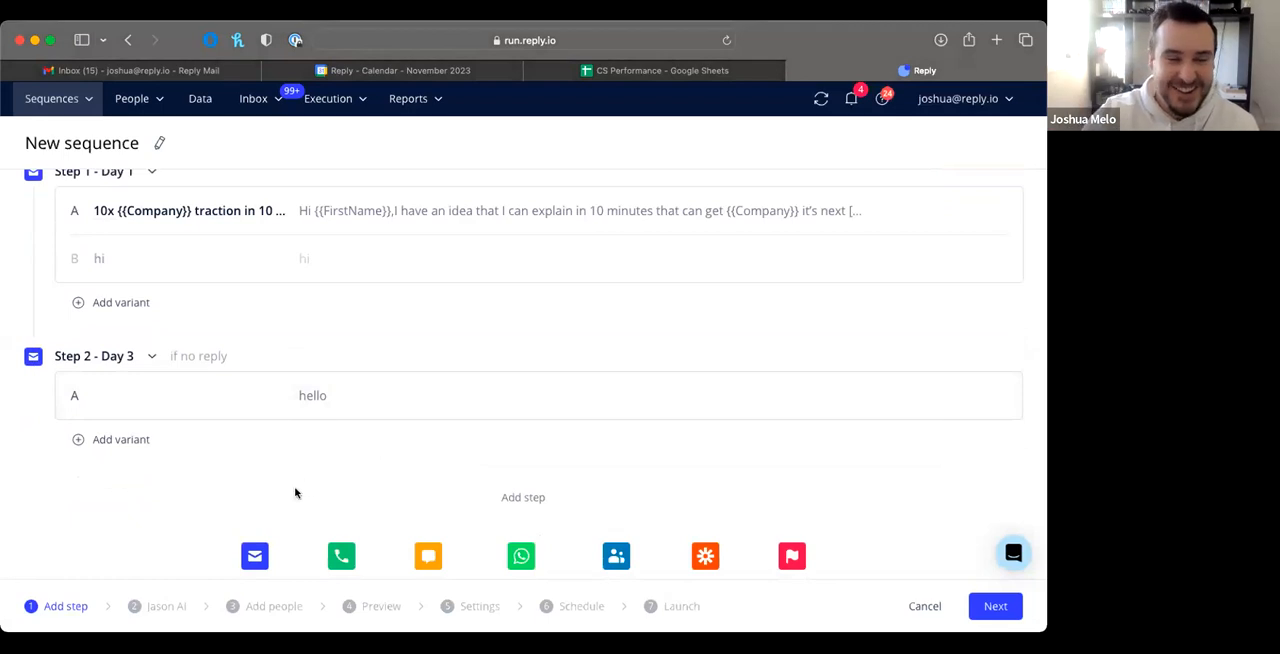
scroll(294, 494, down, 1)
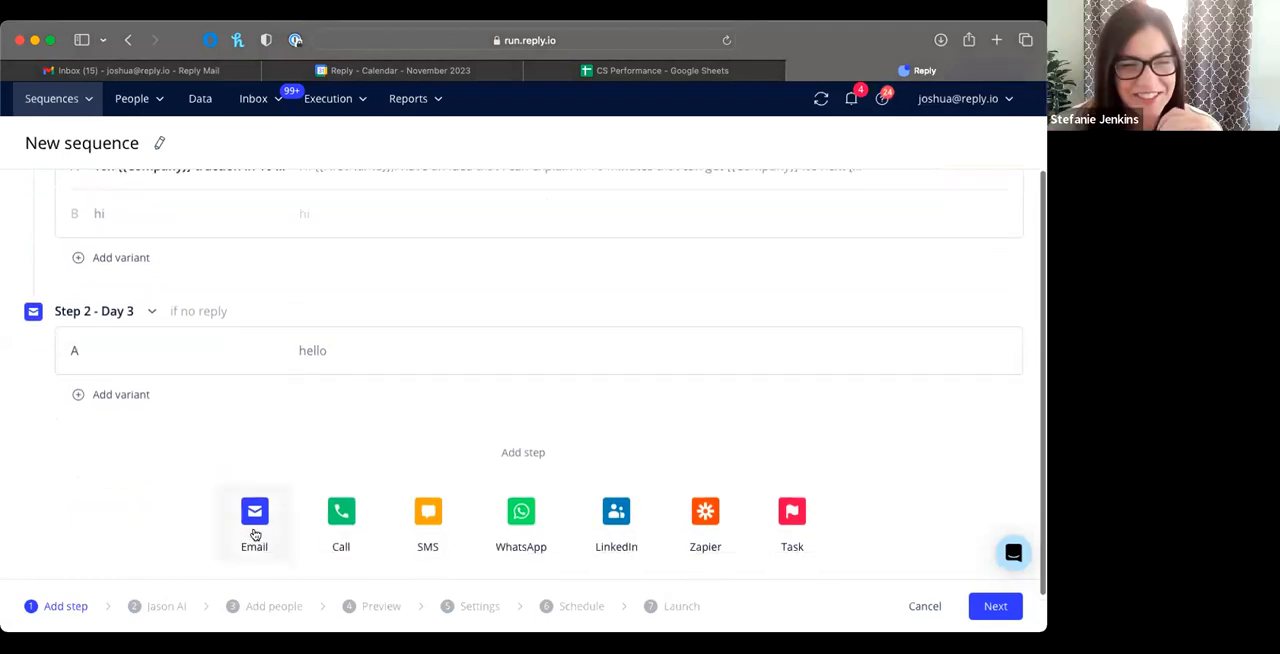
scroll(246, 522, up, 1)
scroll(242, 481, down, 2)
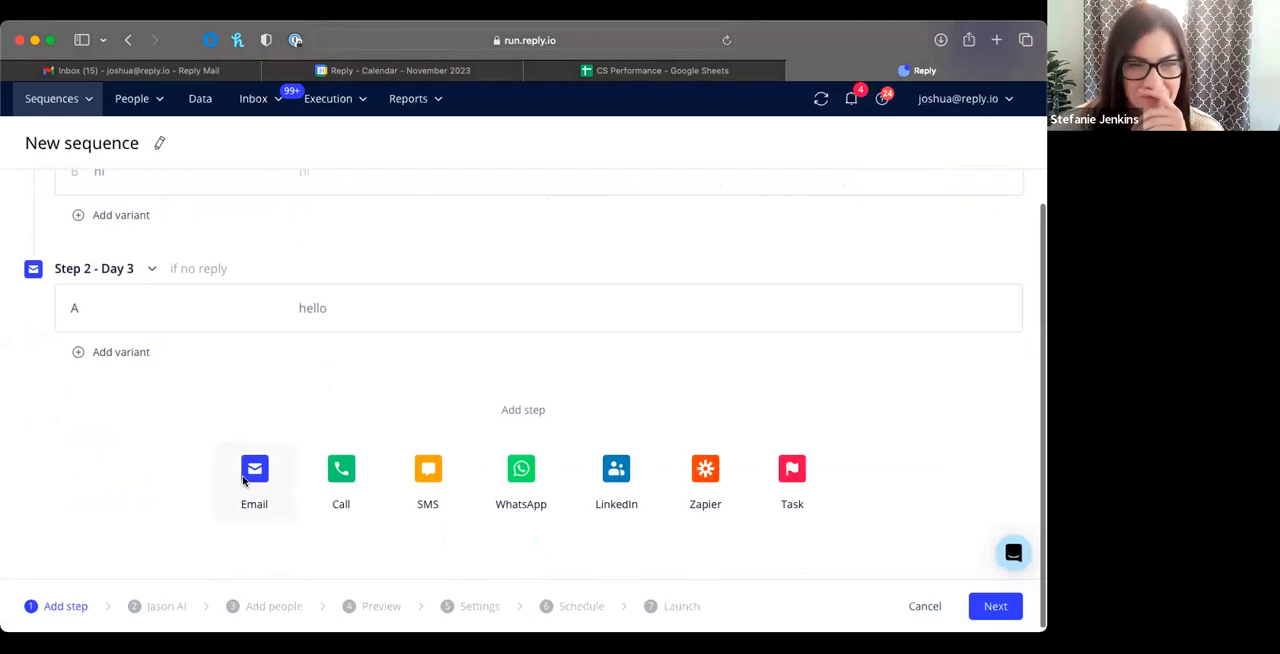
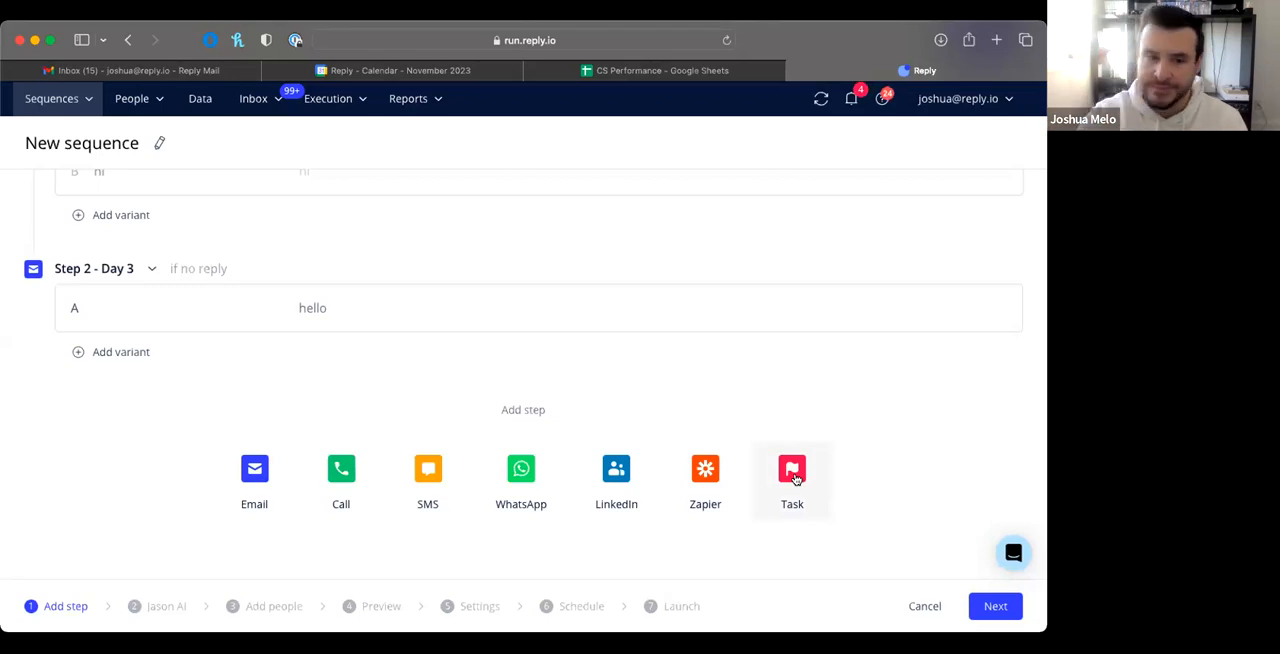
Step: Open variant A of the first email step to review its content, and cancel out of the editor
scroll(504, 385, up, 3)
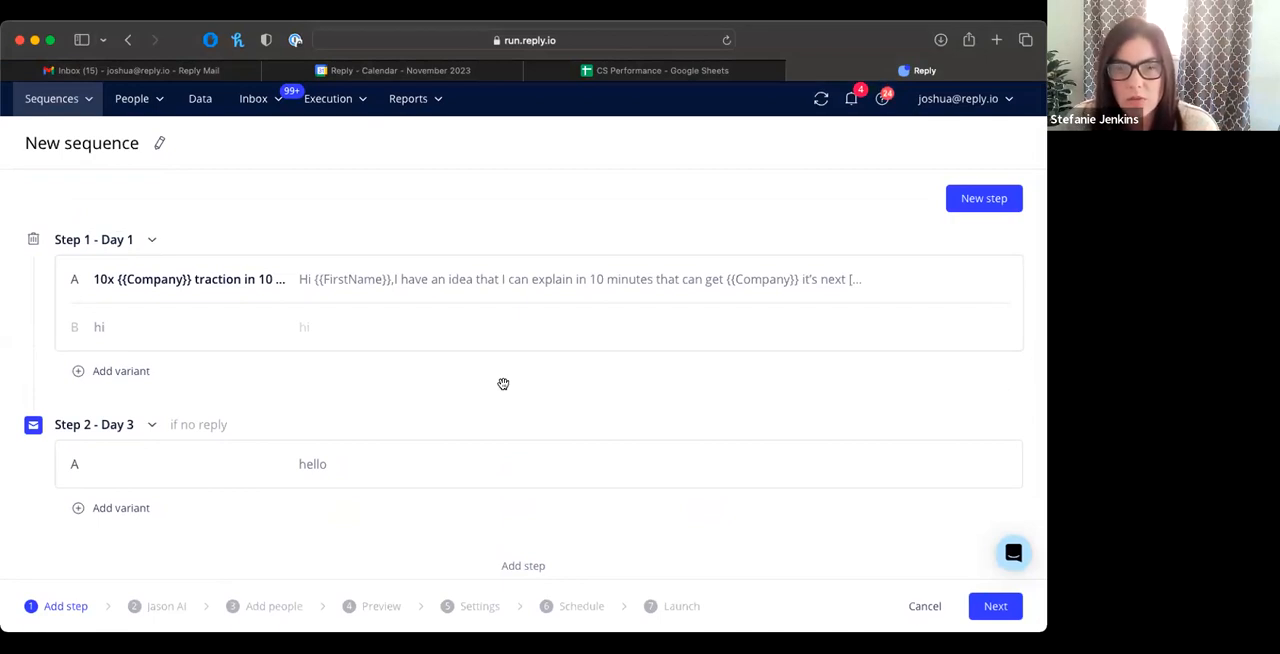
click(426, 278)
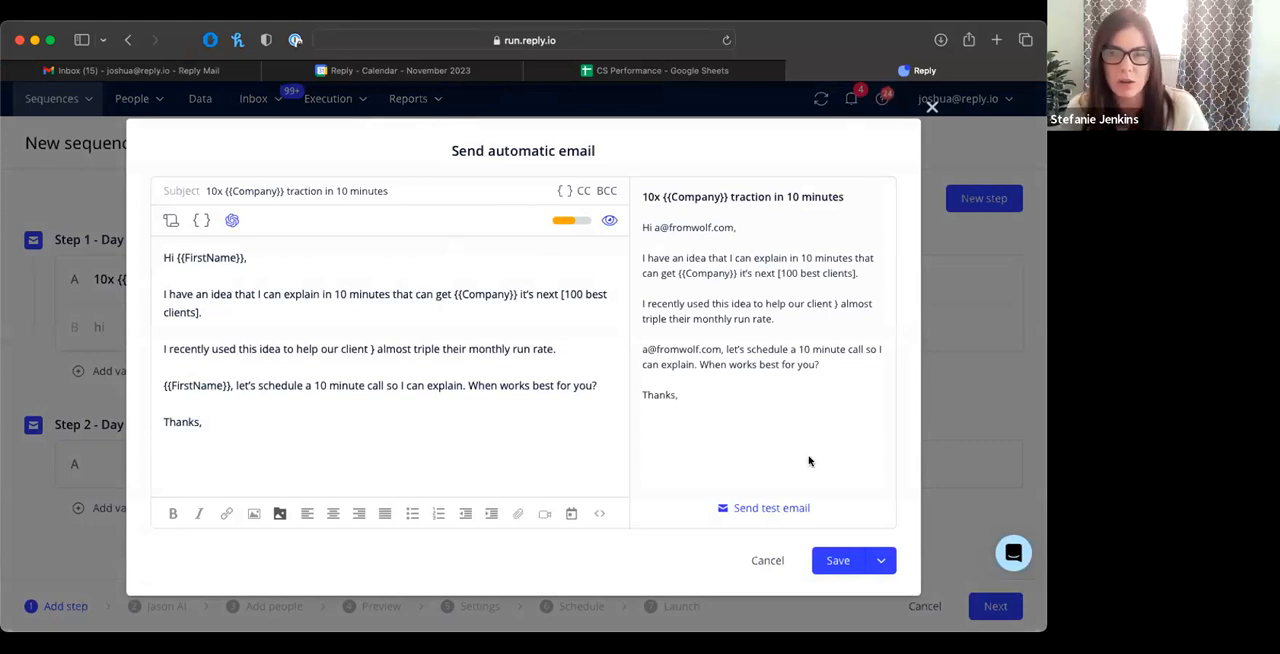
click(768, 561)
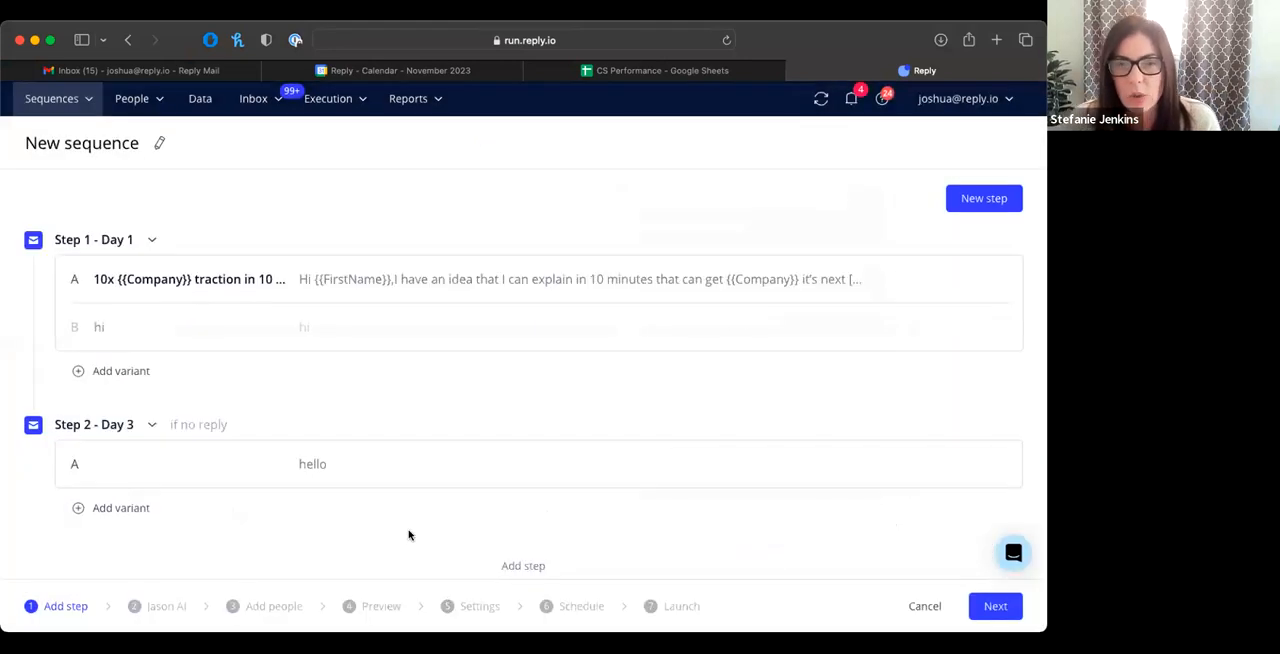
Step: Open the second step's email, view the automatic and manual sending choices, and close the editor
click(339, 464)
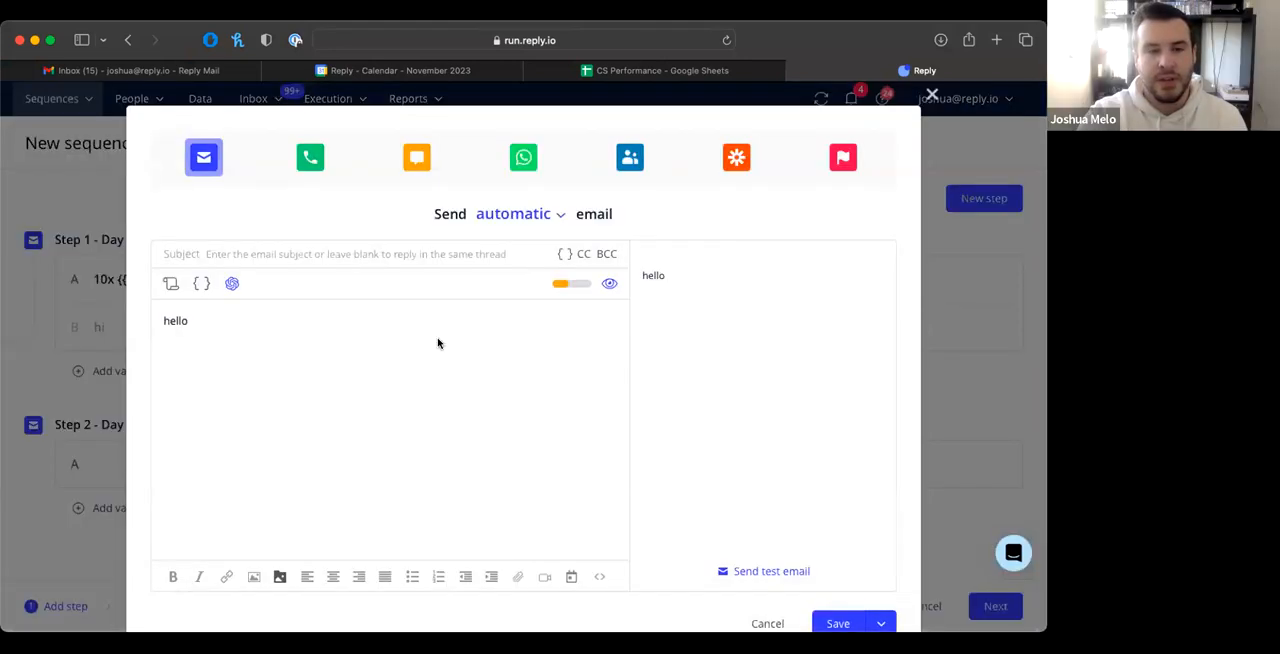
click(556, 216)
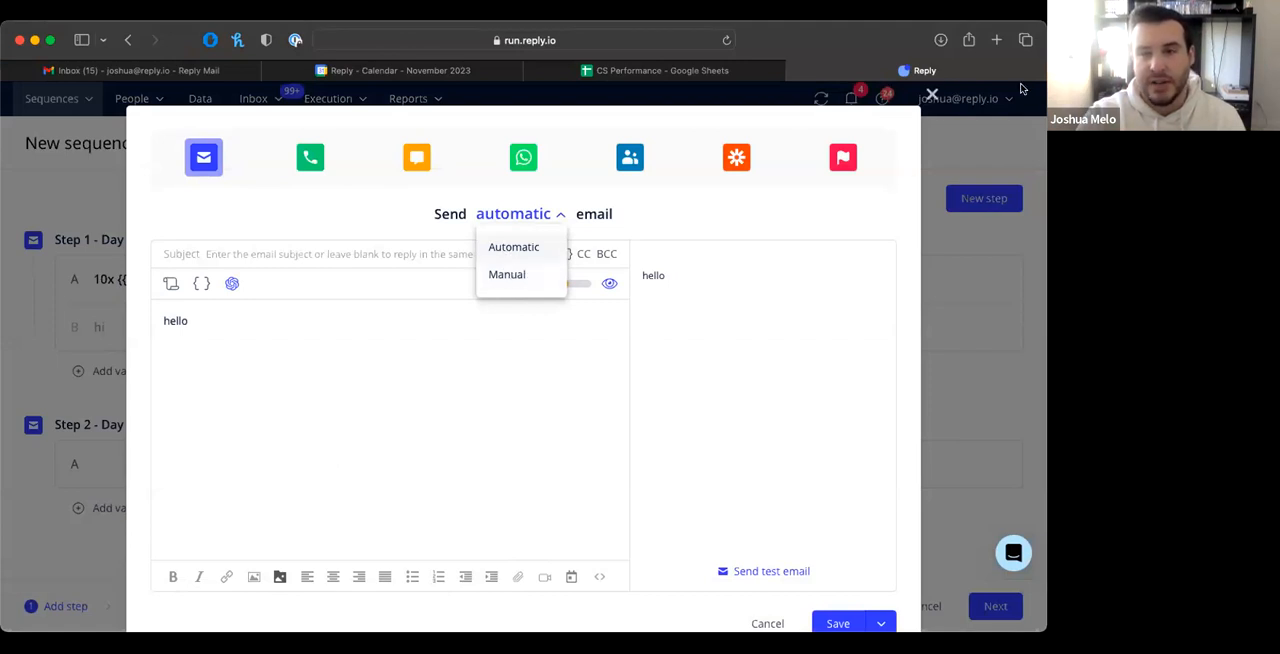
click(931, 95)
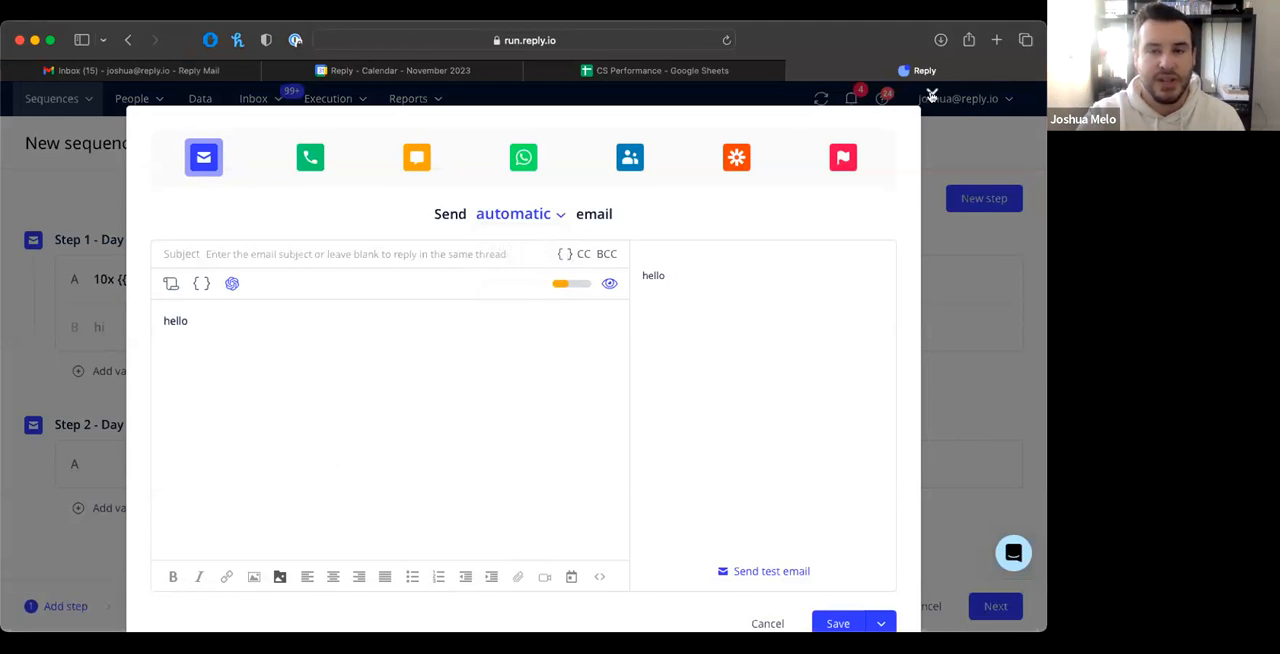
click(349, 94)
mouse_move(358, 102)
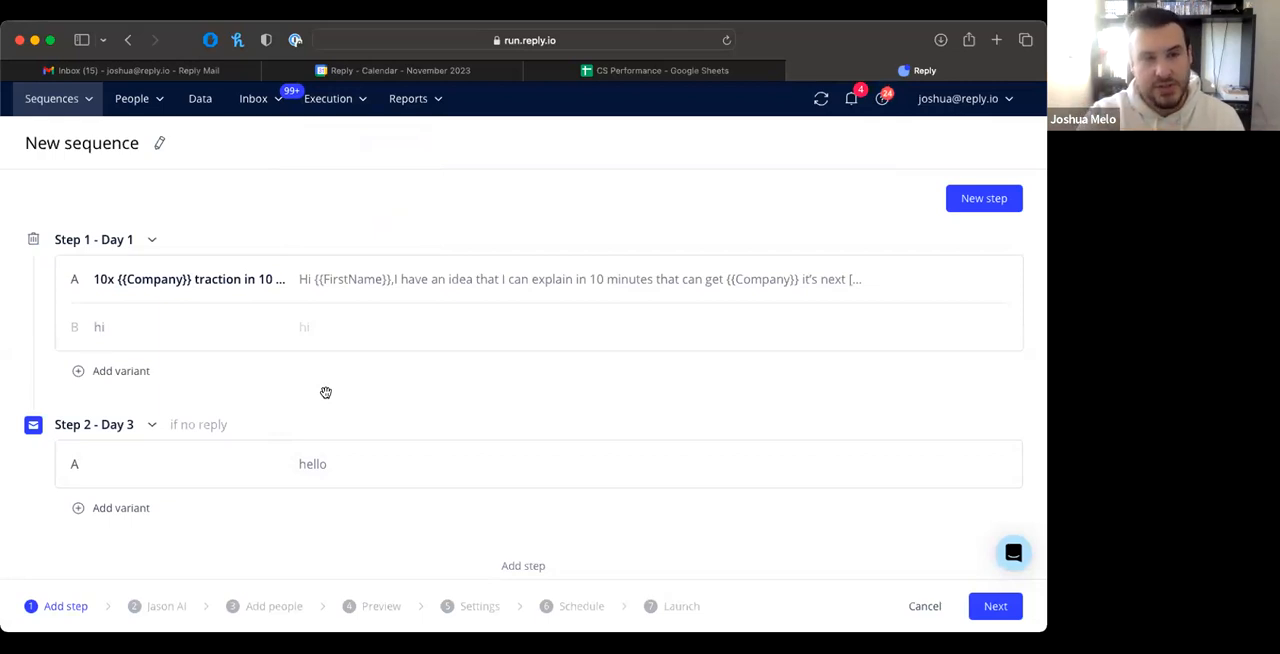
click(355, 98)
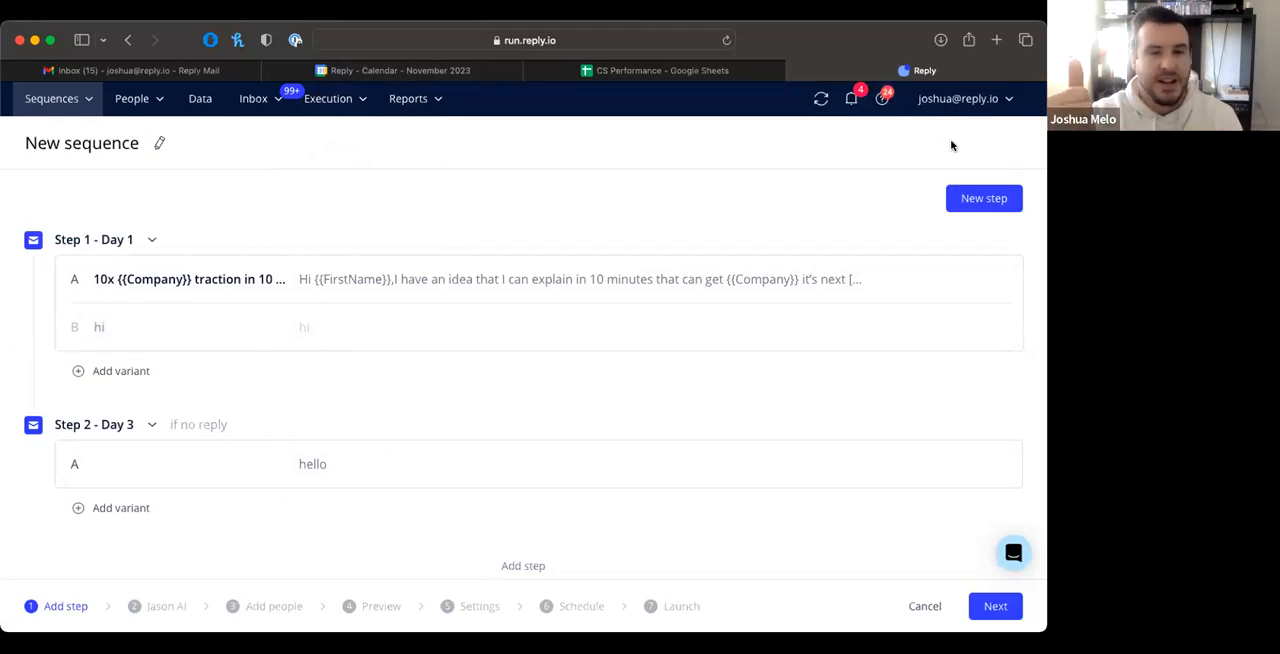
mouse_move(352, 110)
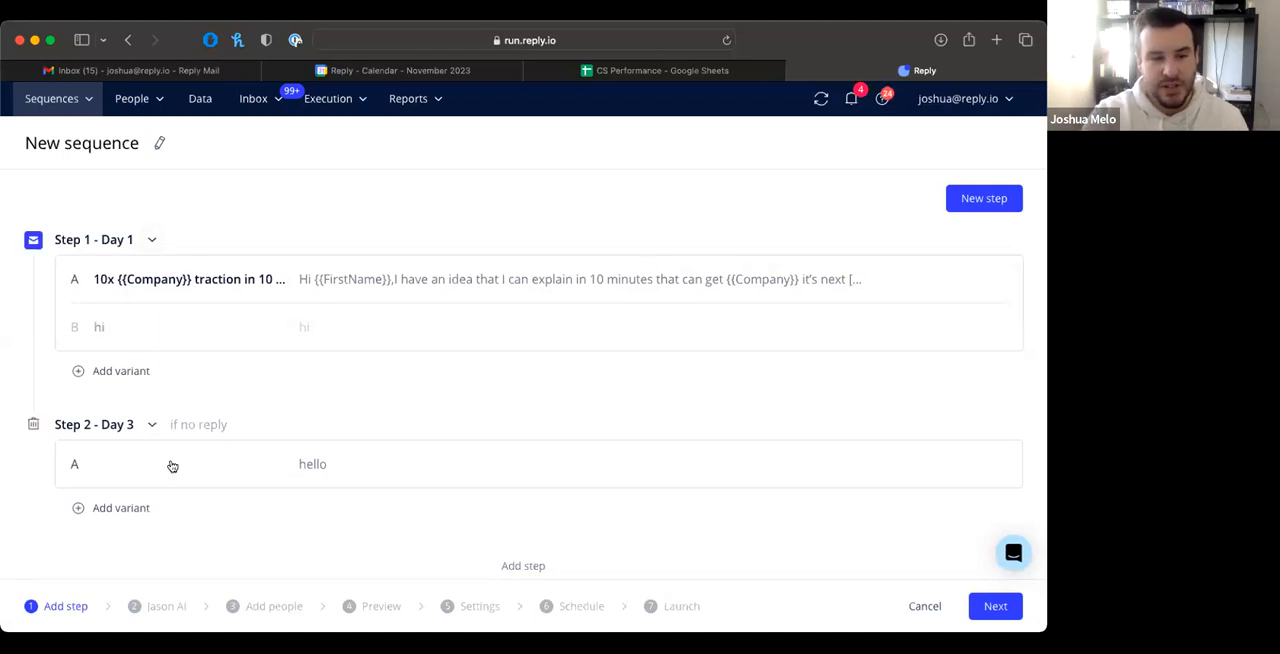
Step: Open the delivery delay settings of Step 2 to view the days, hours and minutes, and dismiss them
scroll(200, 490, down, 2)
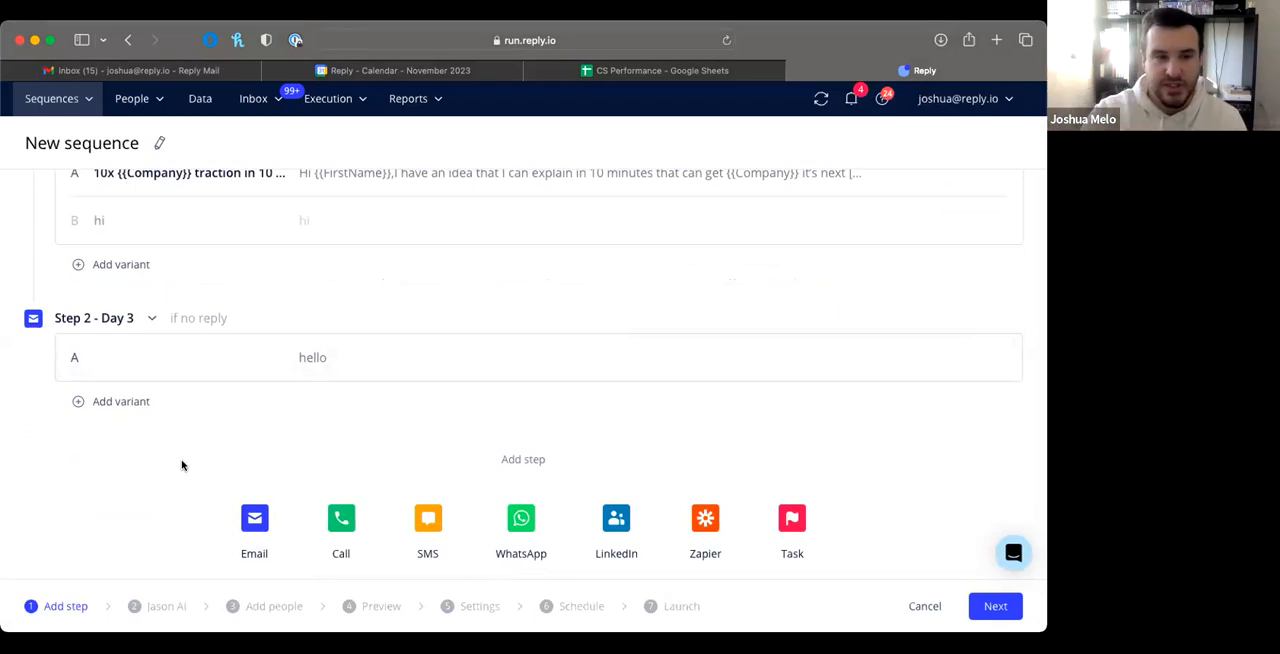
scroll(183, 463, up, 3)
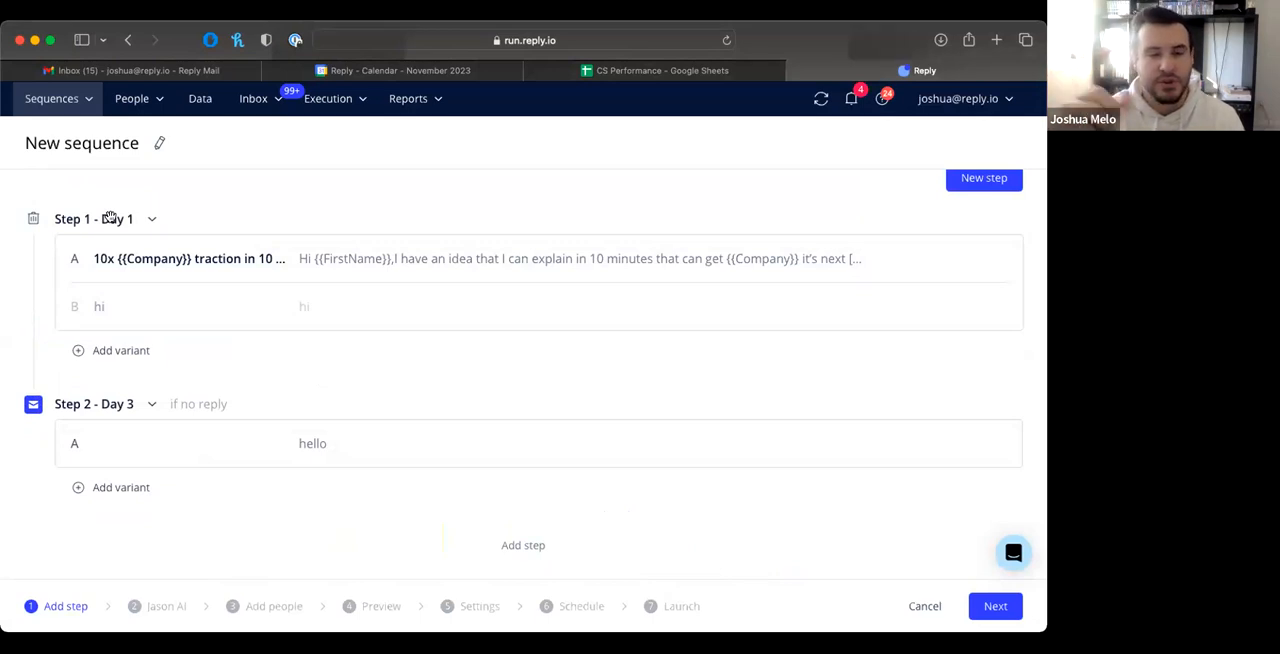
scroll(126, 326, down, 1)
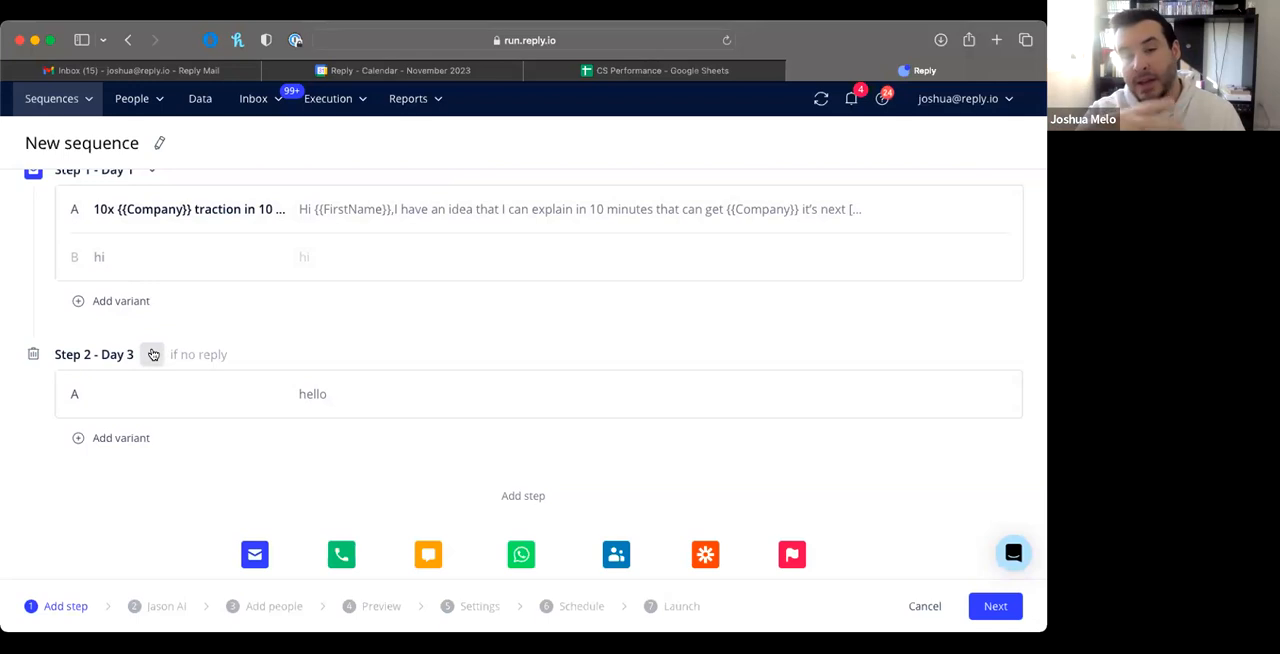
click(153, 354)
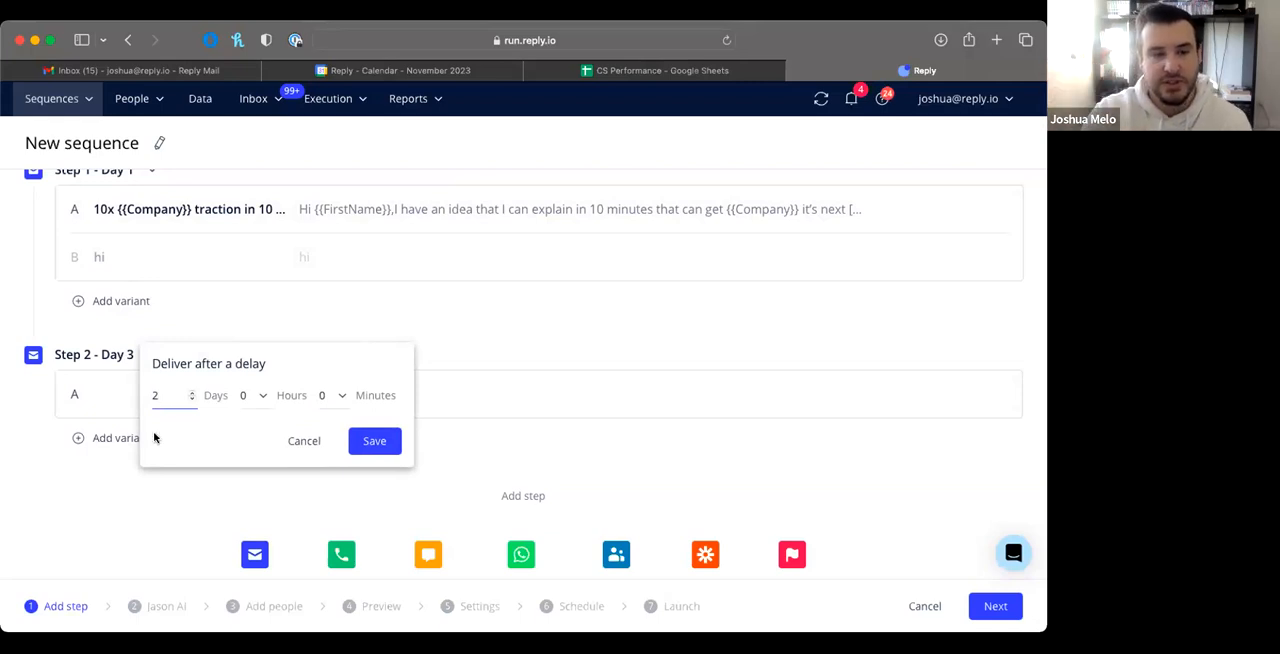
click(185, 511)
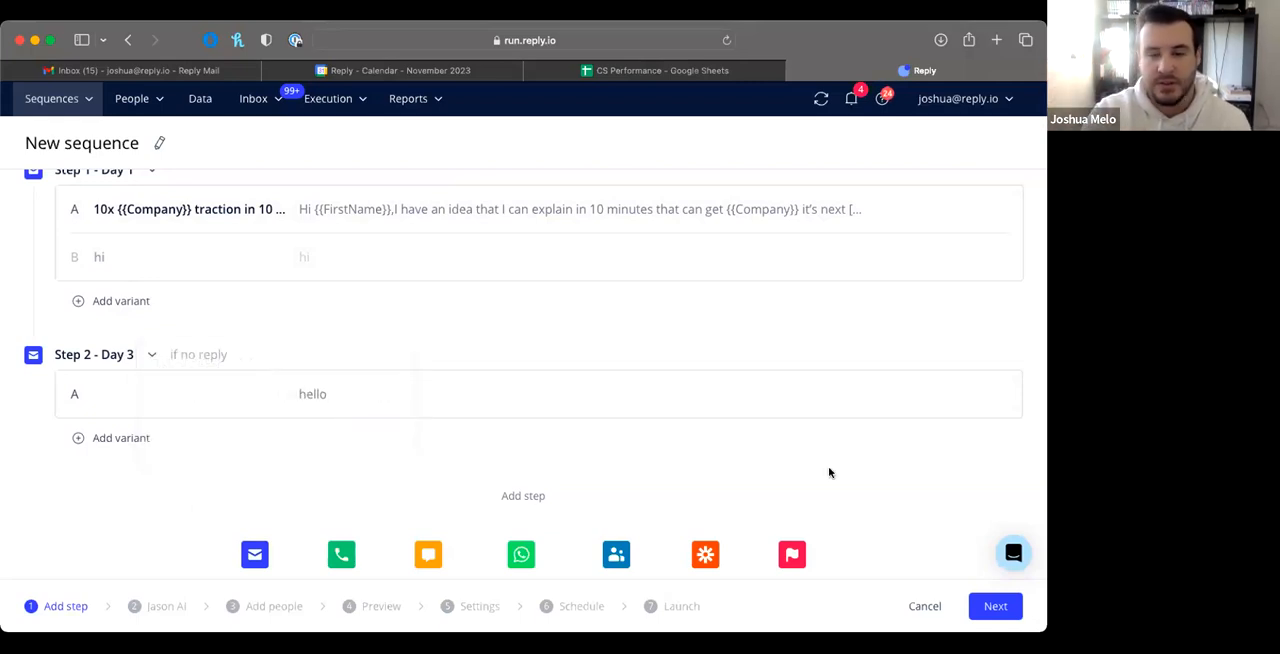
Step: Advance the sequence to the Jason AI stage, dismiss the personalisation tip and review the Handle replies settings
click(988, 606)
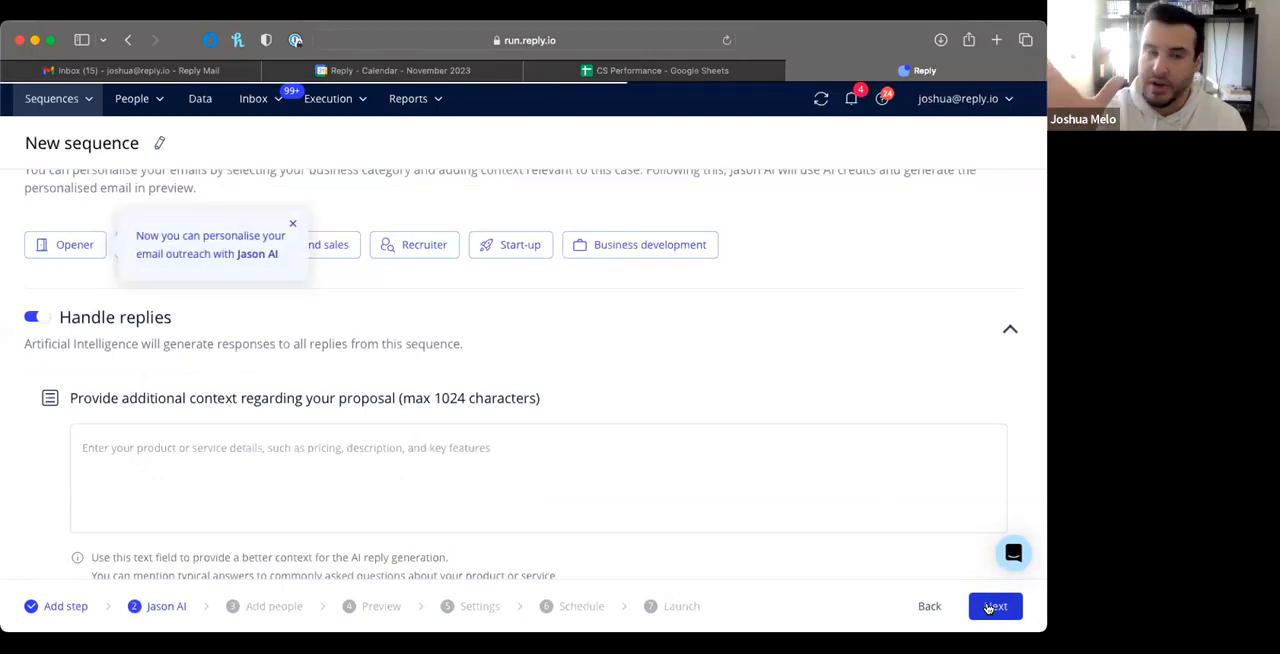
click(293, 224)
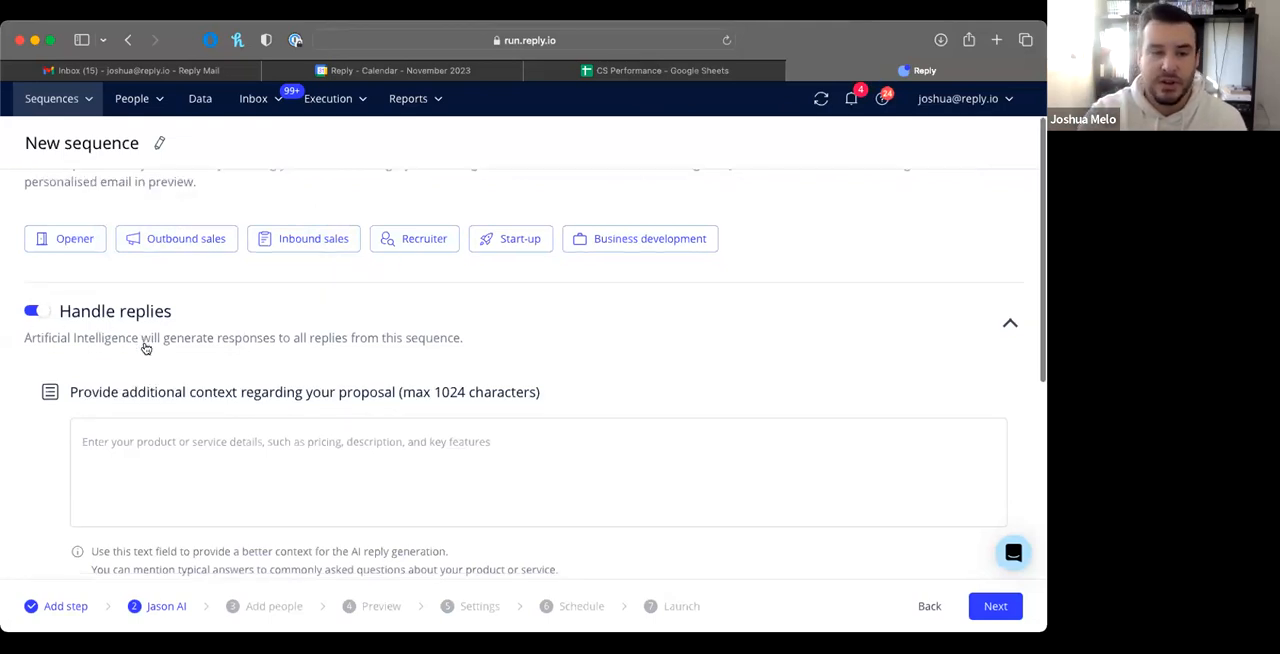
scroll(140, 355, down, 1)
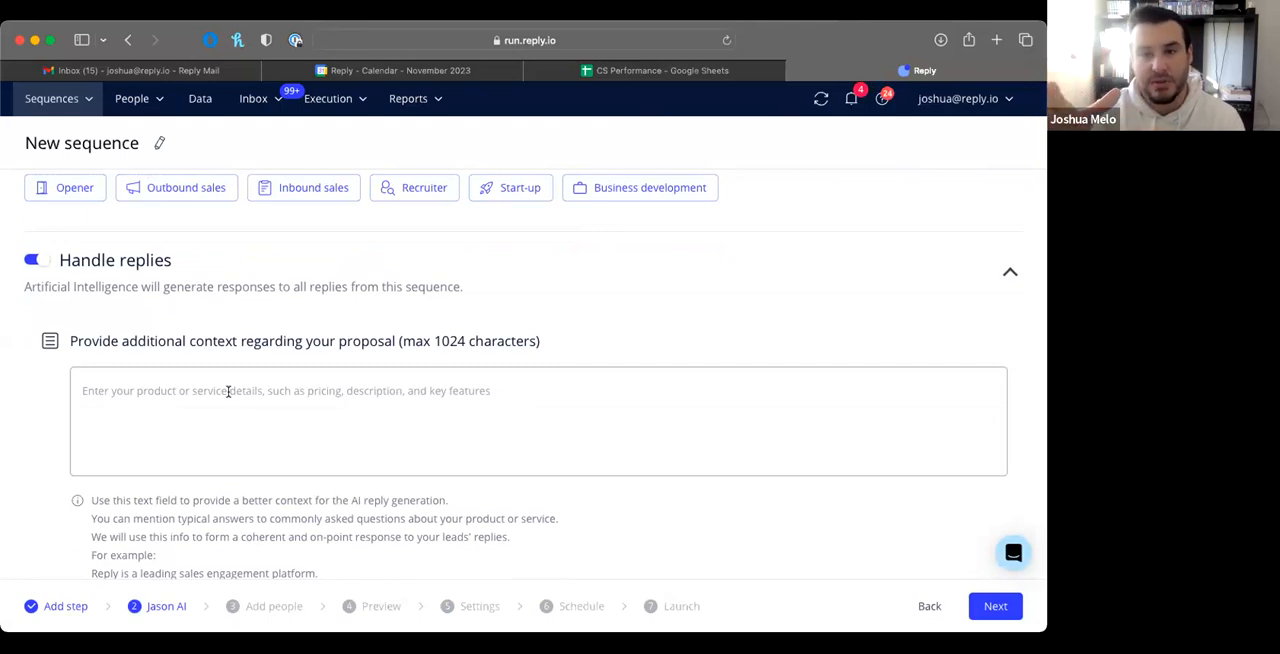
scroll(228, 390, down, 1)
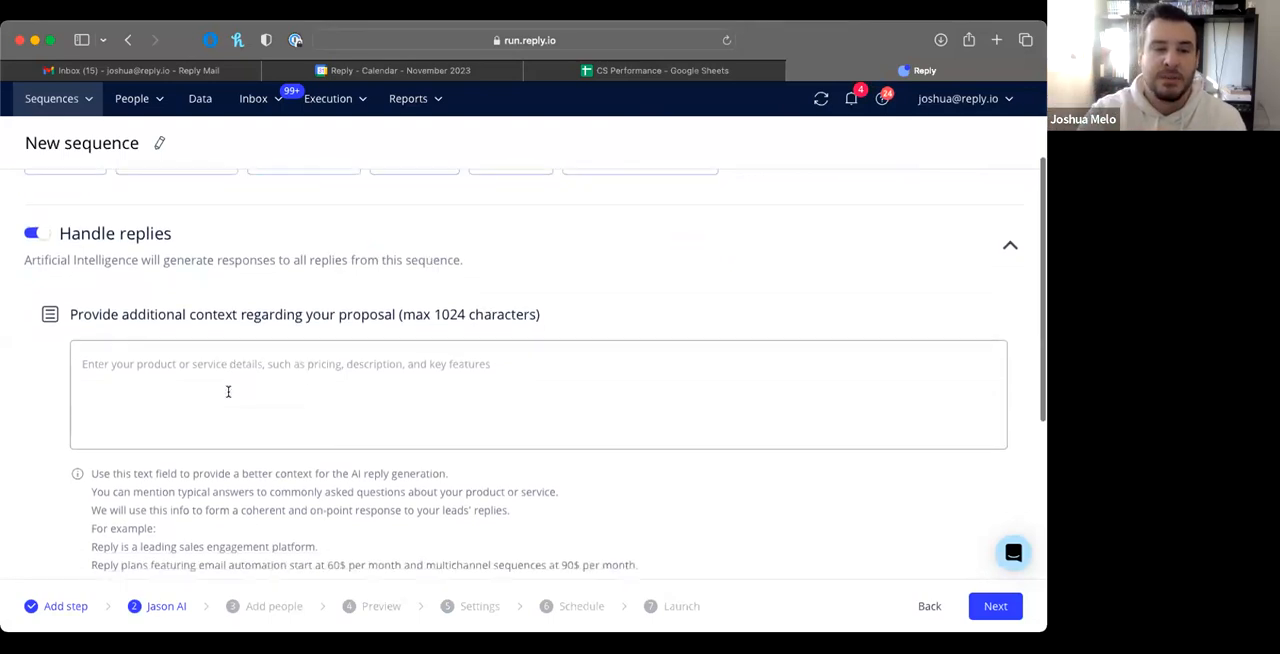
scroll(199, 392, down, 2)
scroll(199, 394, down, 1)
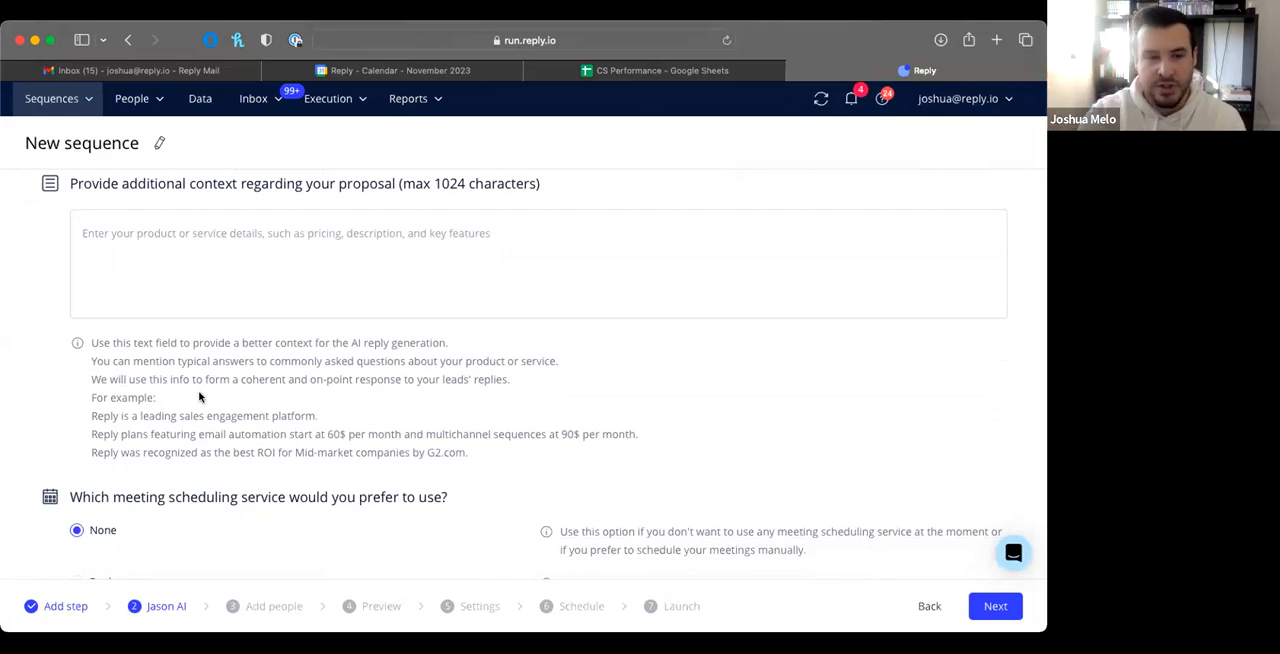
scroll(199, 397, down, 5)
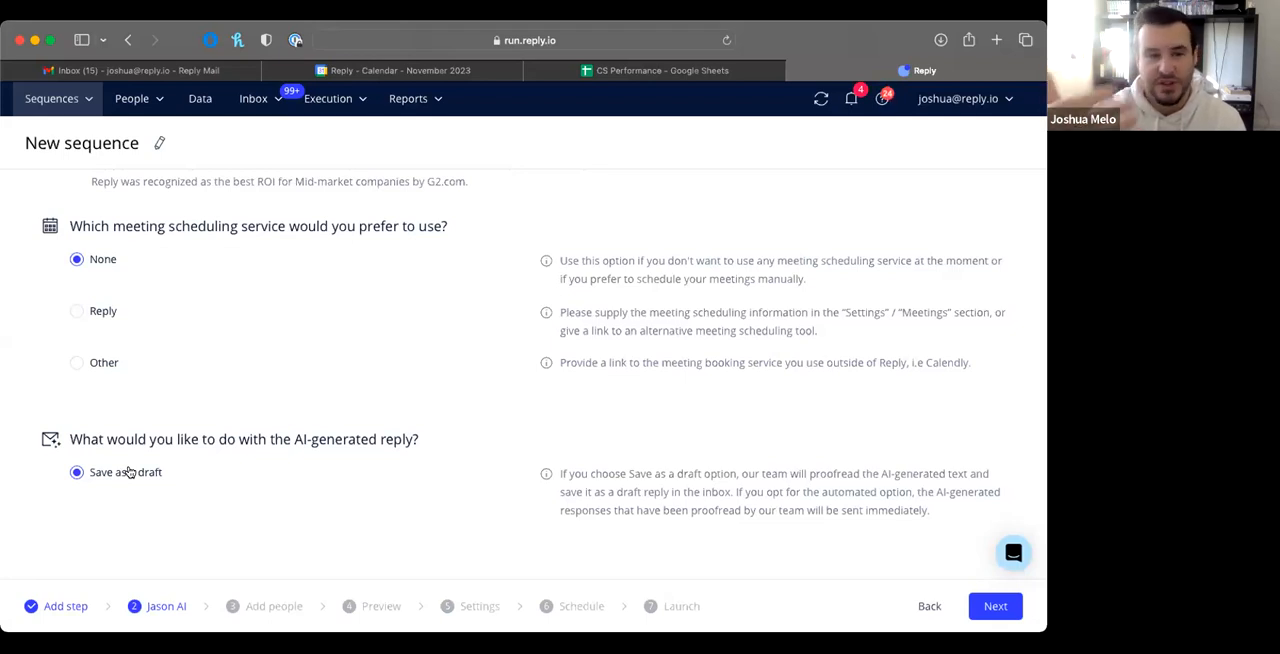
Step: Go back over the proposal context and meeting scheduling options, and continue to the Add people stage
scroll(128, 472, up, 5)
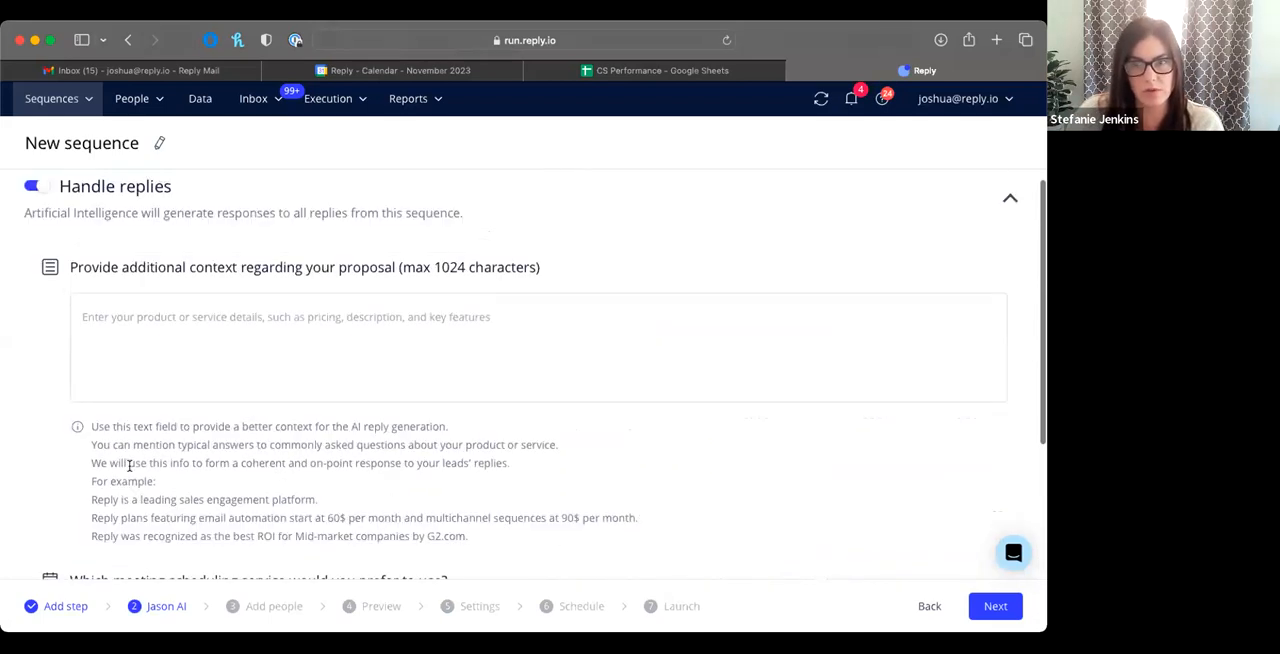
scroll(128, 470, up, 1)
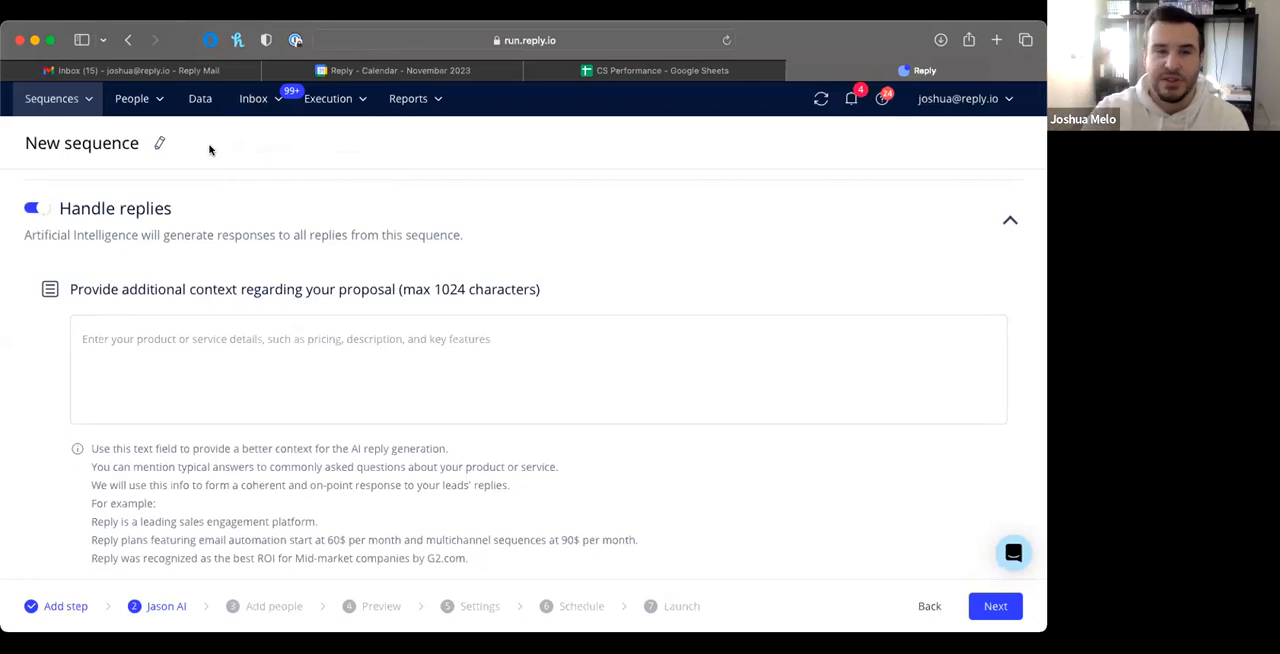
scroll(280, 177, down, 2)
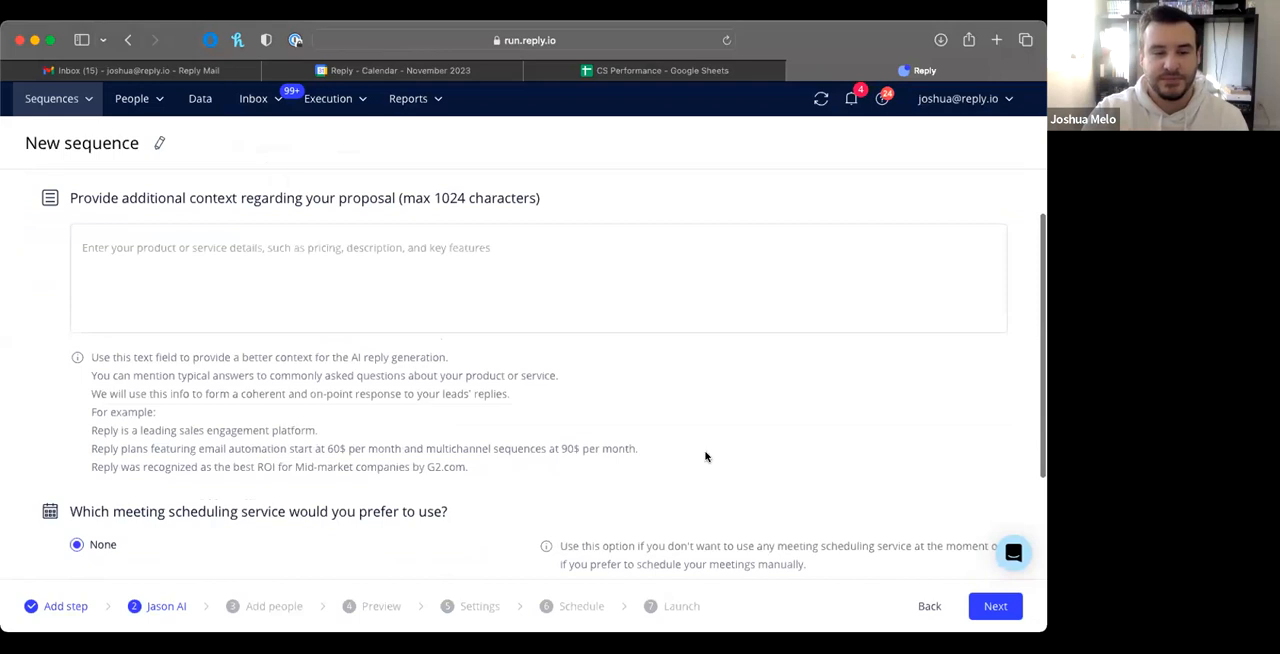
scroll(903, 554, down, 2)
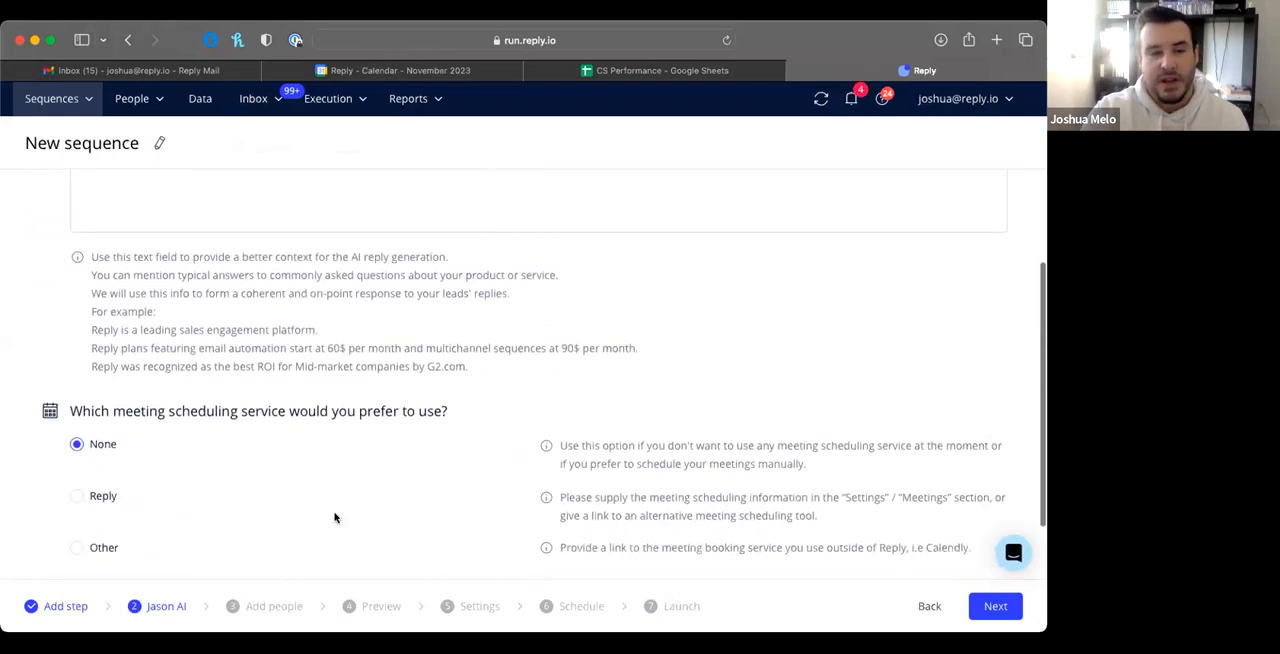
scroll(140, 365, down, 2)
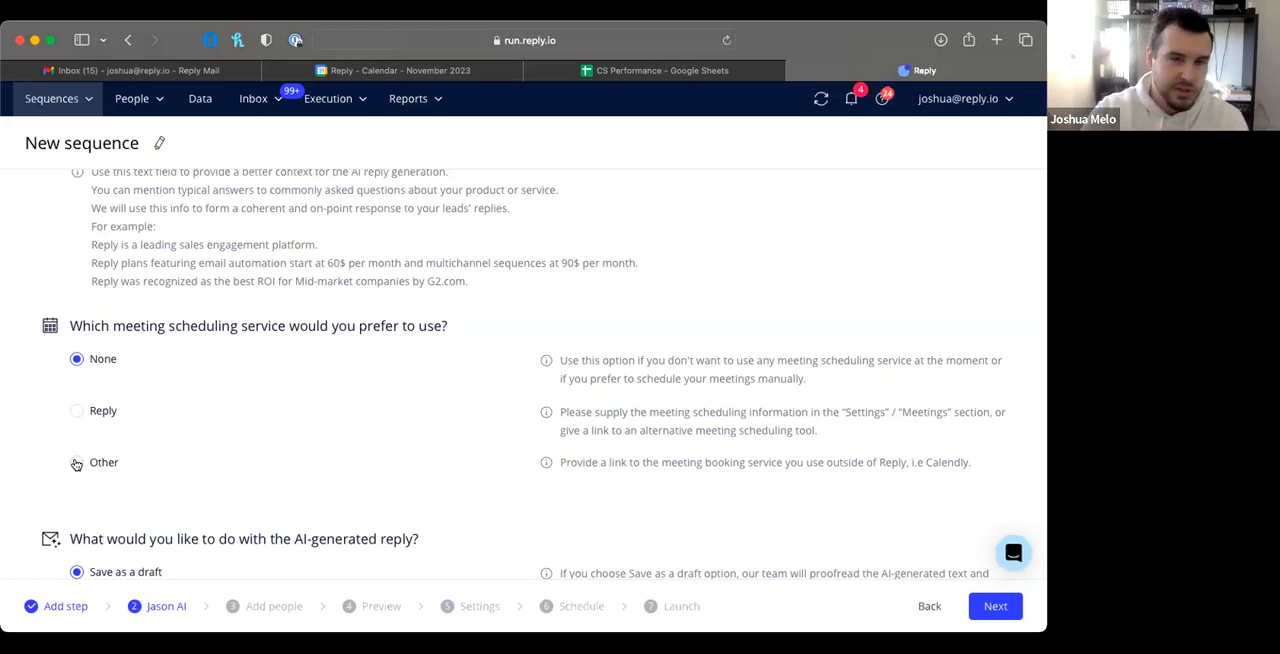
scroll(828, 463, down, 1)
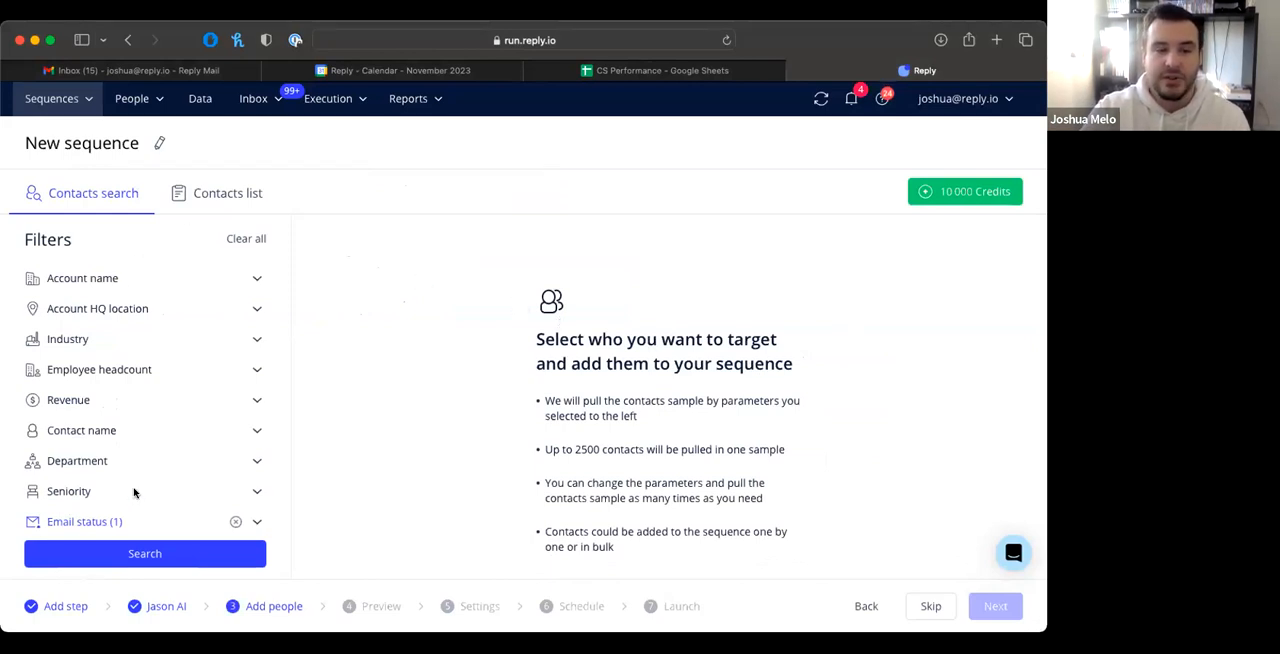
Step: Expand the Account name, Account HQ location and Industry filters and look through the remaining contact search filters
click(133, 280)
click(155, 360)
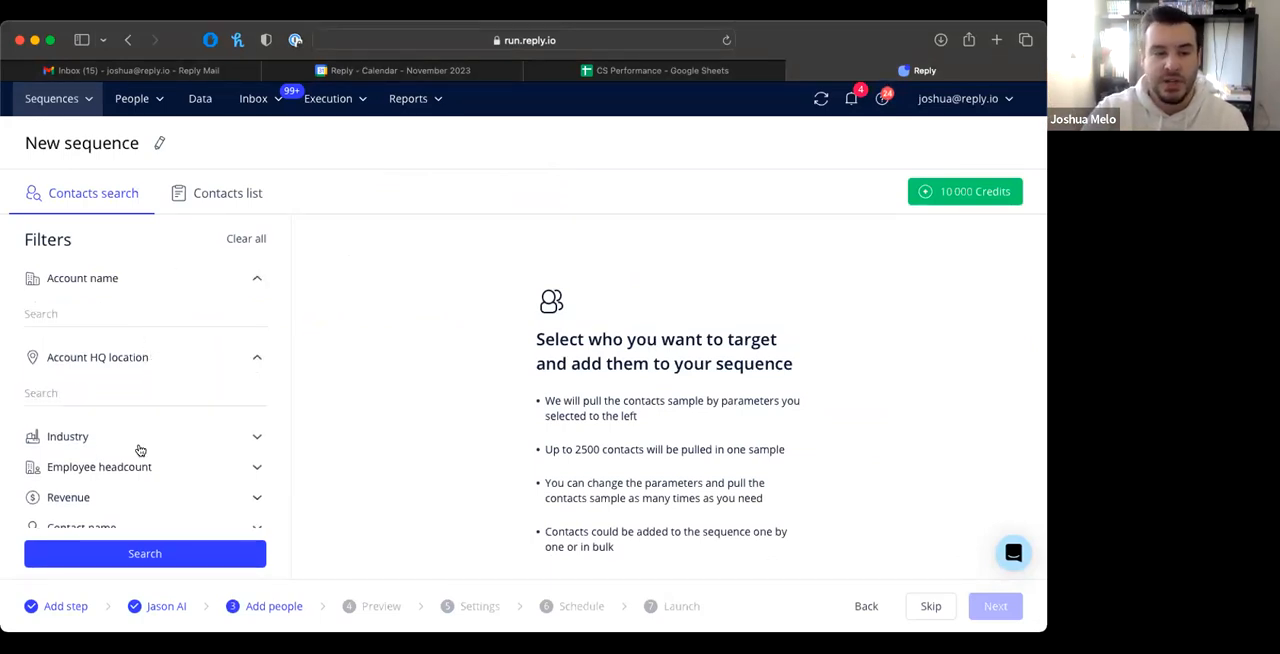
click(88, 439)
scroll(110, 505, down, 2)
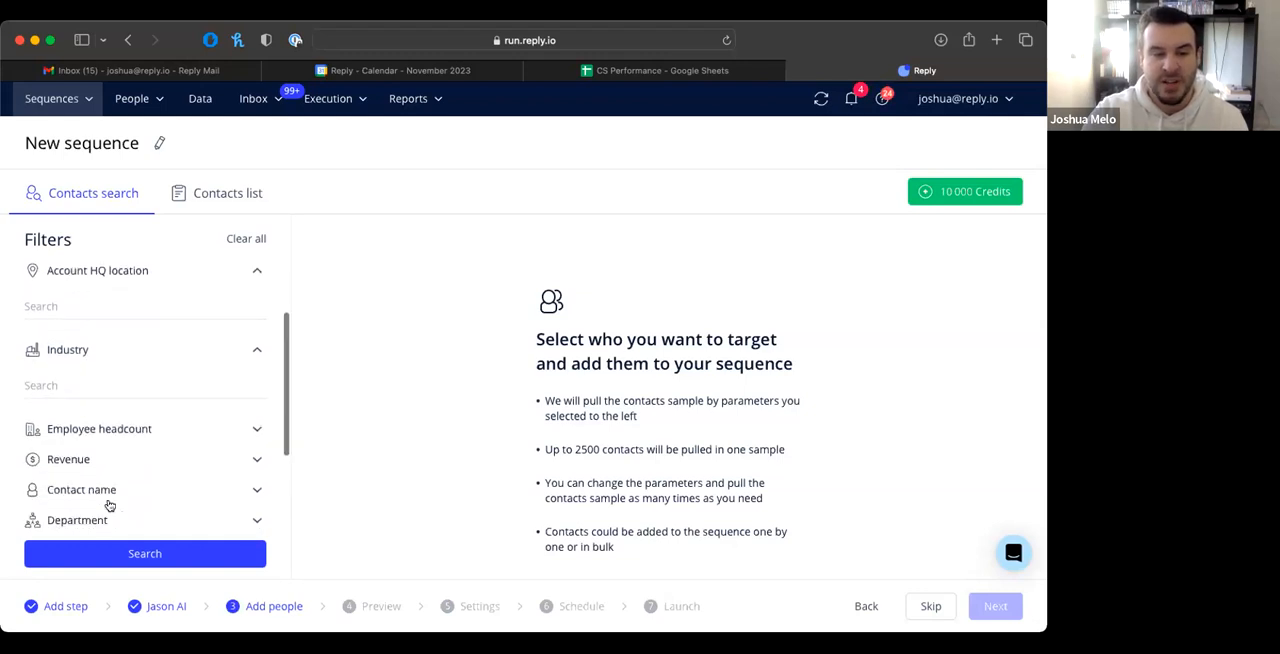
scroll(90, 457, down, 1)
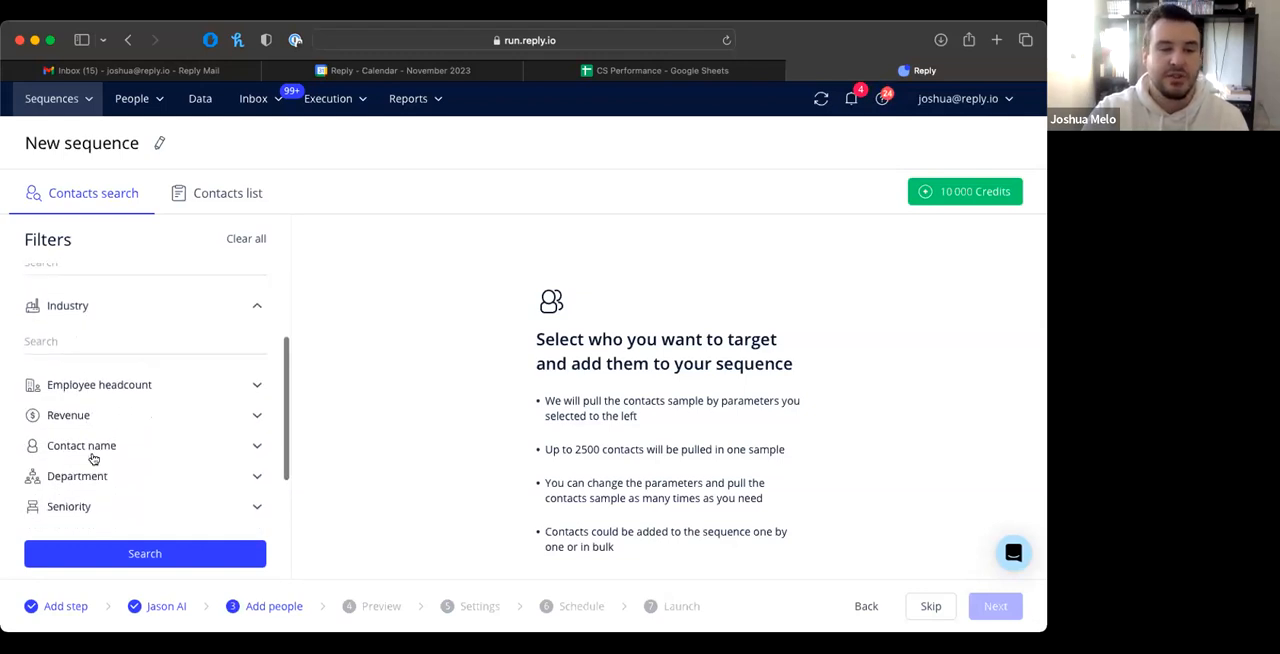
scroll(102, 472, down, 2)
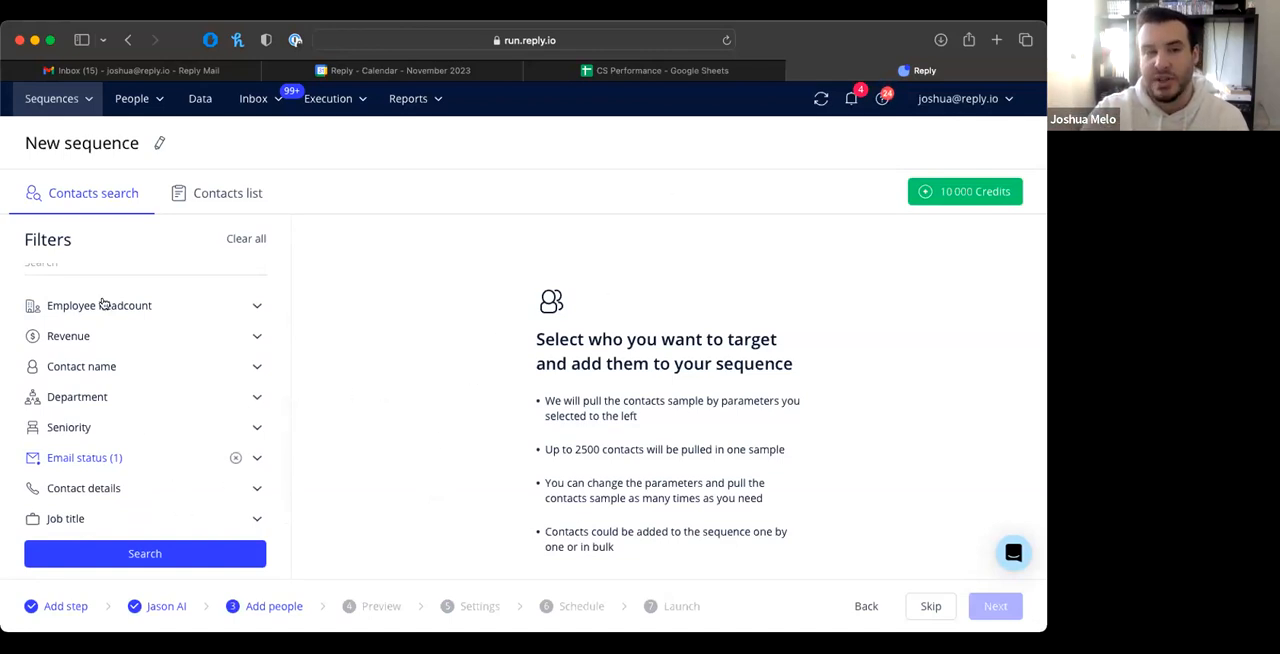
scroll(140, 373, up, 5)
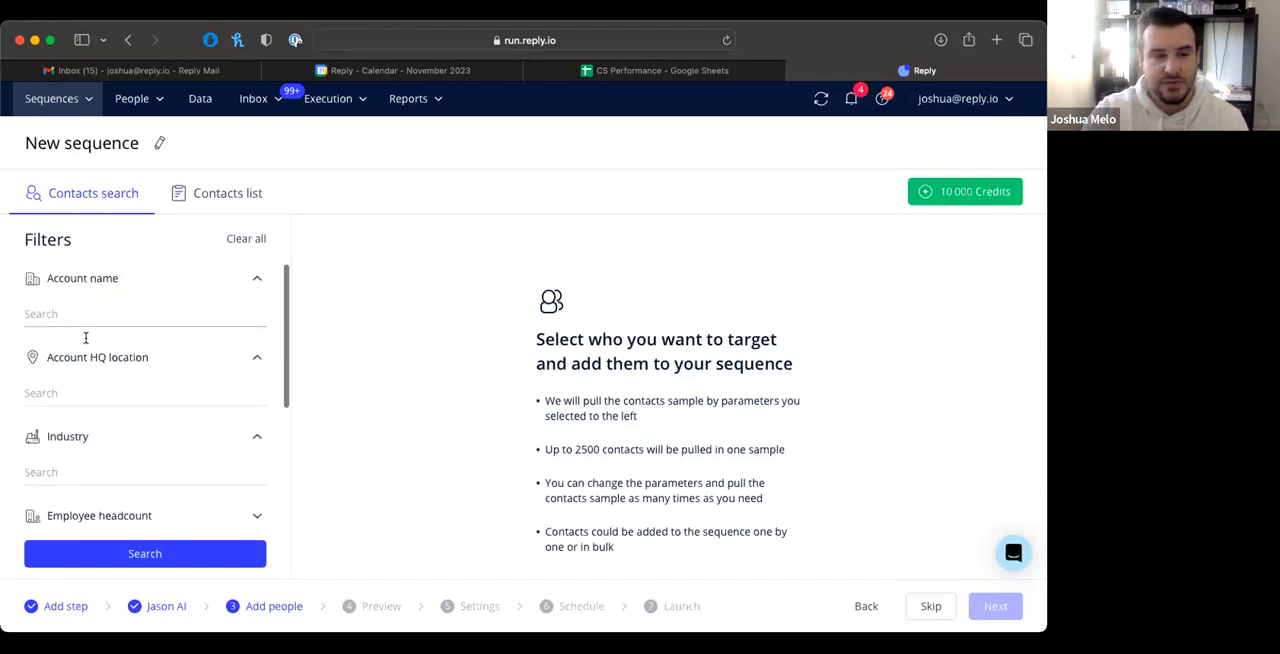
Step: Filter contacts by the account HQ location United States and run the search
click(50, 391)
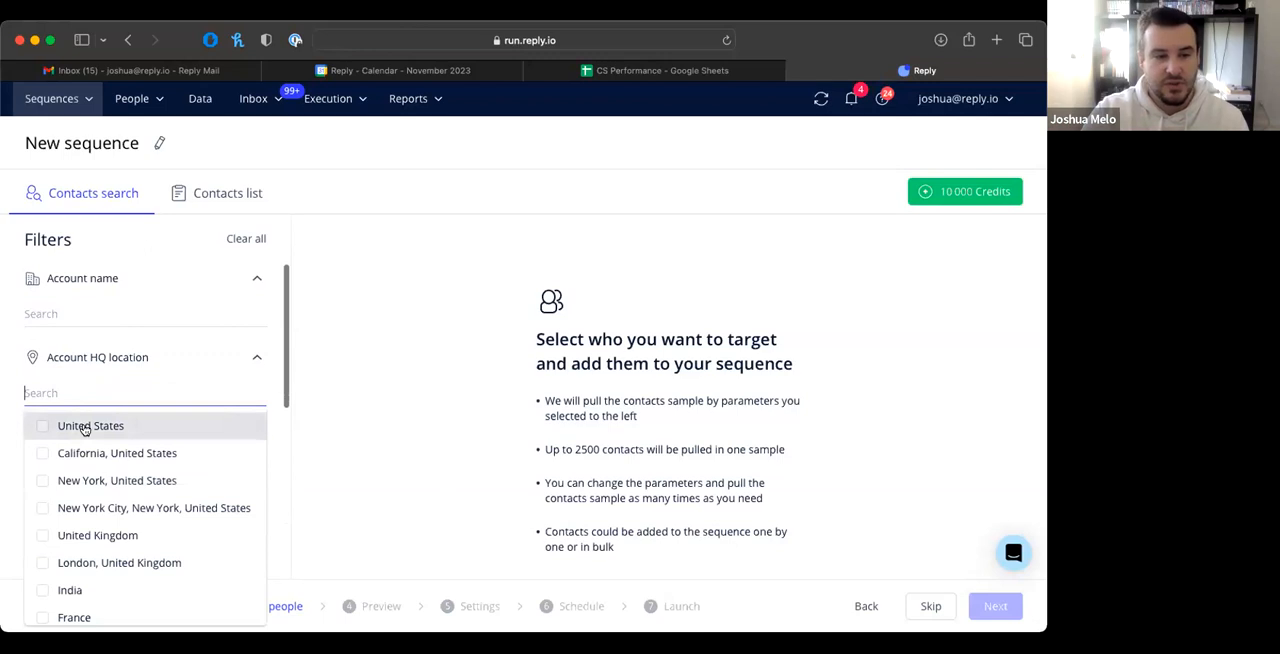
click(85, 427)
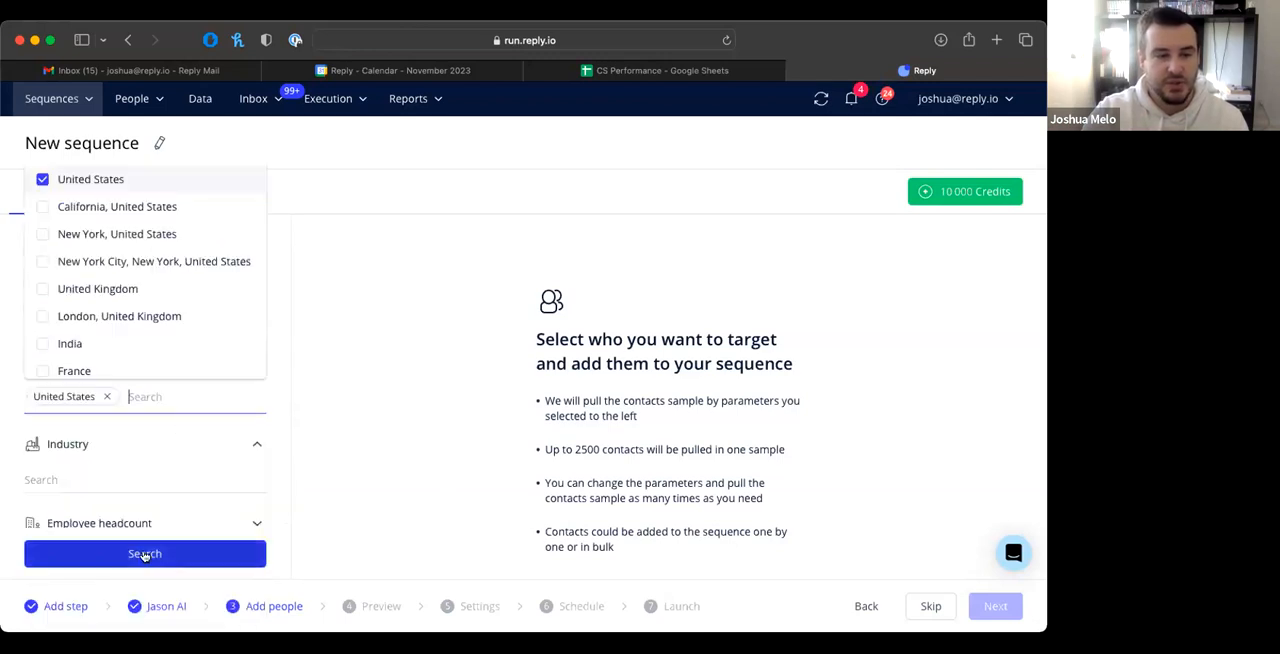
click(145, 555)
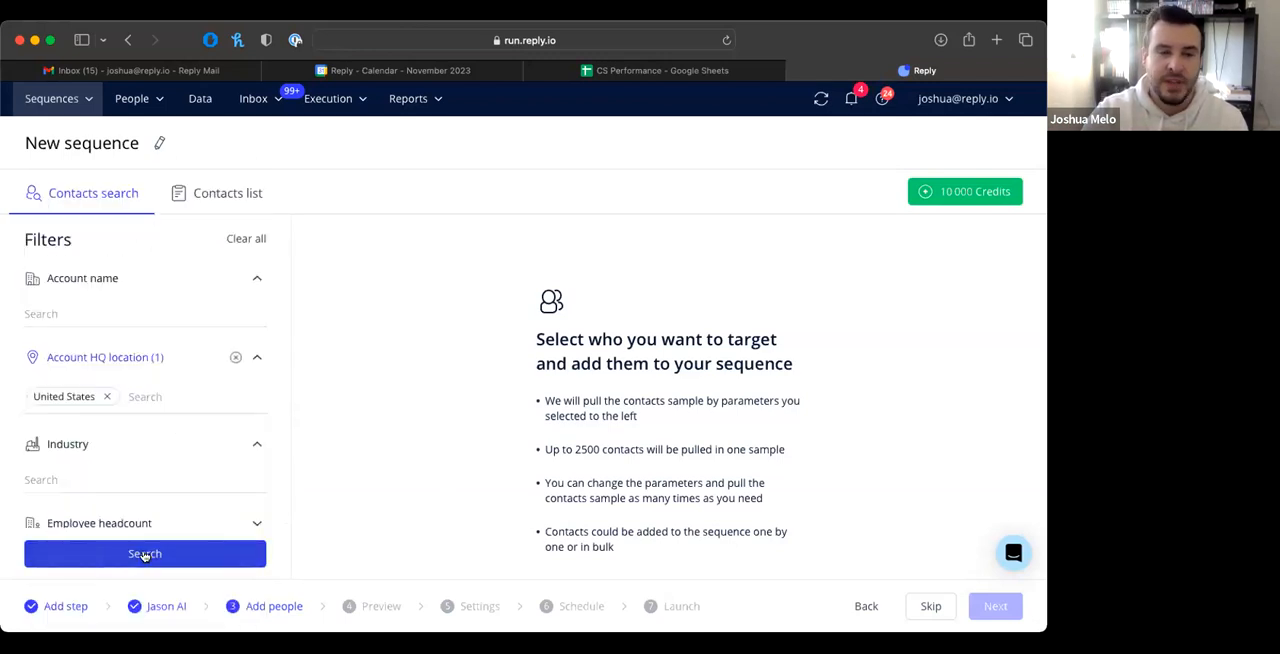
click(145, 555)
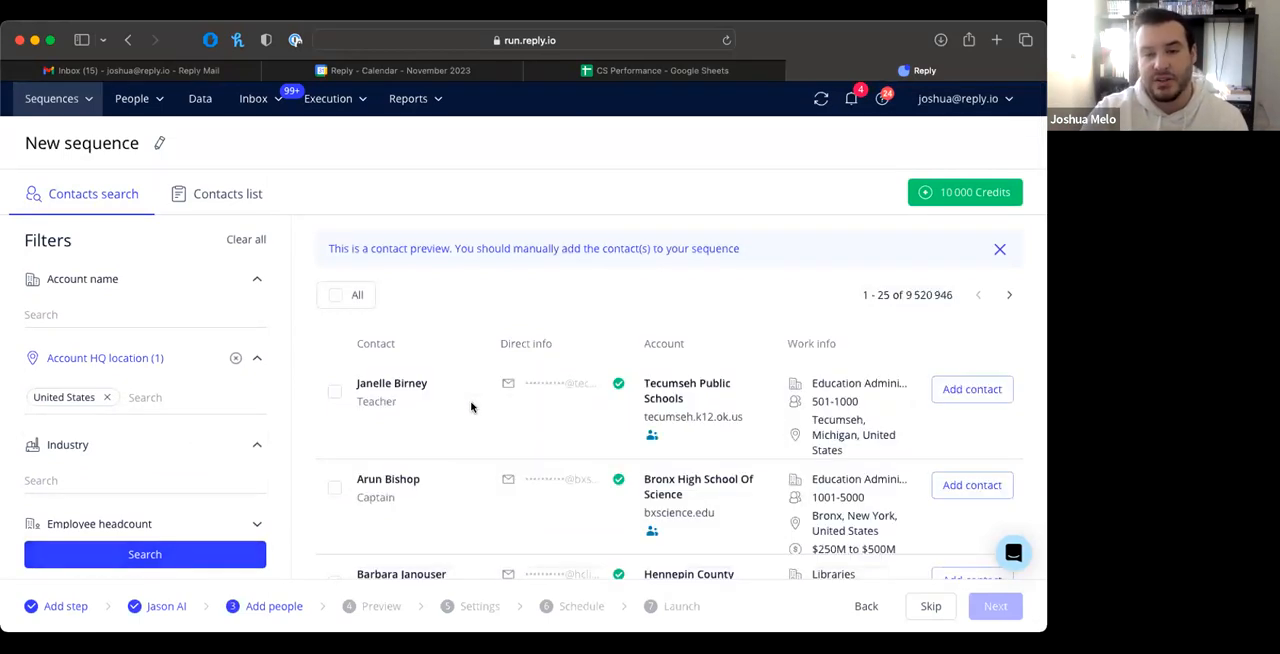
Step: Look through the contact results, select all contacts on the page, and skip the Add people stage without adding them
scroll(471, 406, down, 1)
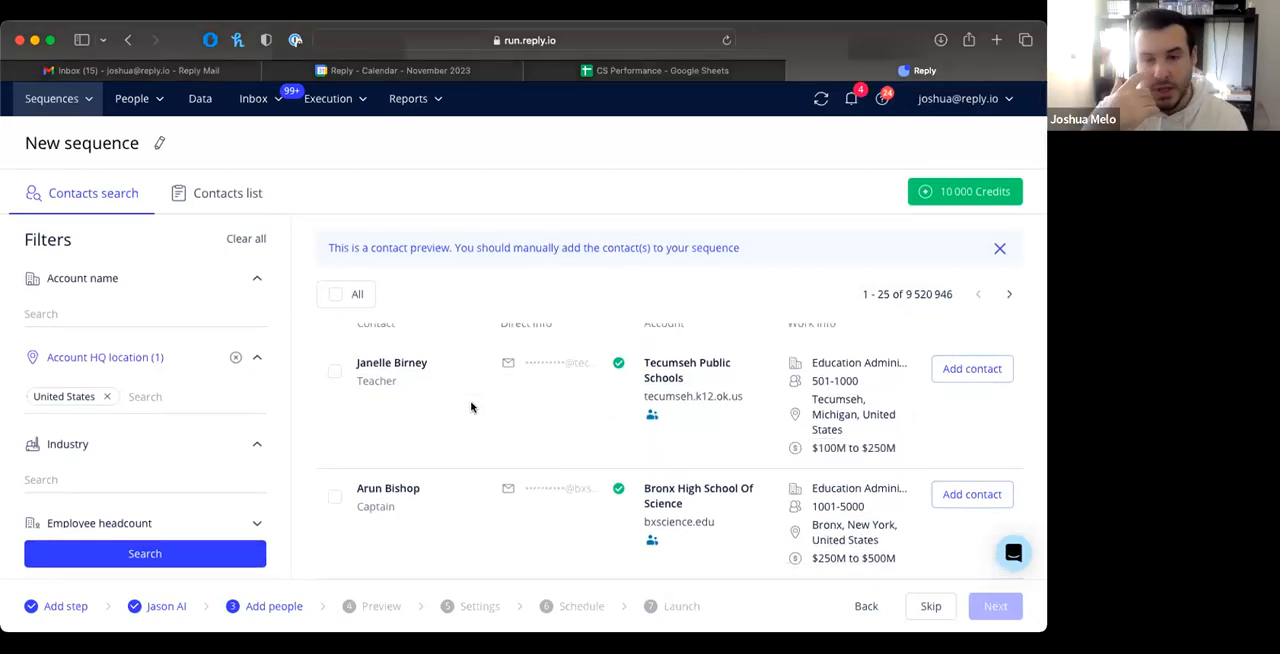
scroll(145, 366, down, 5)
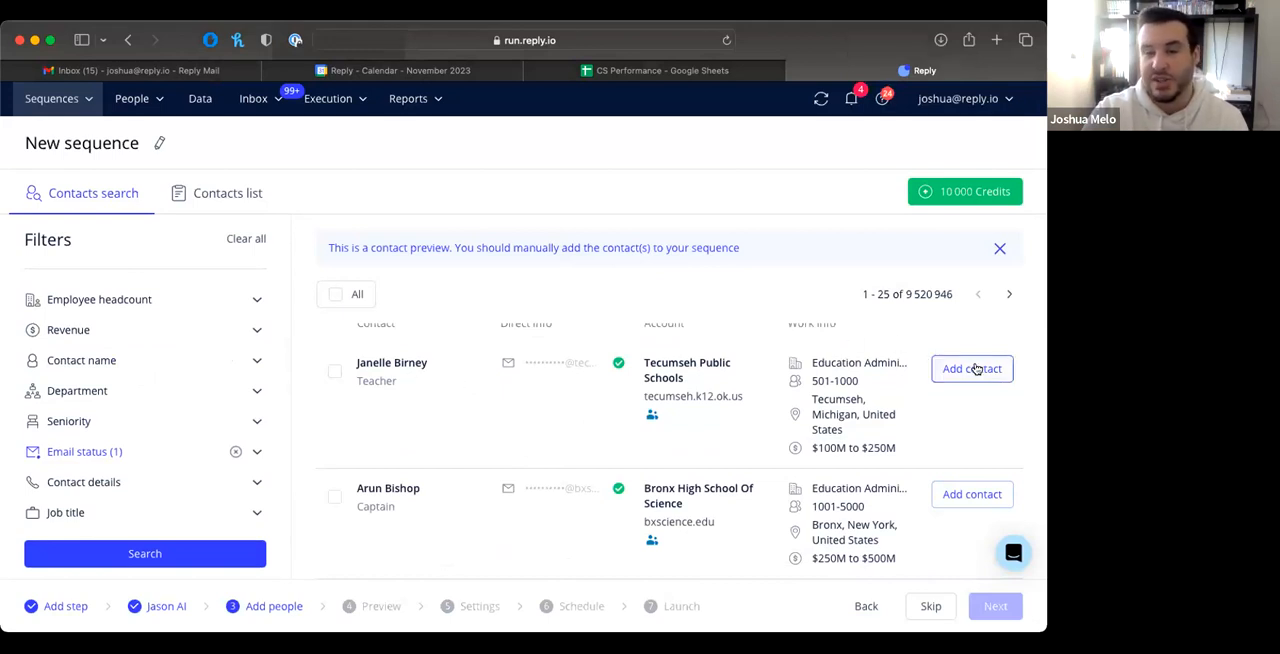
click(336, 294)
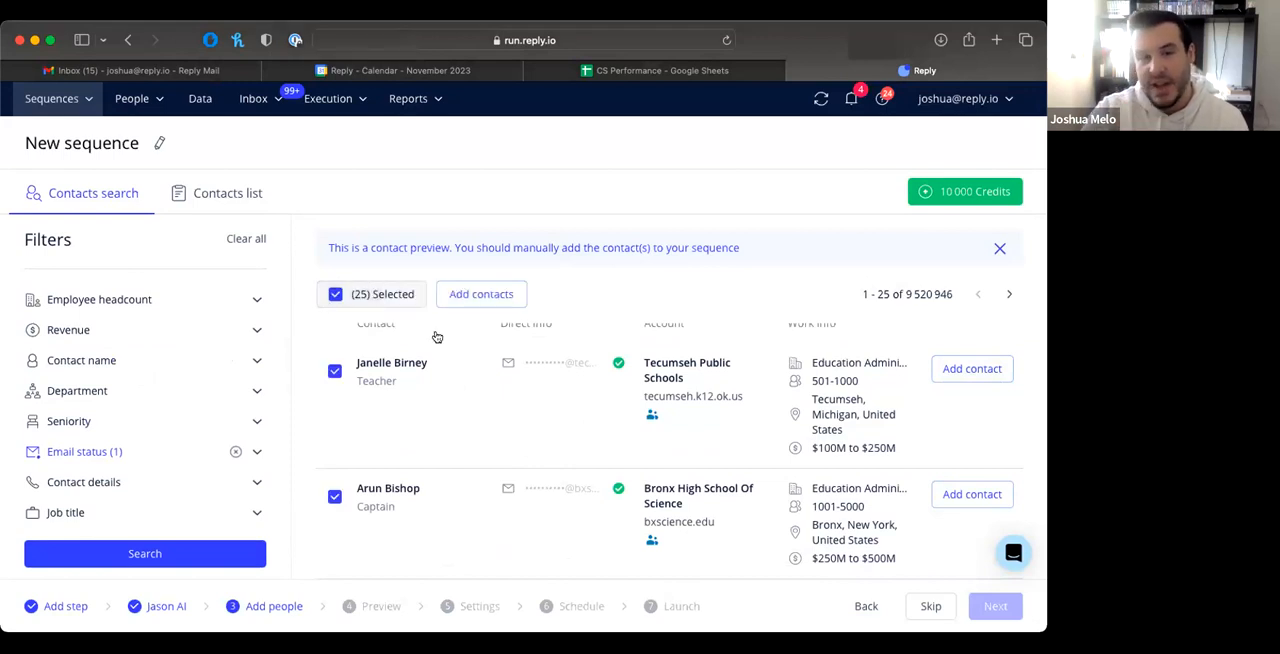
mouse_move(990, 191)
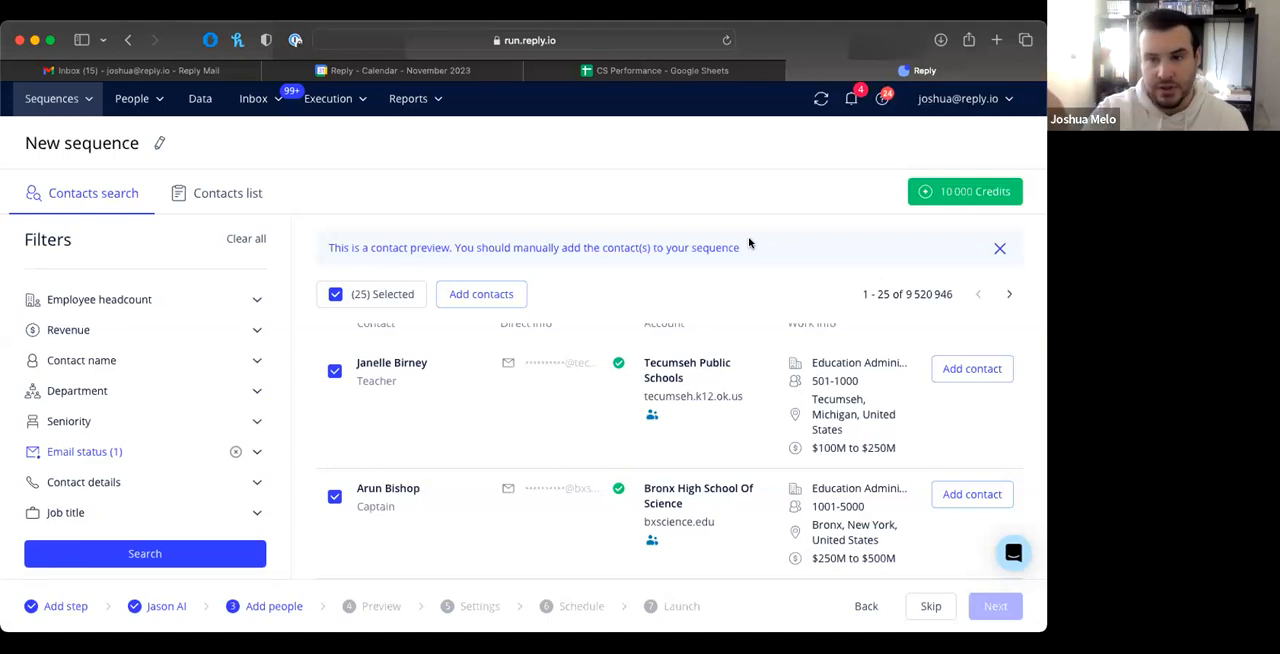
mouse_move(927, 191)
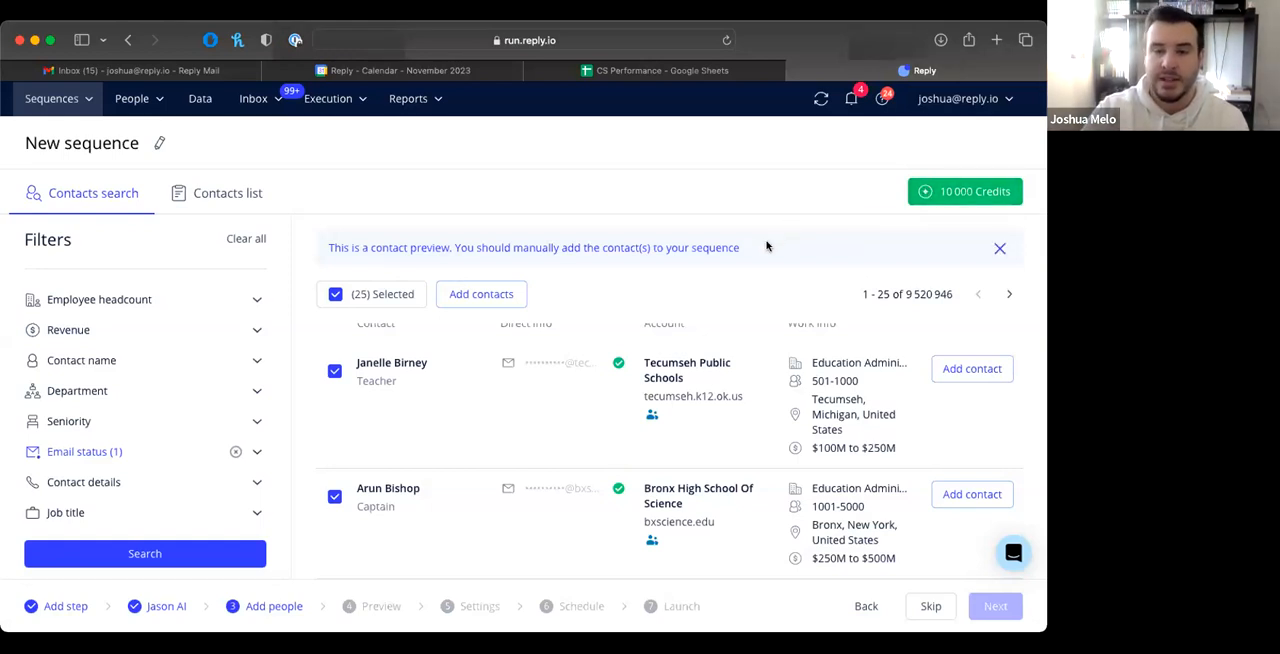
scroll(636, 325, down, 2)
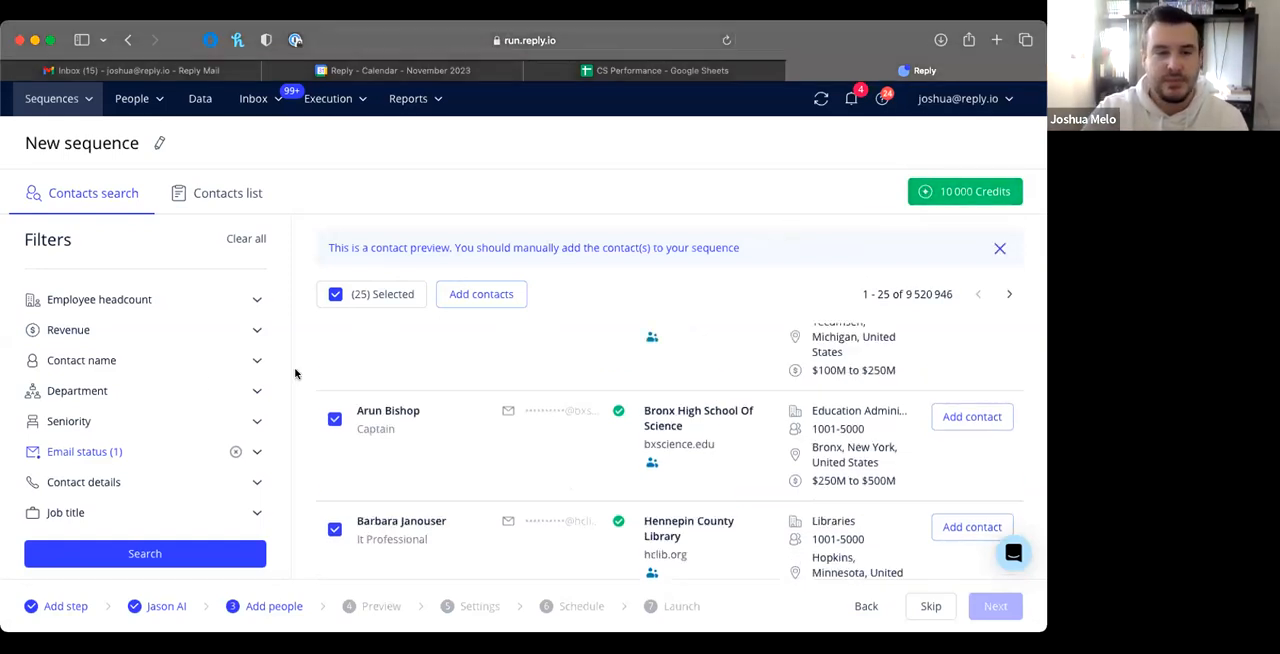
click(898, 600)
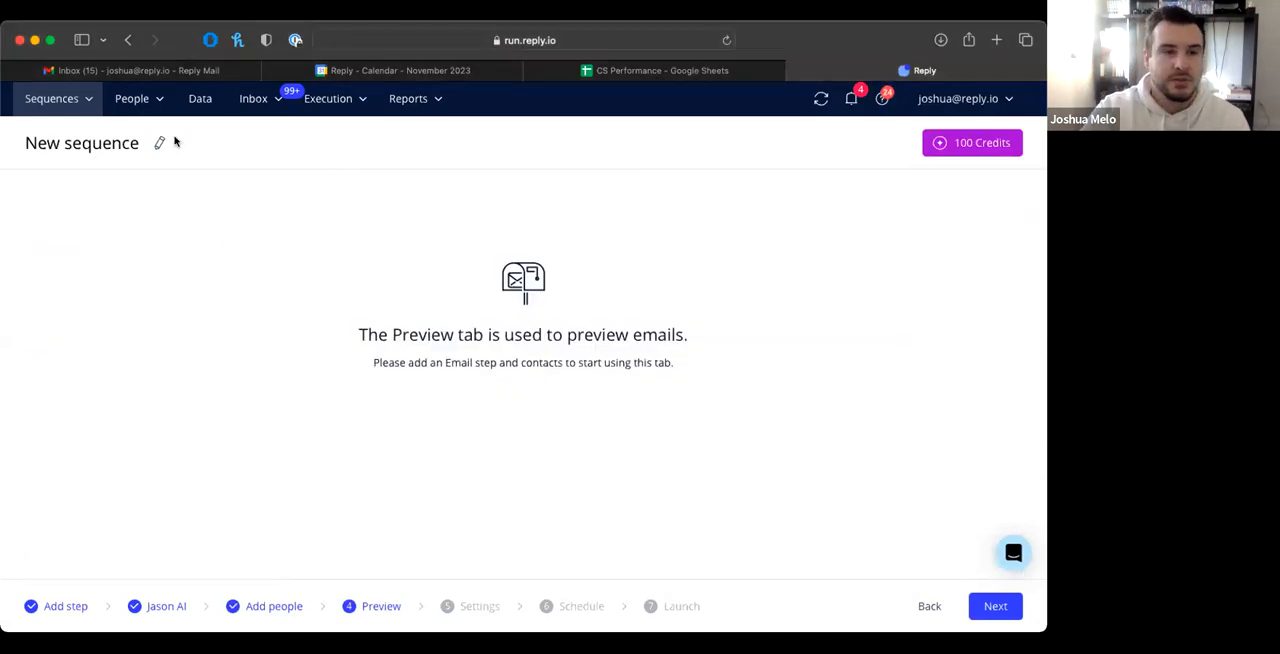
Step: Open the People contacts list and check the options for creating a new contact
mouse_move(134, 105)
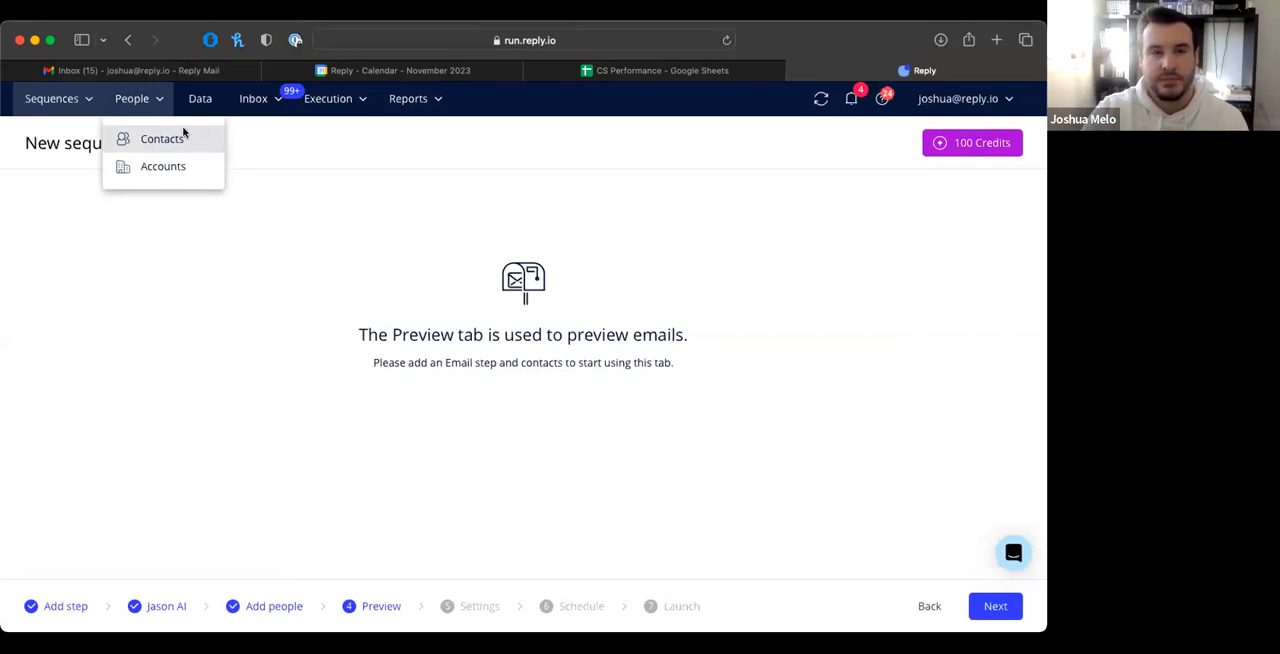
click(184, 134)
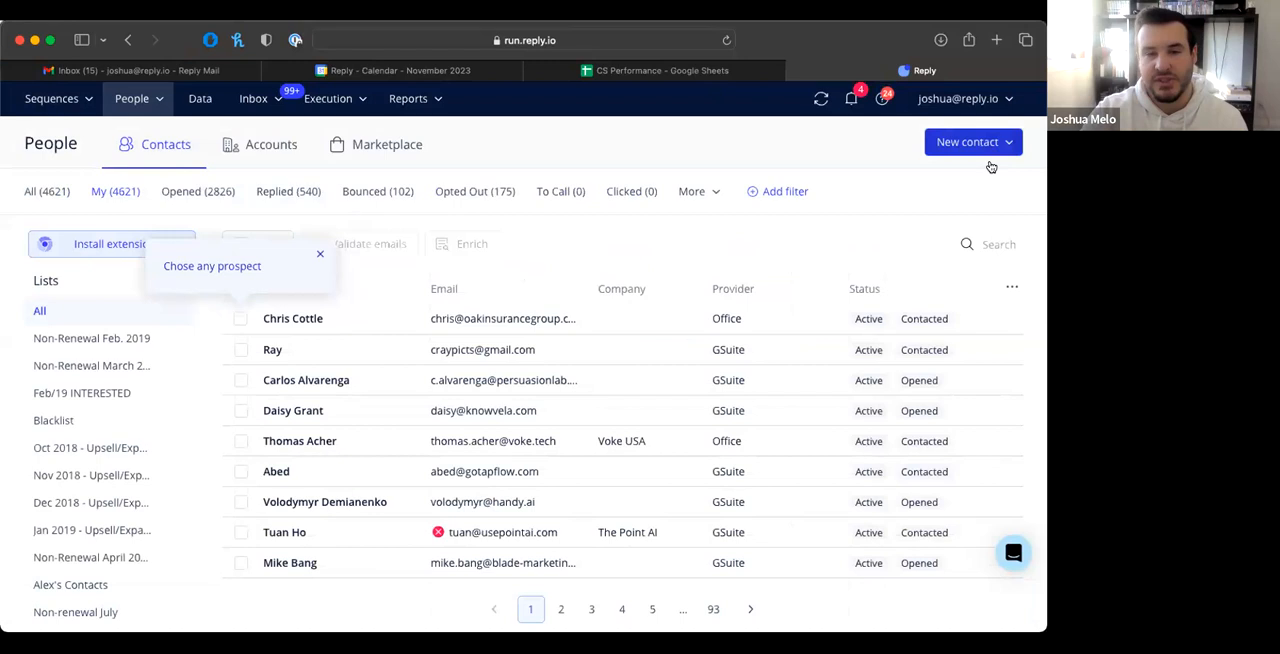
click(1003, 143)
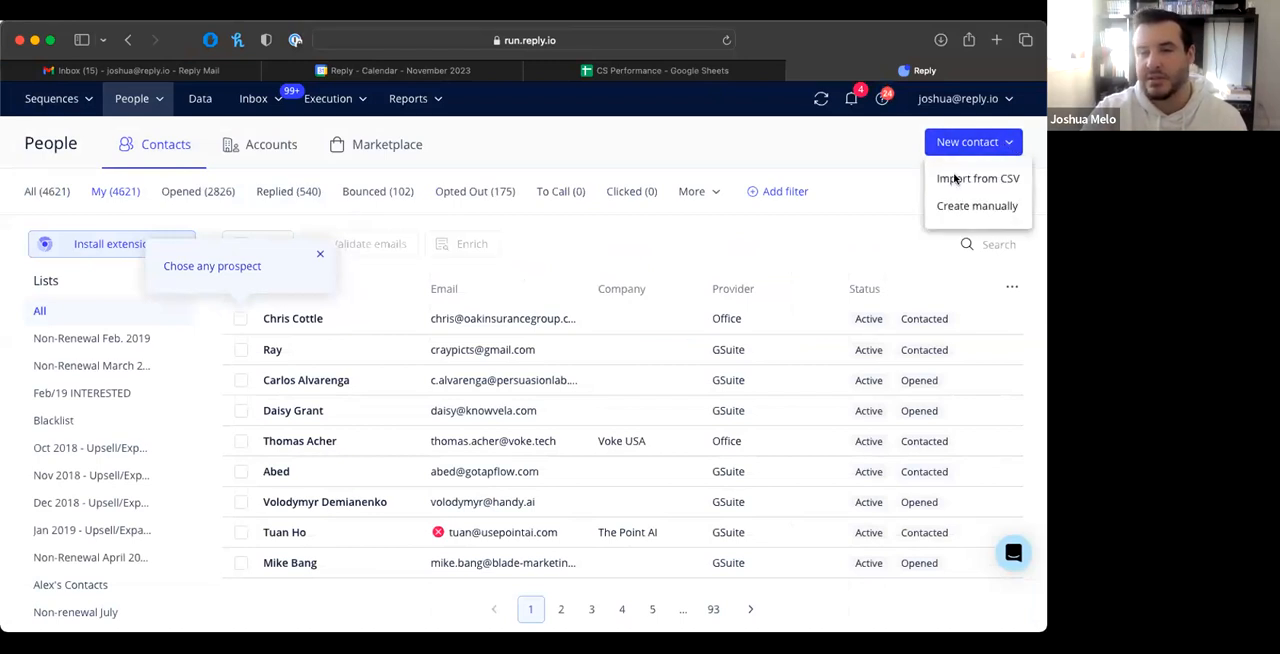
click(954, 179)
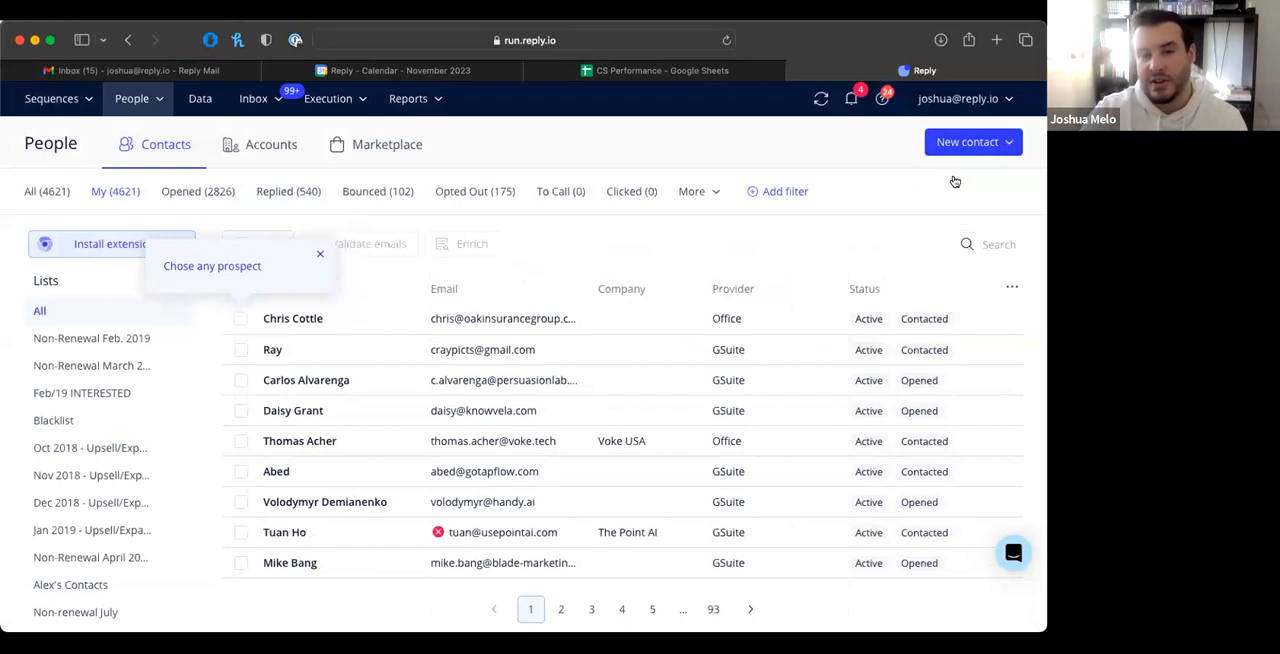
Step: Open the manual contact creation form, look over its fields and close it without saving
click(1000, 143)
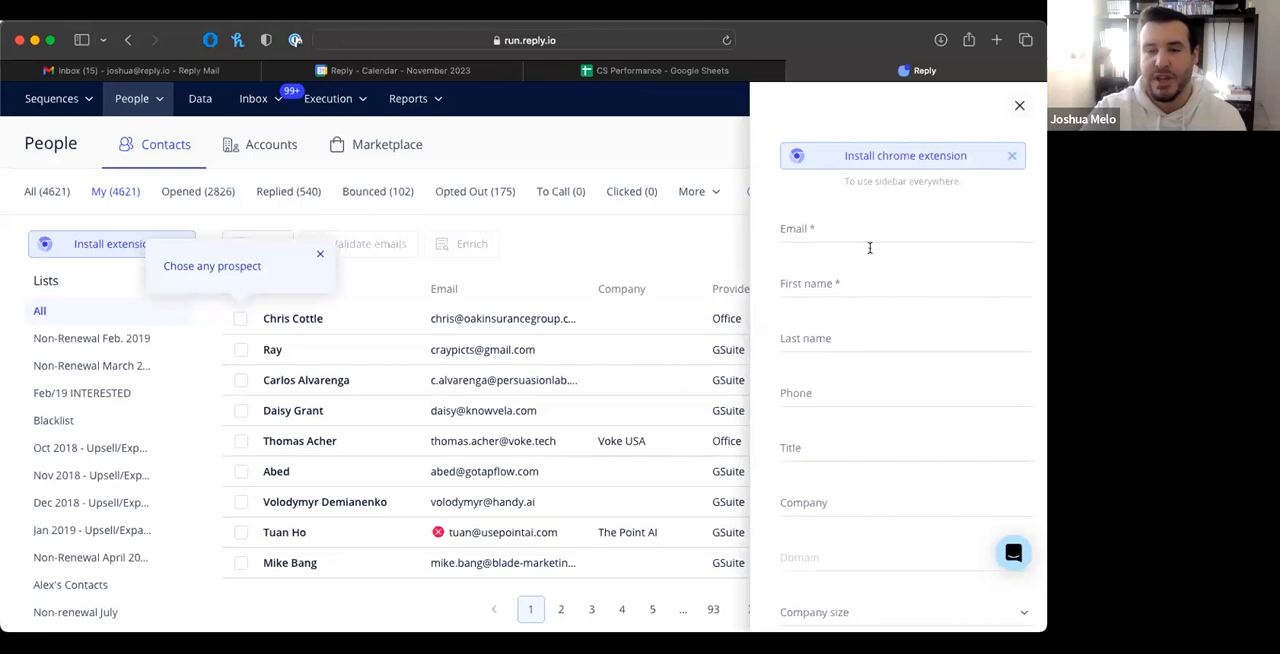
click(842, 234)
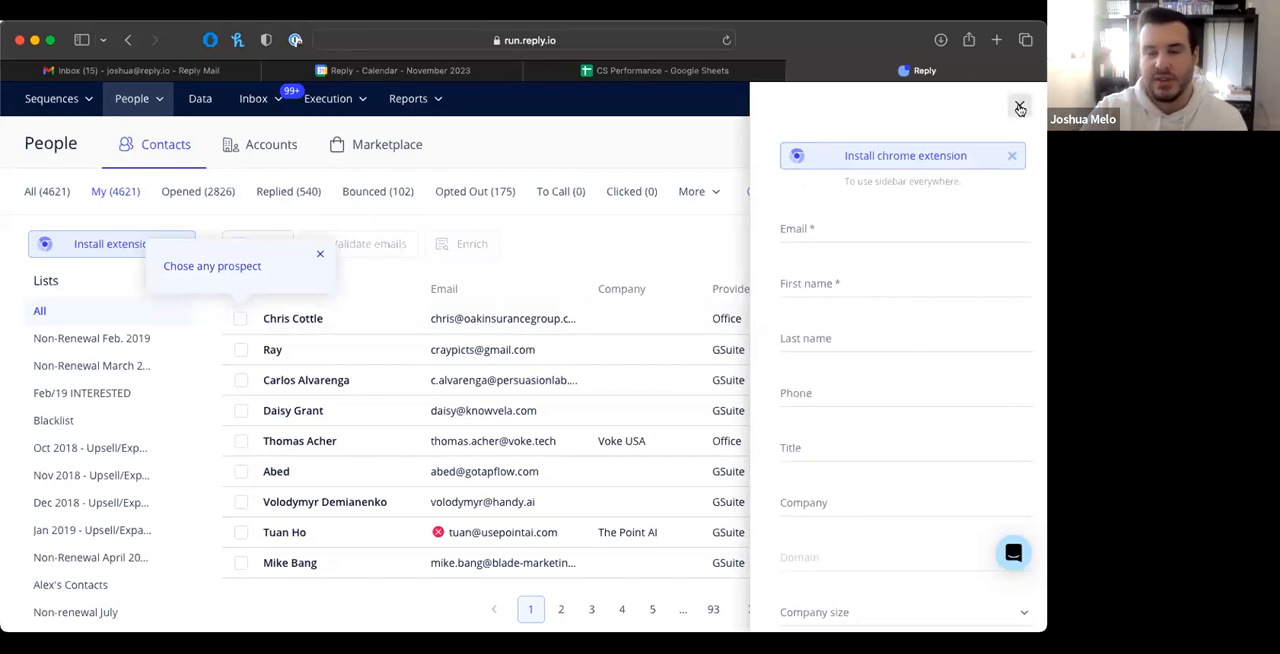
click(698, 155)
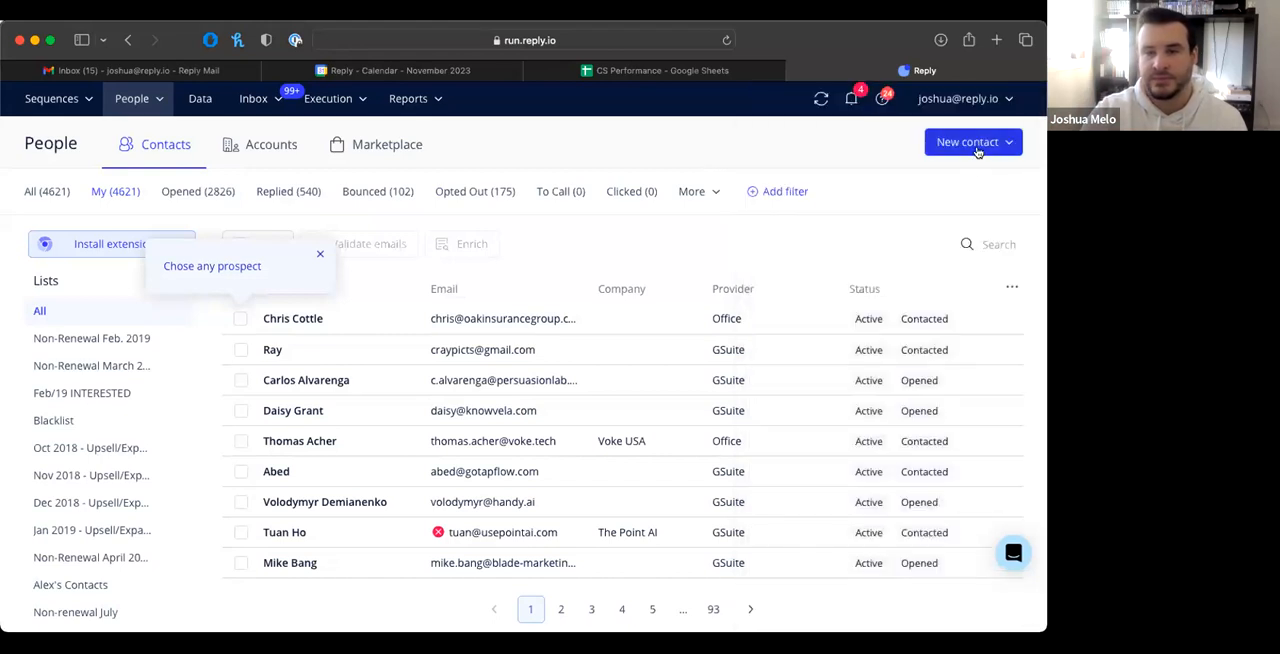
Step: Start a contact import from the file Webinar Test CSV.csv and dismiss the prospect tip covering the attribute mapping
click(960, 147)
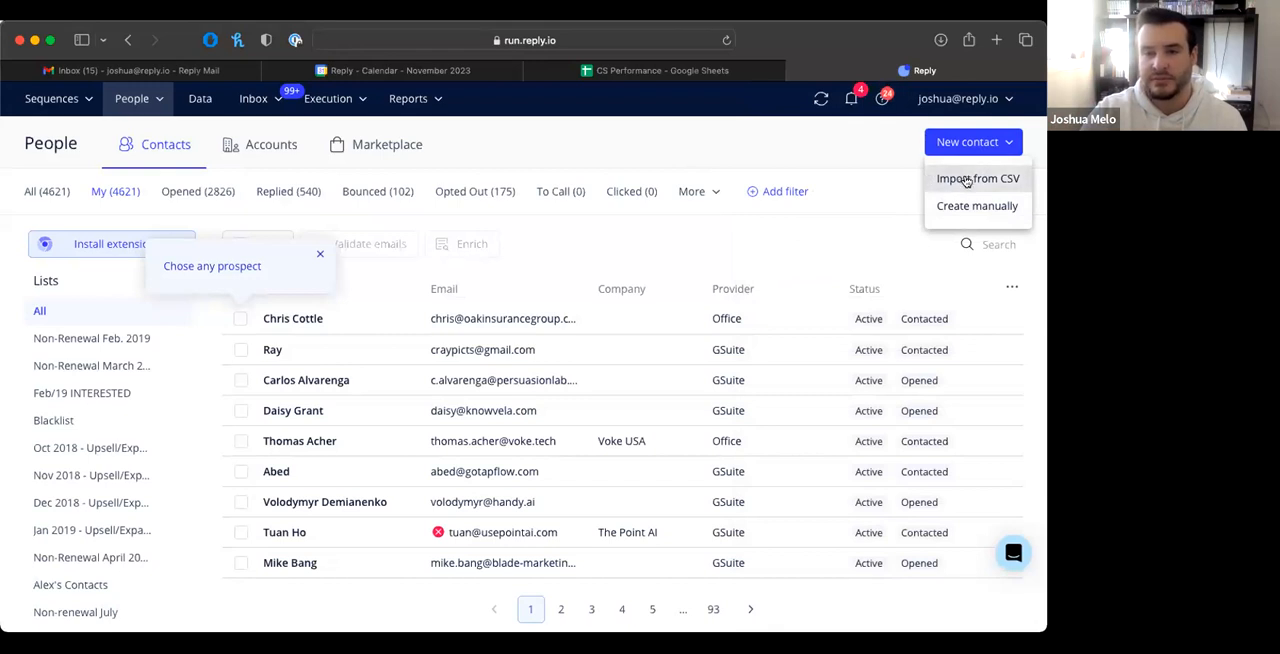
click(968, 180)
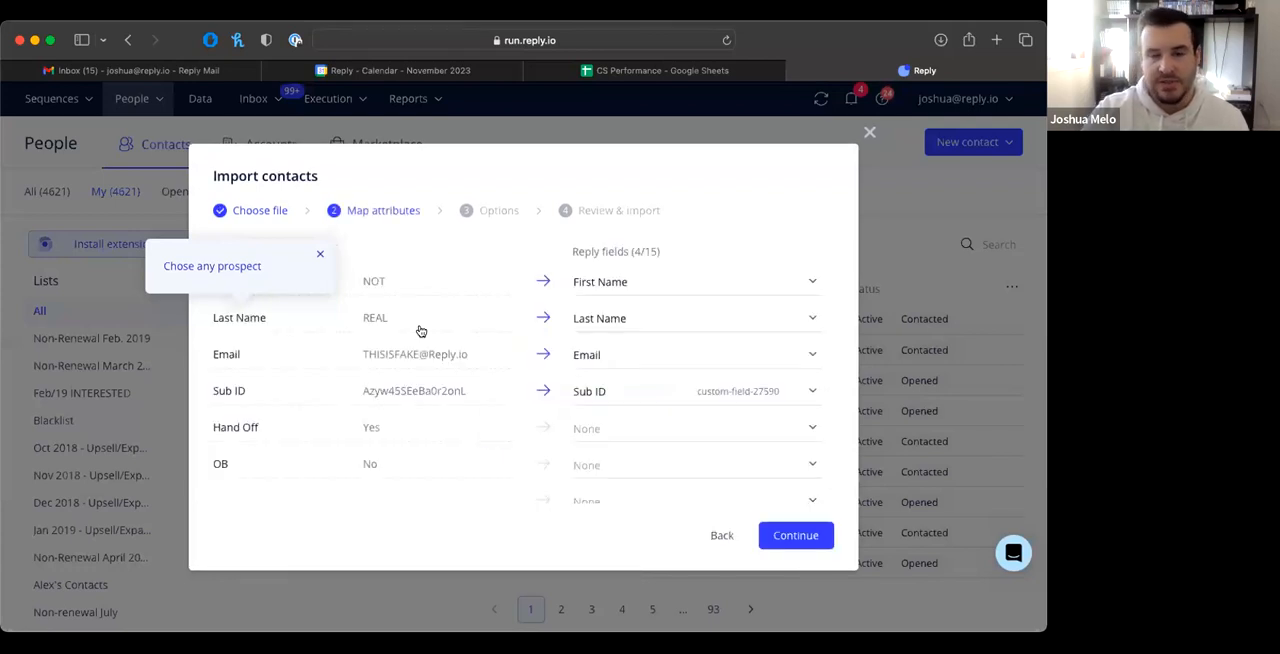
click(320, 254)
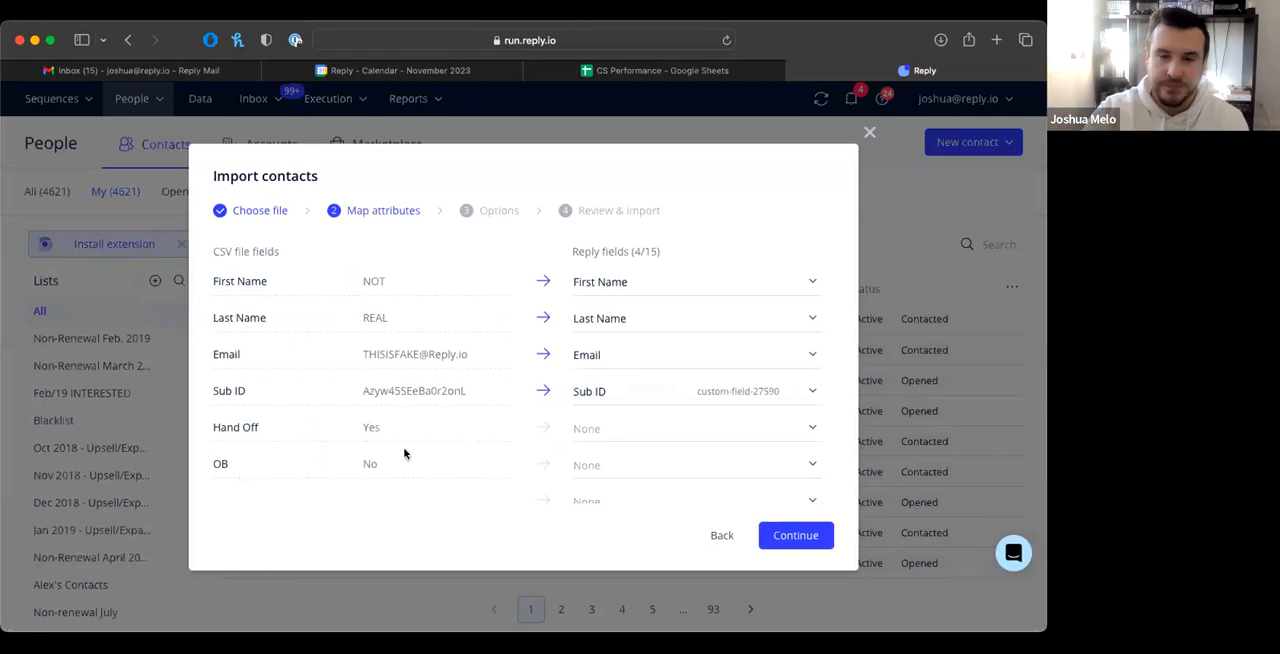
Step: Look through the Reply fields available for the Hand Off column, leave it unmapped and continue to the import options
click(605, 427)
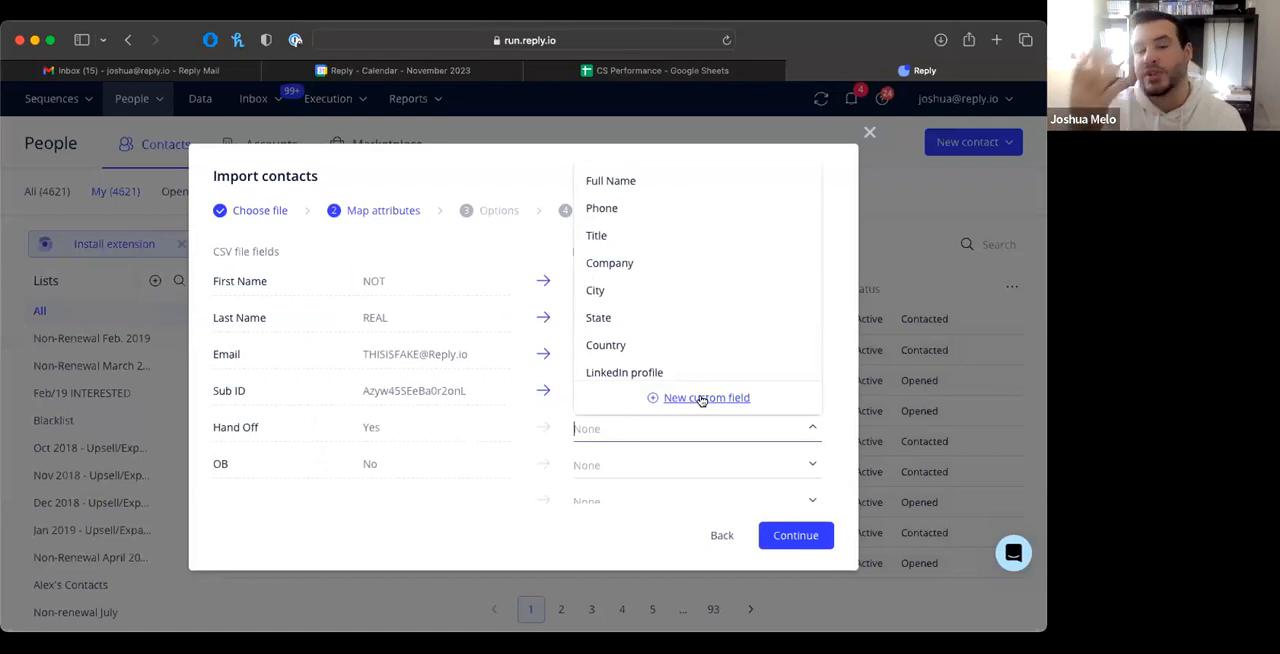
scroll(689, 323, down, 2)
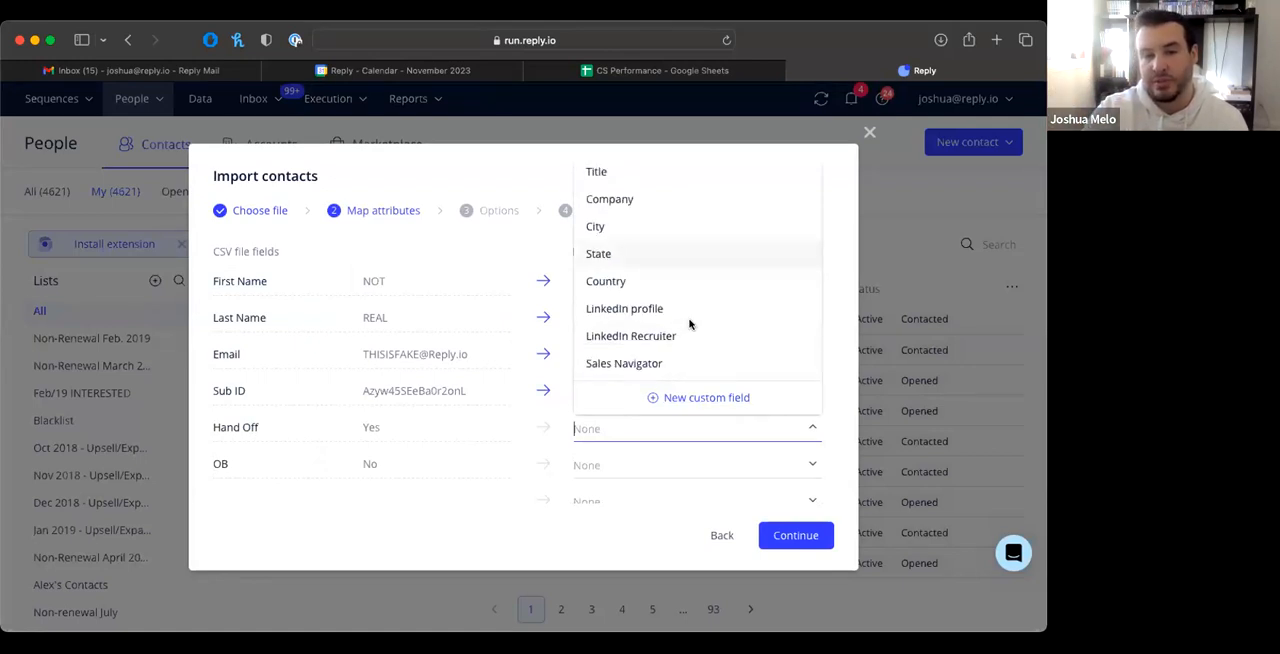
scroll(689, 323, down, 5)
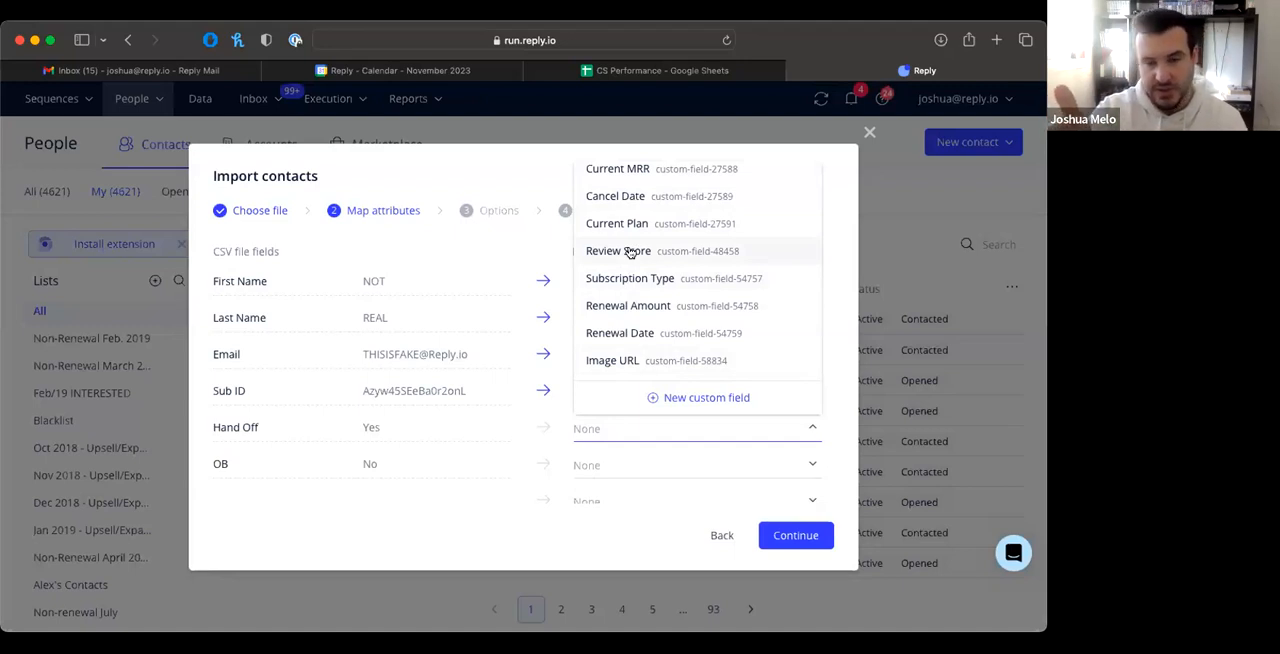
click(558, 478)
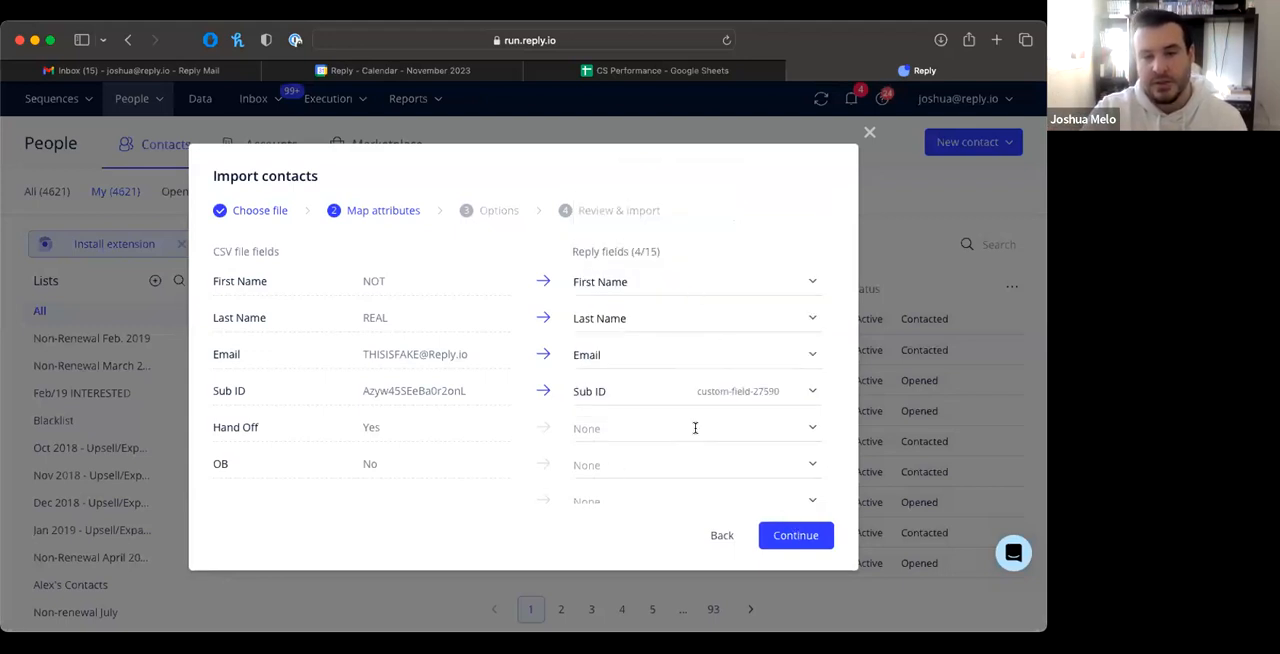
click(803, 537)
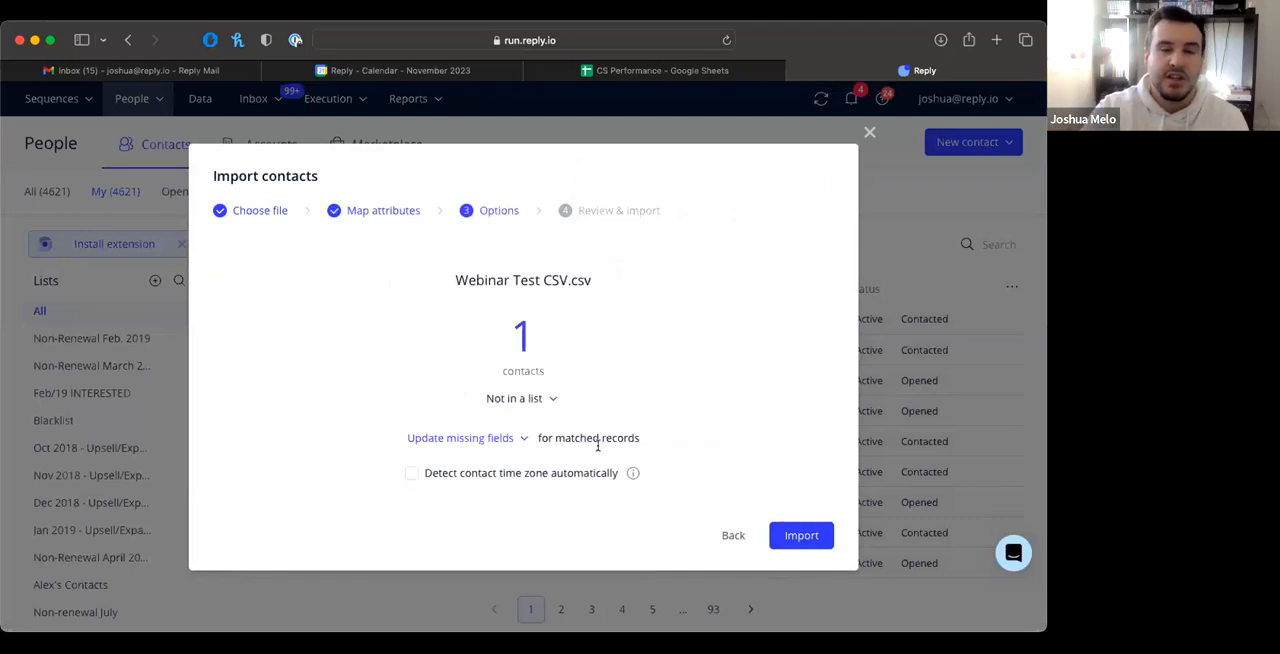
Step: Review the list and matched-record options, keeping the contact Not in a list and Update missing fields selected
click(548, 398)
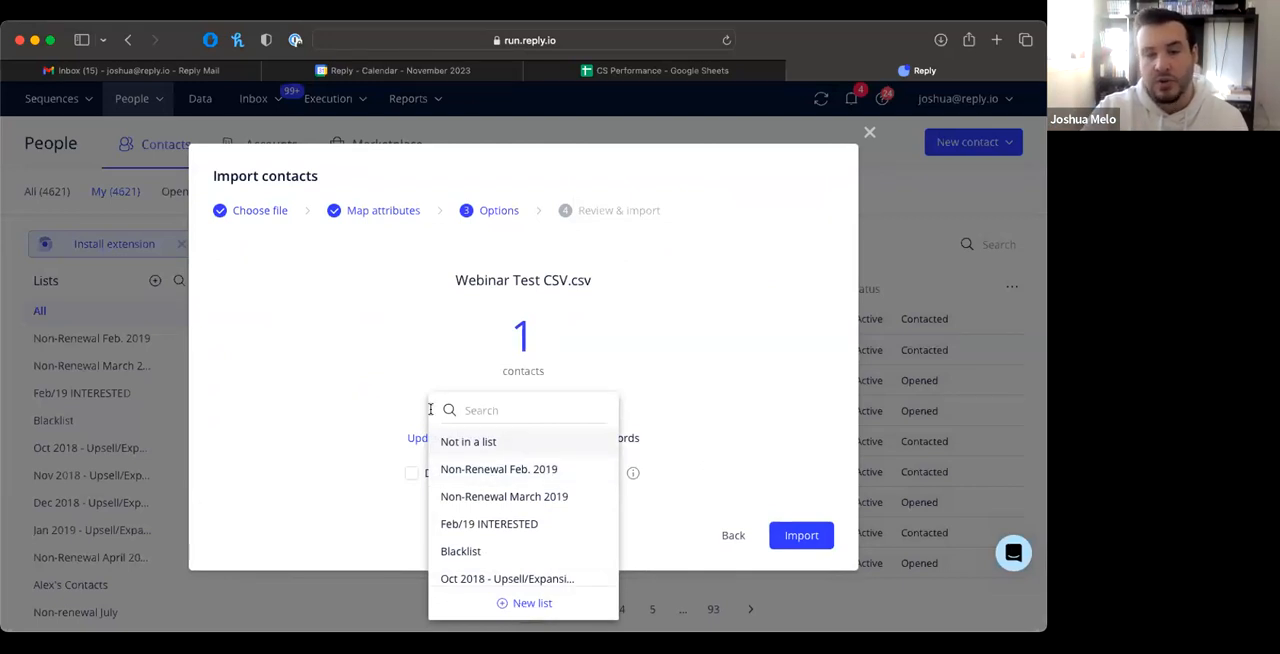
click(458, 441)
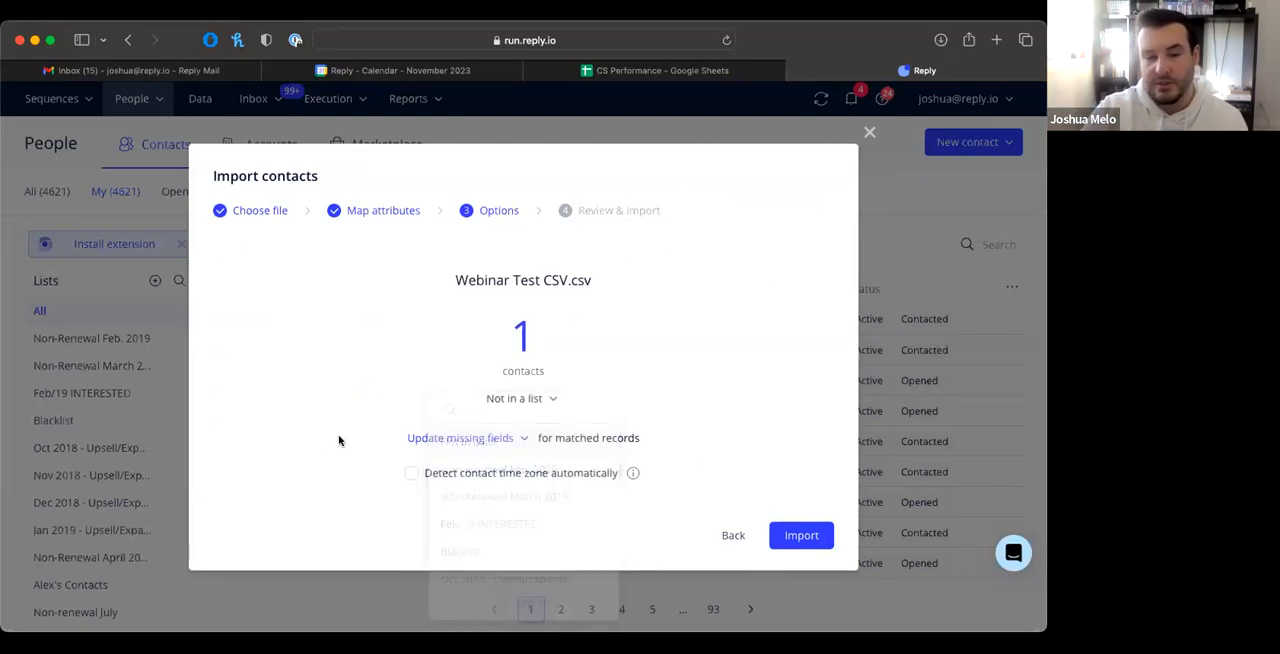
click(524, 441)
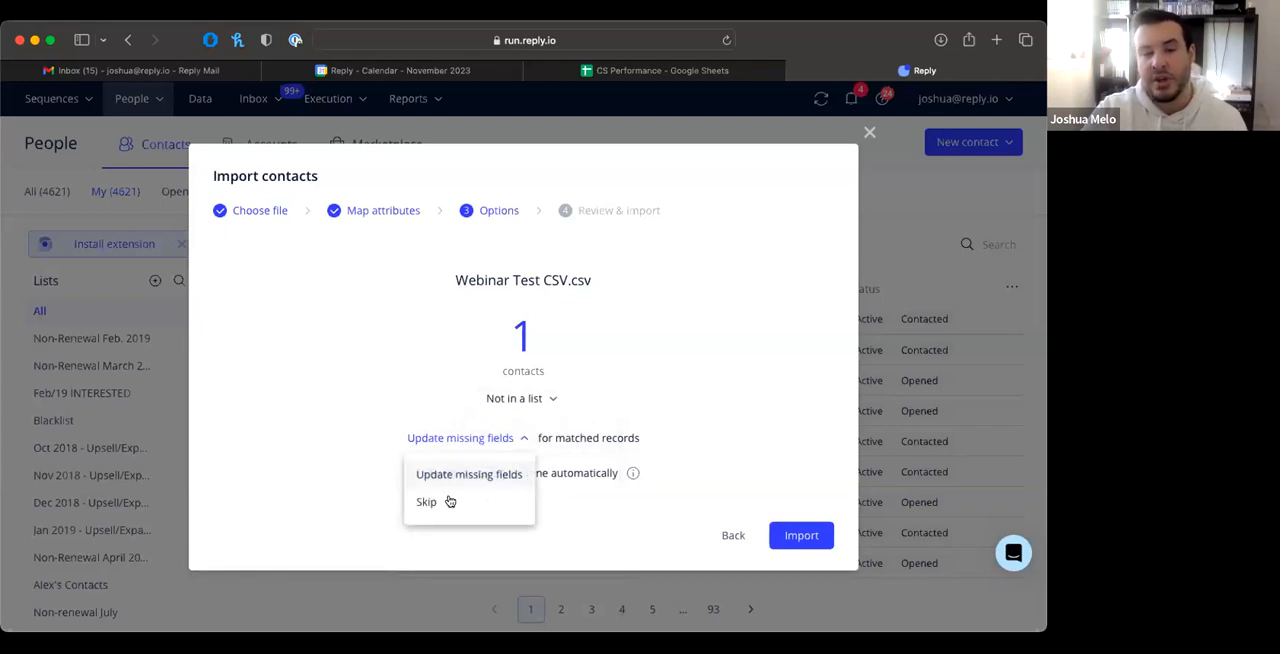
click(365, 428)
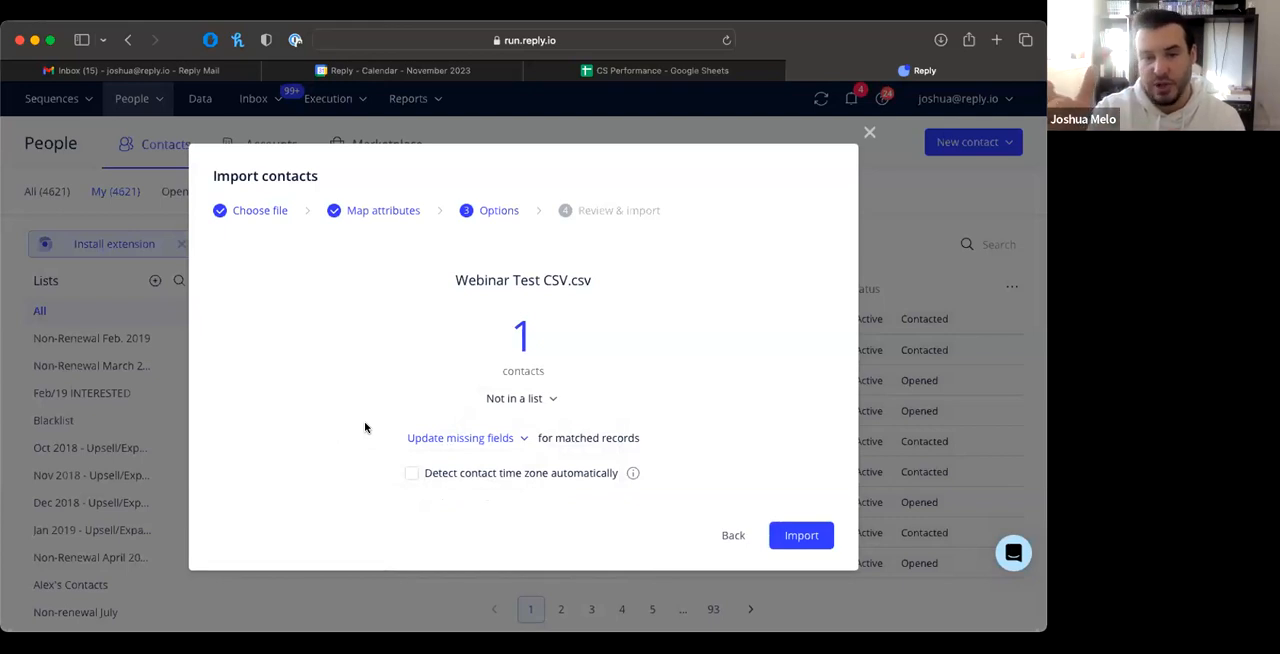
click(524, 443)
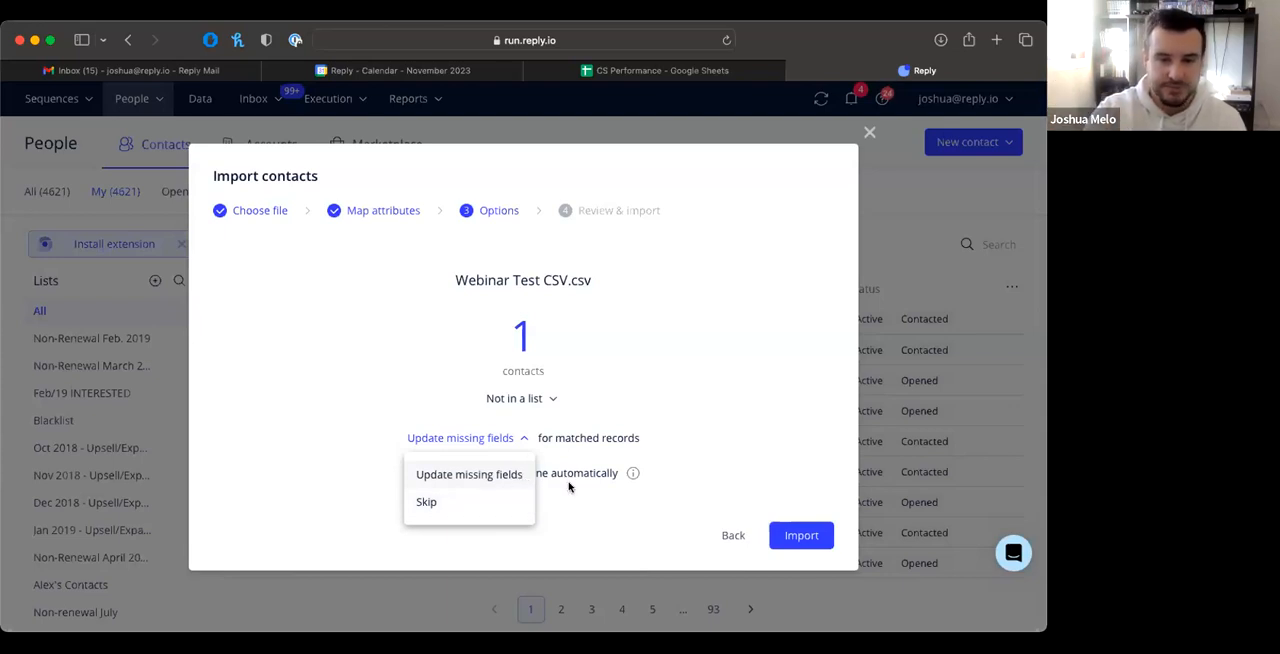
click(568, 487)
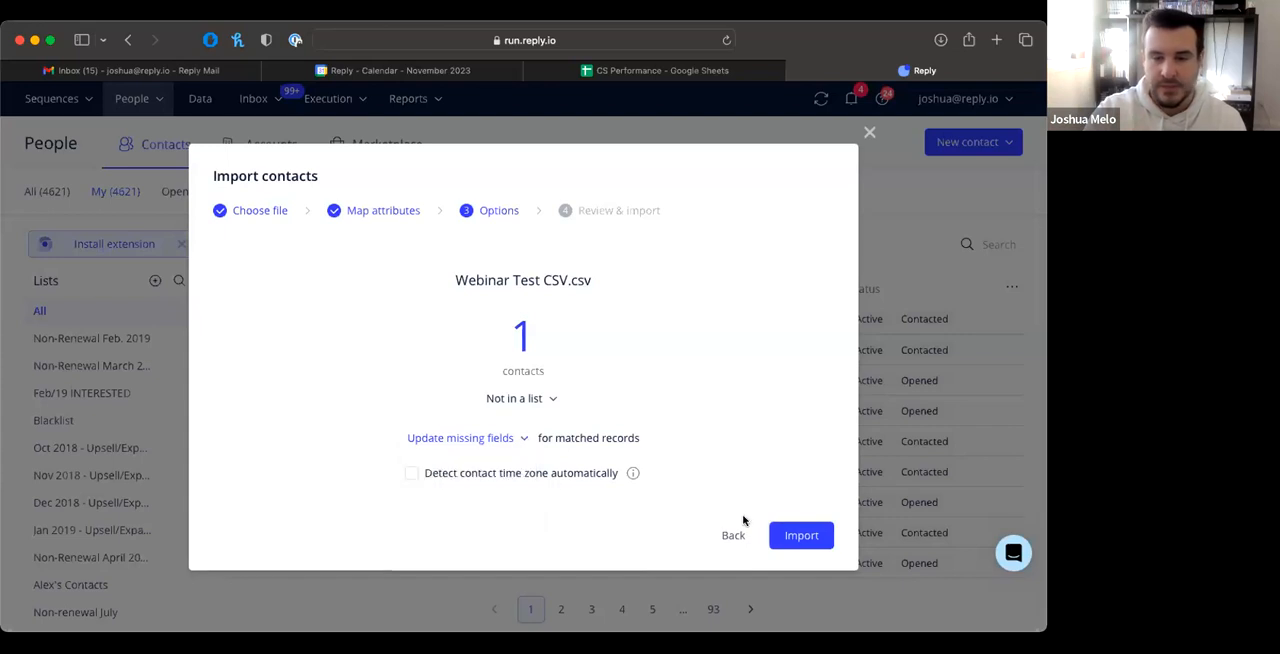
Step: Run the import of Webinar Test CSV.csv and close the Import contacts dialog
click(790, 535)
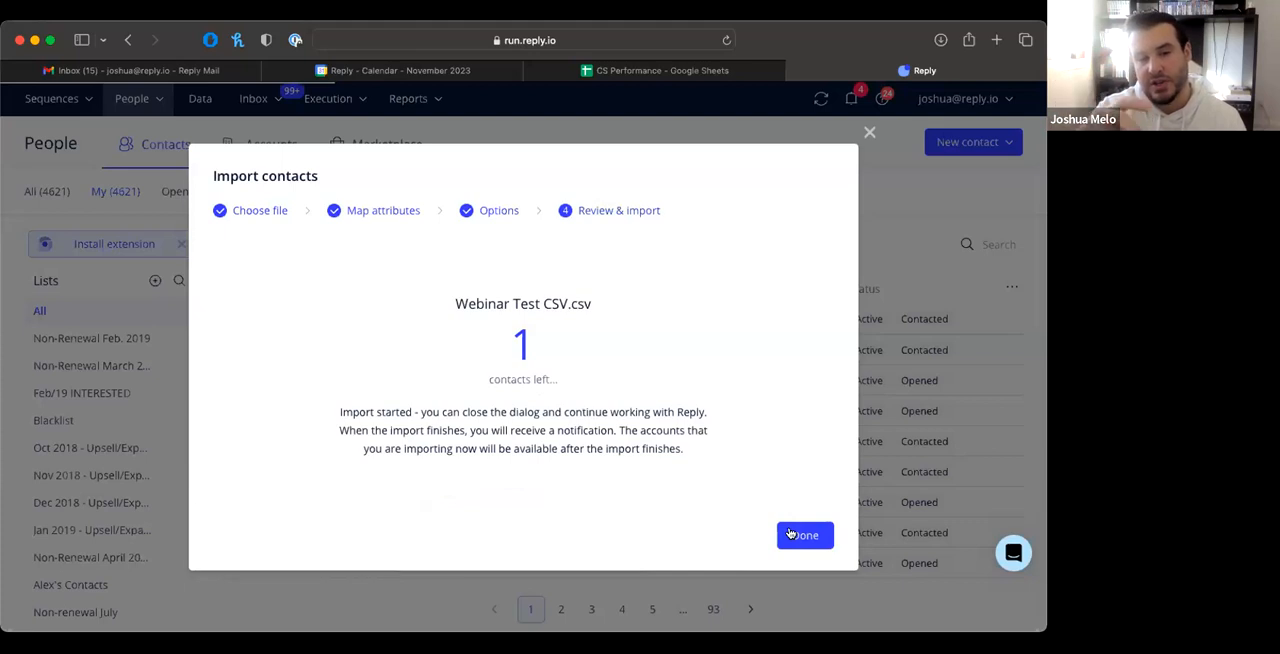
click(790, 534)
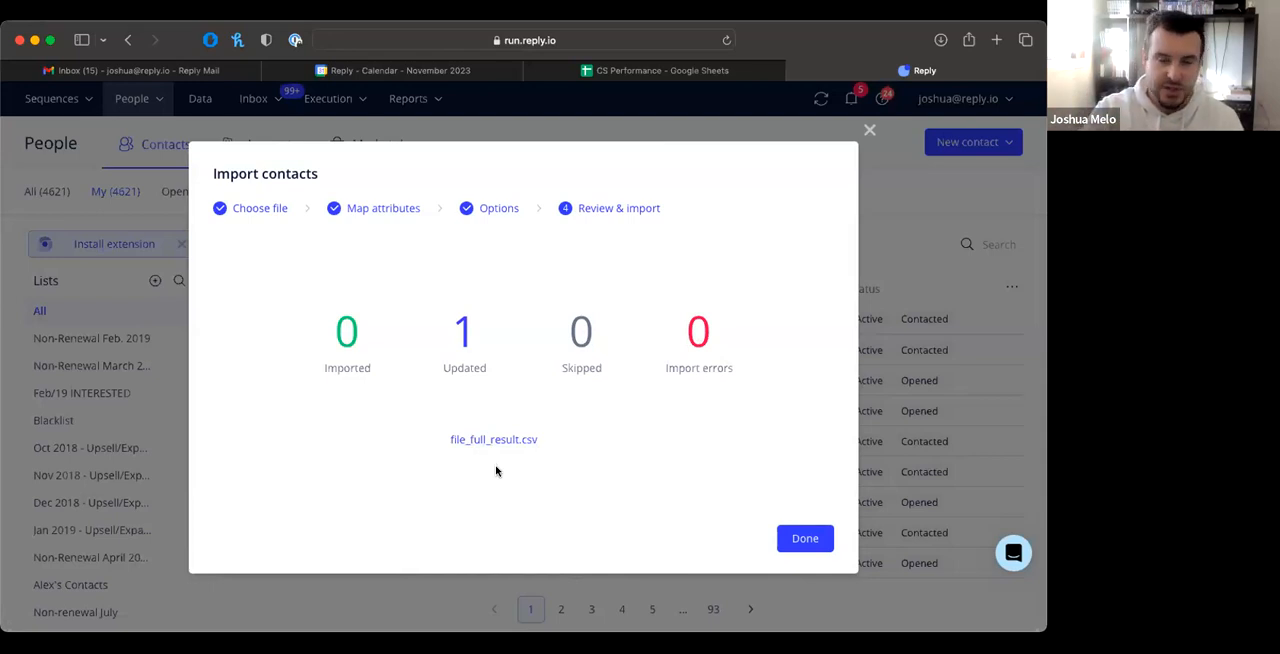
click(803, 538)
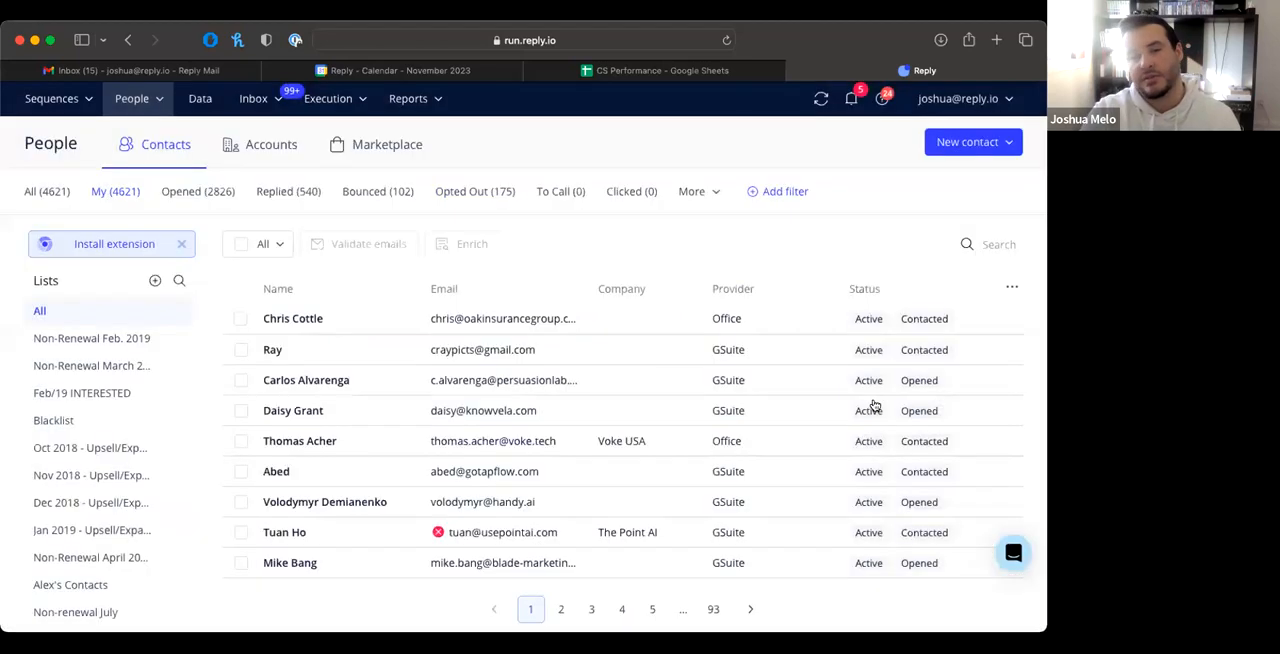
Step: Go to the Sequences list, open the Hello Viewers! sequence and look over its steps
click(45, 100)
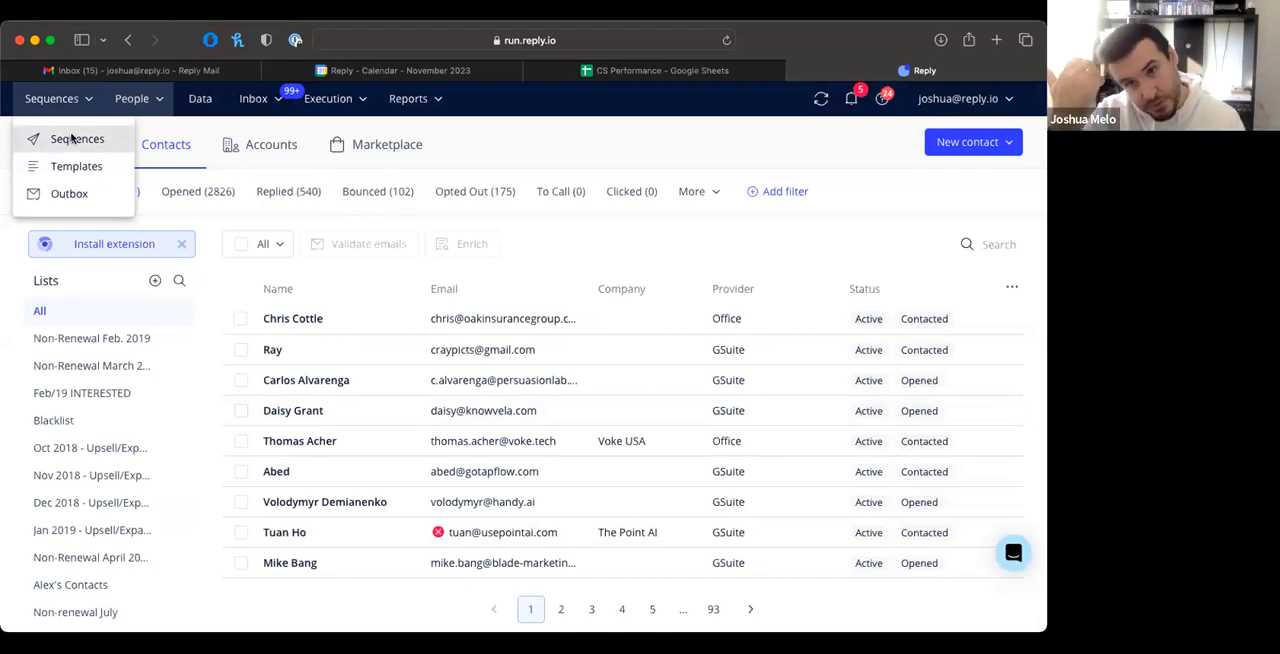
click(71, 138)
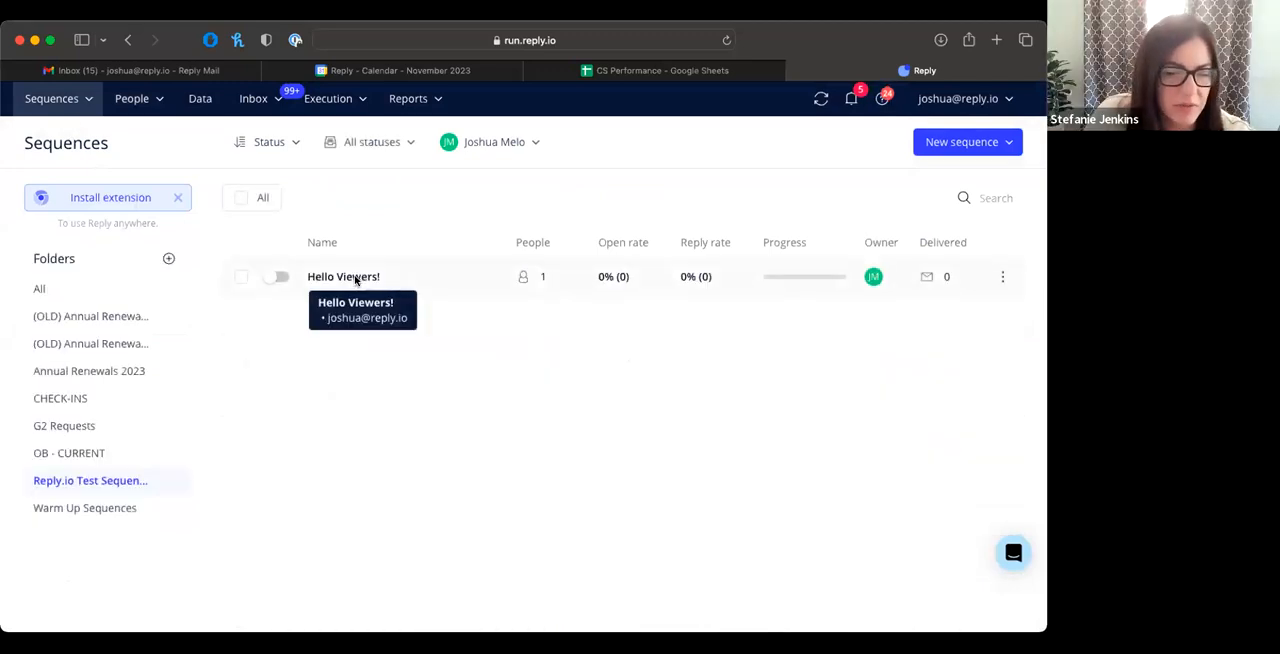
click(355, 277)
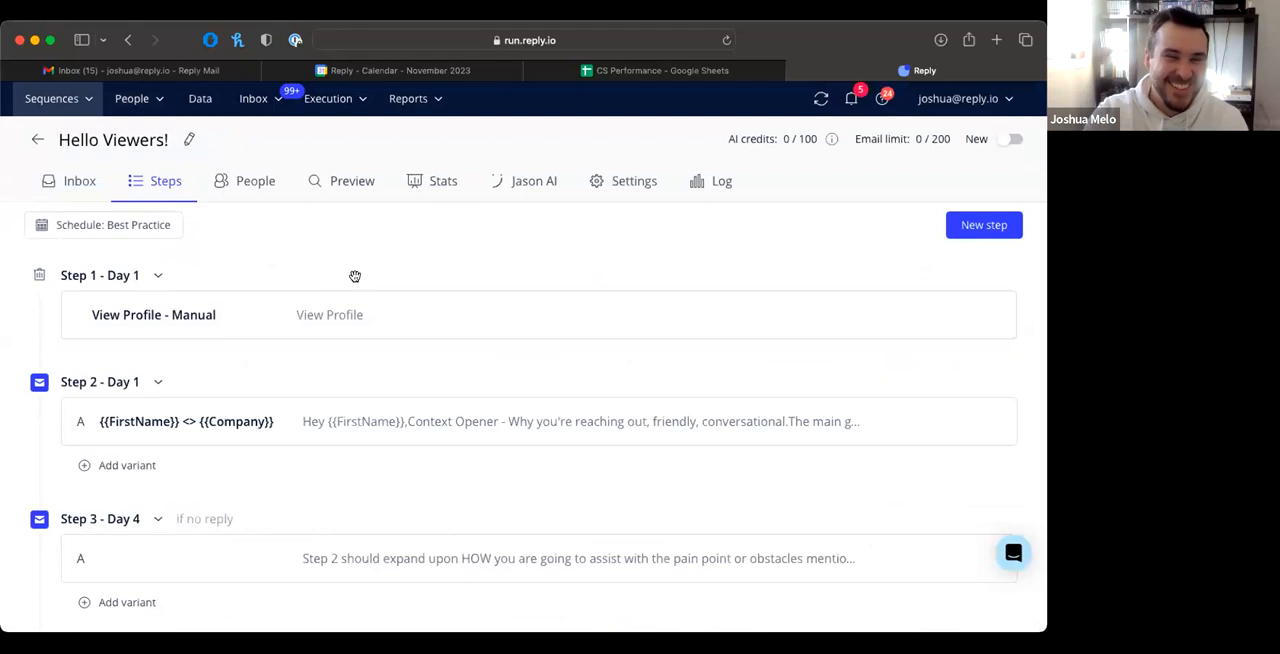
scroll(330, 262, down, 1)
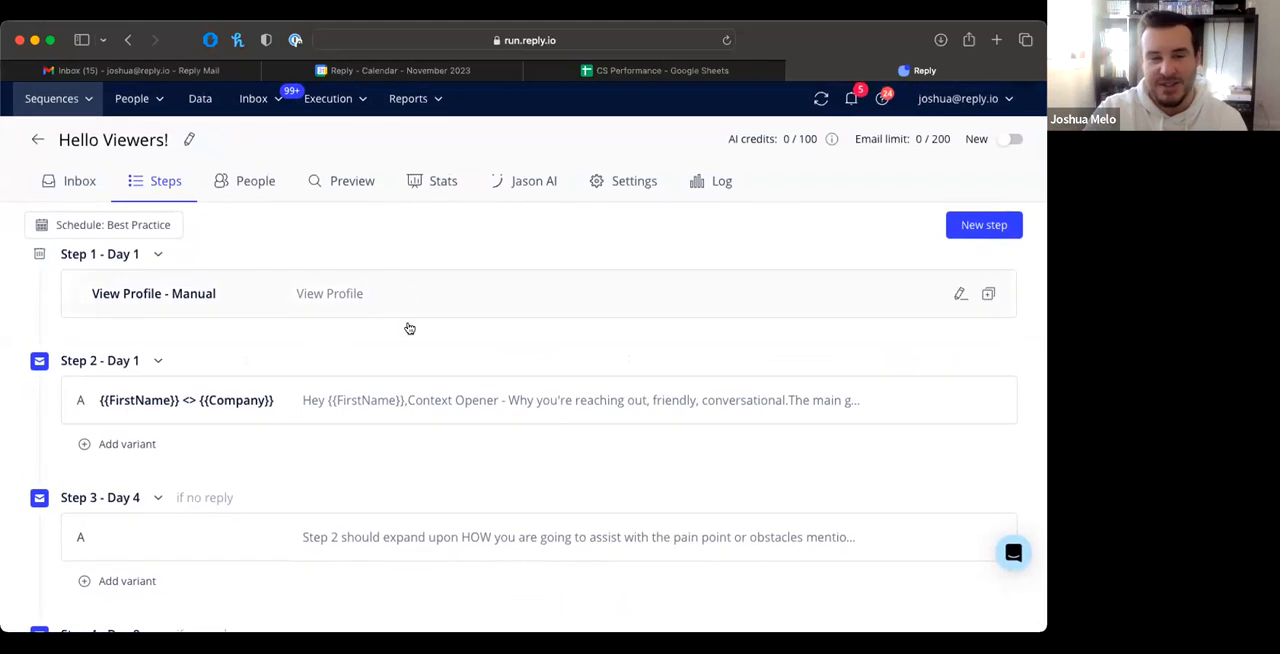
Step: Open the Step 2 email of the Hello Viewers! sequence, review its subject and body, and close it without editing
click(432, 410)
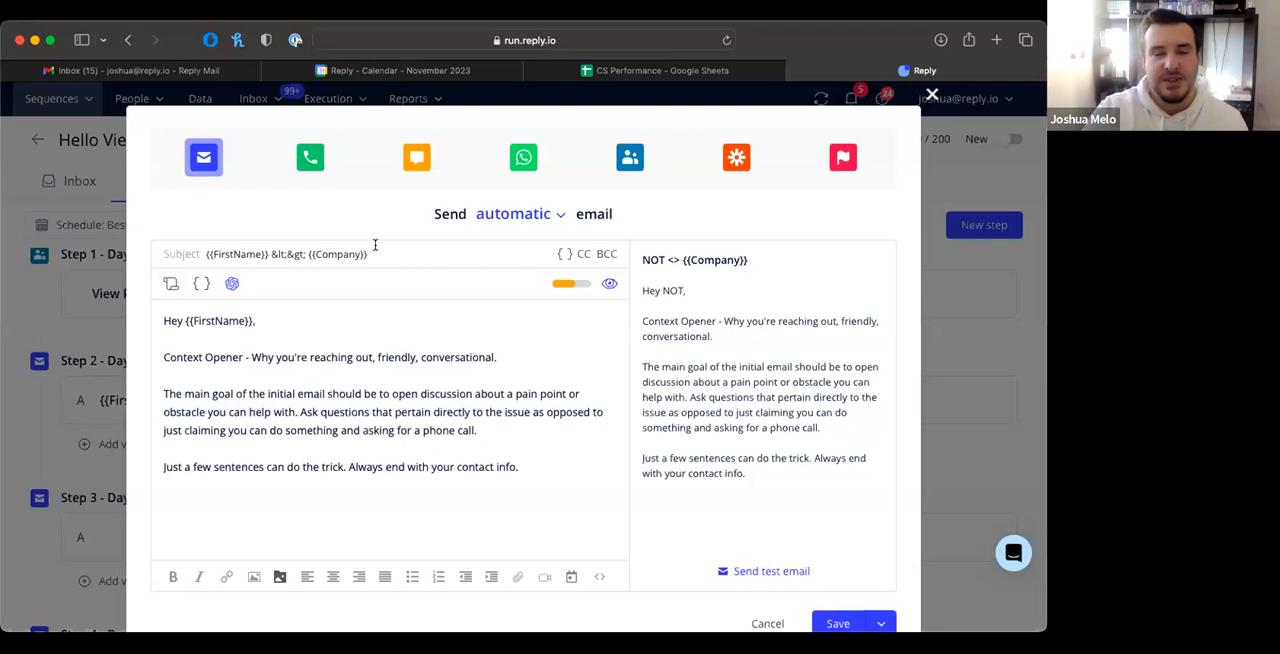
key(Escape)
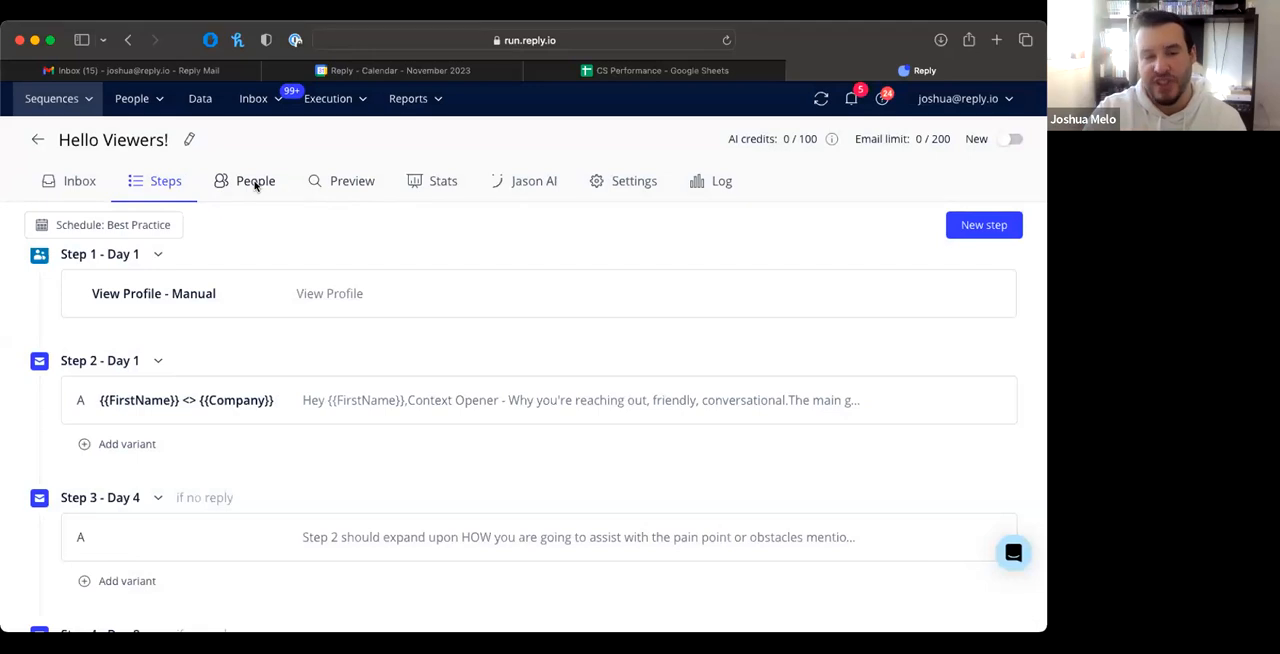
Step: Select the sequence's contact and review the move-to-sequence options, choosing Step 3 of the SalesMachine sequence but dismissing them without moving the contact
click(255, 184)
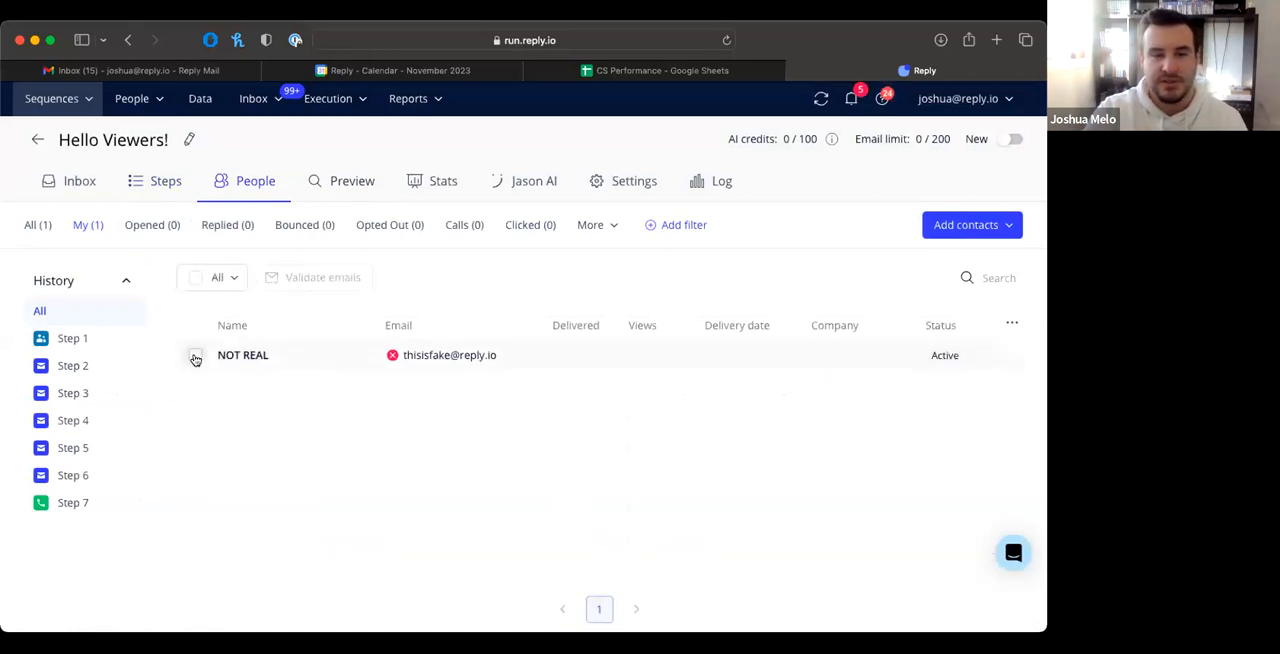
click(195, 357)
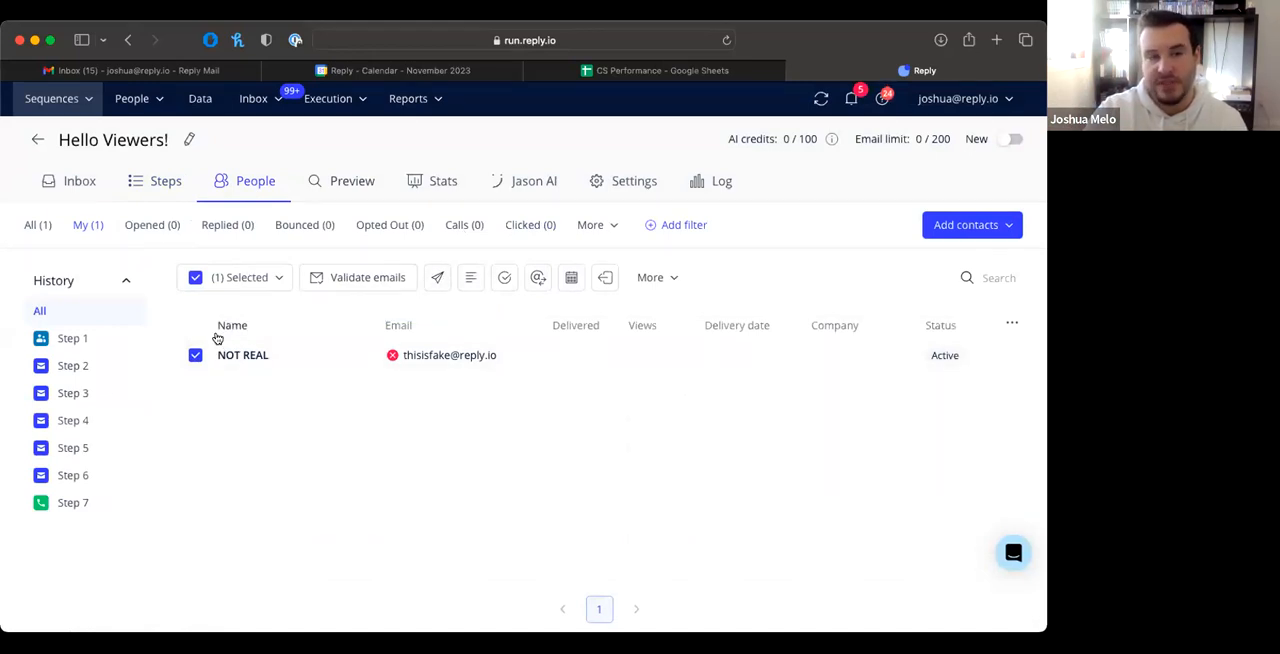
click(437, 277)
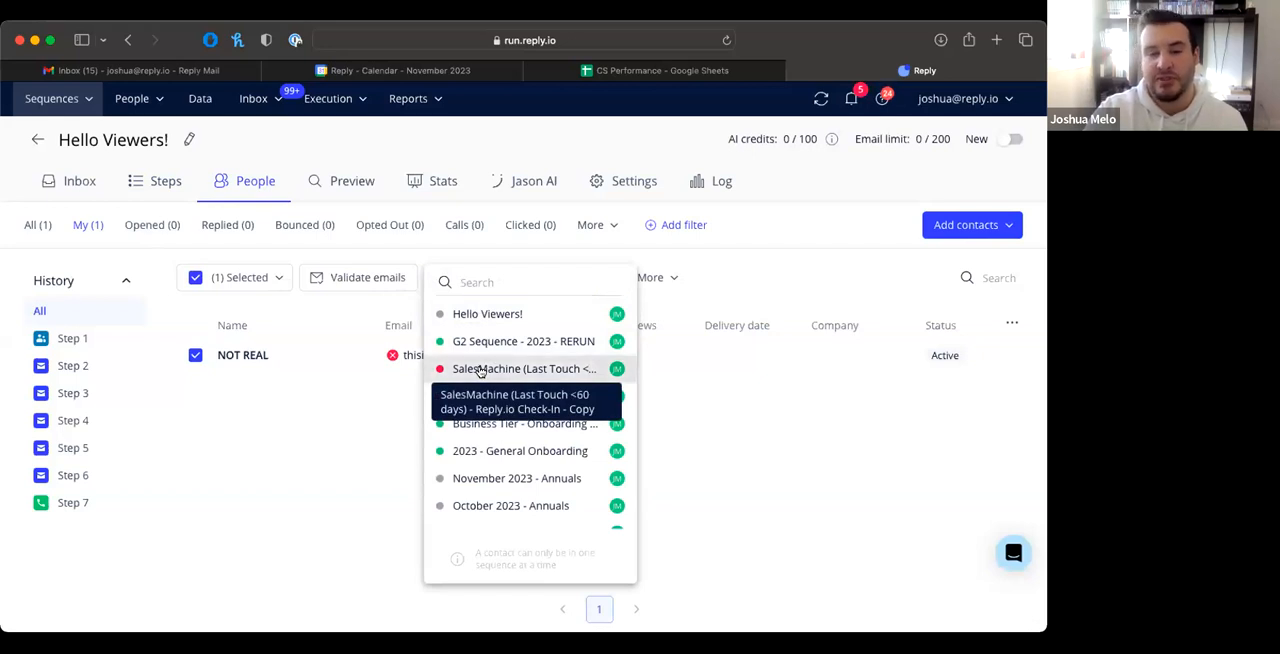
click(480, 369)
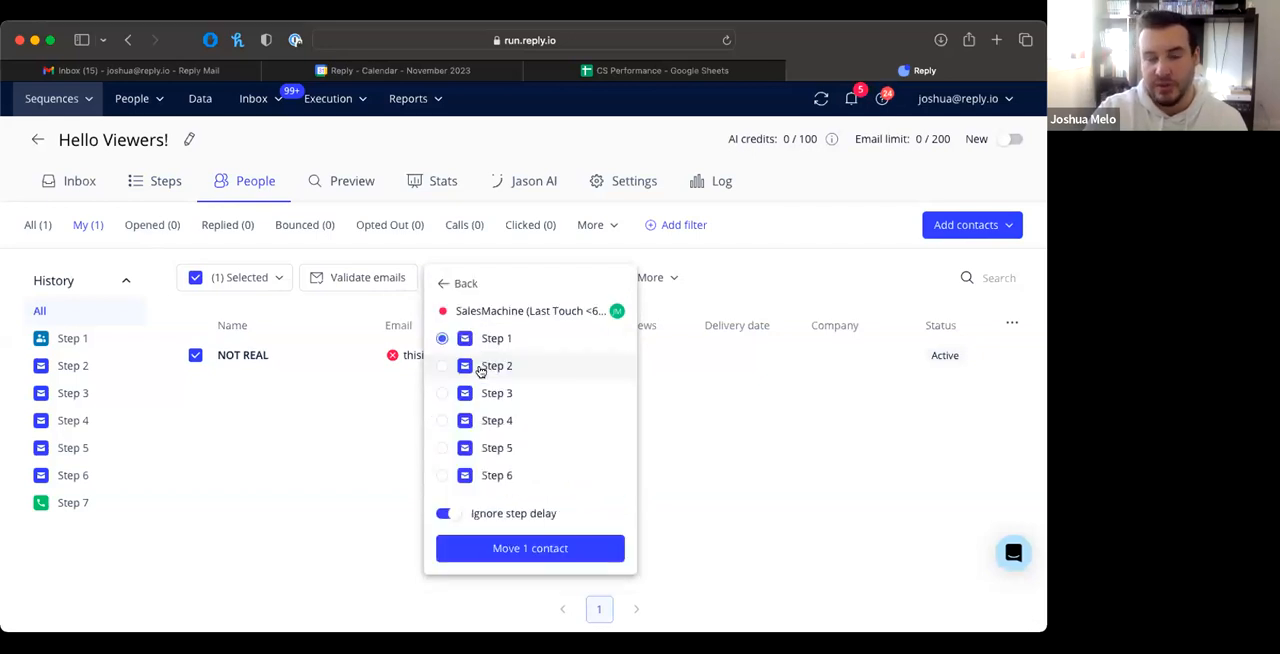
click(441, 394)
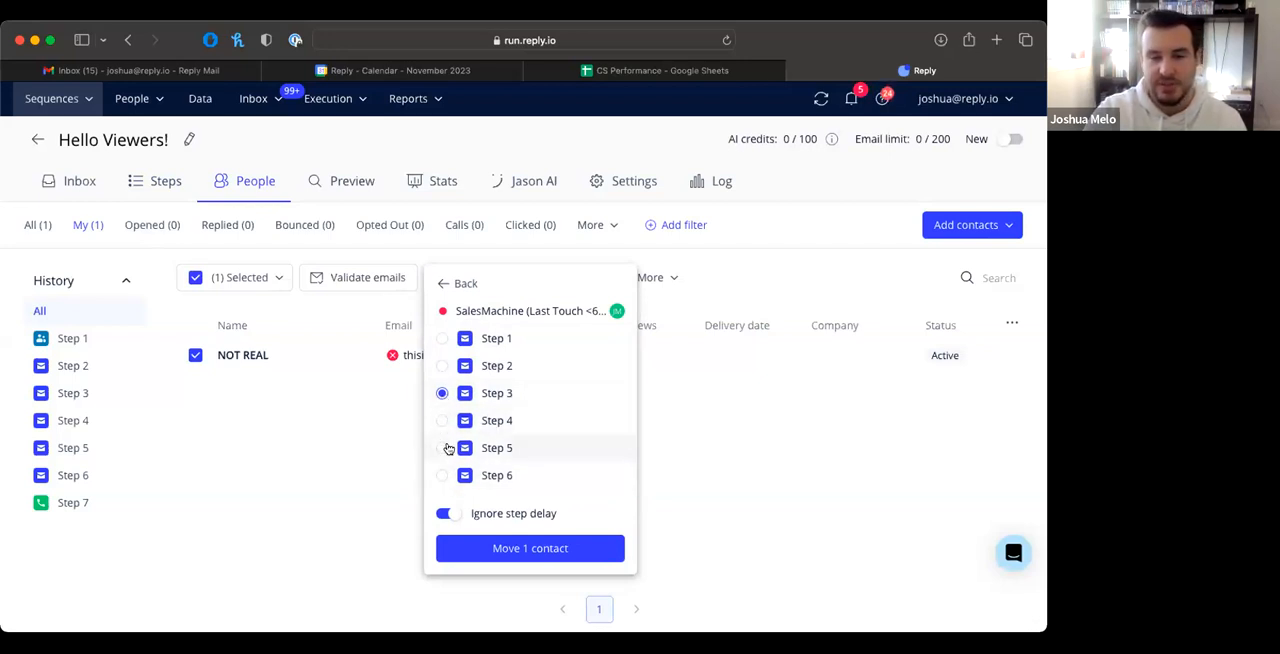
click(413, 480)
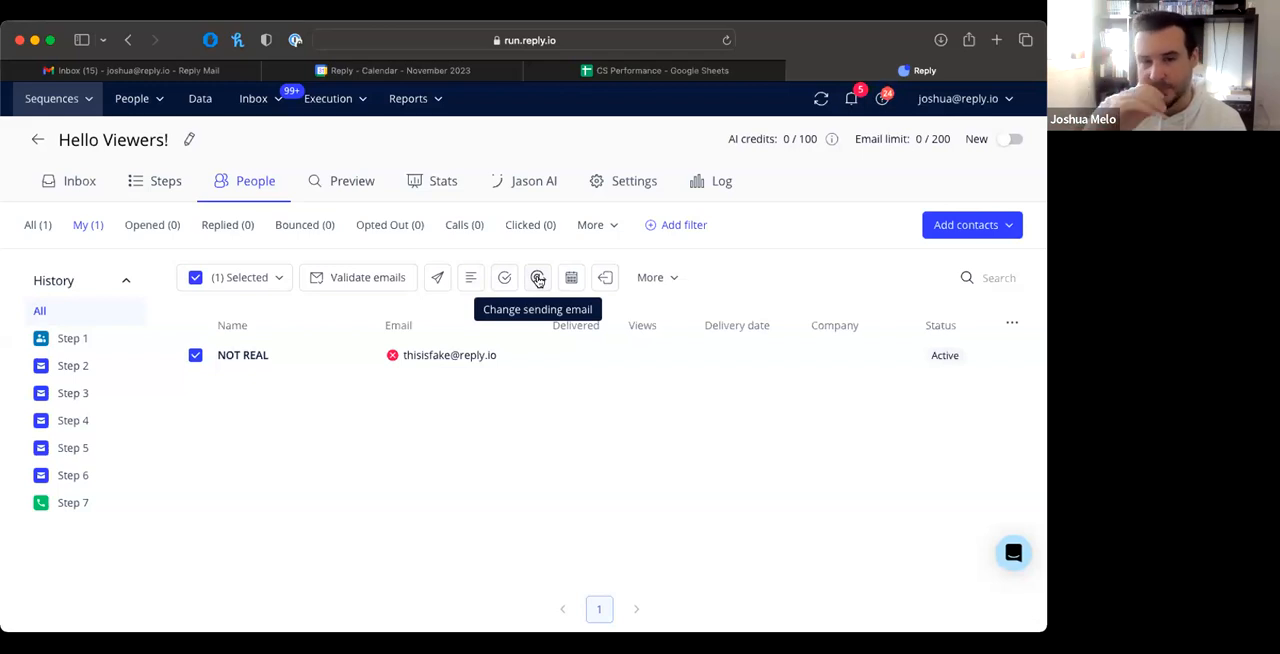
Step: Expand the contact's card, review its activity history, sequences and emails, and close the card
click(244, 357)
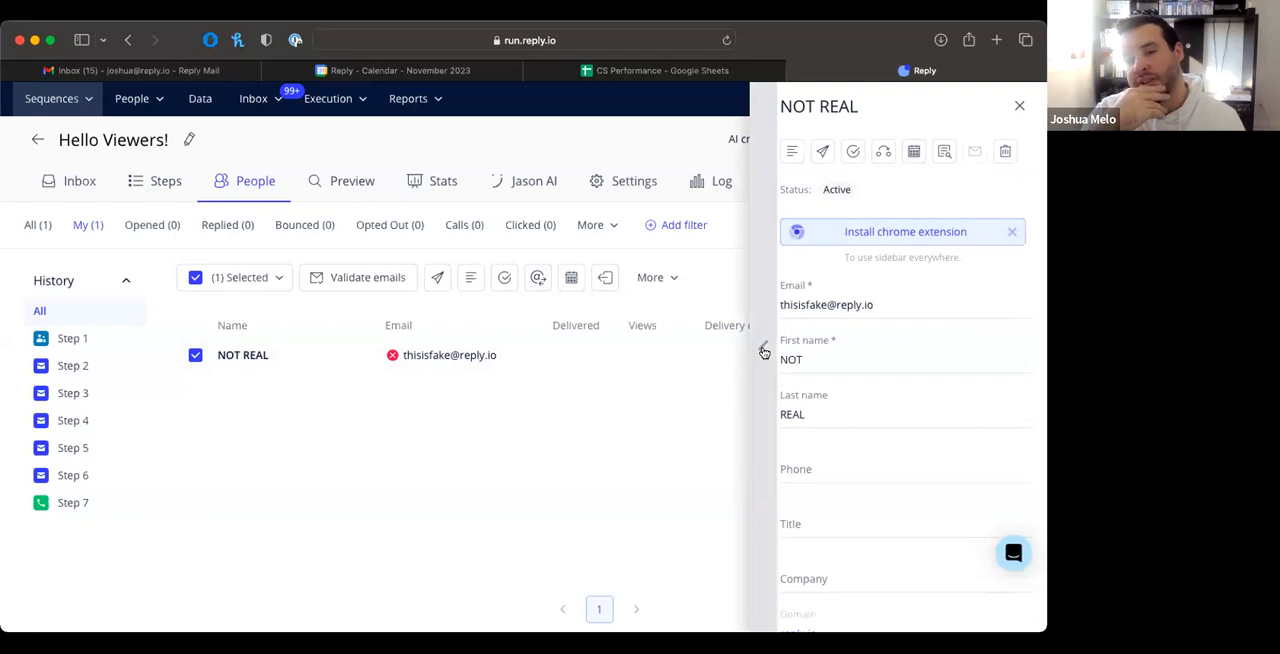
click(764, 352)
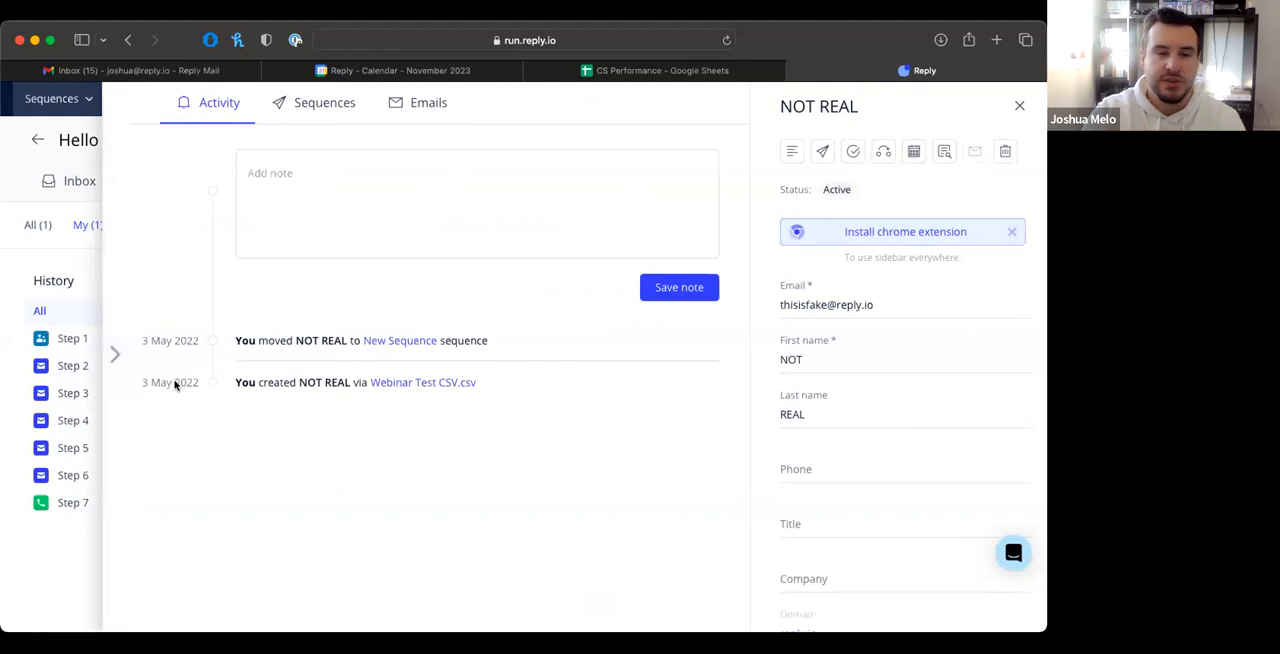
mouse_move(175, 385)
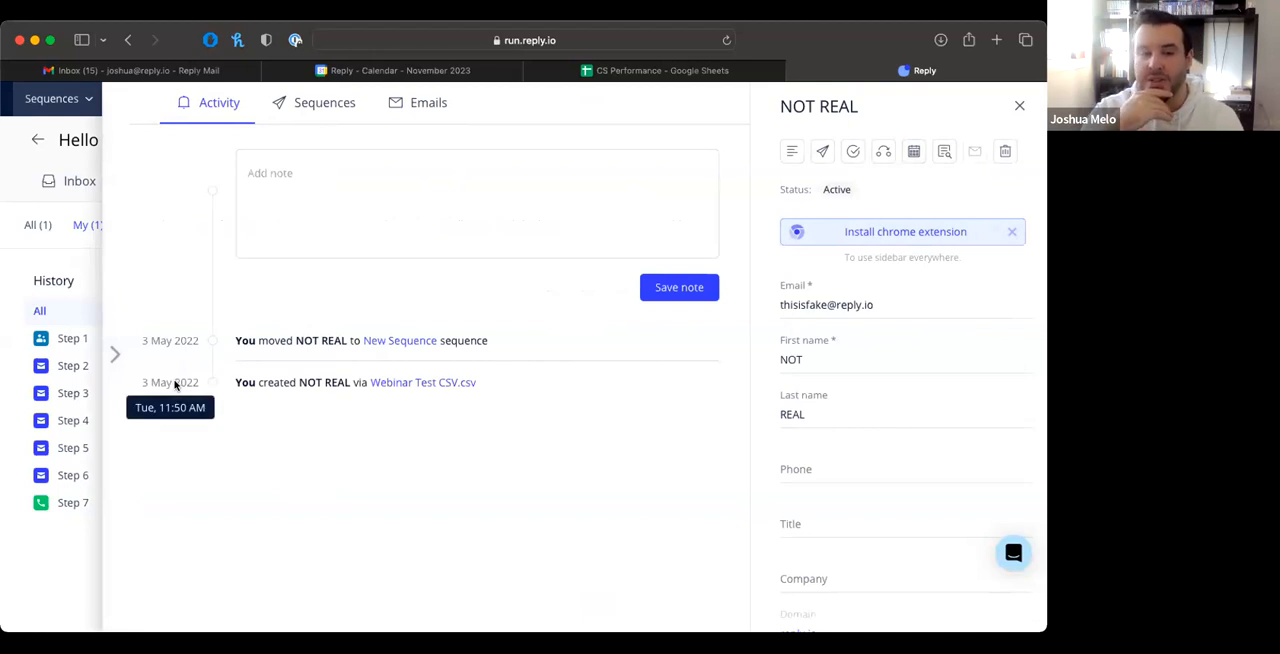
mouse_move(175, 343)
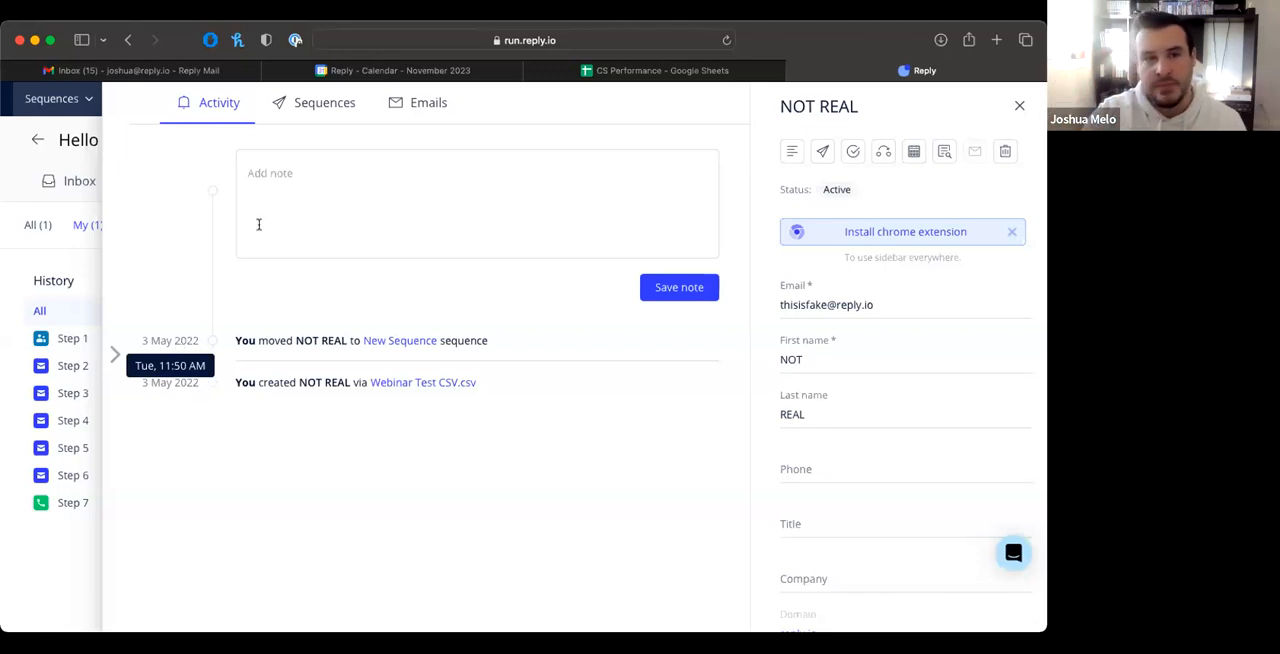
click(340, 110)
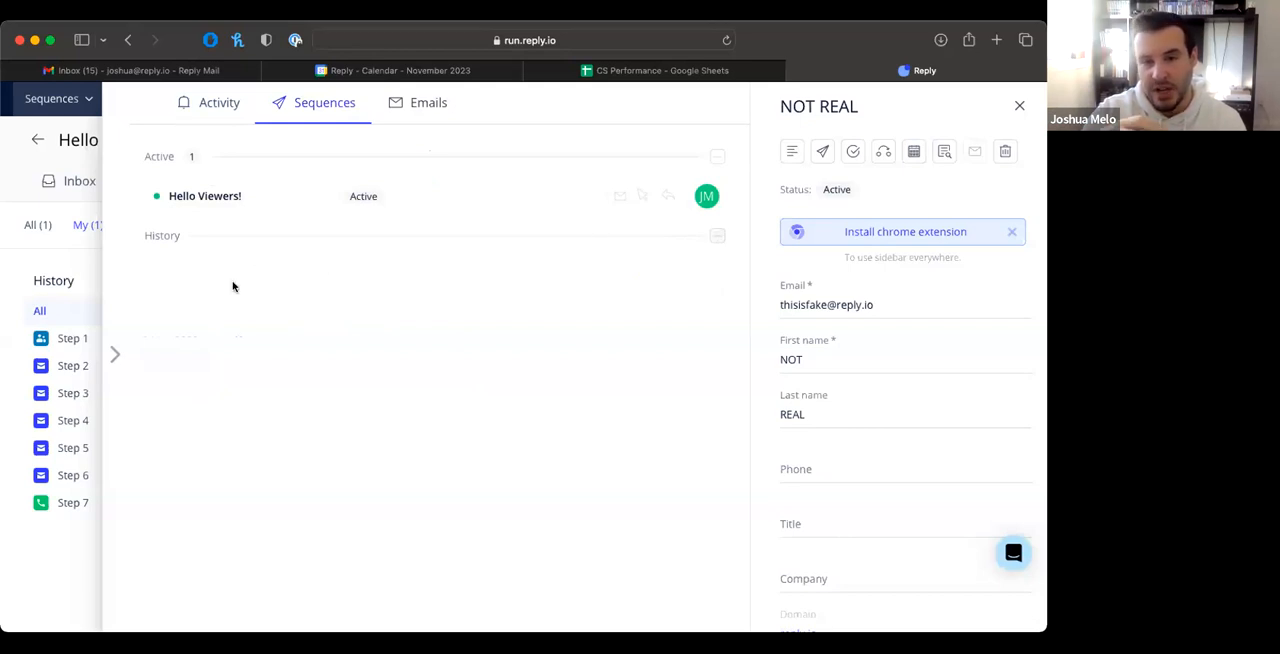
click(414, 101)
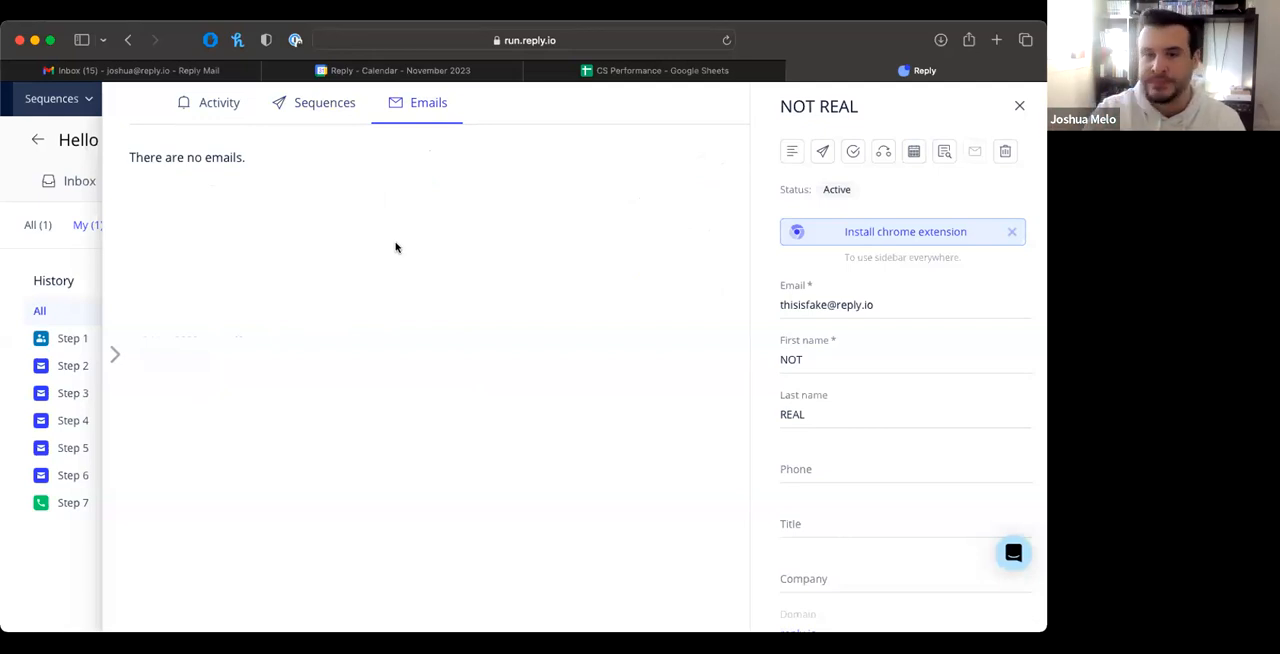
click(1019, 107)
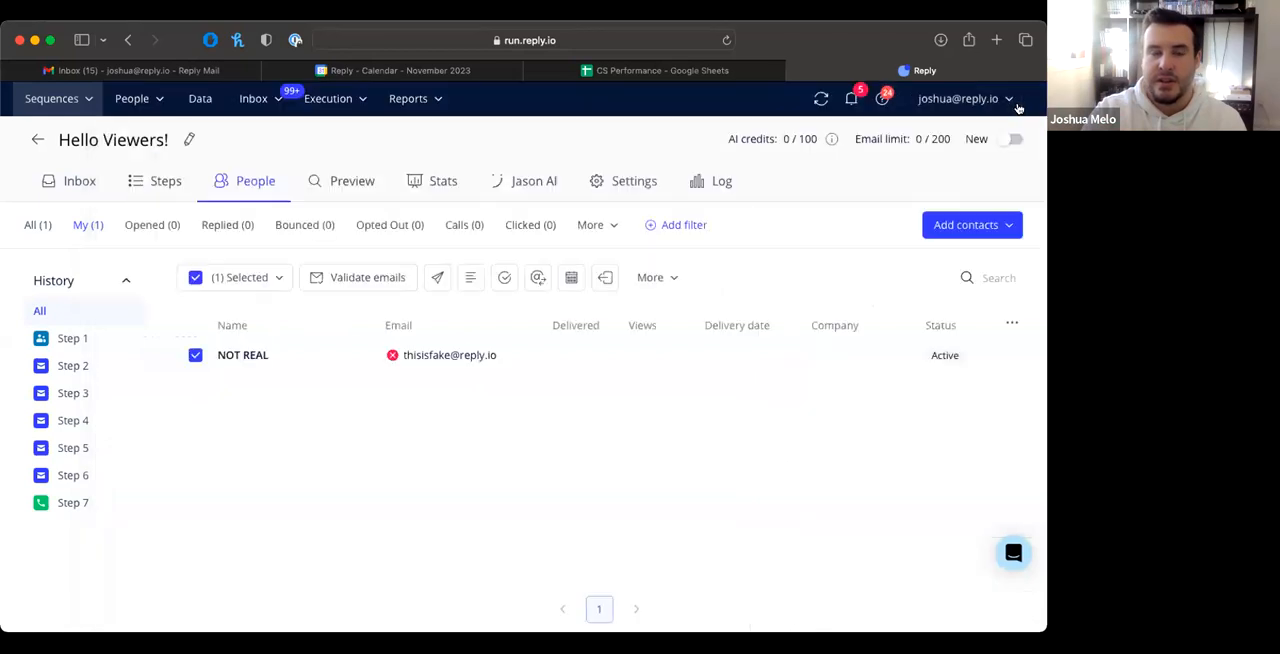
Step: Open the sequence's settings and review the email accounts and LinkedIn account options
click(614, 187)
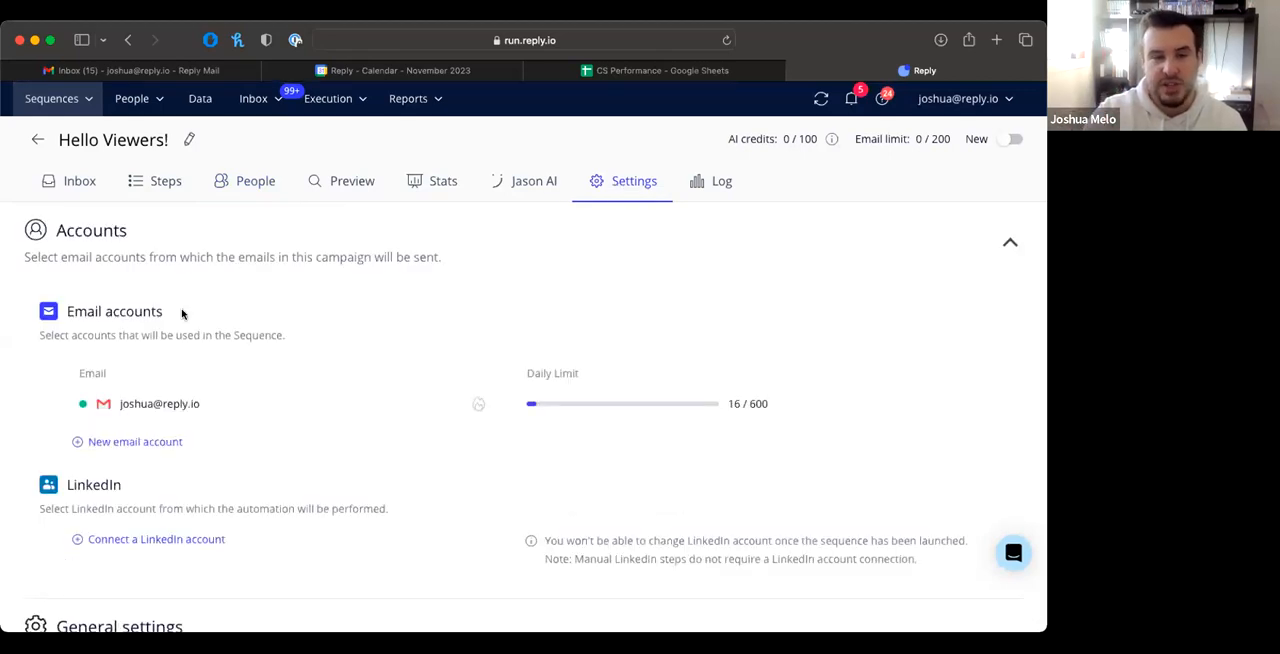
scroll(183, 314, down, 2)
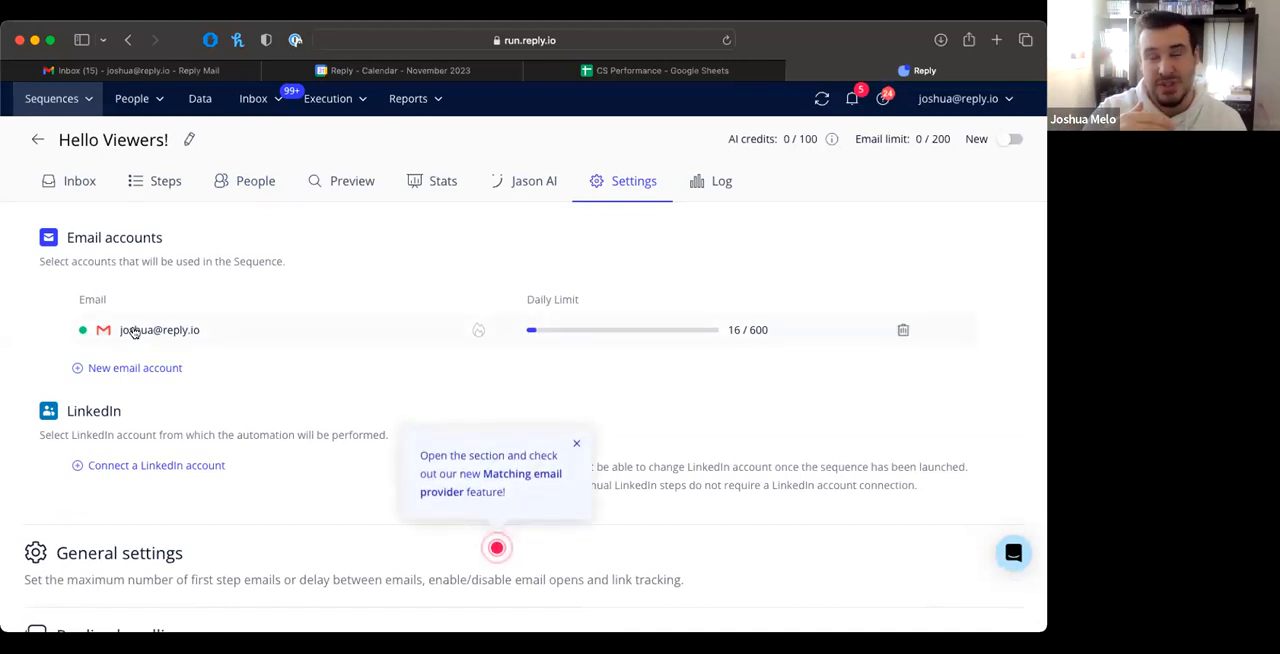
scroll(130, 360, down, 3)
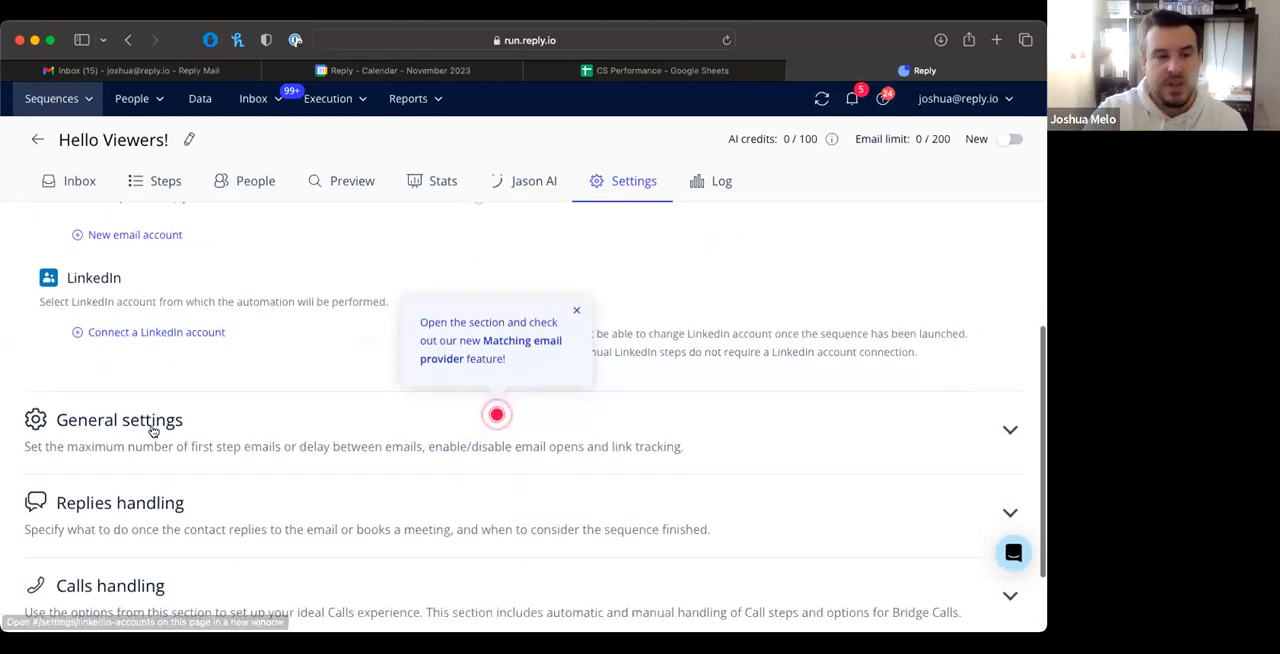
Step: Expand General settings and examine the new-contact limit, daily email limit and sending delay, comparing them with the email account's daily limit
click(150, 429)
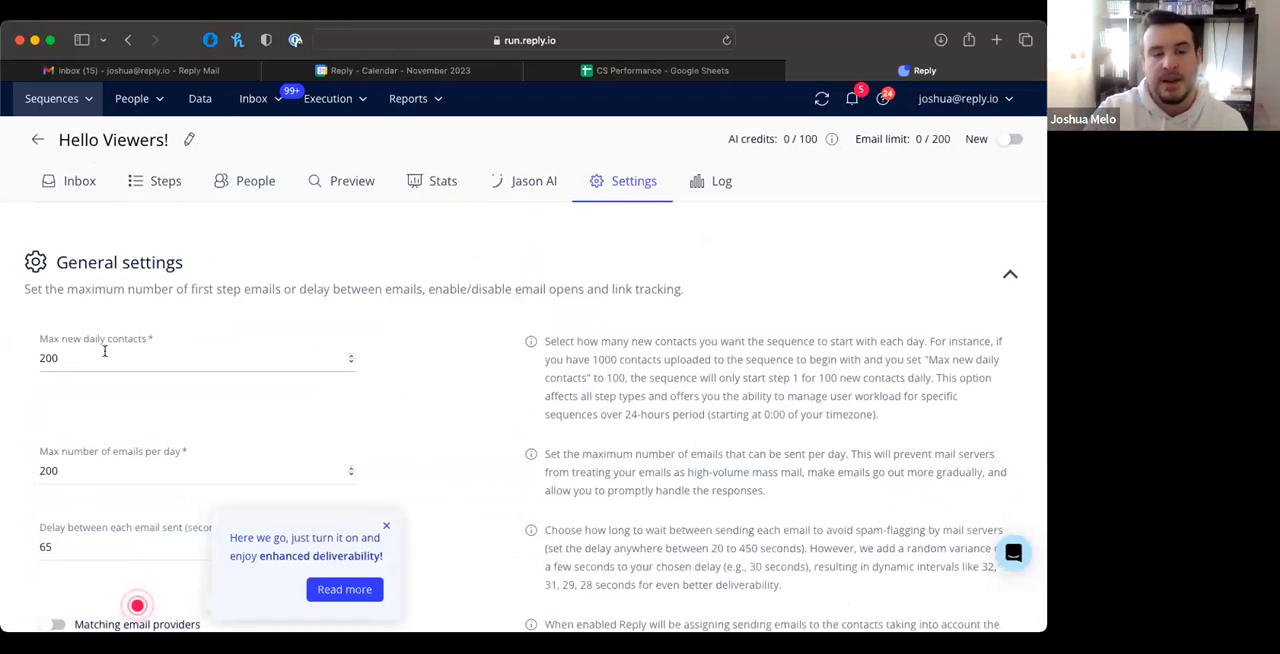
scroll(106, 356, down, 1)
scroll(107, 356, up, 2)
scroll(105, 355, up, 2)
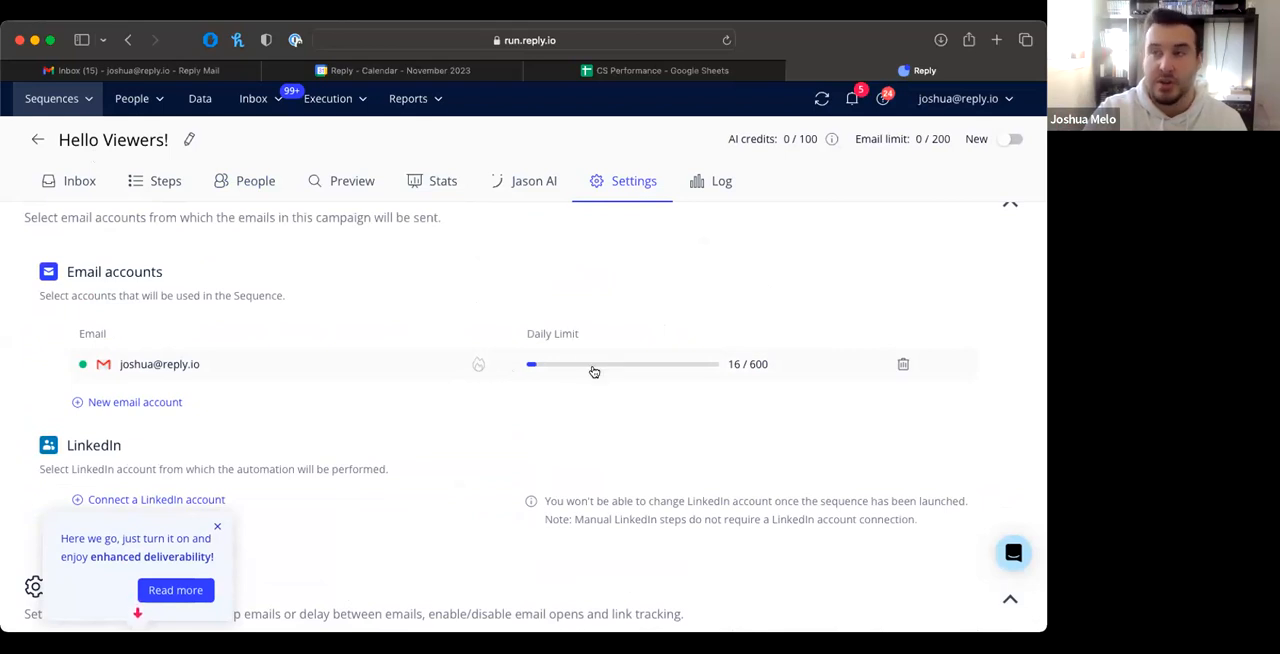
scroll(593, 371, down, 3)
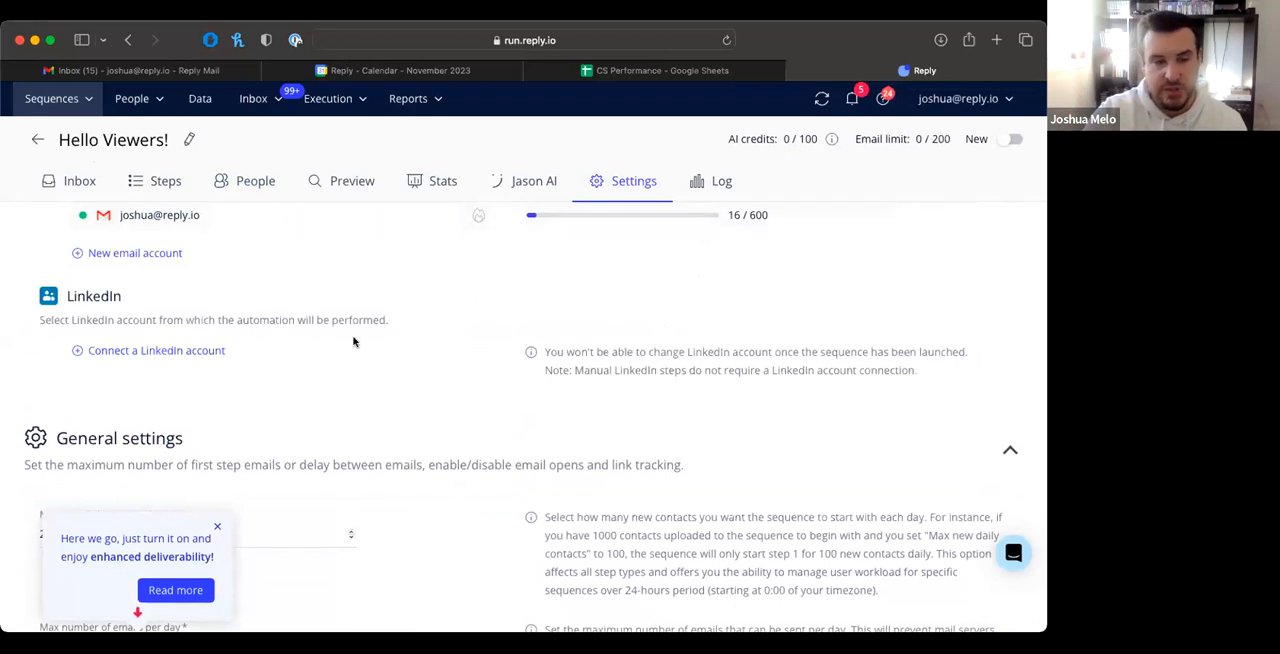
scroll(353, 342, down, 5)
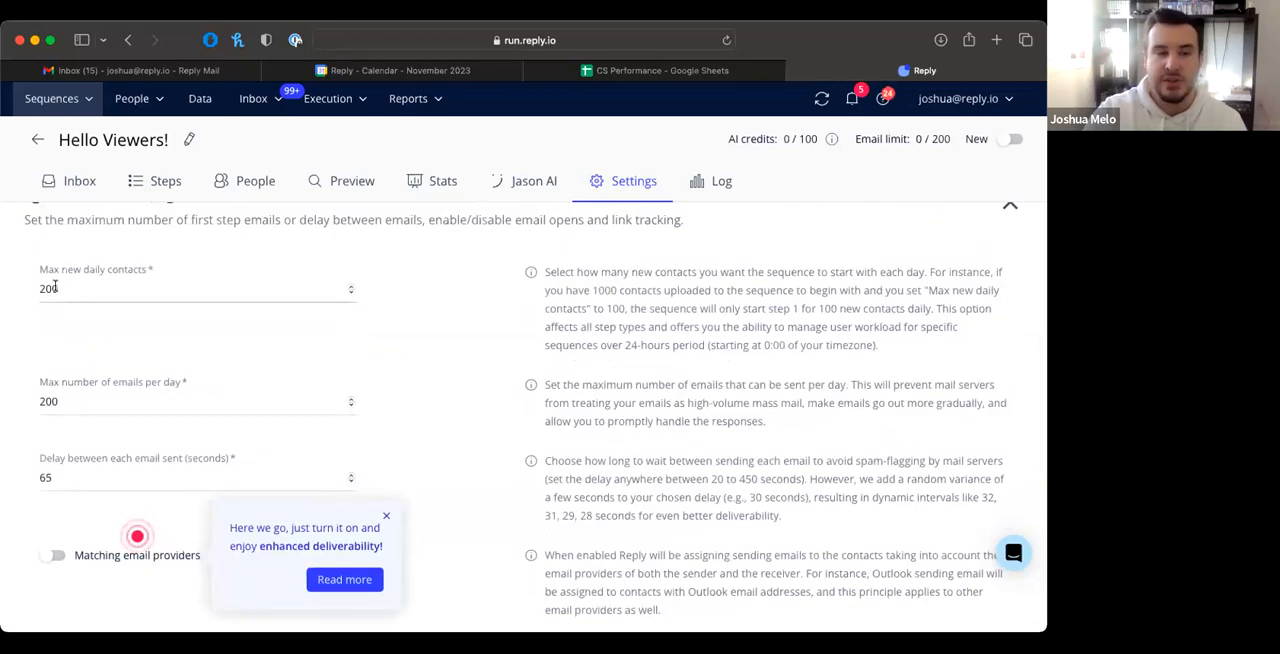
drag(60, 400, 29, 399)
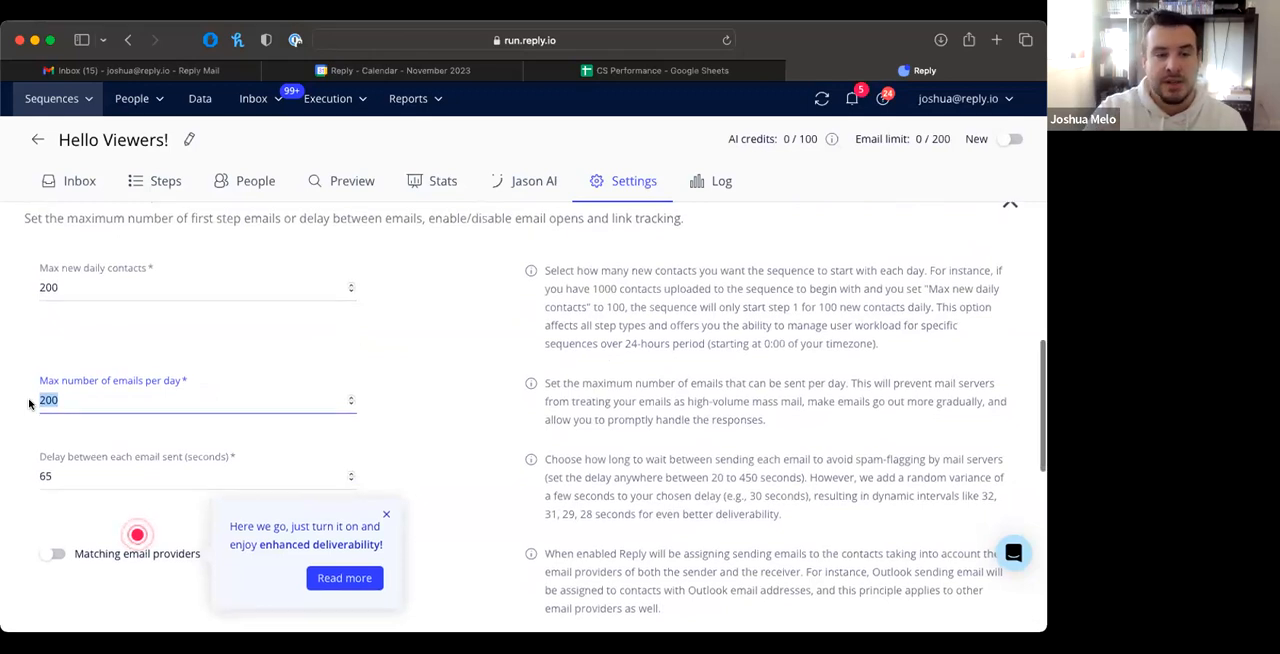
scroll(30, 403, down, 2)
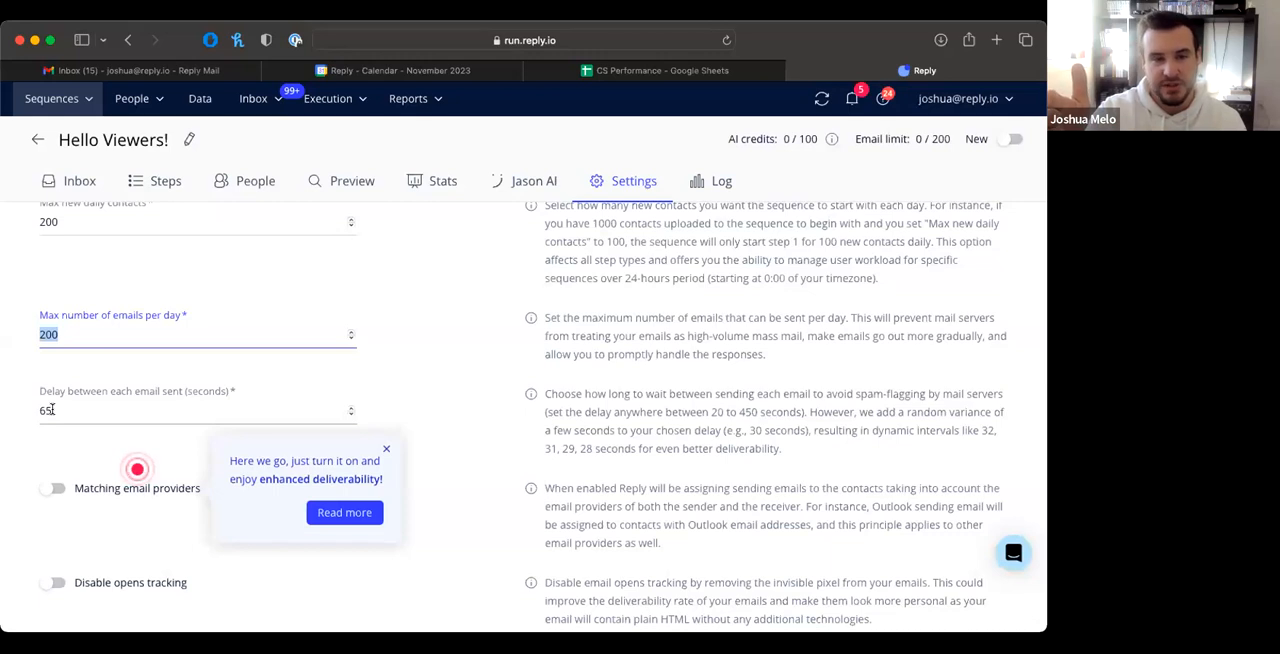
Step: Review the options for matching email providers, opens tracking, link tracking and maximum same-domain contacts per day
scroll(52, 410, down, 3)
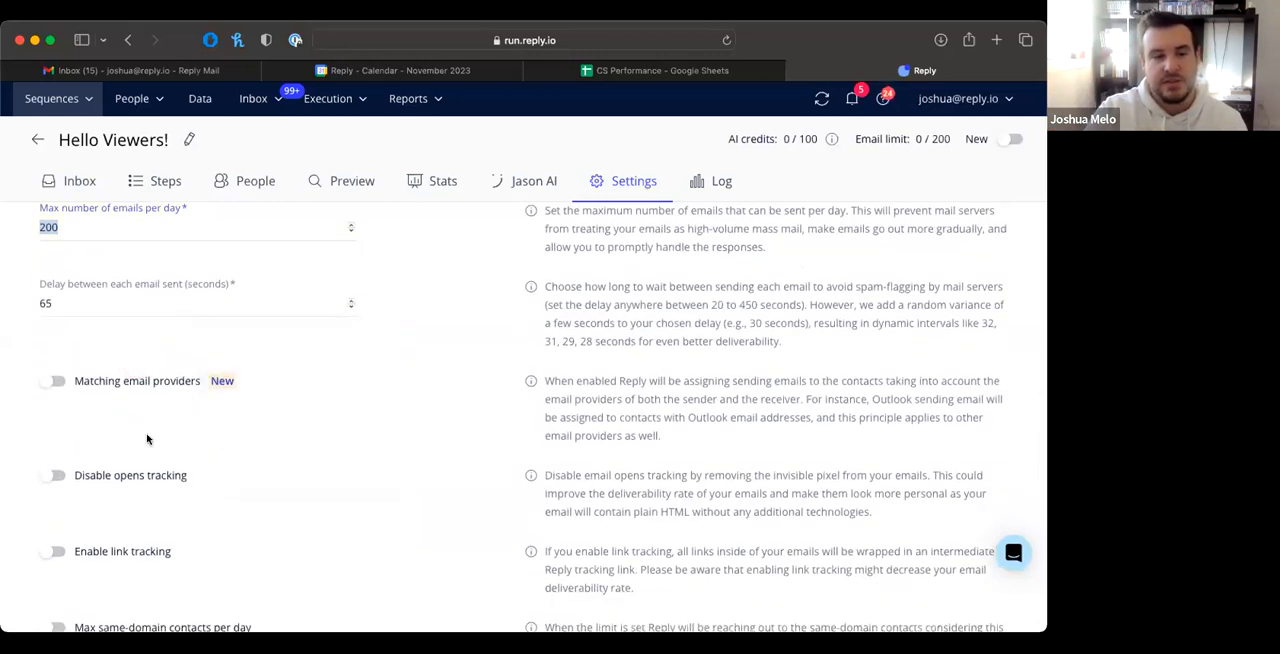
scroll(57, 414, down, 2)
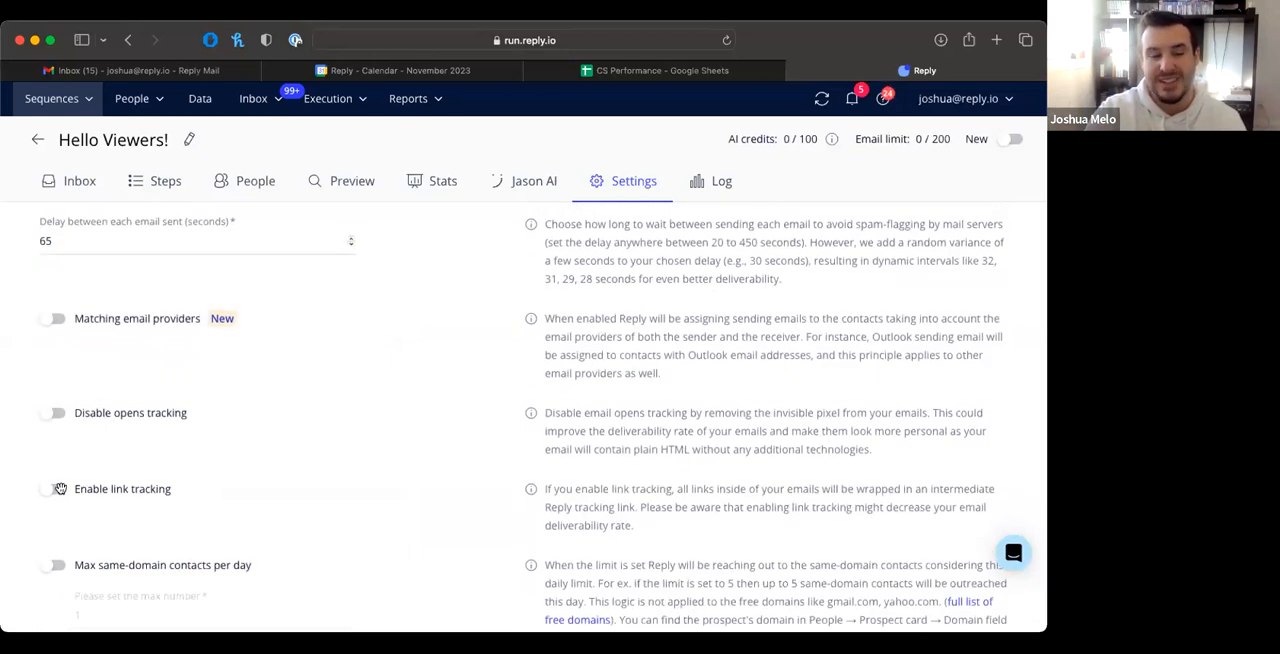
scroll(59, 488, down, 1)
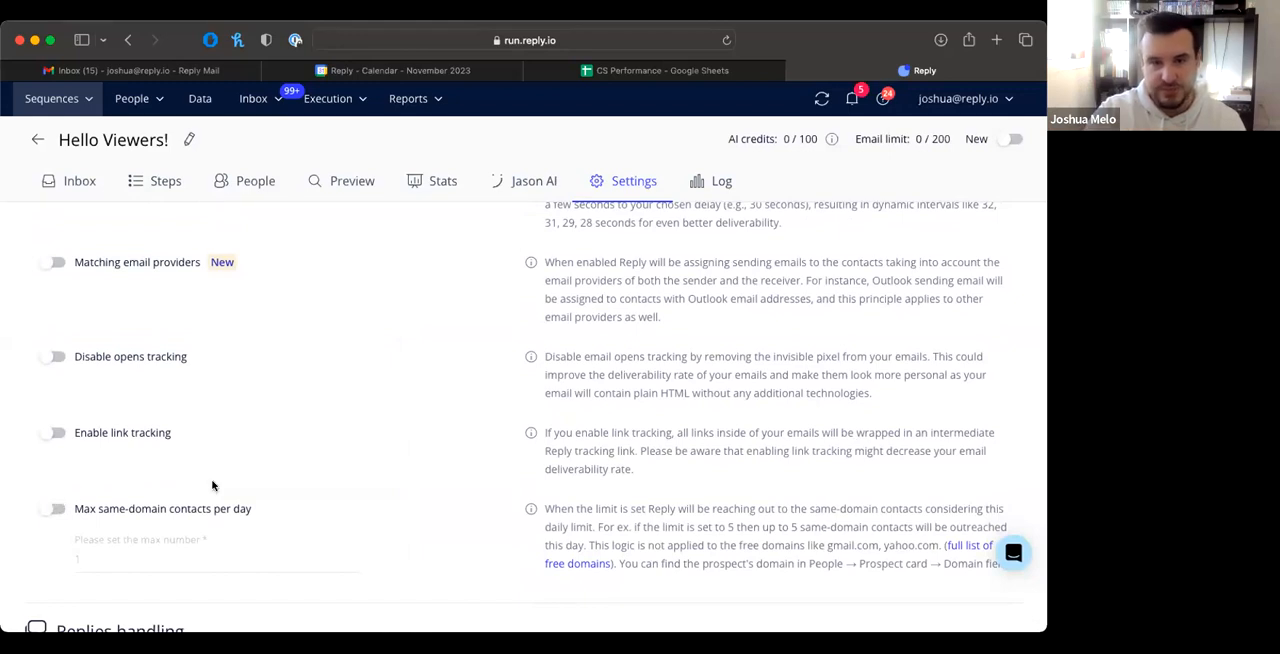
scroll(211, 486, down, 4)
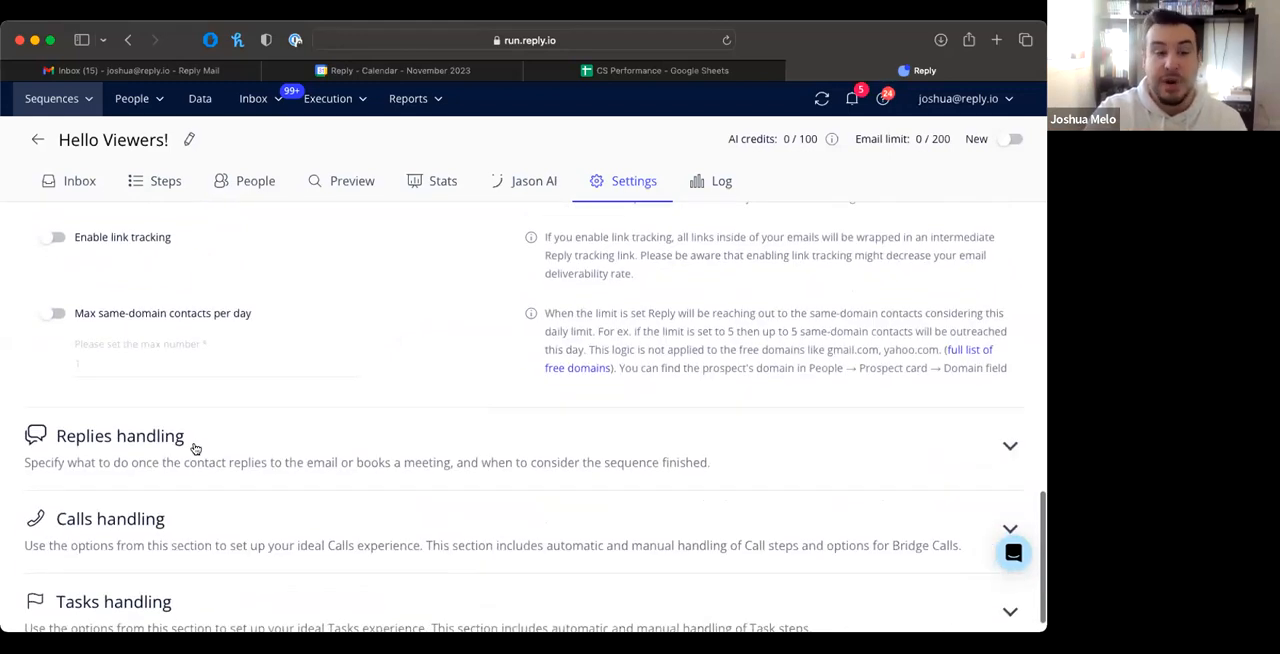
Step: Expand Replies handling and review the actions for replies and booked meetings and the days until a contact is marked finished, changing nothing
click(195, 448)
scroll(195, 448, down, 2)
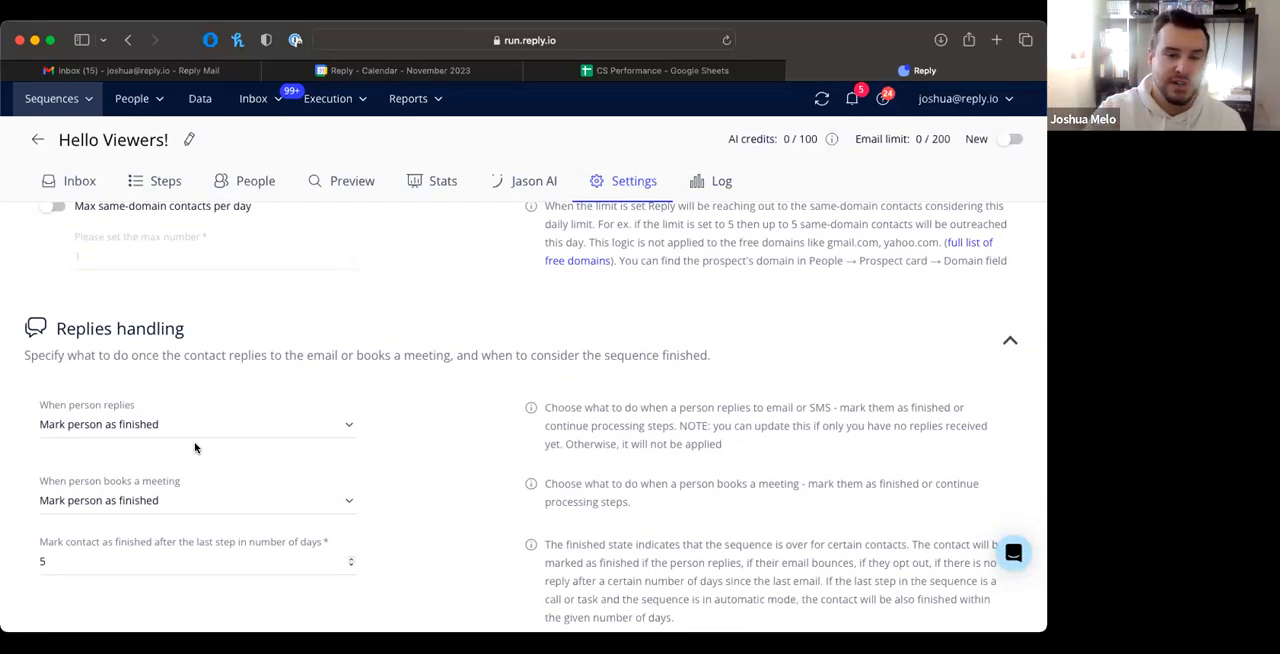
click(191, 429)
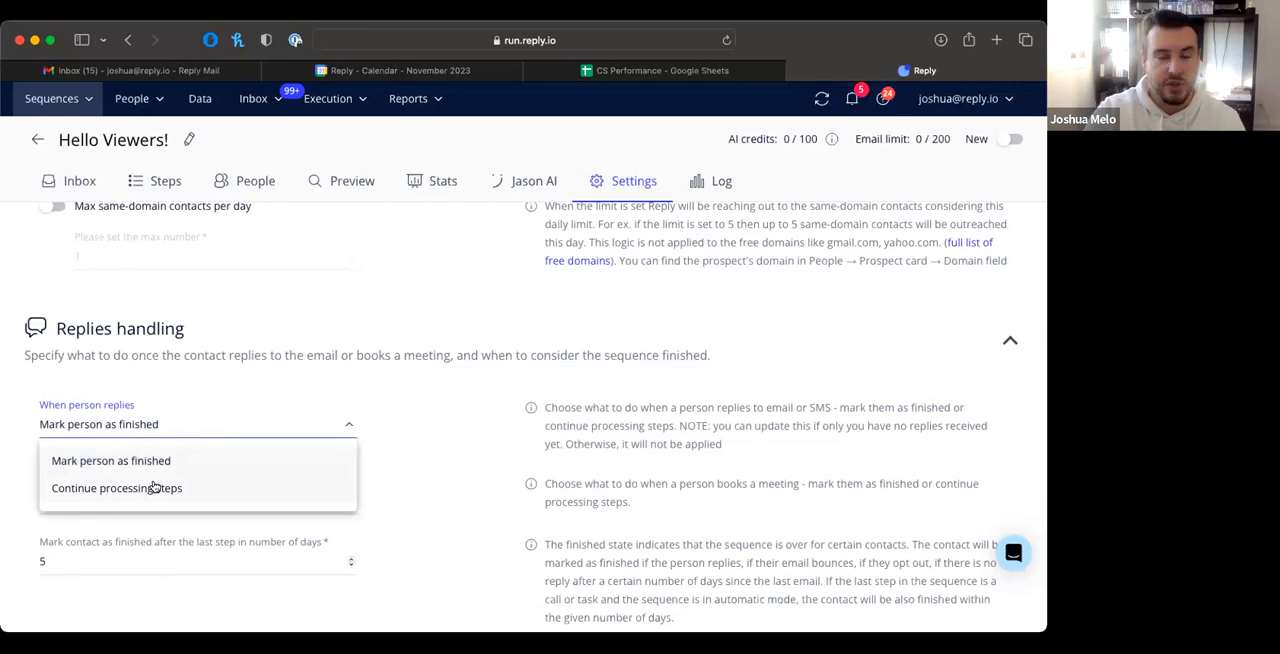
click(406, 482)
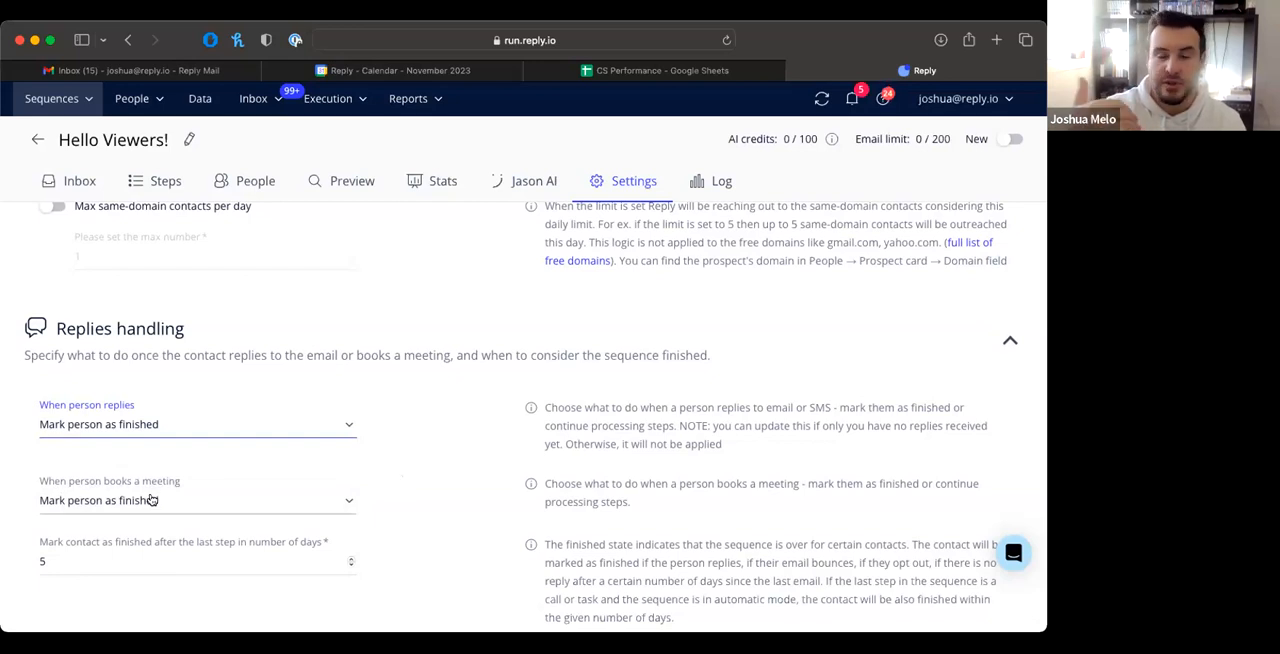
scroll(150, 499, down, 1)
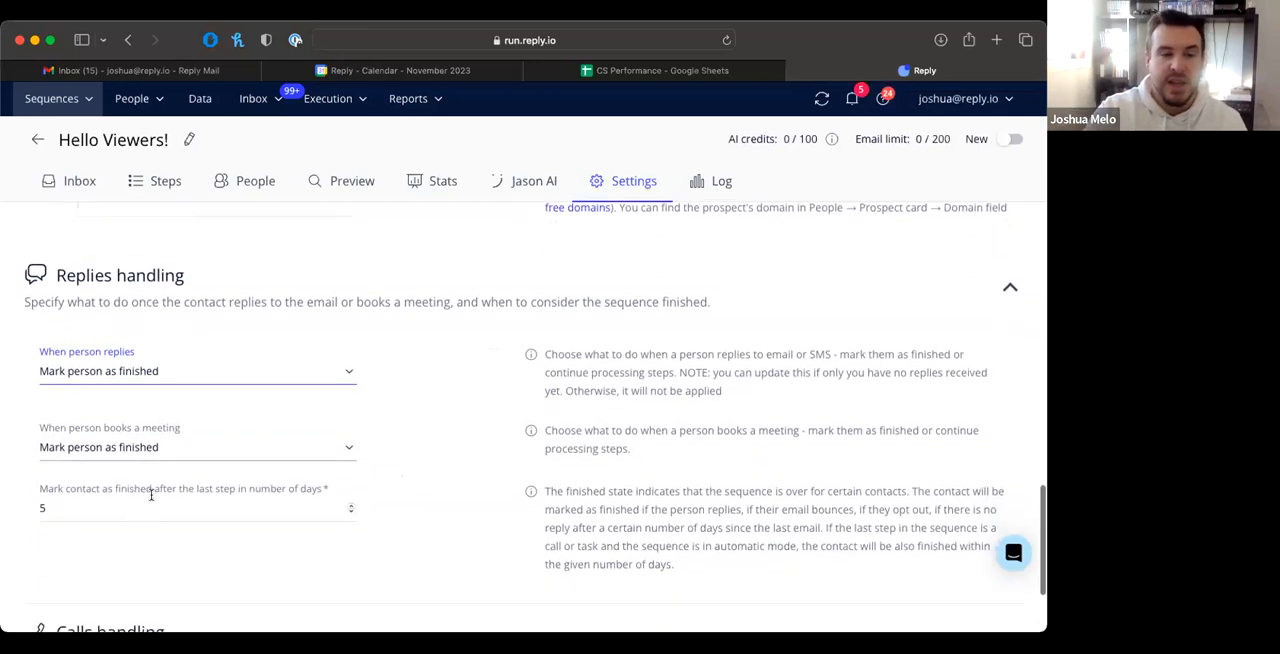
click(53, 507)
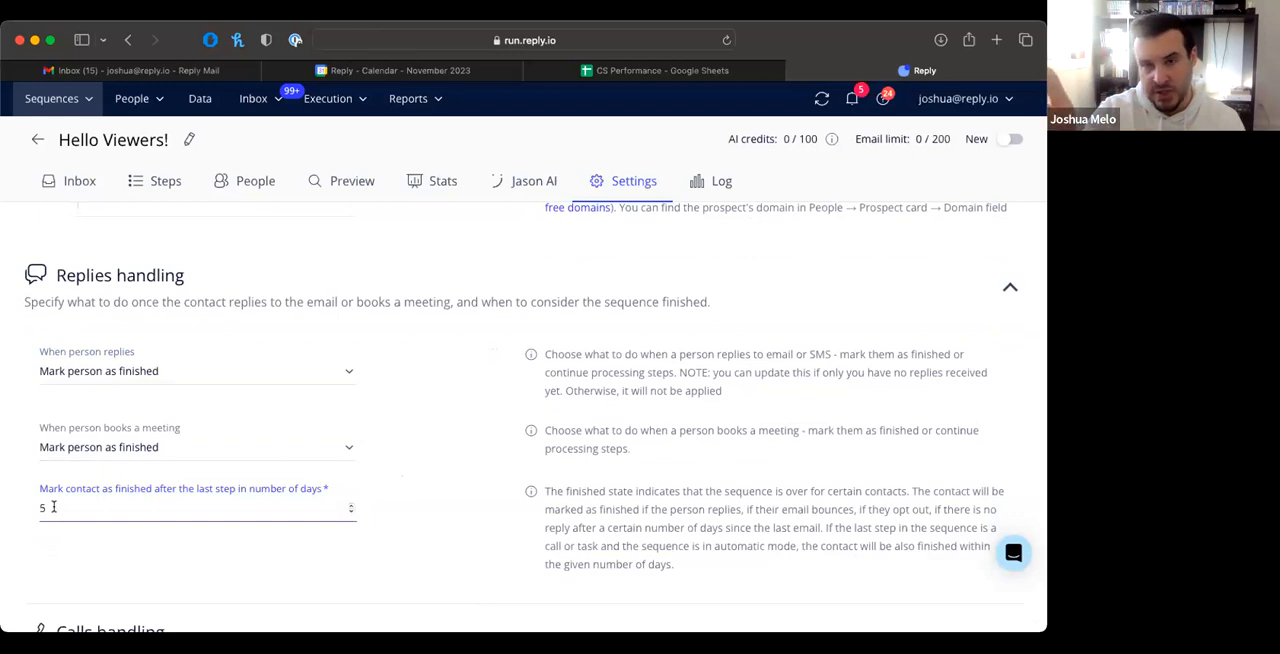
Step: Return to the Sequences list
click(70, 107)
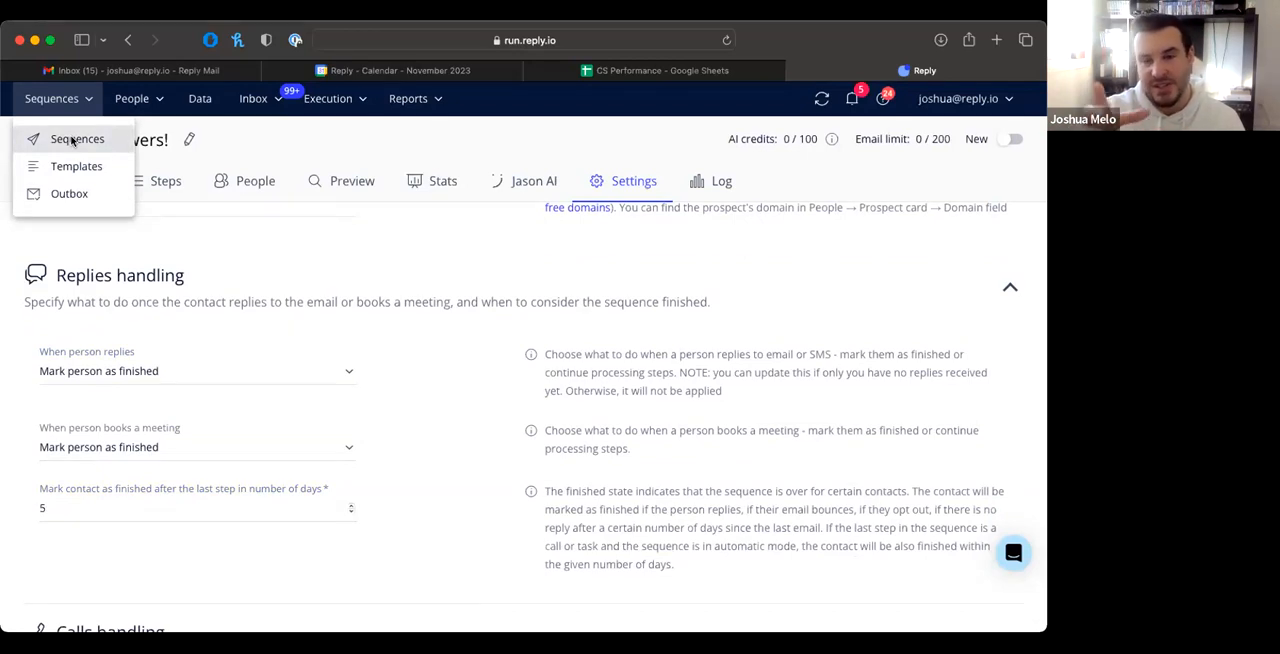
click(72, 141)
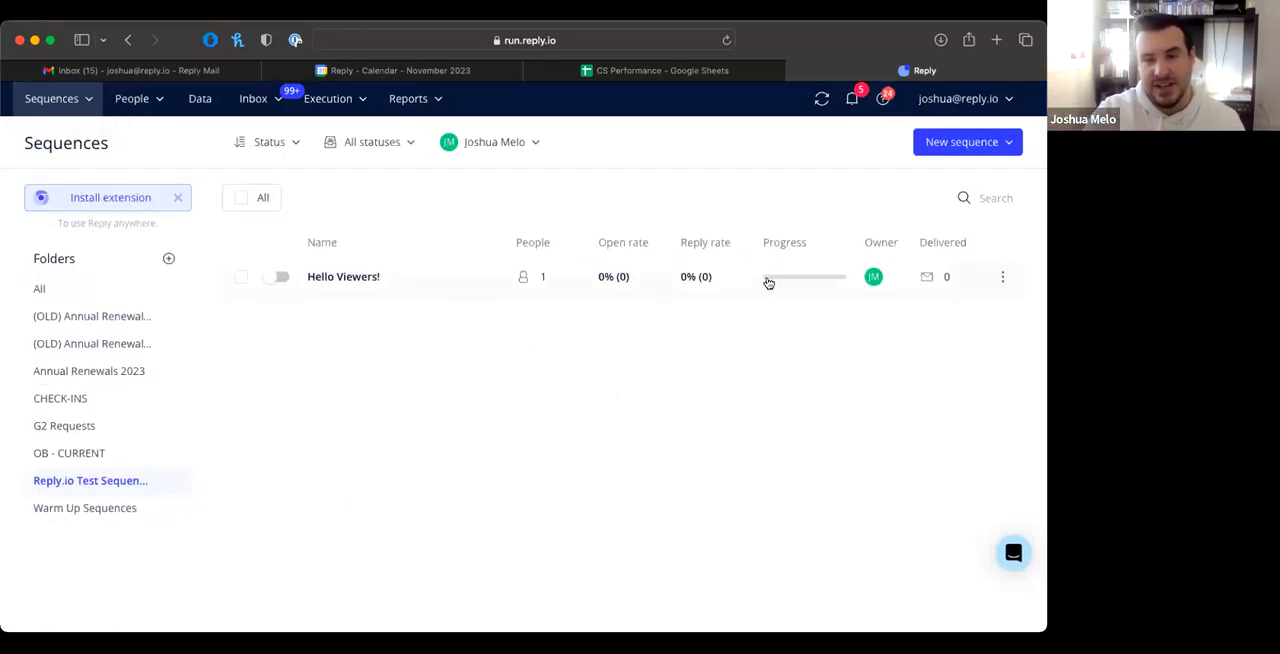
Step: View the connected email accounts in the account settings and open the People contacts list
mouse_move(777, 278)
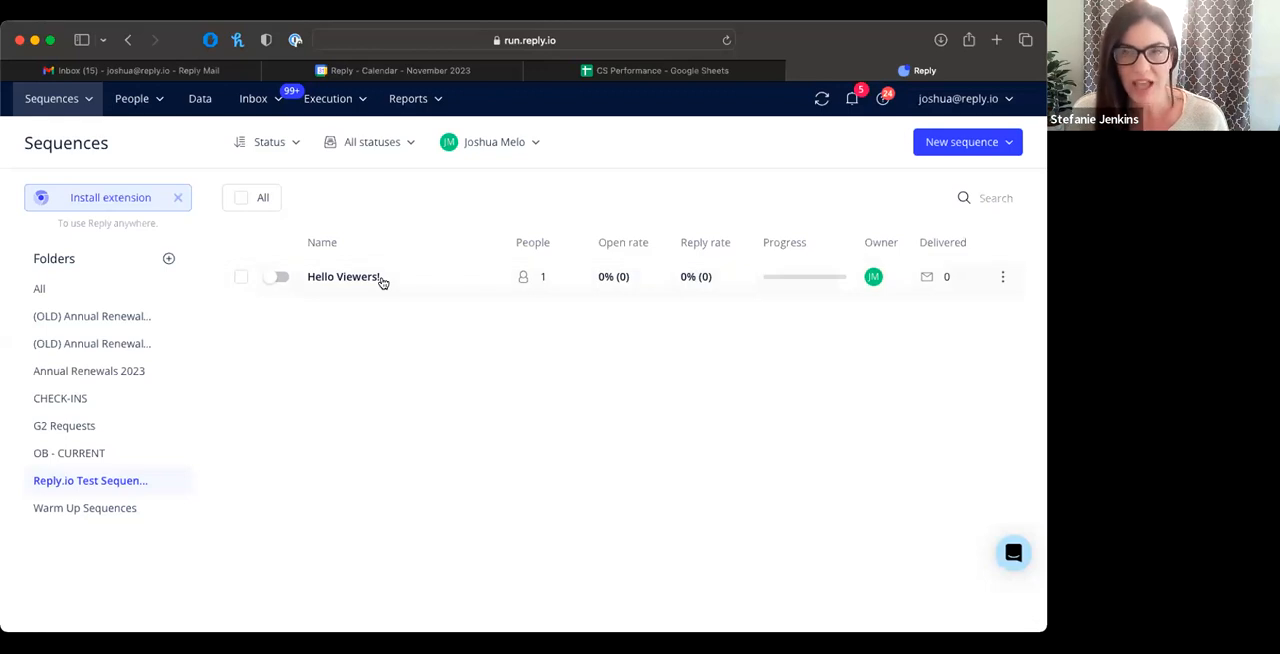
click(350, 97)
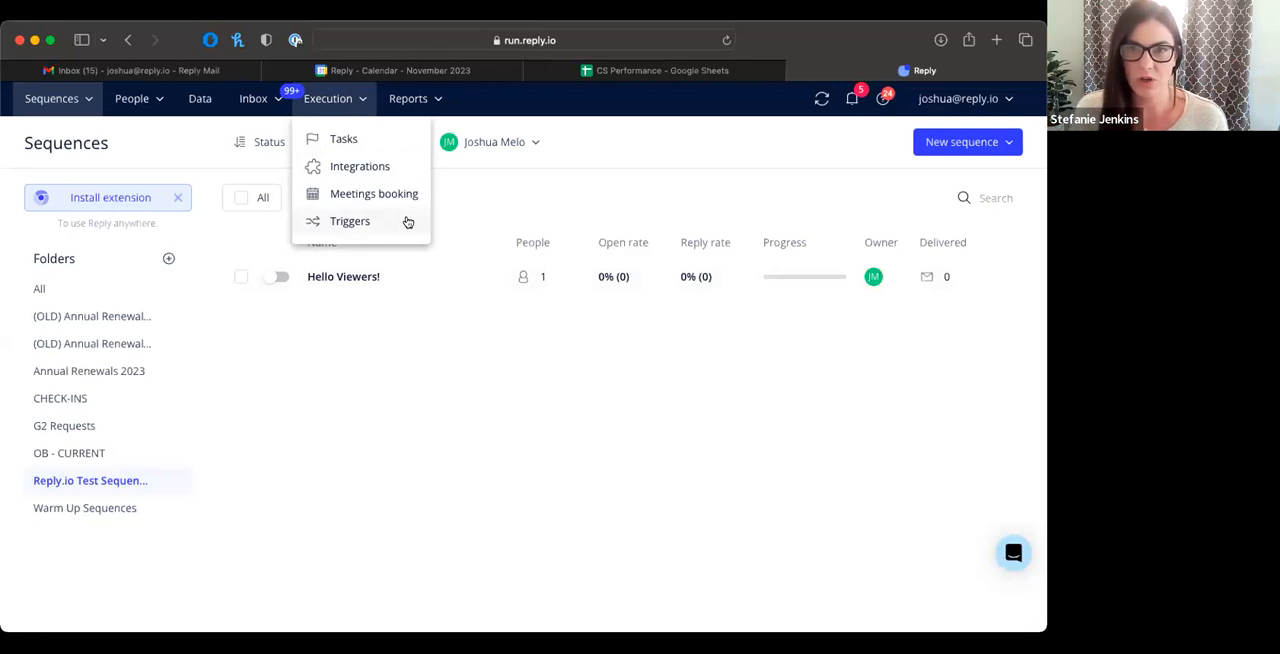
click(933, 110)
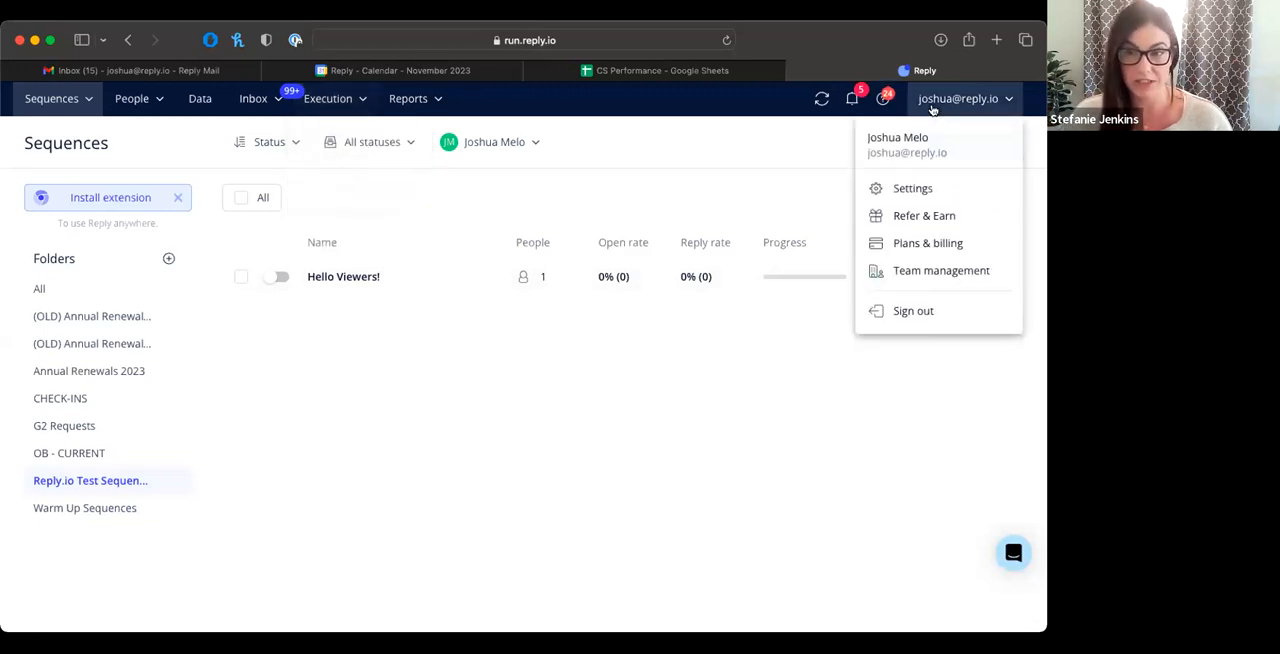
click(897, 188)
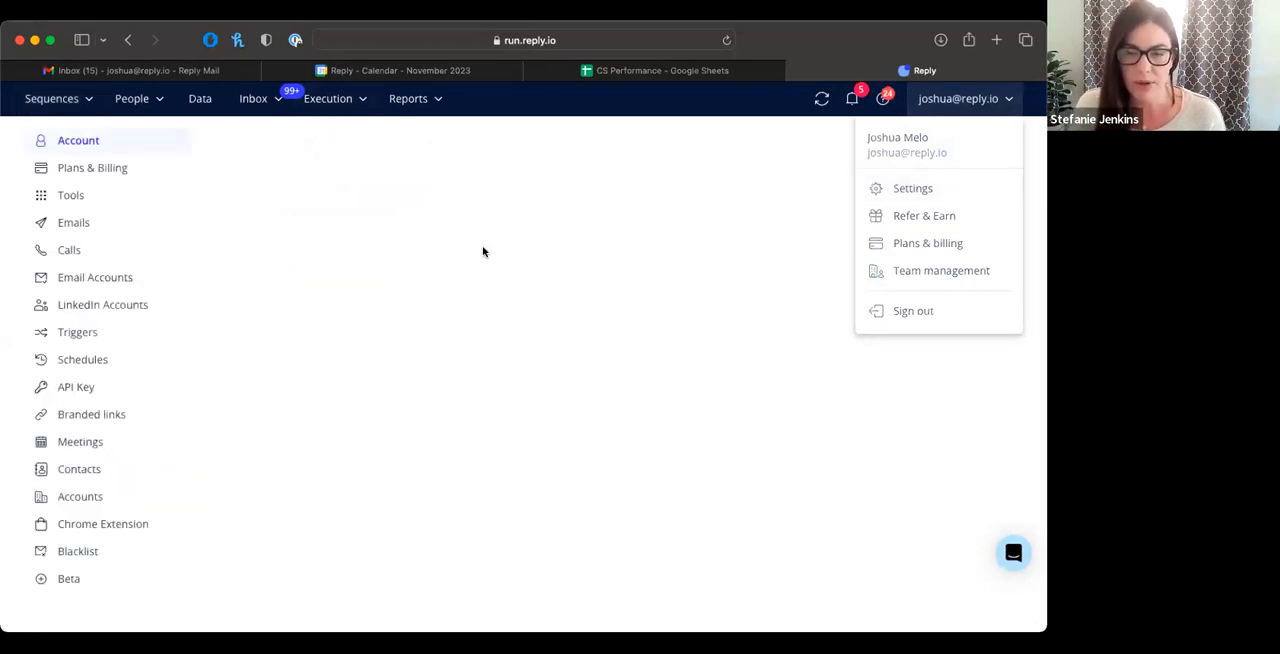
click(86, 277)
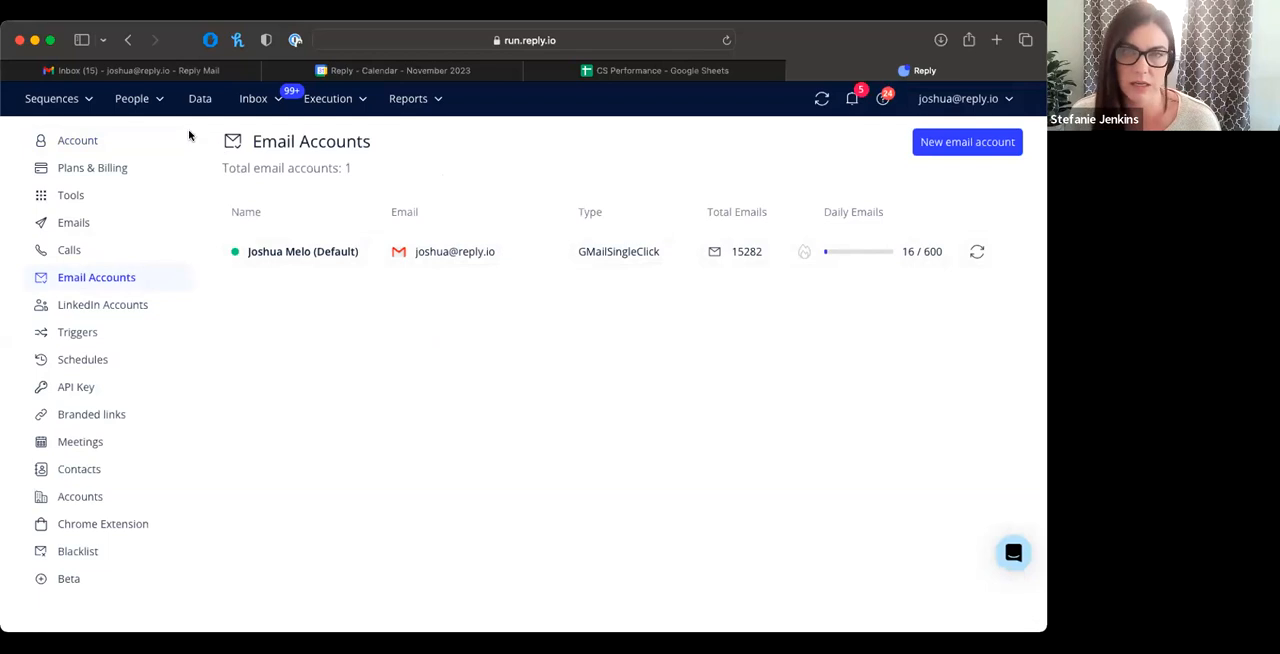
click(155, 98)
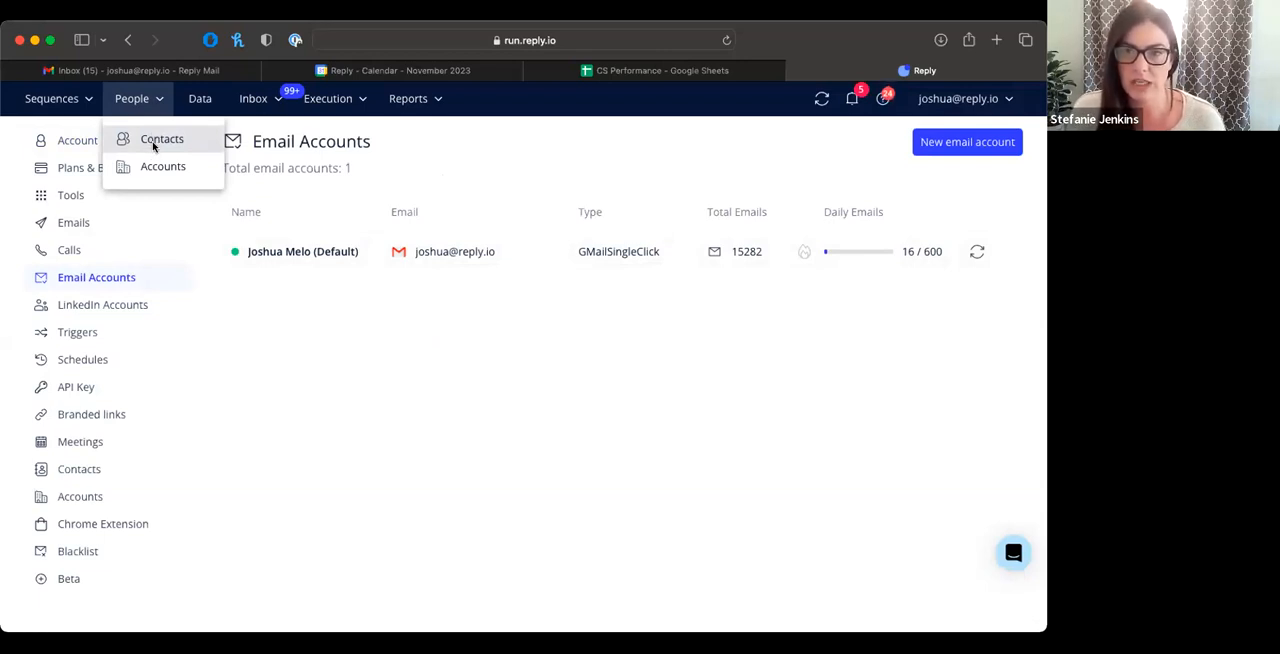
click(155, 148)
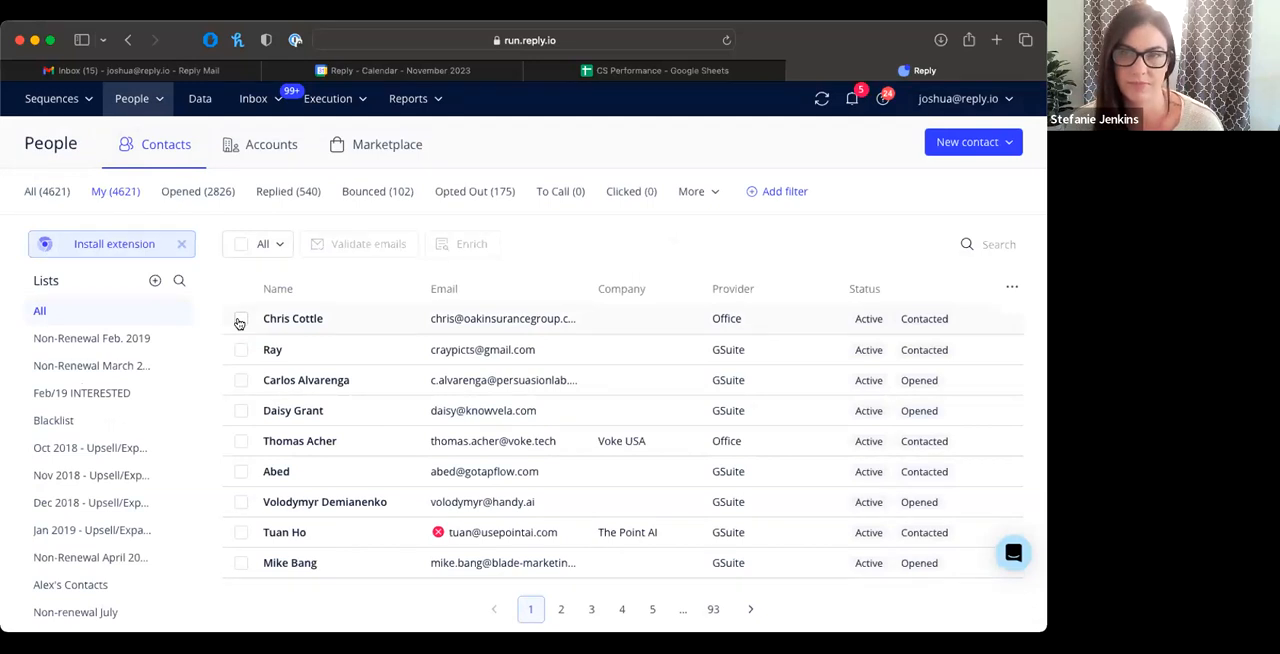
Step: Start a new trigger with "Contact opened sequence email" as its When event
mouse_move(330, 112)
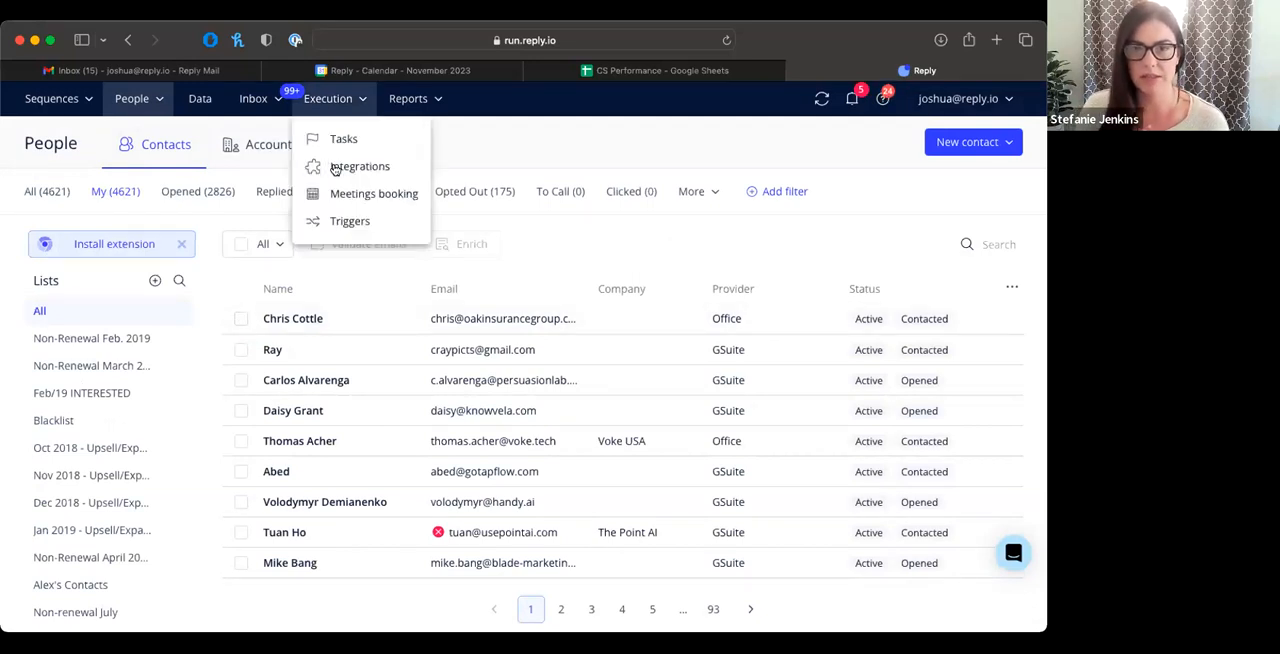
click(340, 221)
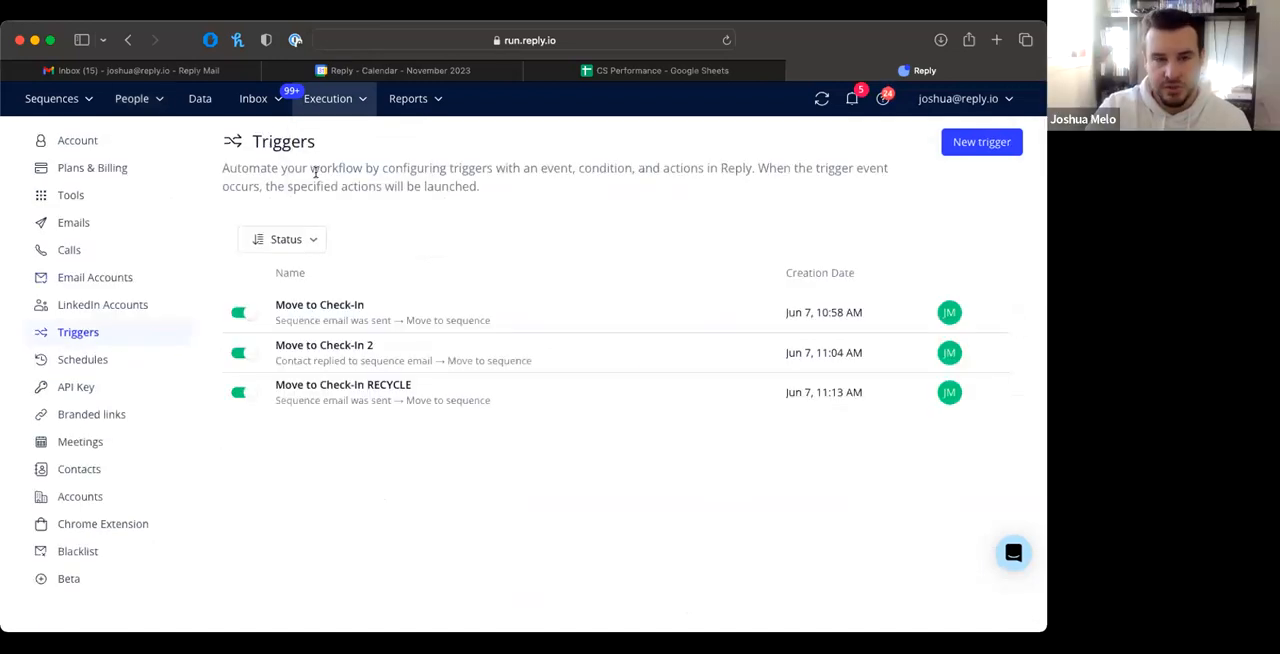
click(967, 143)
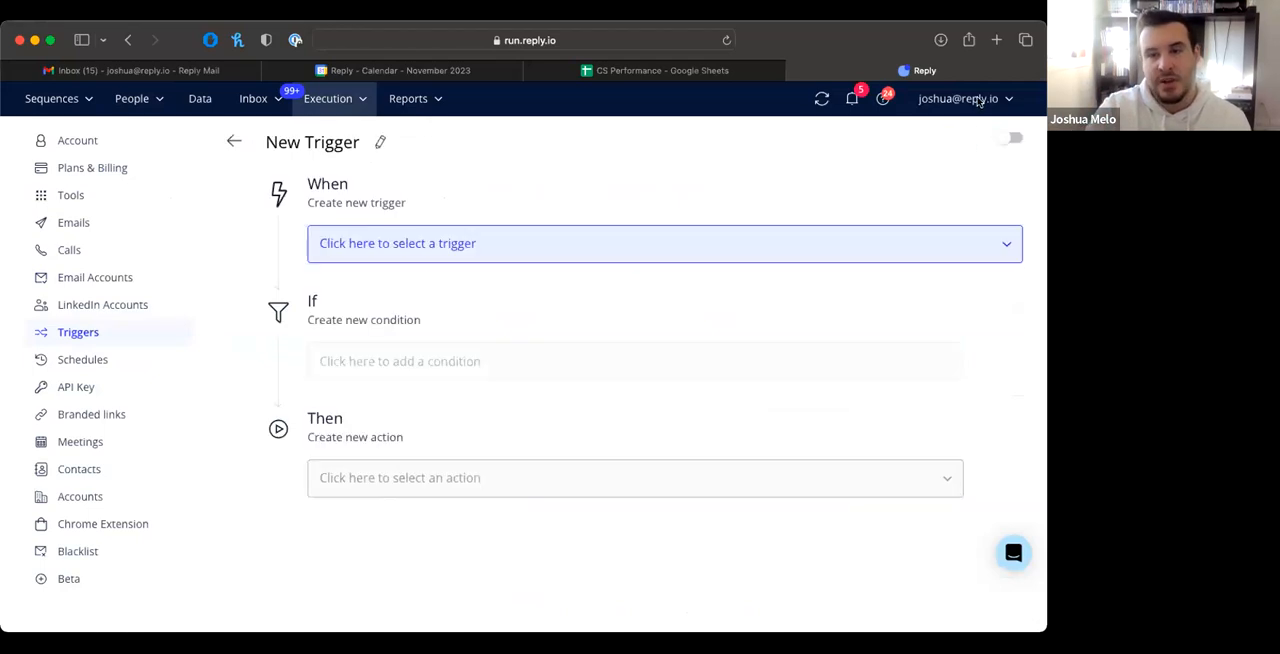
click(978, 100)
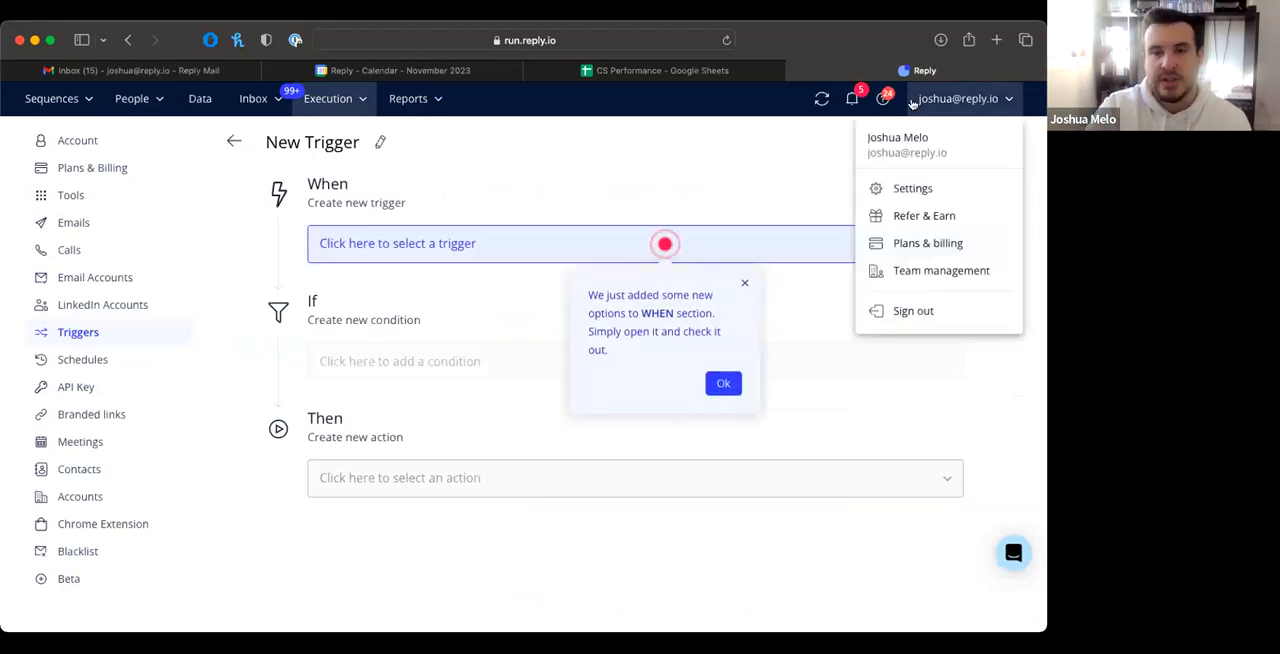
click(559, 240)
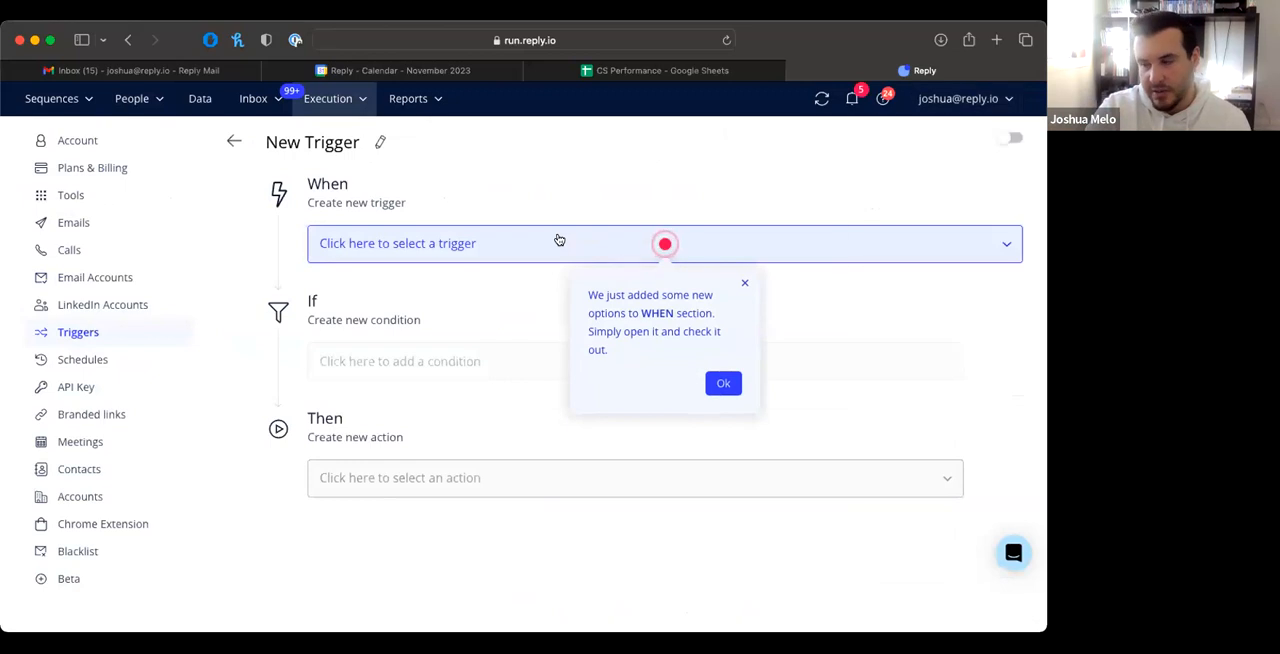
click(558, 240)
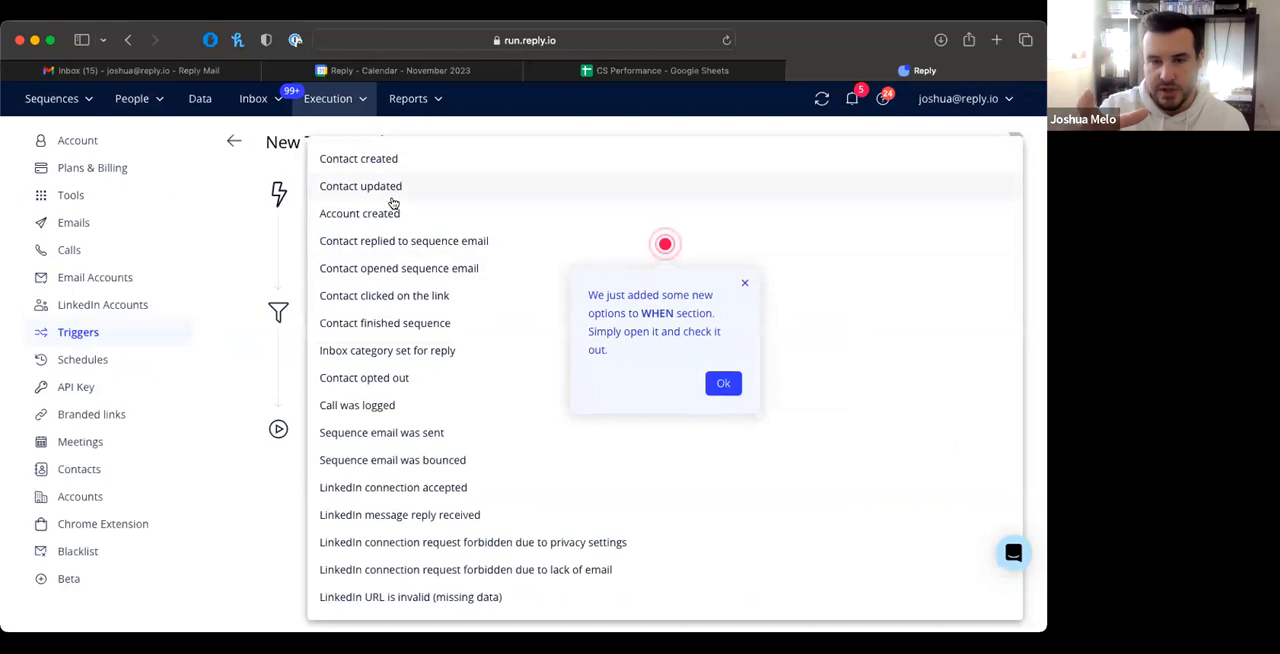
click(389, 270)
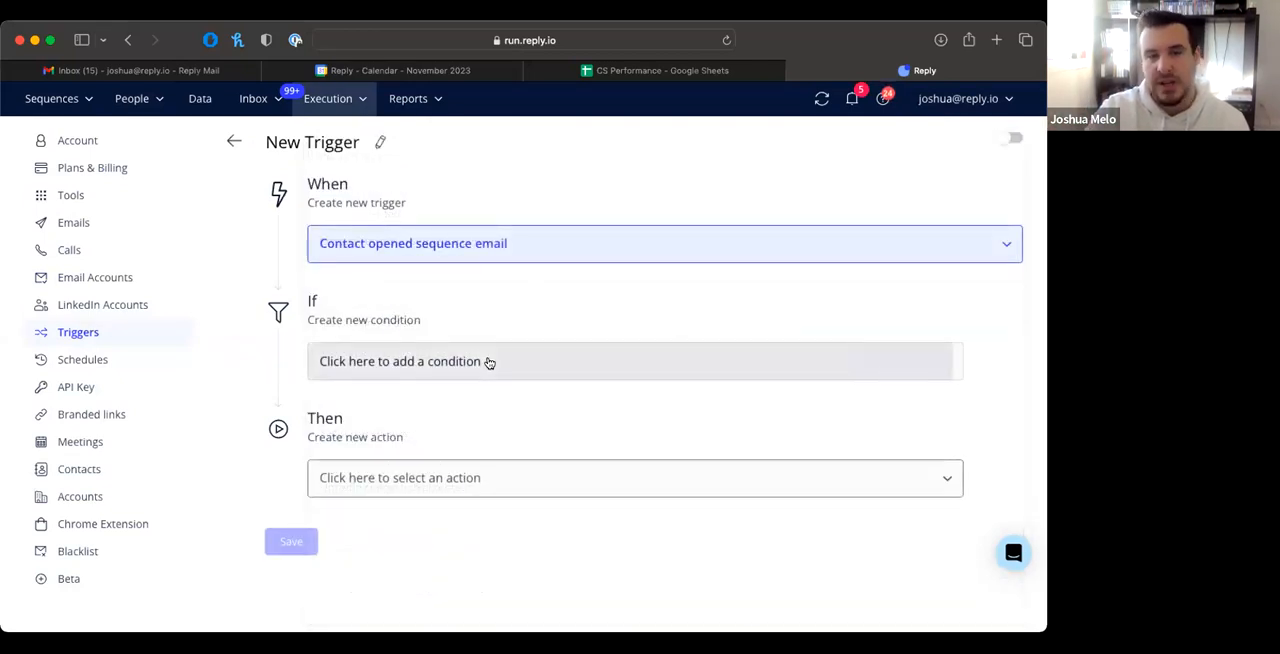
Step: Add an If condition to the new trigger requiring Number of views to be More than 3
click(428, 362)
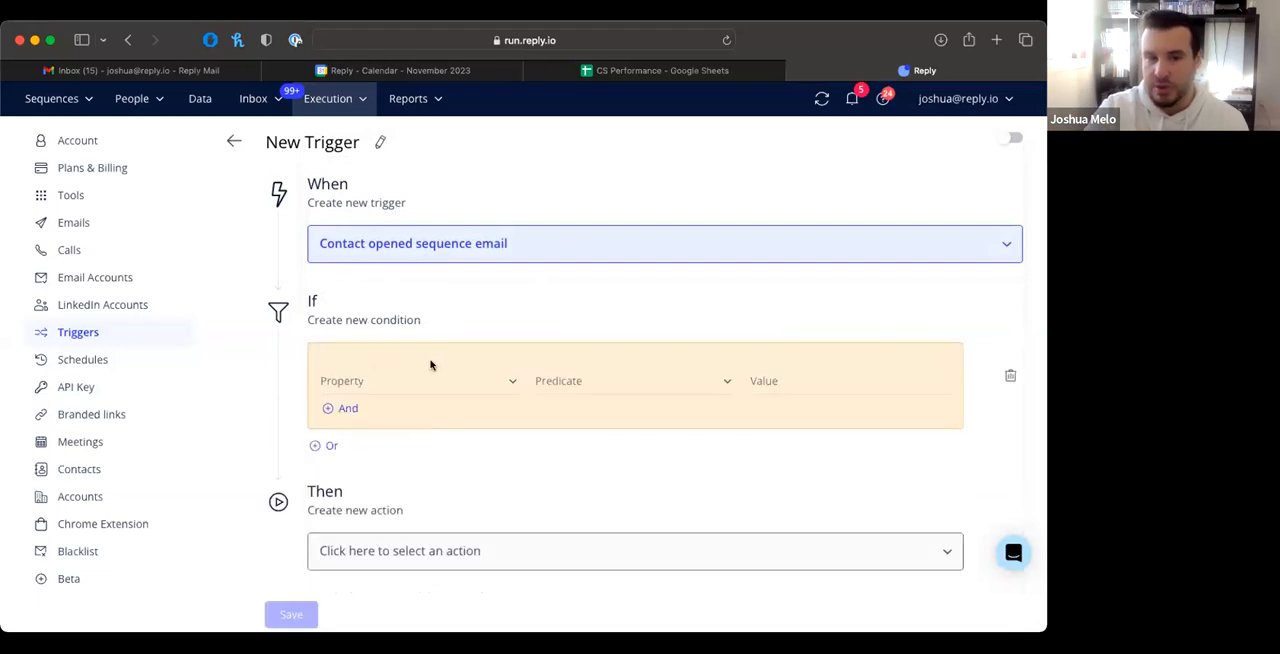
click(485, 381)
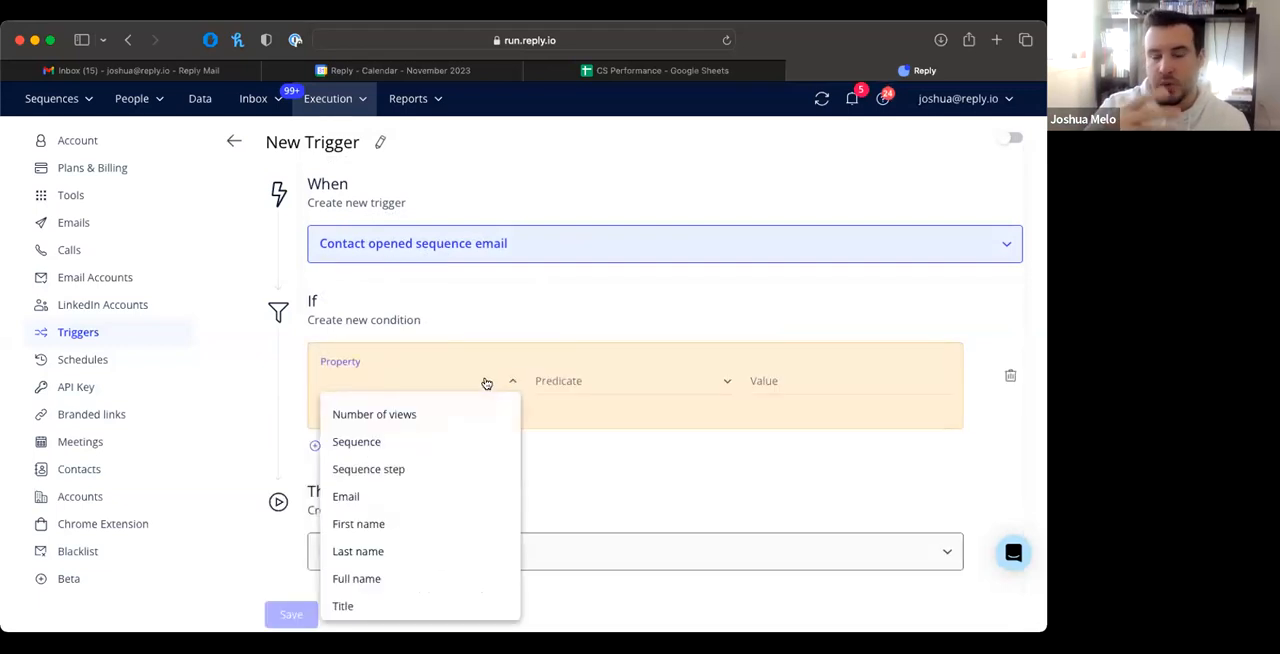
click(430, 414)
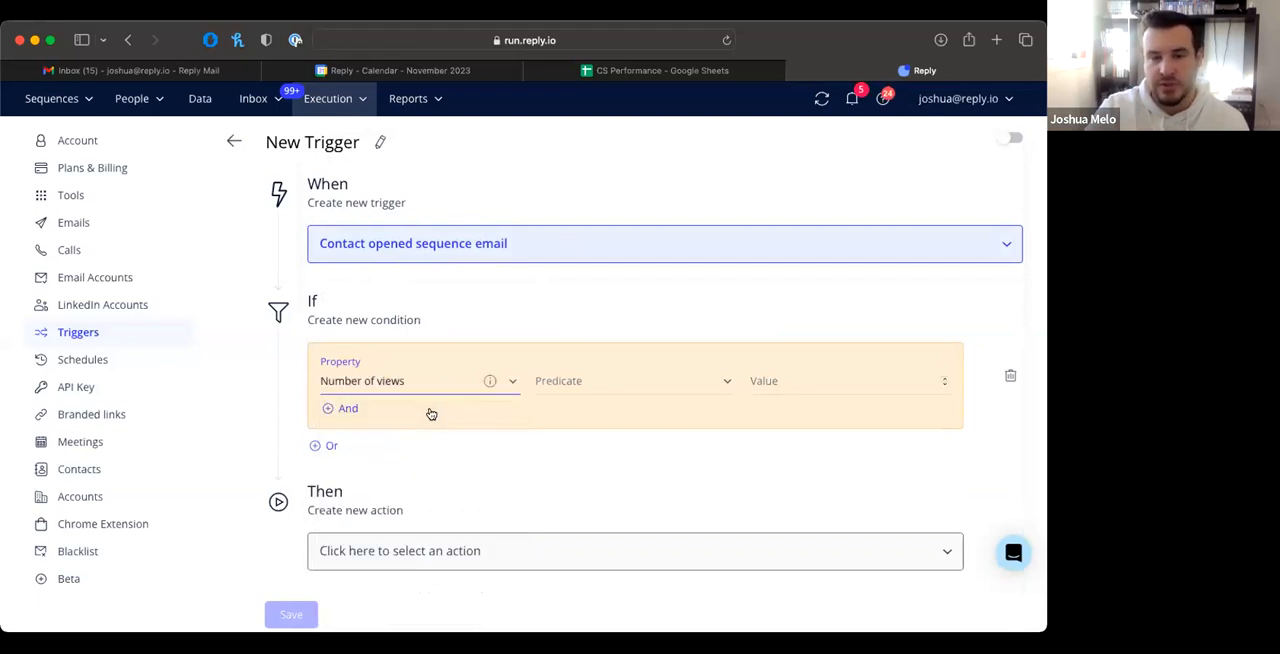
click(617, 376)
click(571, 449)
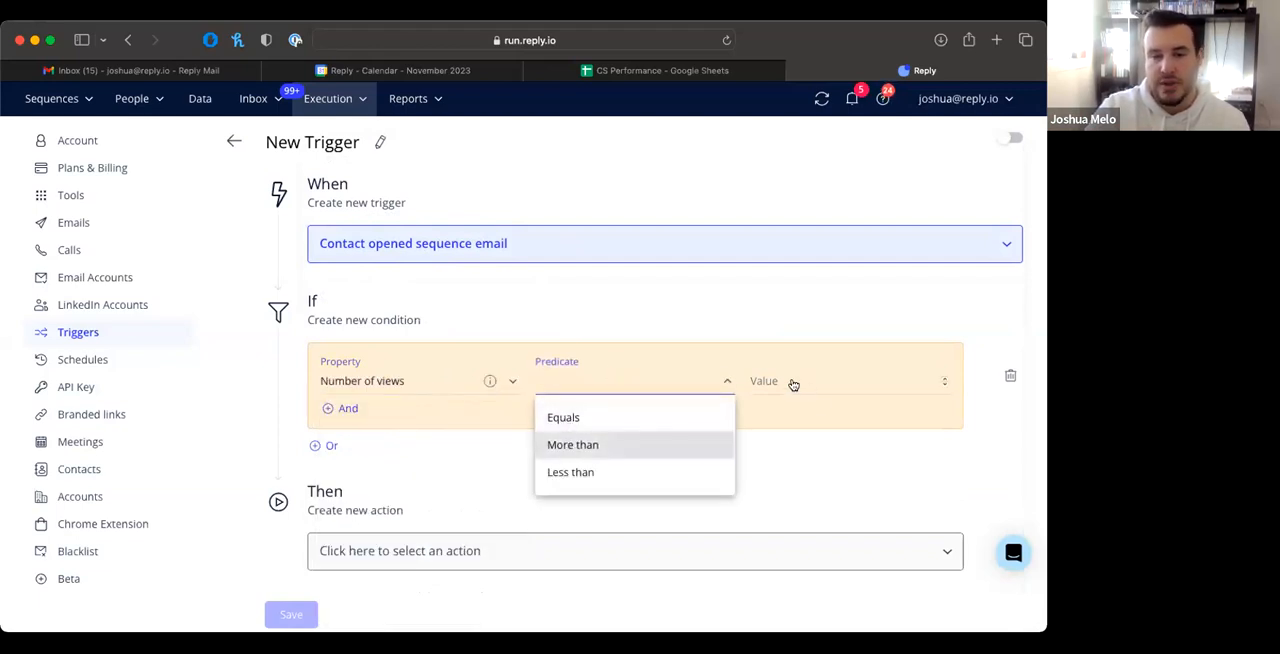
click(786, 381)
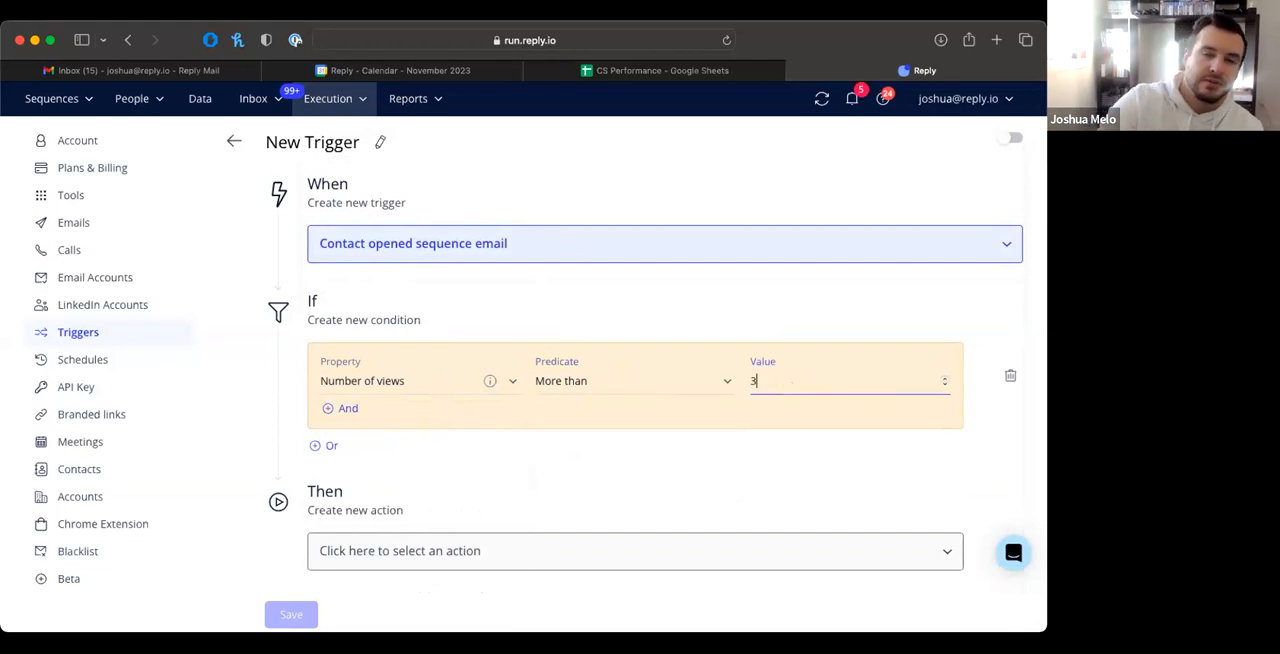
Step: Review the actions available for the trigger's Then section without choosing one
scroll(509, 500, down, 1)
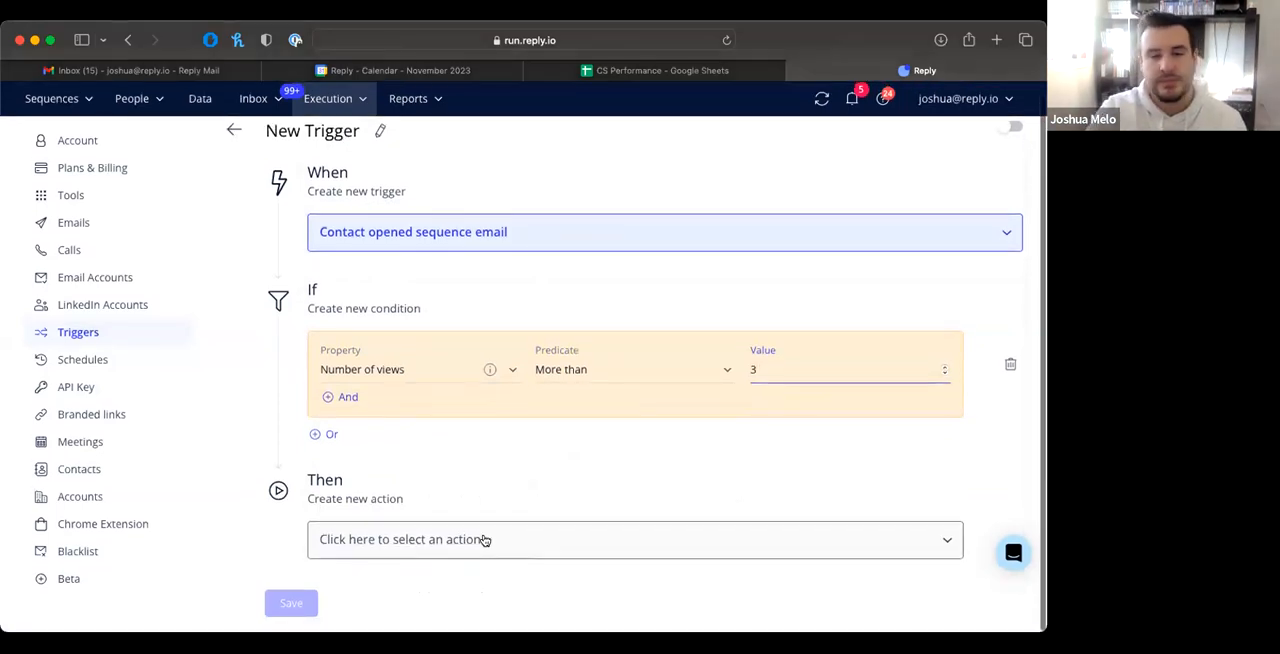
click(484, 540)
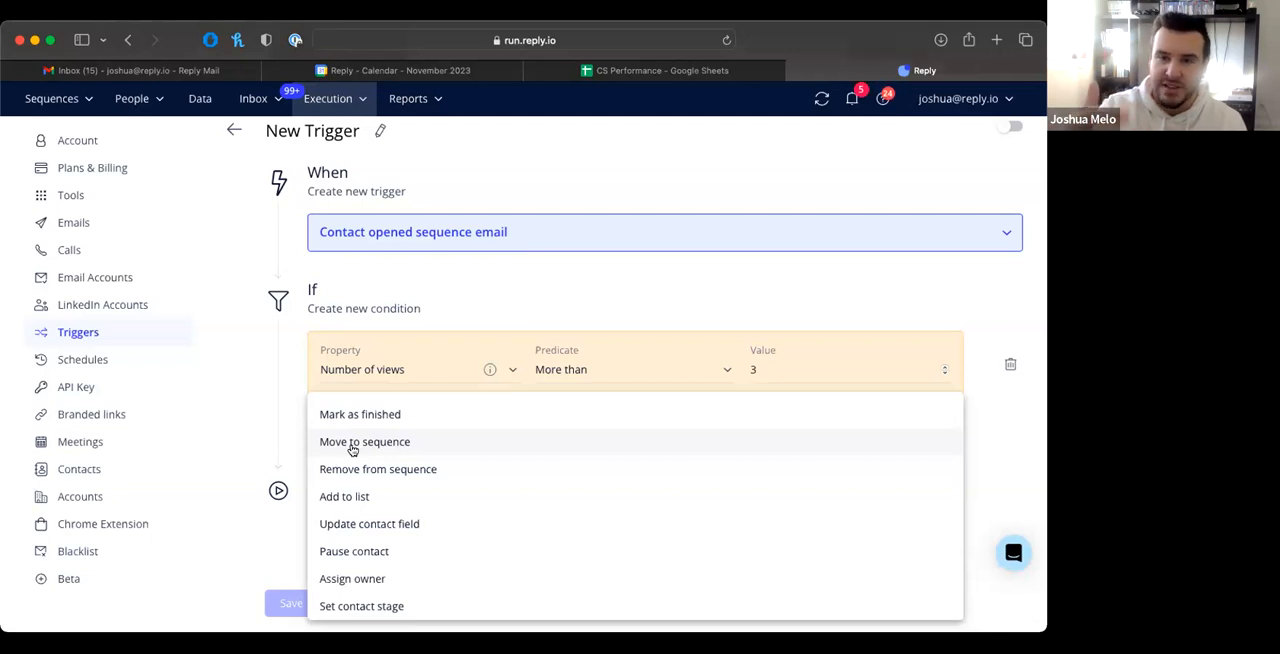
click(292, 437)
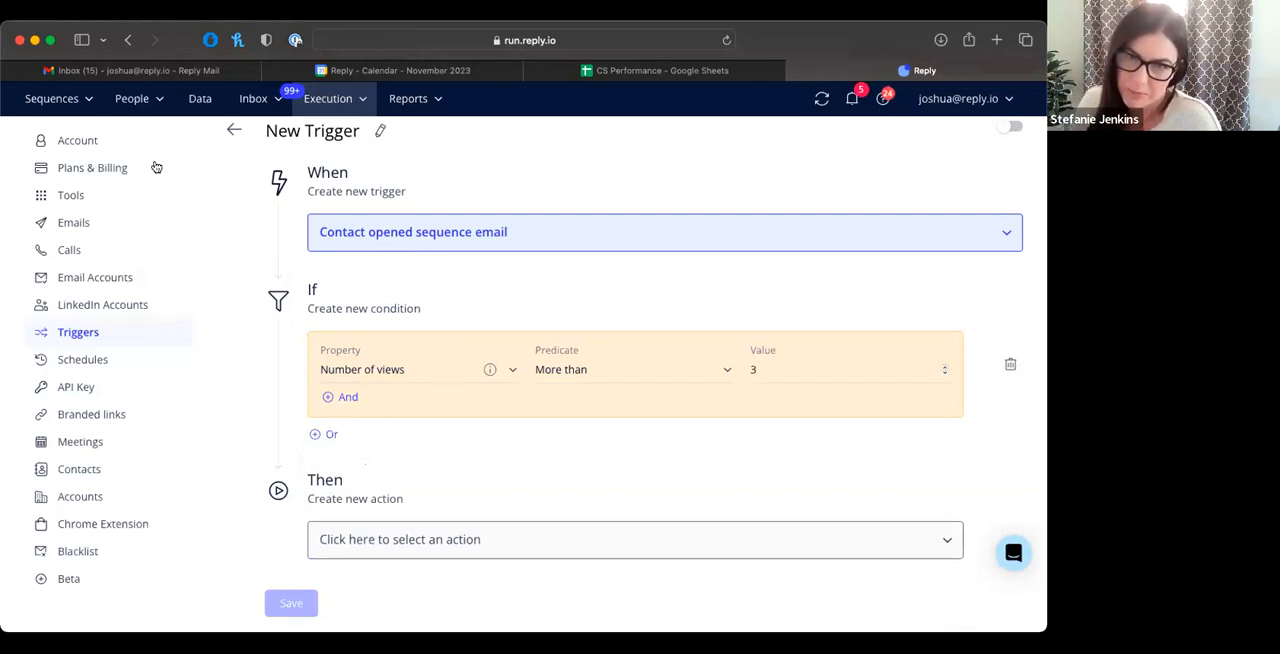
Step: Open the Reply email inbox and review its channel filter options, leaving all channels selected
click(154, 106)
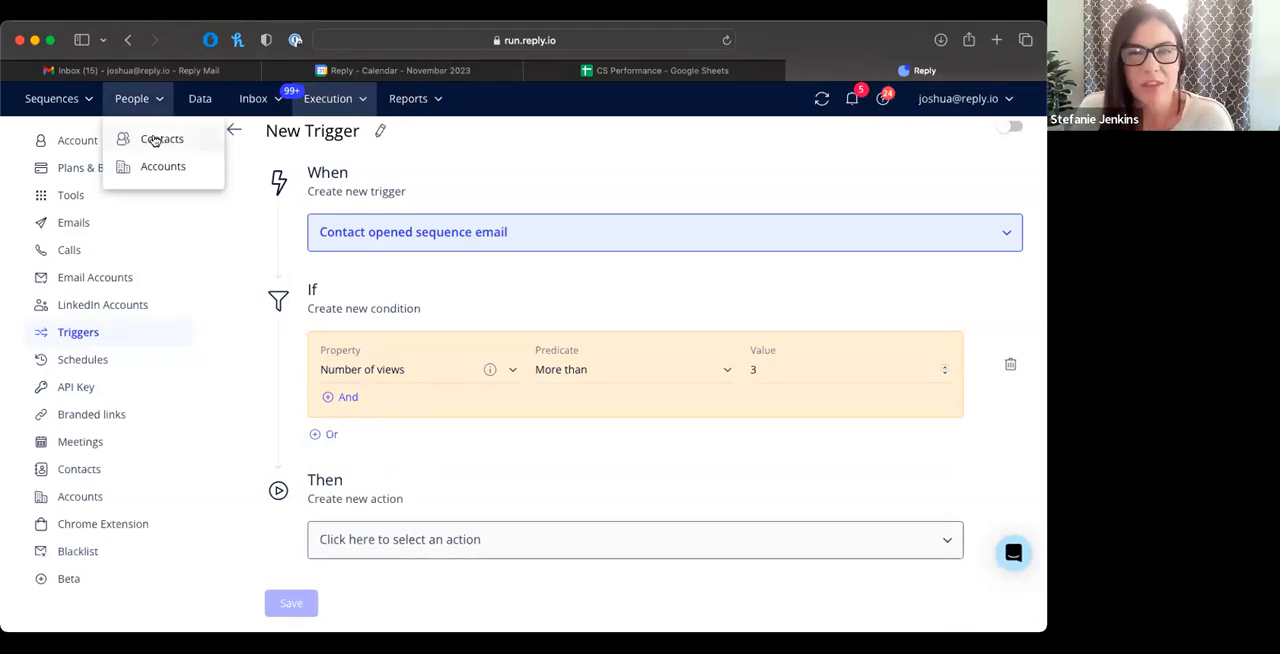
mouse_move(258, 107)
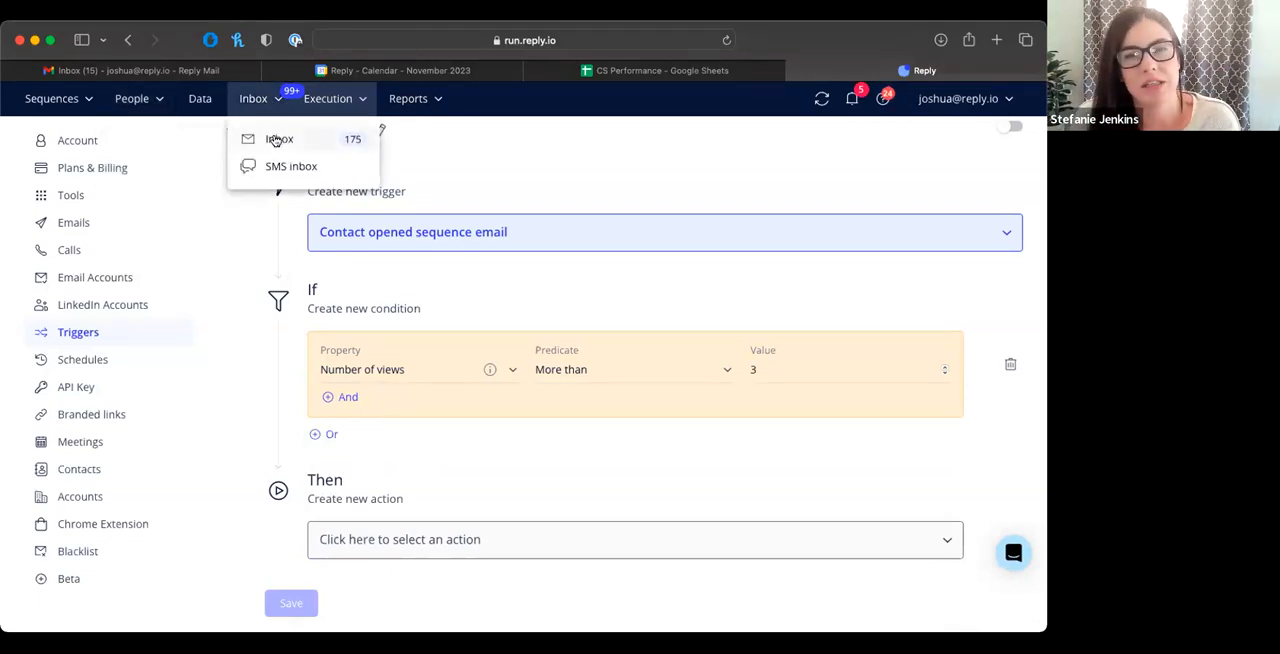
click(276, 140)
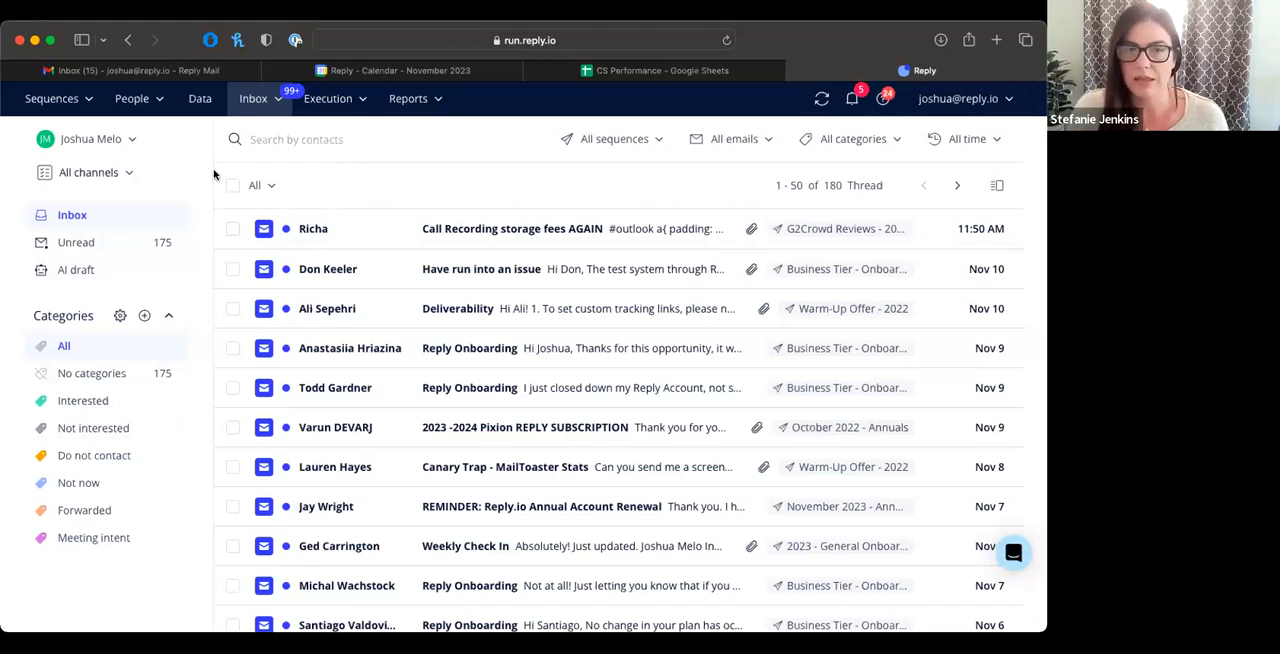
click(129, 172)
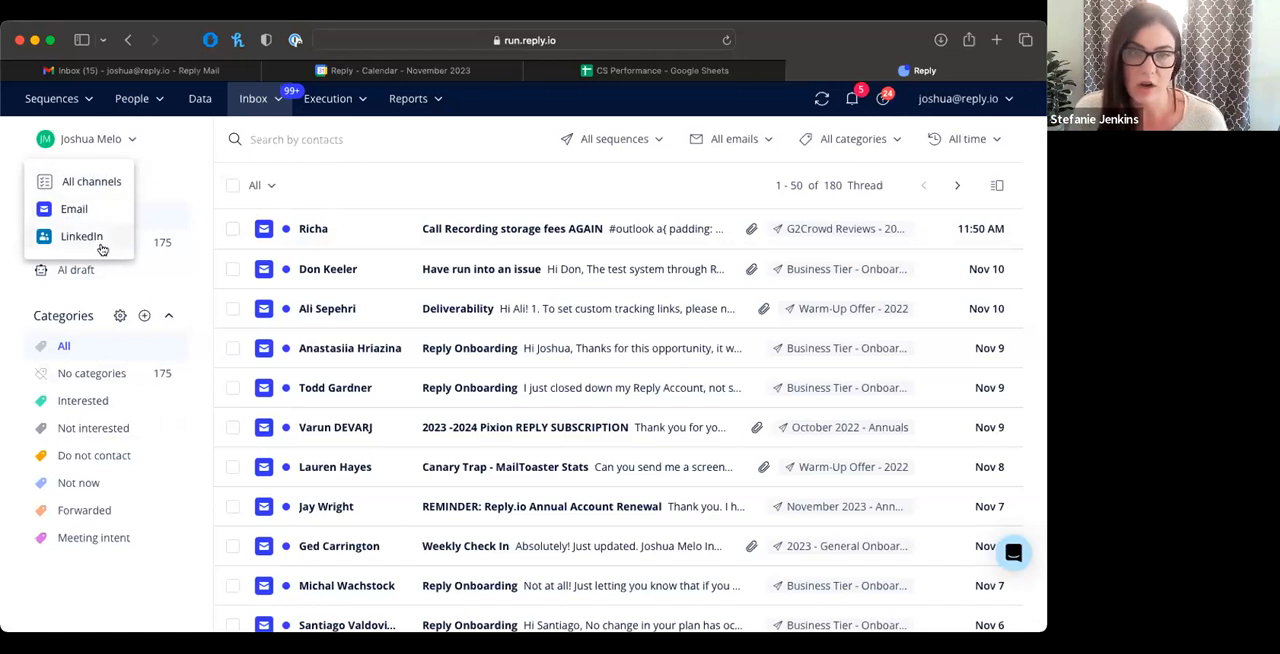
click(145, 179)
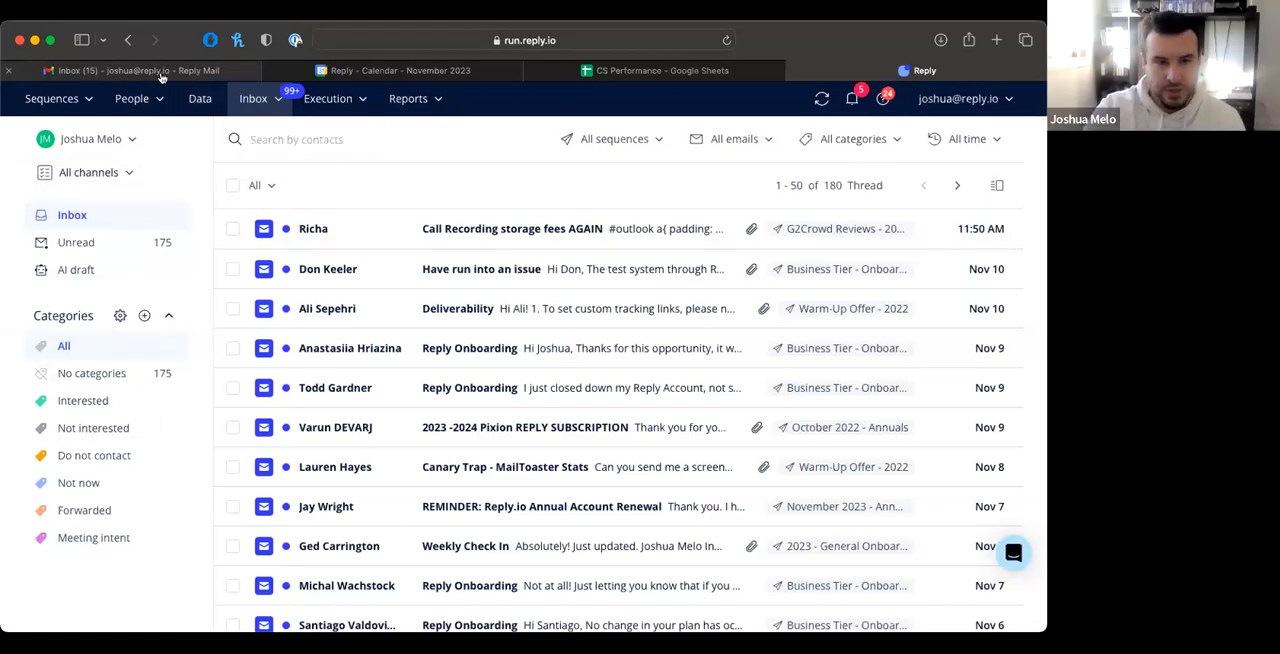
mouse_move(257, 98)
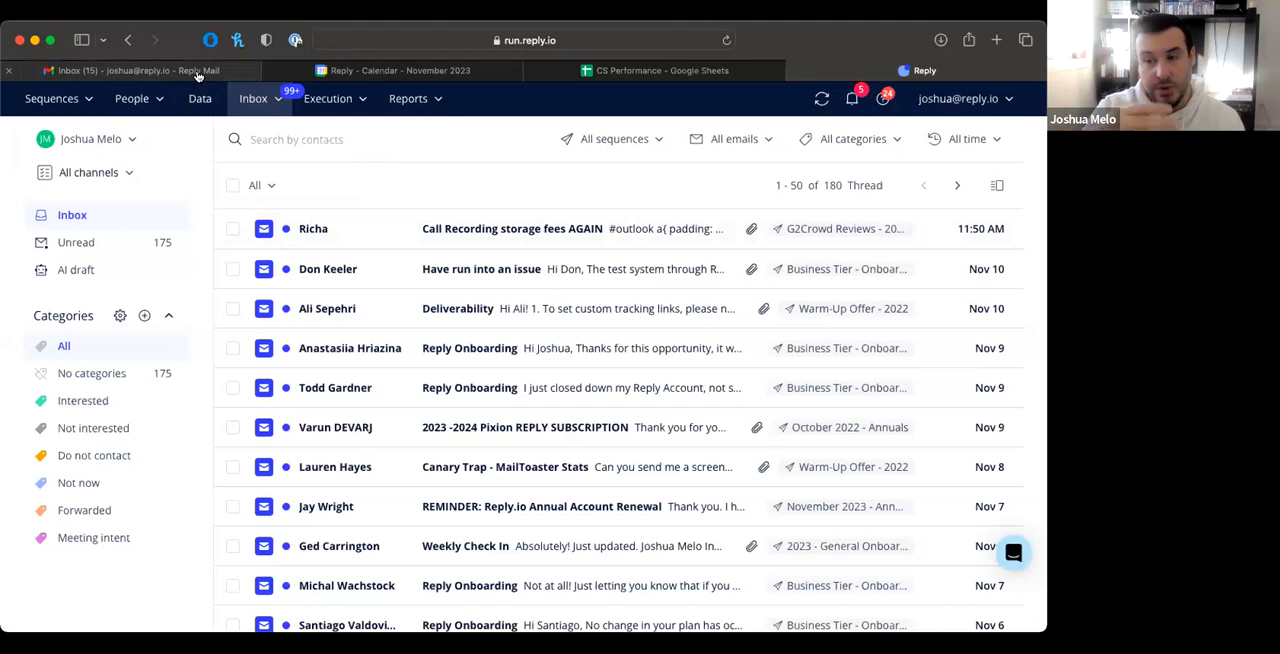
mouse_move(198, 76)
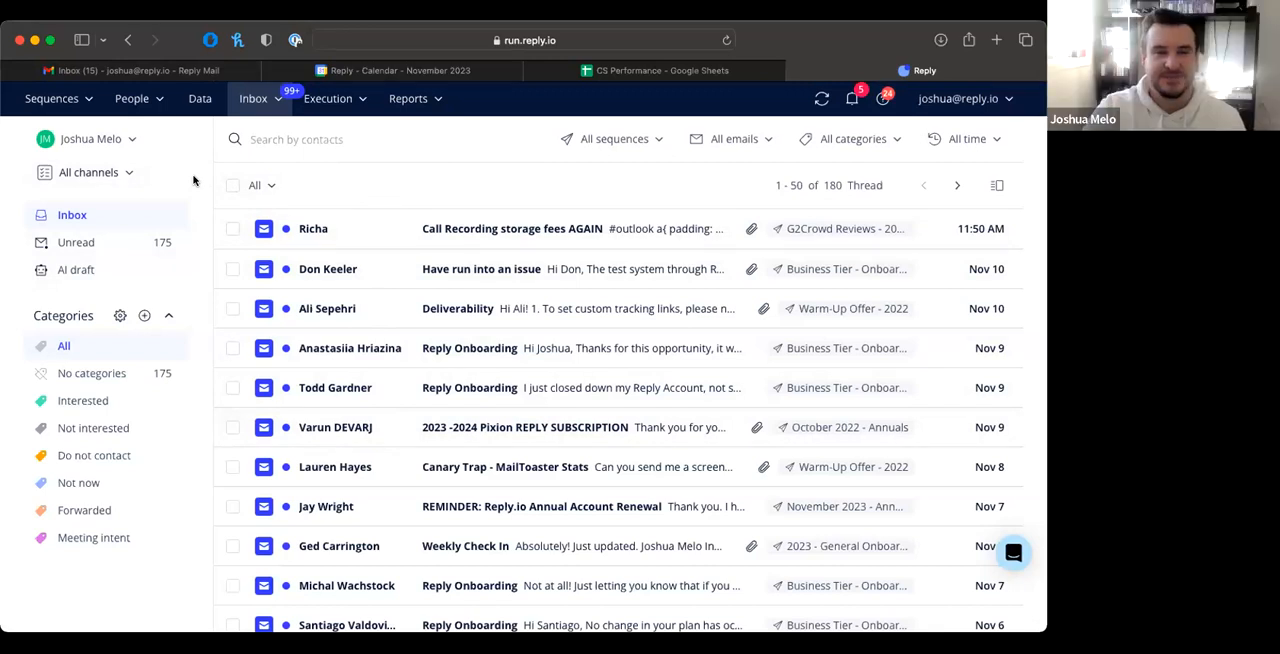
Step: Review the report types available, without opening a report
click(415, 100)
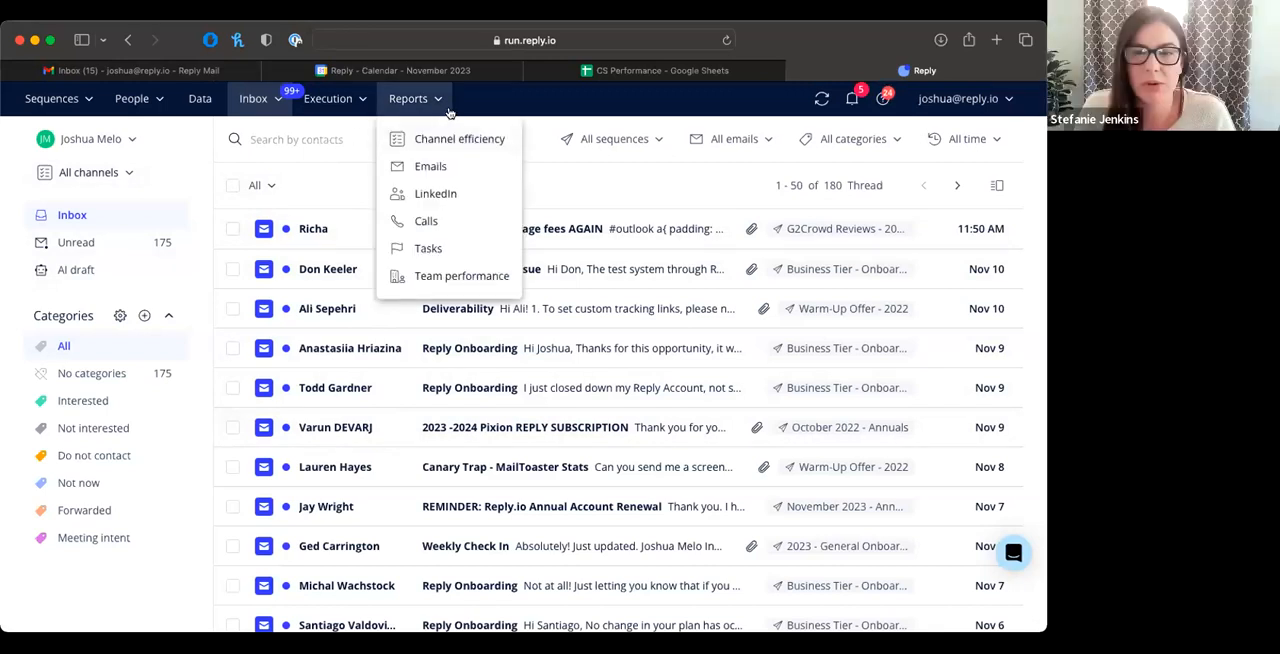
click(449, 112)
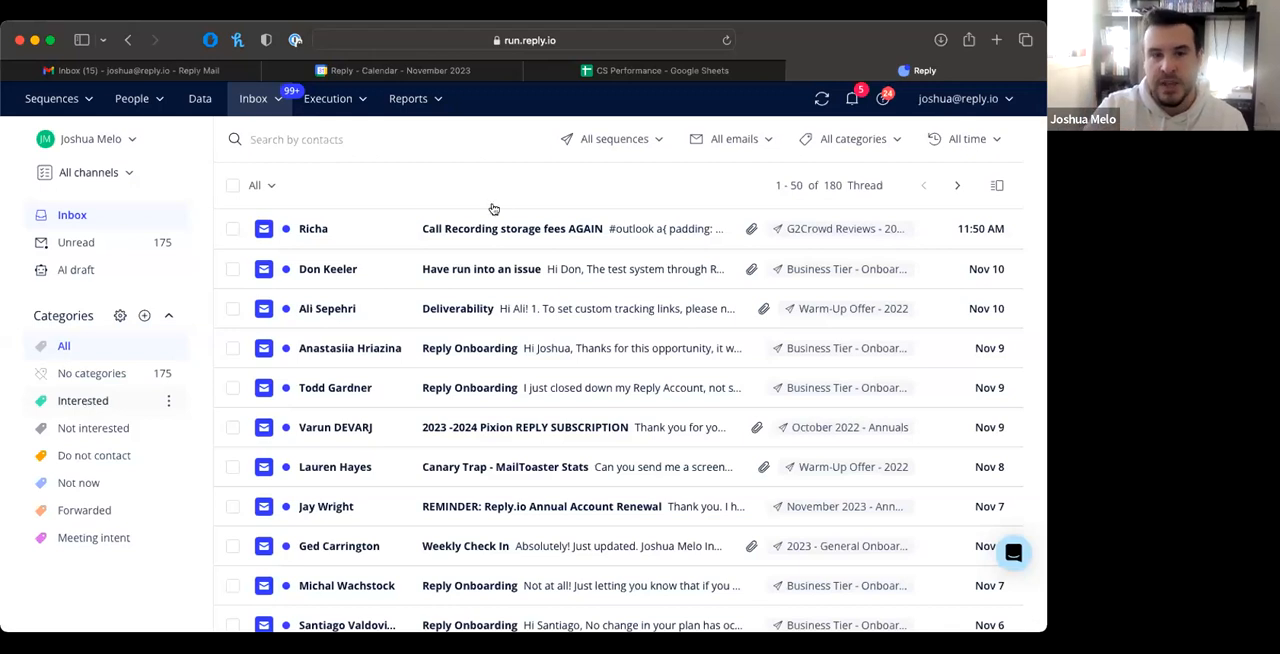
Step: Review the inbox filters for sequences and email accounts without applying either
click(656, 141)
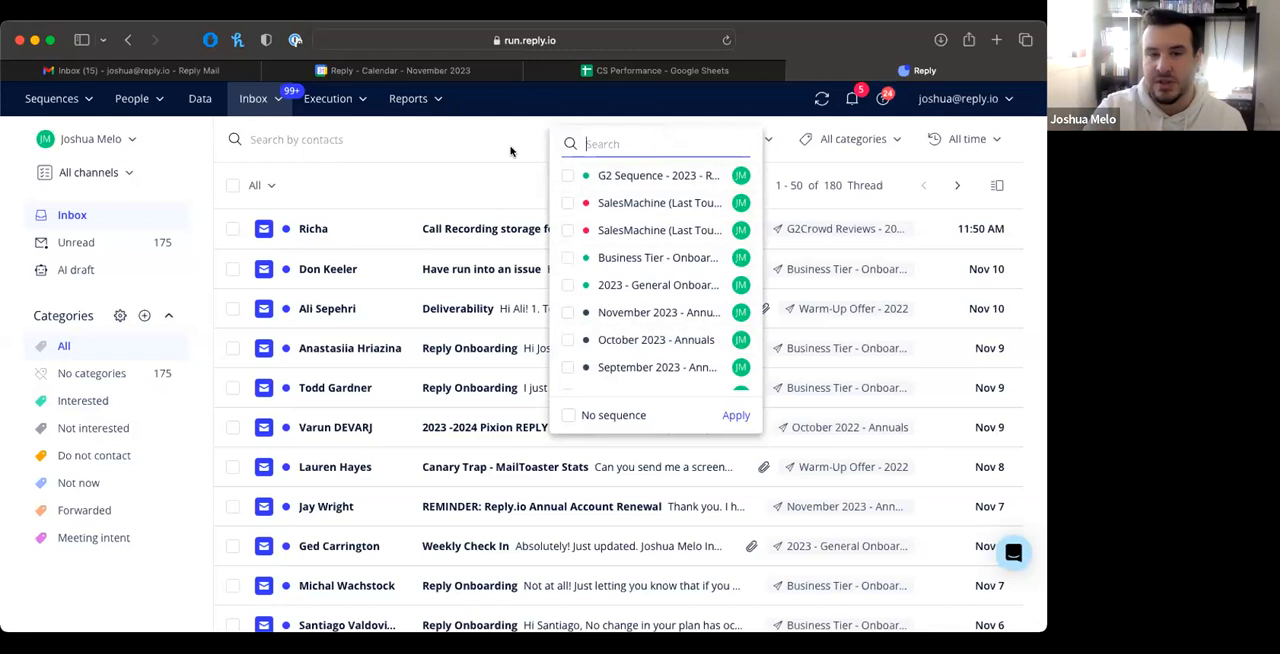
click(773, 142)
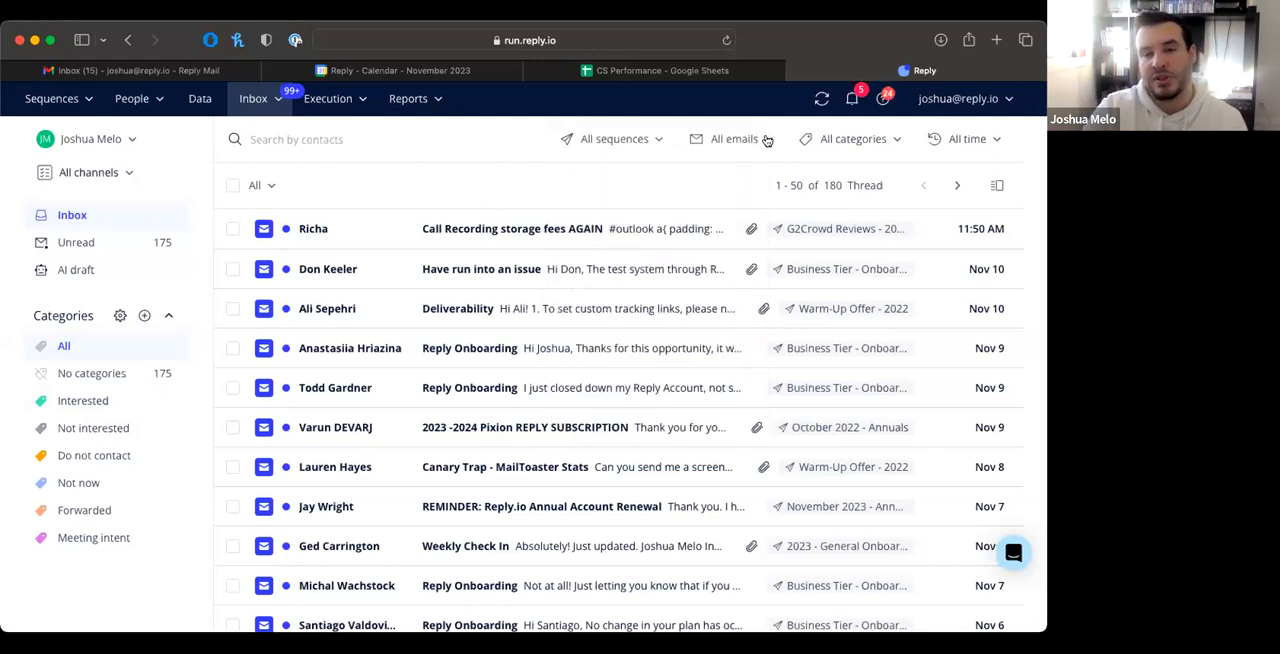
click(767, 141)
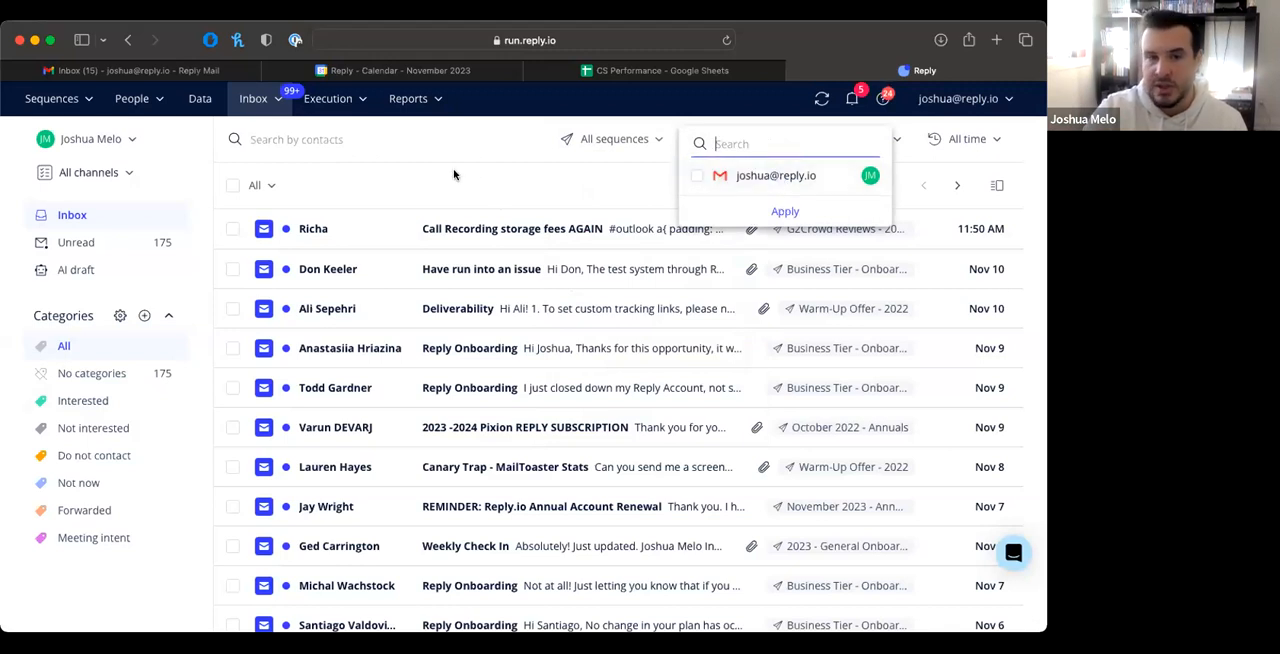
click(477, 144)
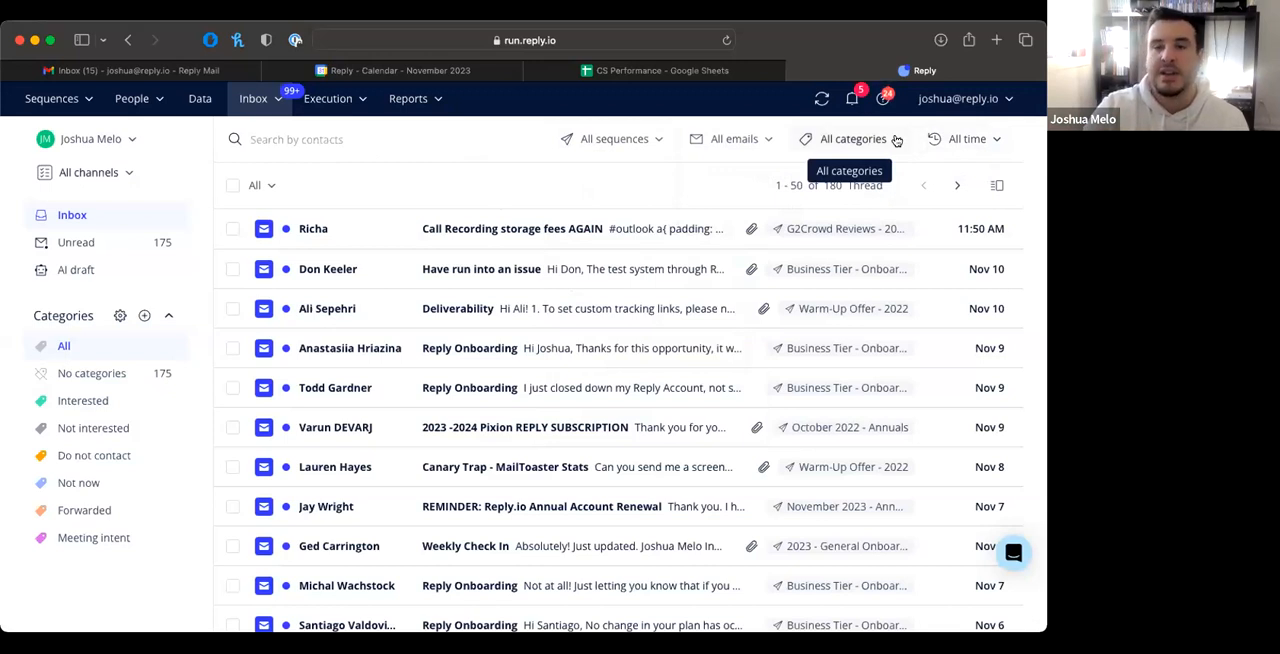
Step: Review the inbox's time and channel filter options, leaving the threads unfiltered
click(975, 108)
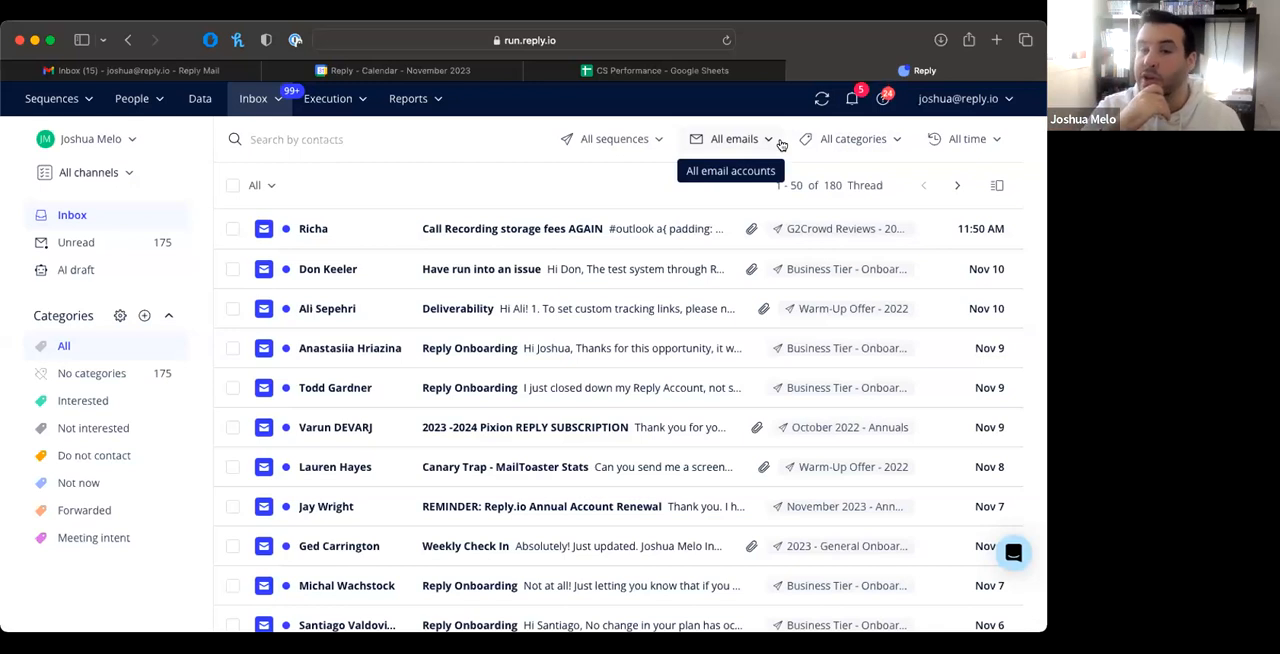
click(129, 175)
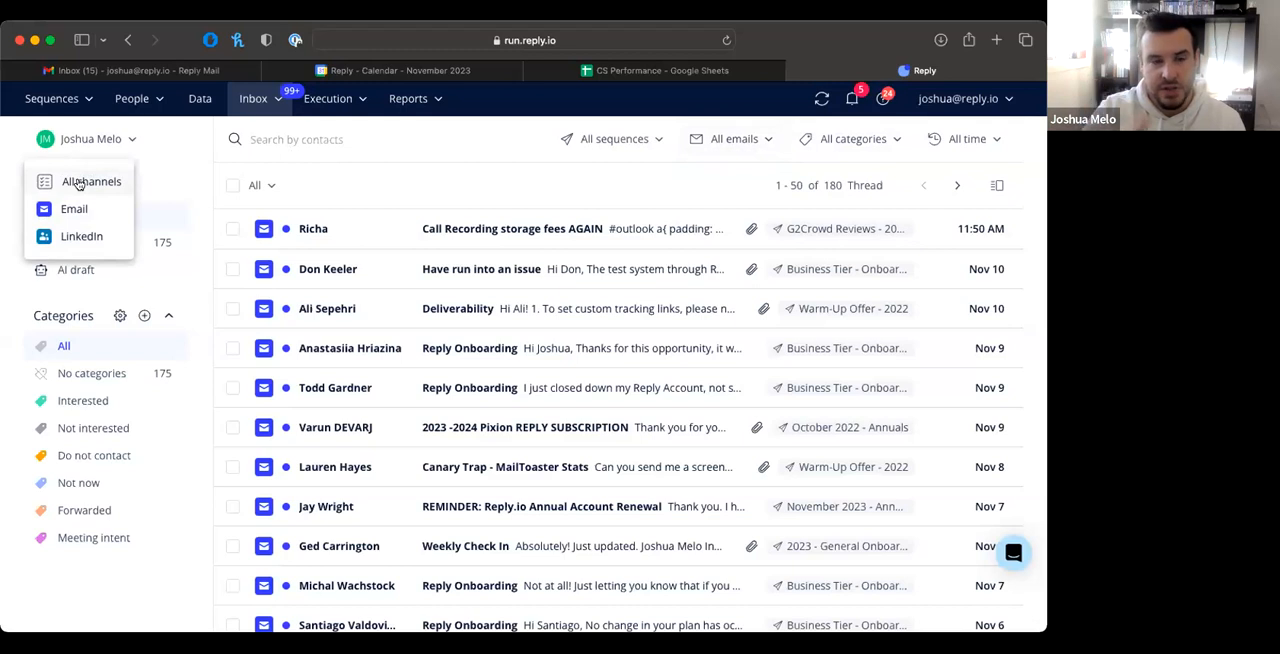
click(171, 176)
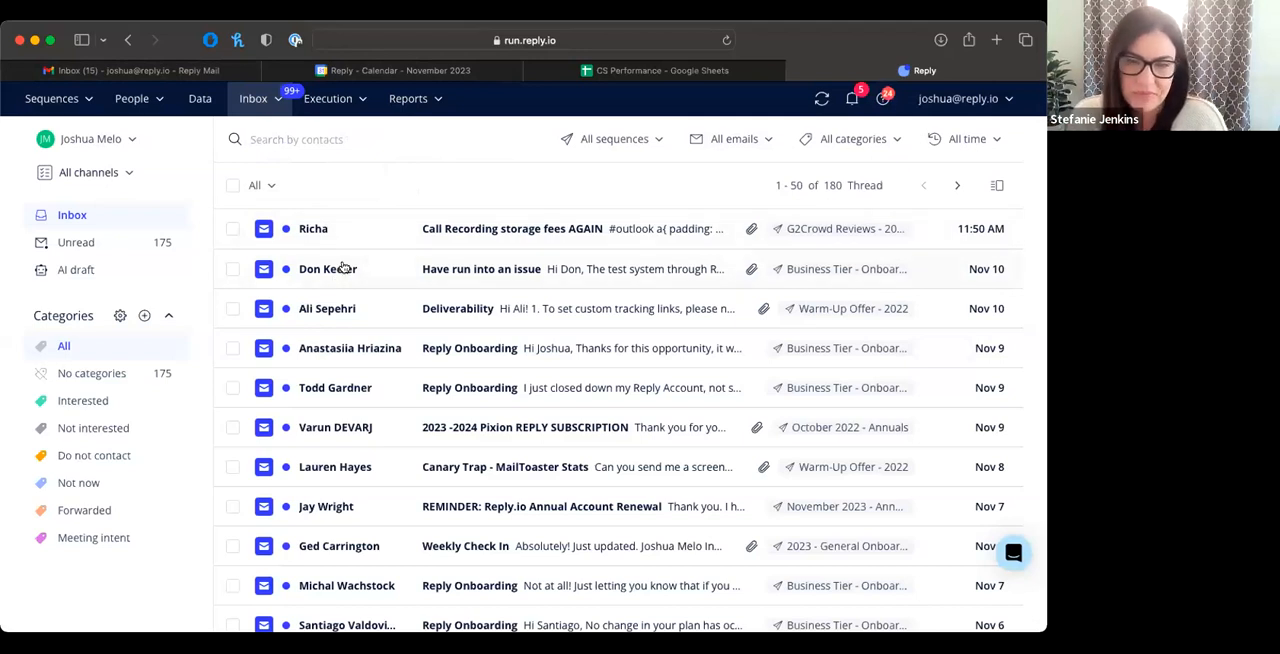
Step: Open the Channel Efficiency report and review its best channels, replies and meetings booked sections
click(430, 101)
click(428, 104)
click(430, 104)
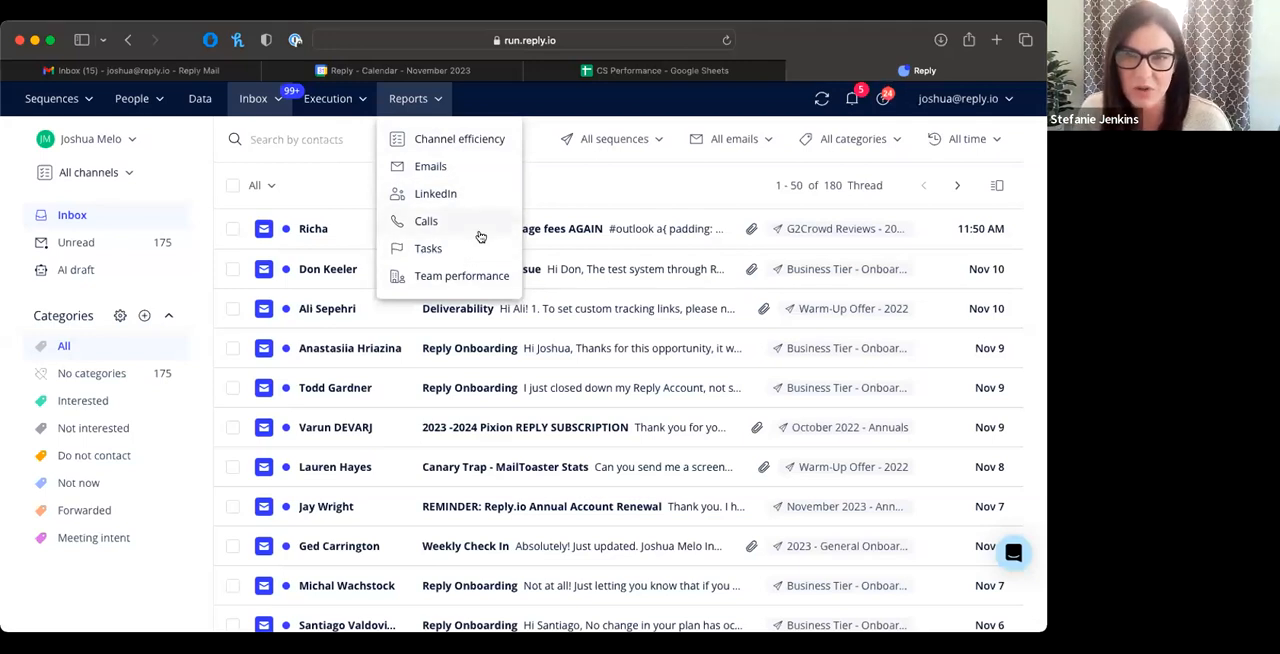
click(483, 141)
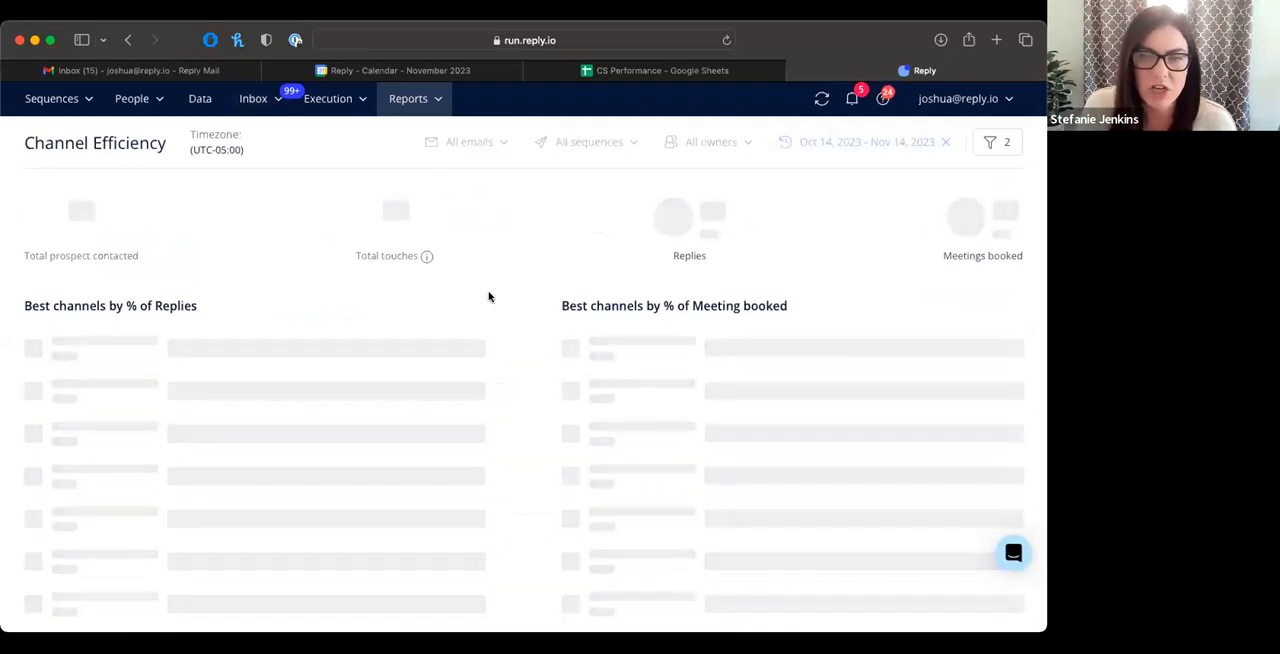
scroll(489, 297, down, 1)
scroll(489, 297, down, 2)
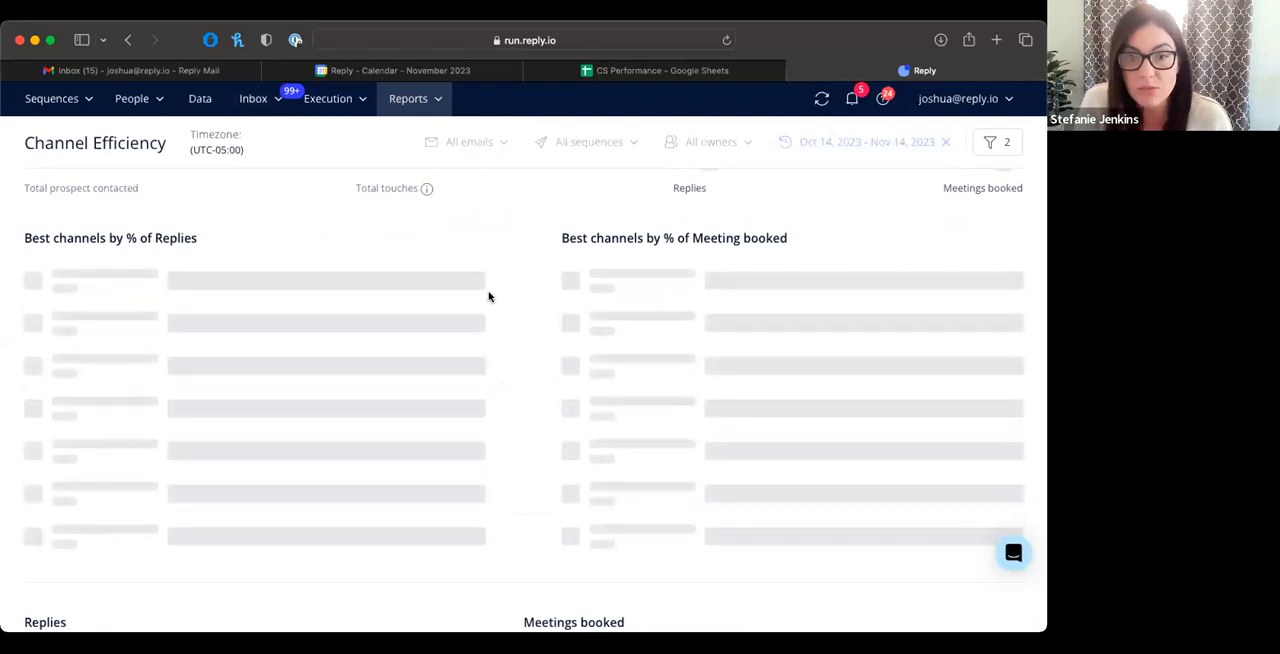
scroll(489, 297, down, 6)
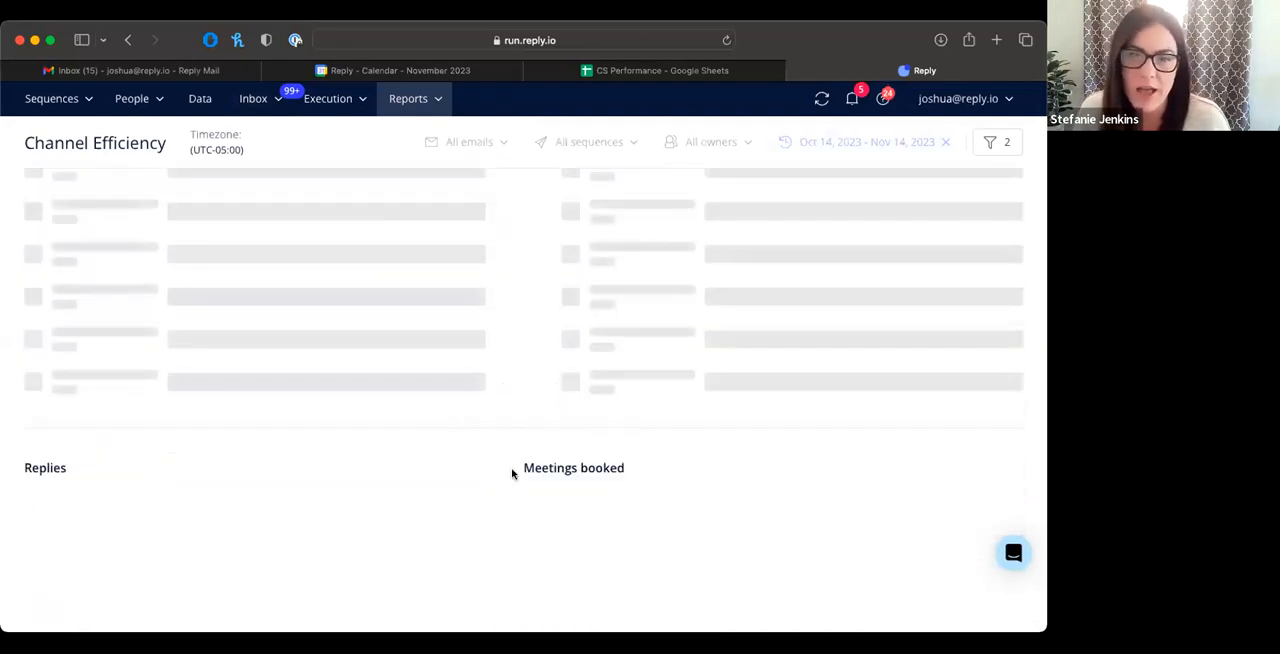
scroll(514, 466, down, 3)
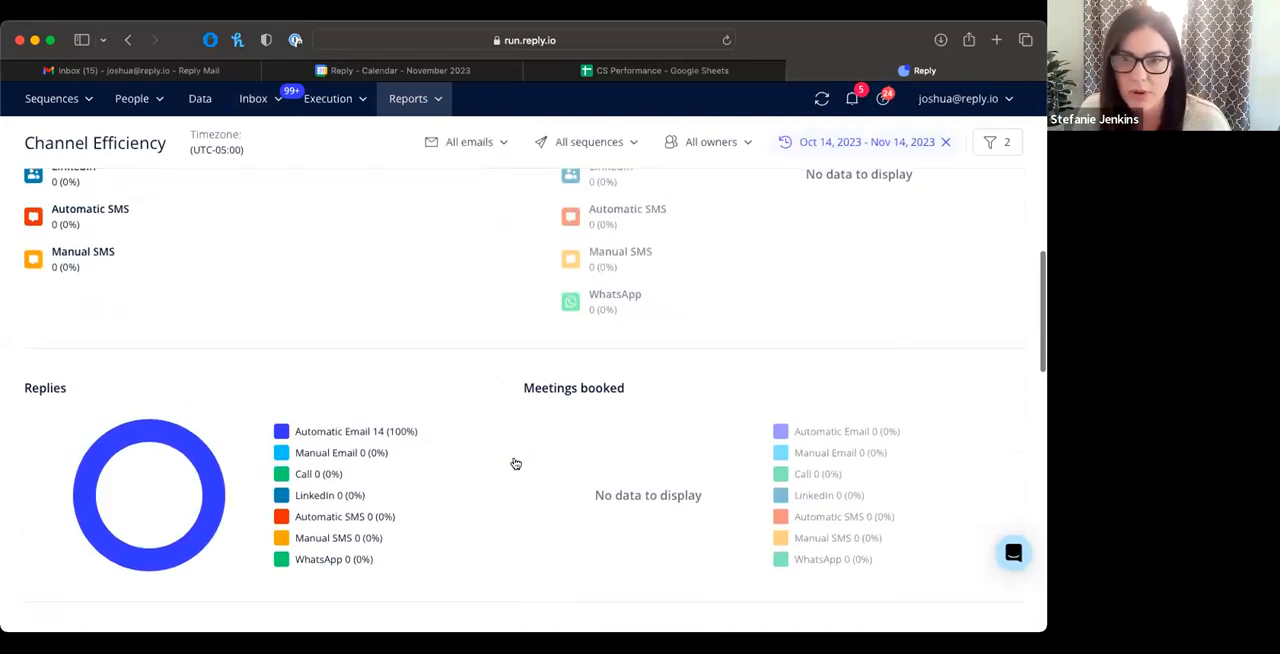
scroll(515, 464, up, 1)
scroll(515, 464, up, 3)
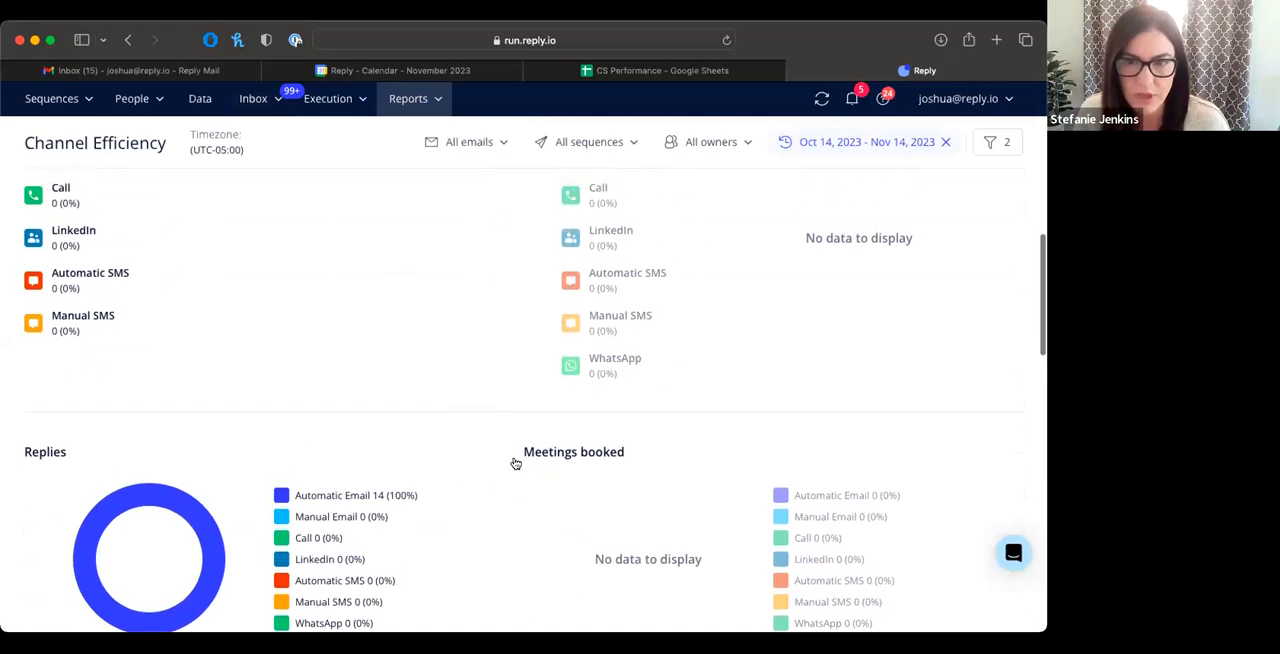
scroll(516, 466, up, 8)
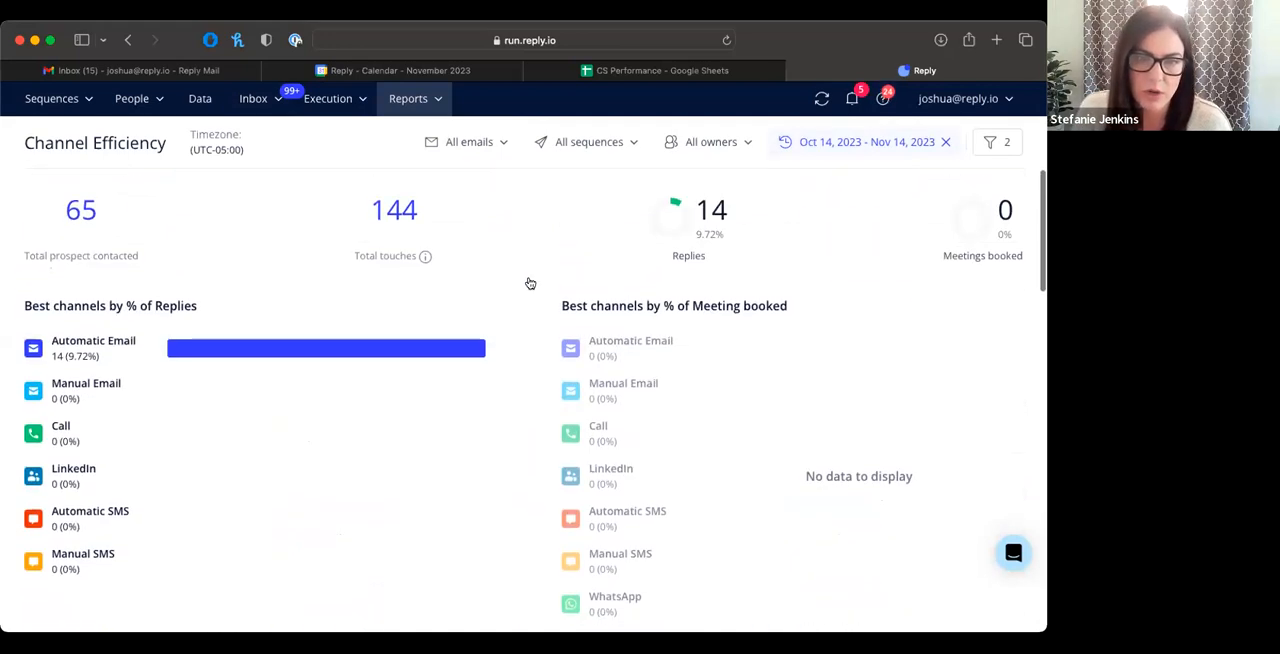
Step: Open the Emails report and review its metrics and chart, with the results broken down by sequence
click(434, 99)
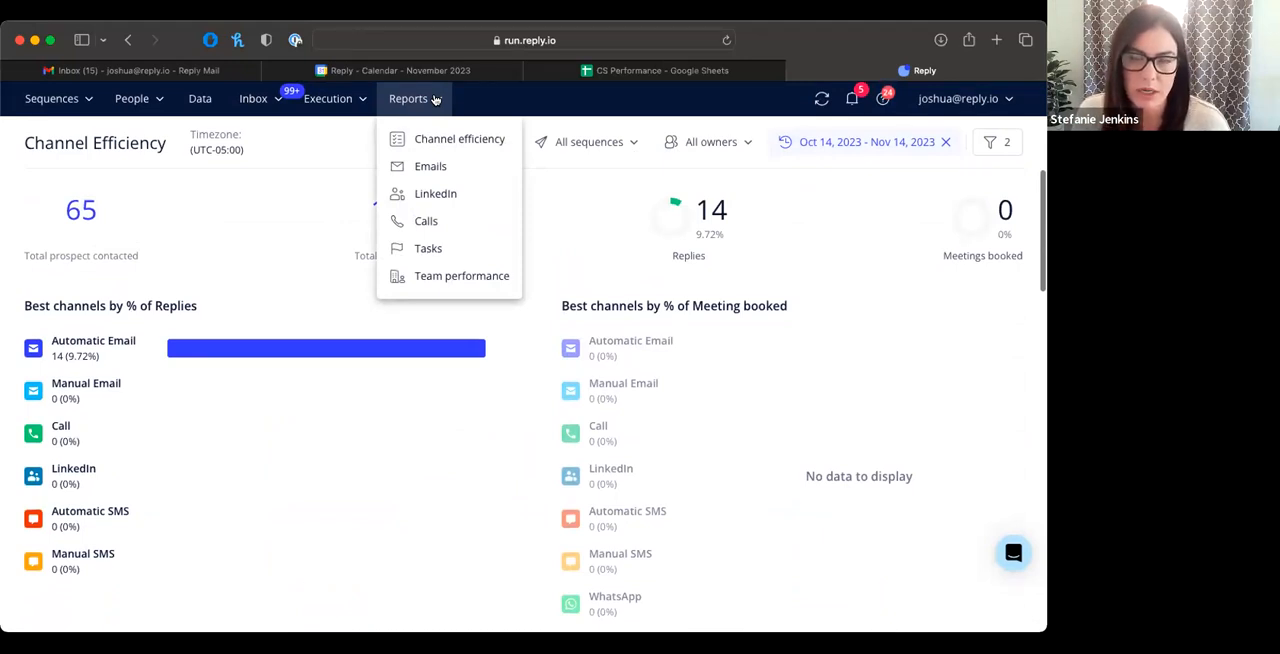
click(431, 167)
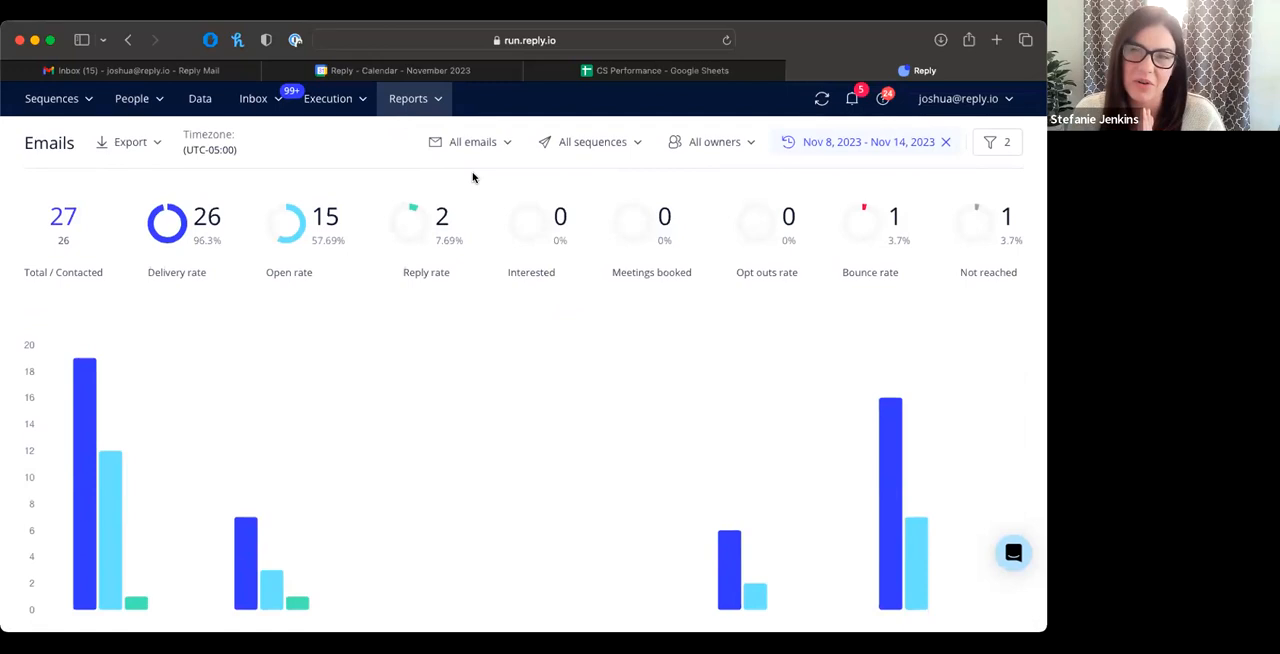
scroll(472, 178, down, 5)
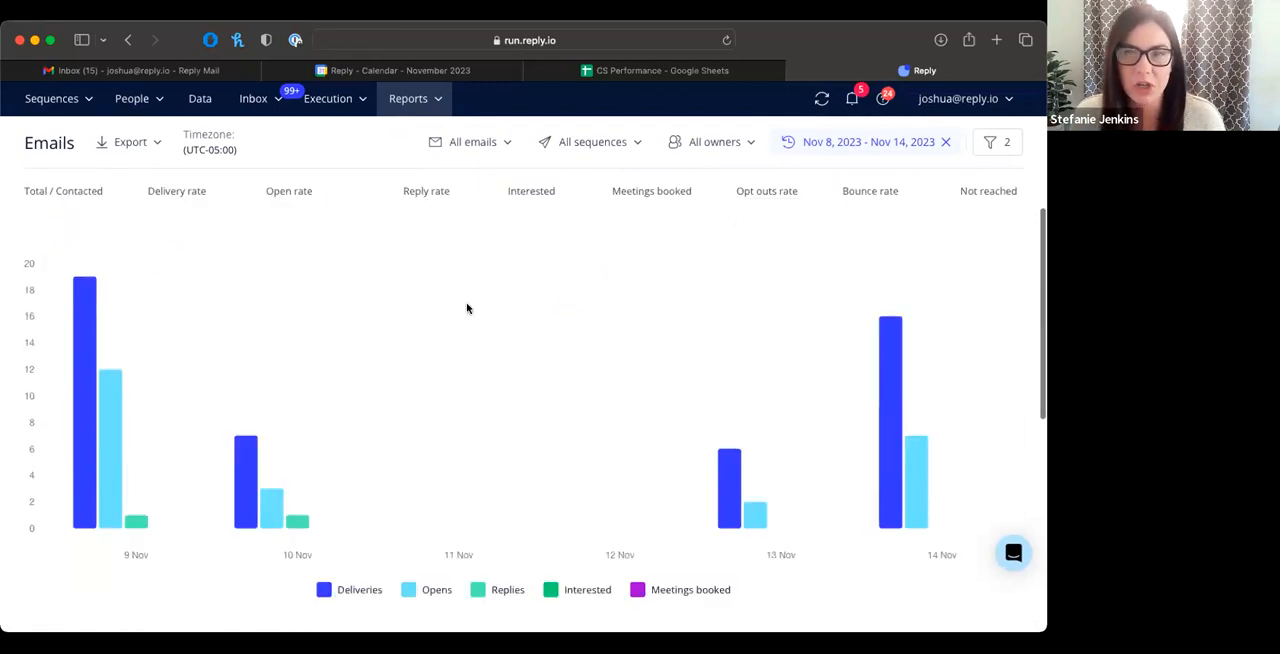
scroll(466, 308, down, 3)
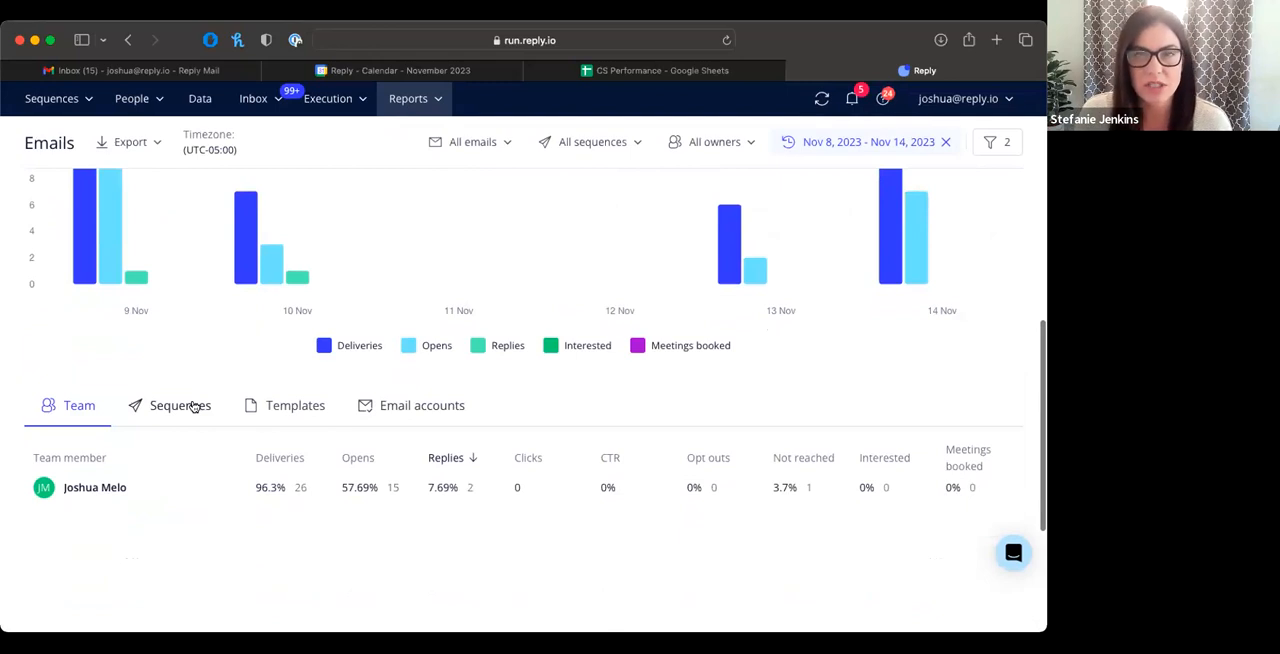
click(193, 405)
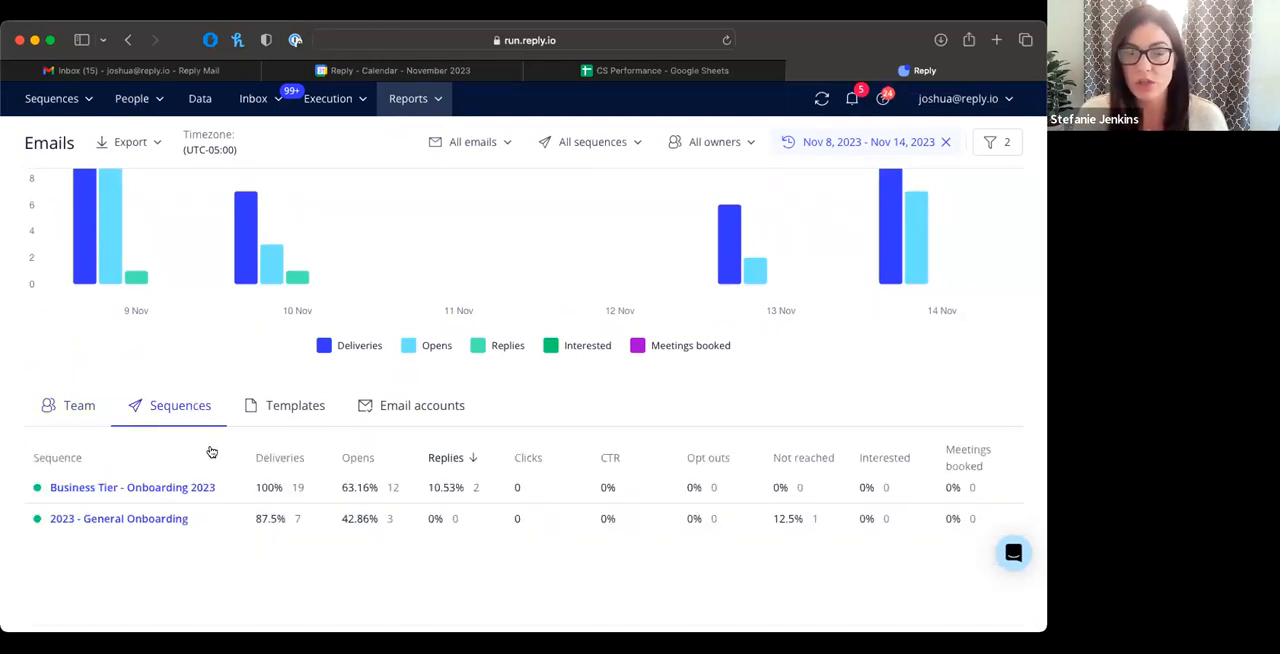
scroll(209, 451, up, 1)
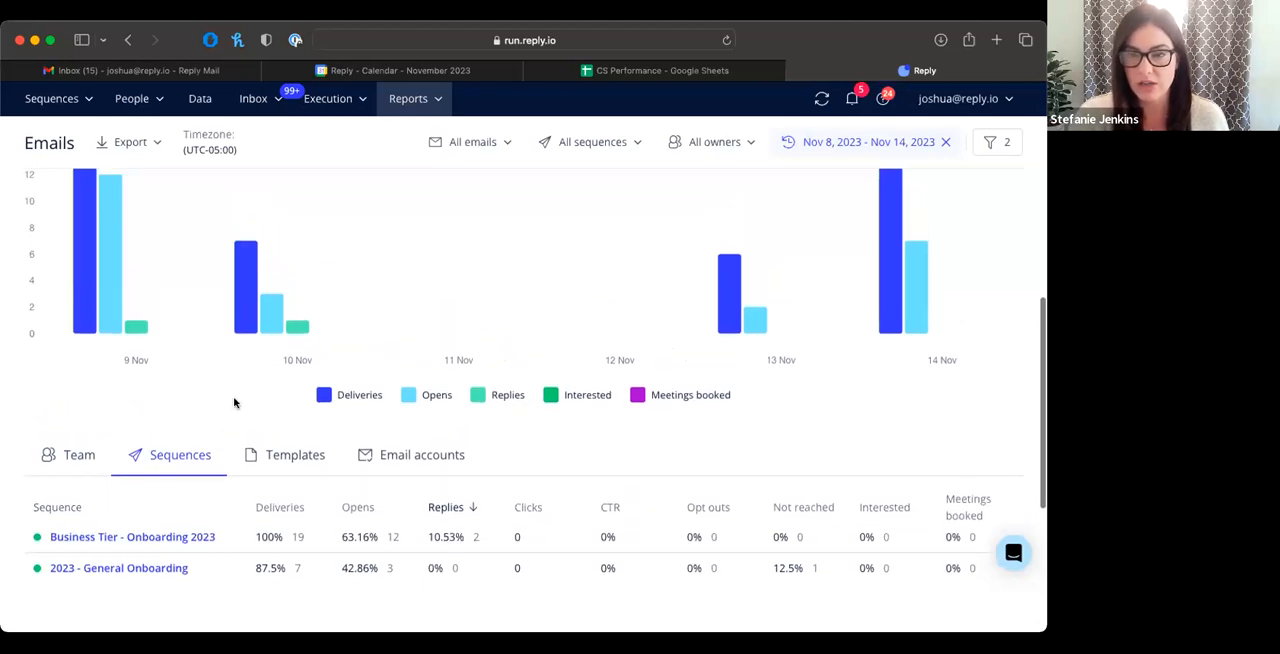
scroll(234, 408, up, 5)
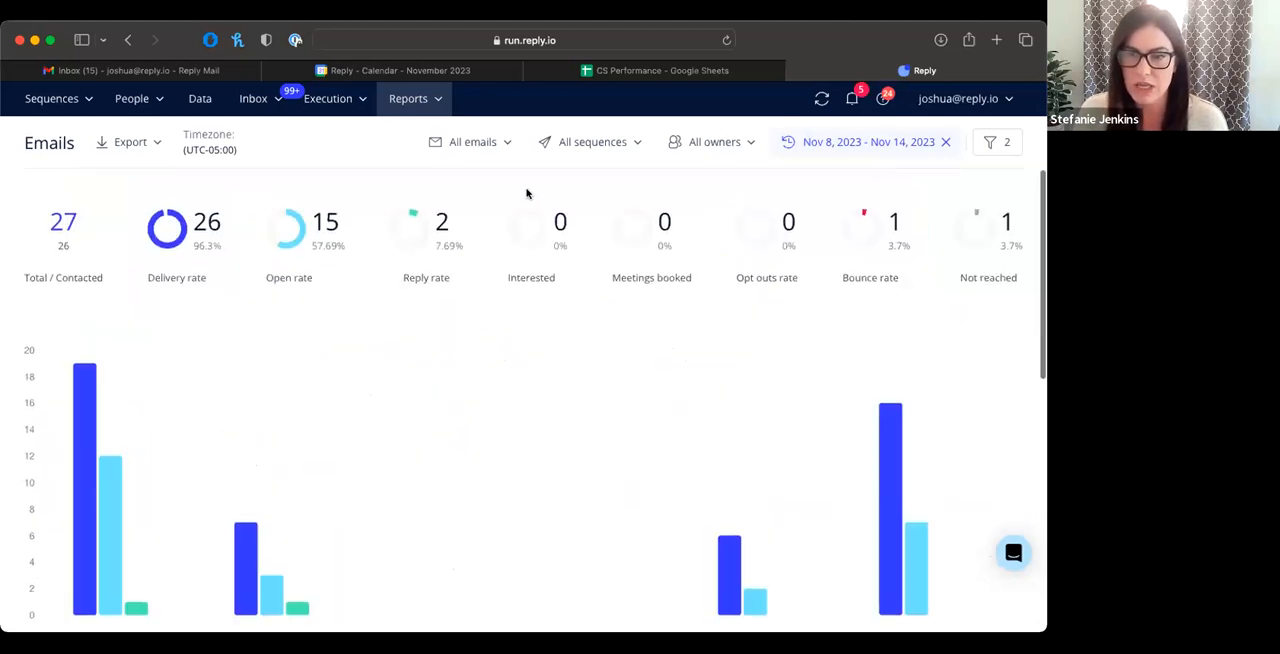
Step: Review the Emails report's date range presets and full filter list, including the Industry filter, without applying anything
click(821, 143)
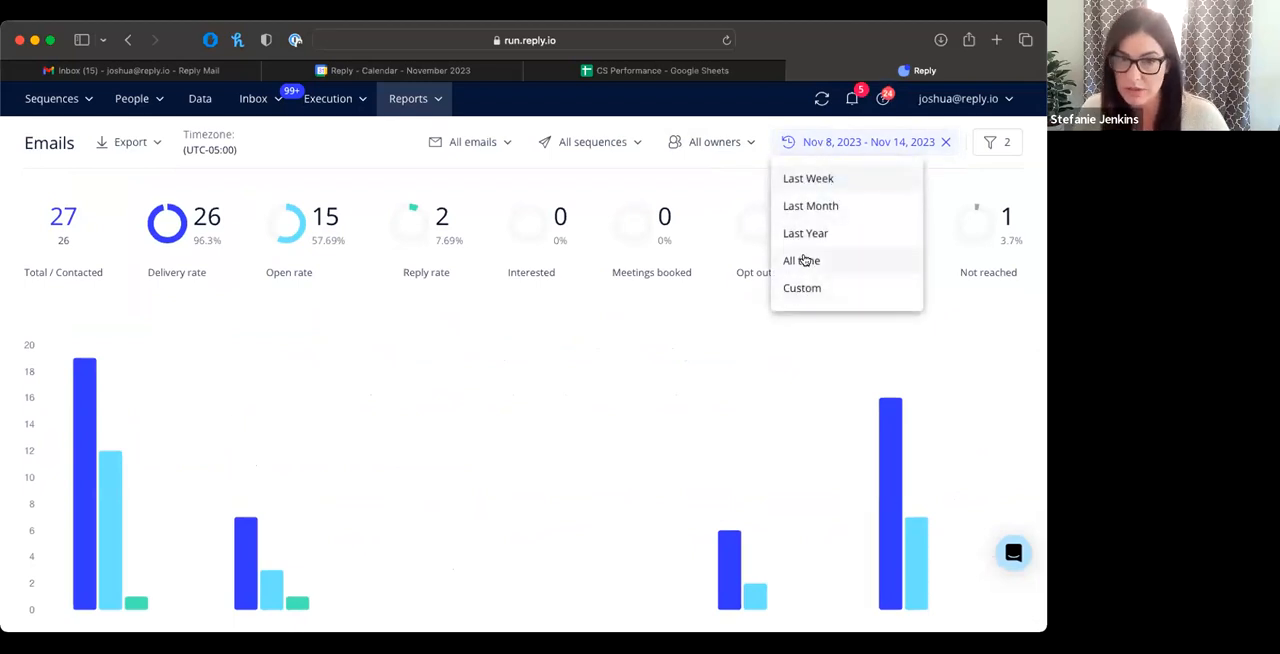
click(745, 166)
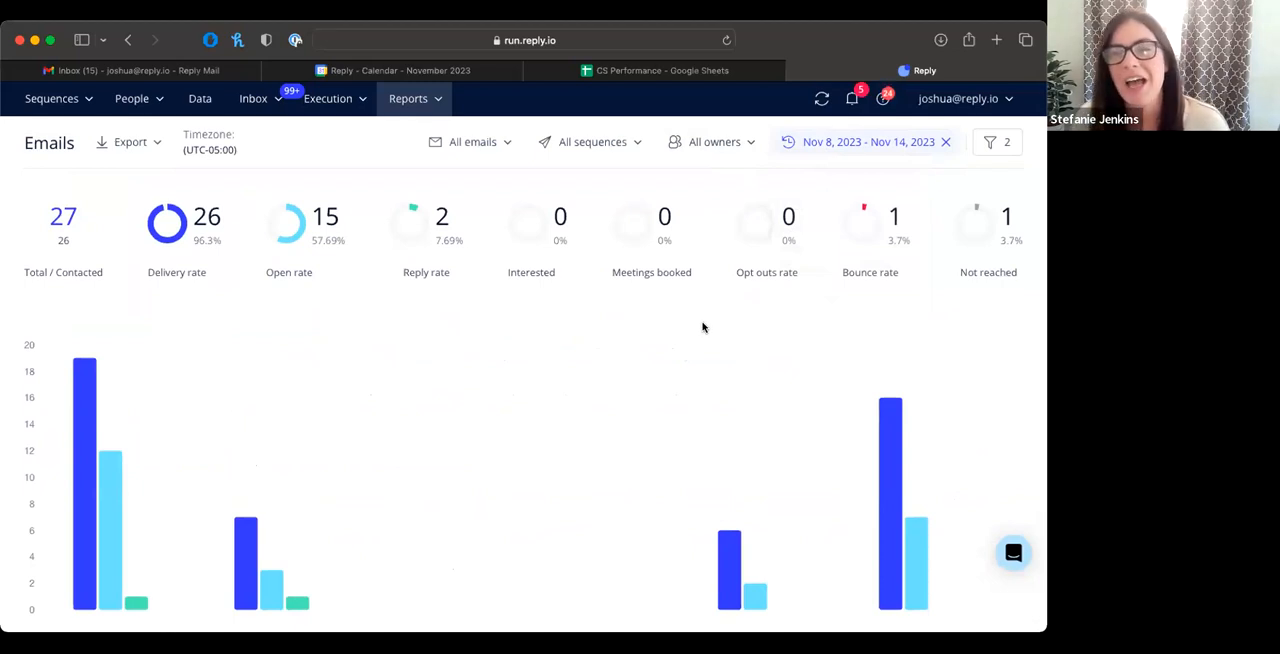
click(983, 150)
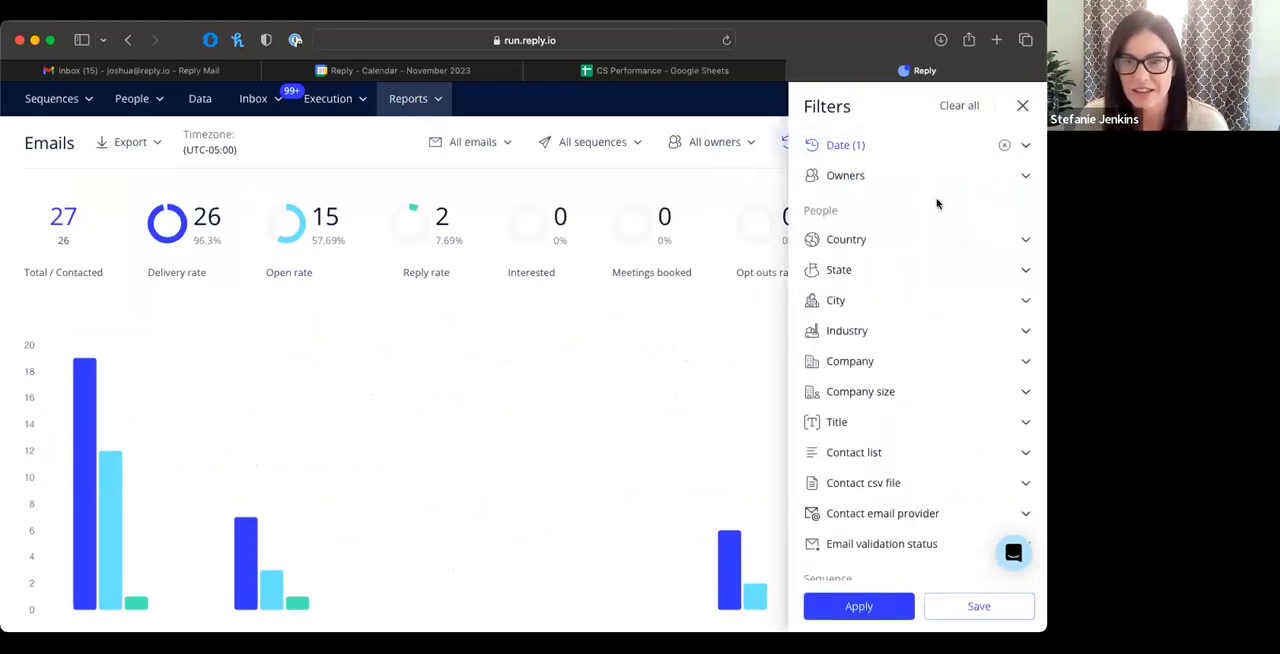
scroll(937, 204, down, 3)
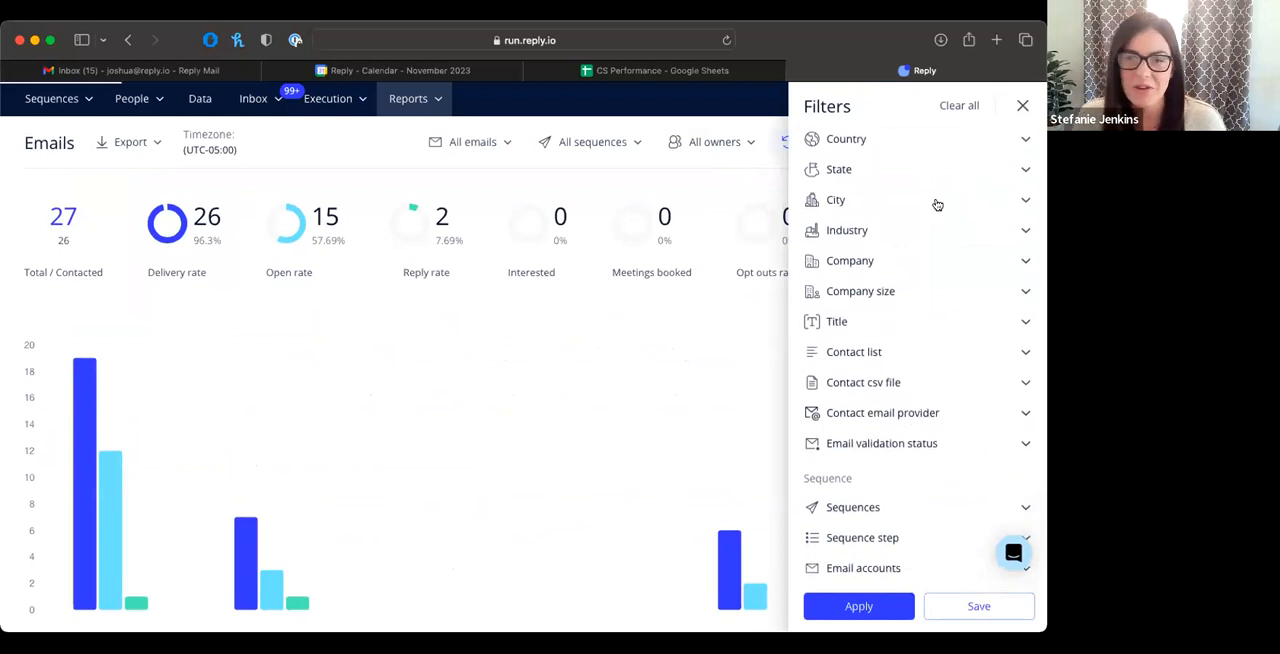
scroll(937, 204, up, 1)
scroll(937, 204, down, 3)
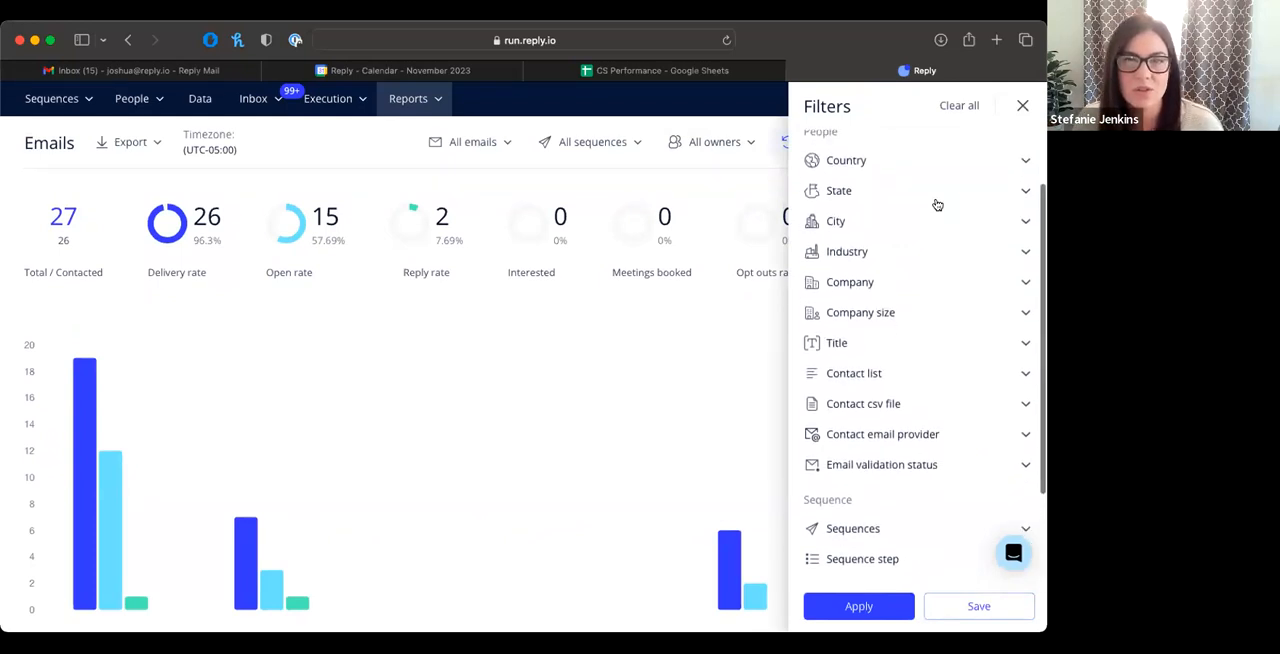
scroll(937, 204, down, 1)
scroll(937, 204, up, 3)
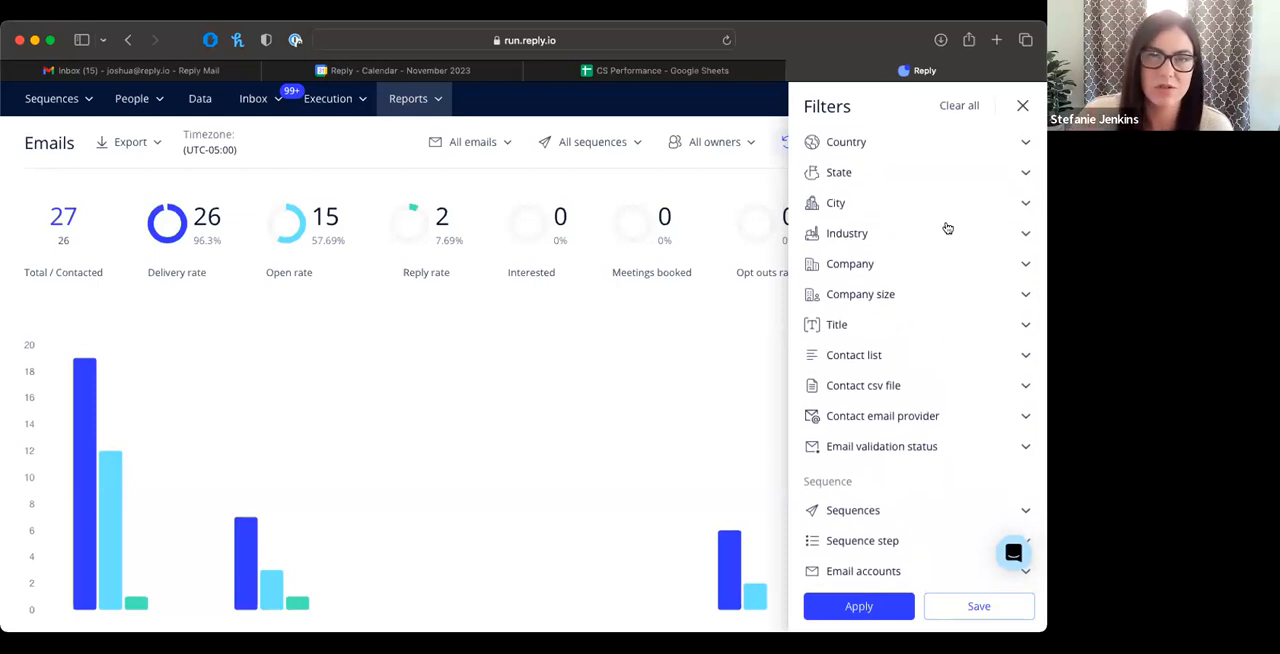
click(998, 234)
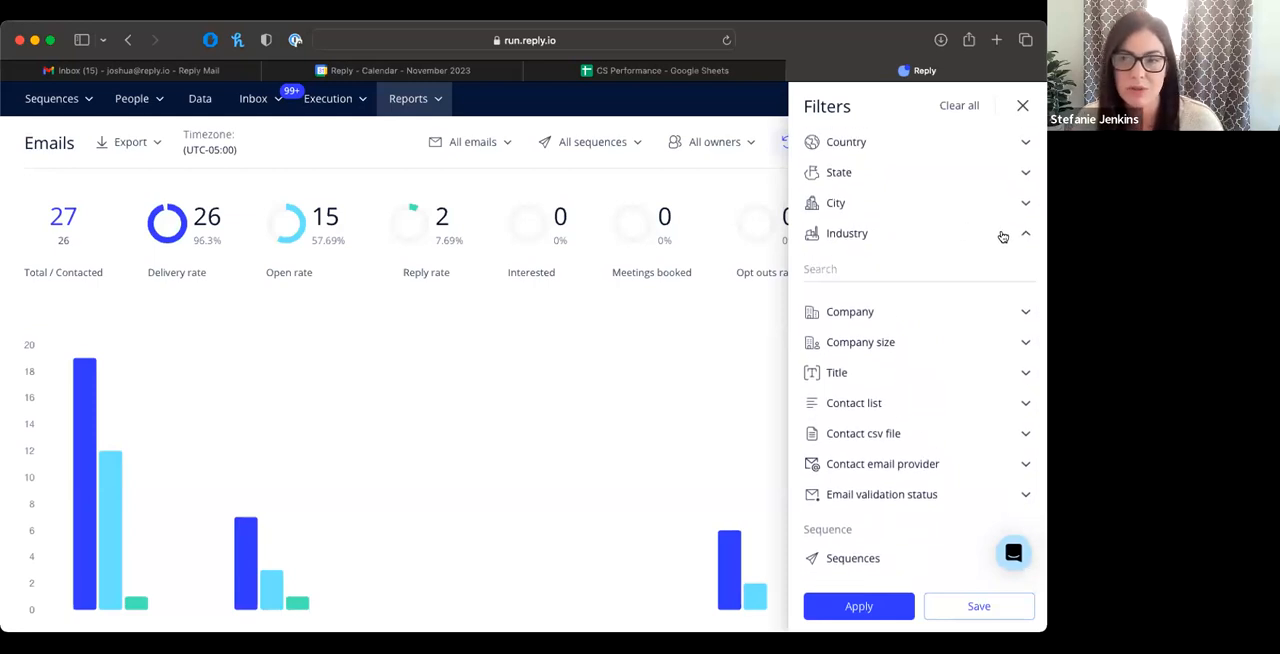
scroll(1001, 233, down, 2)
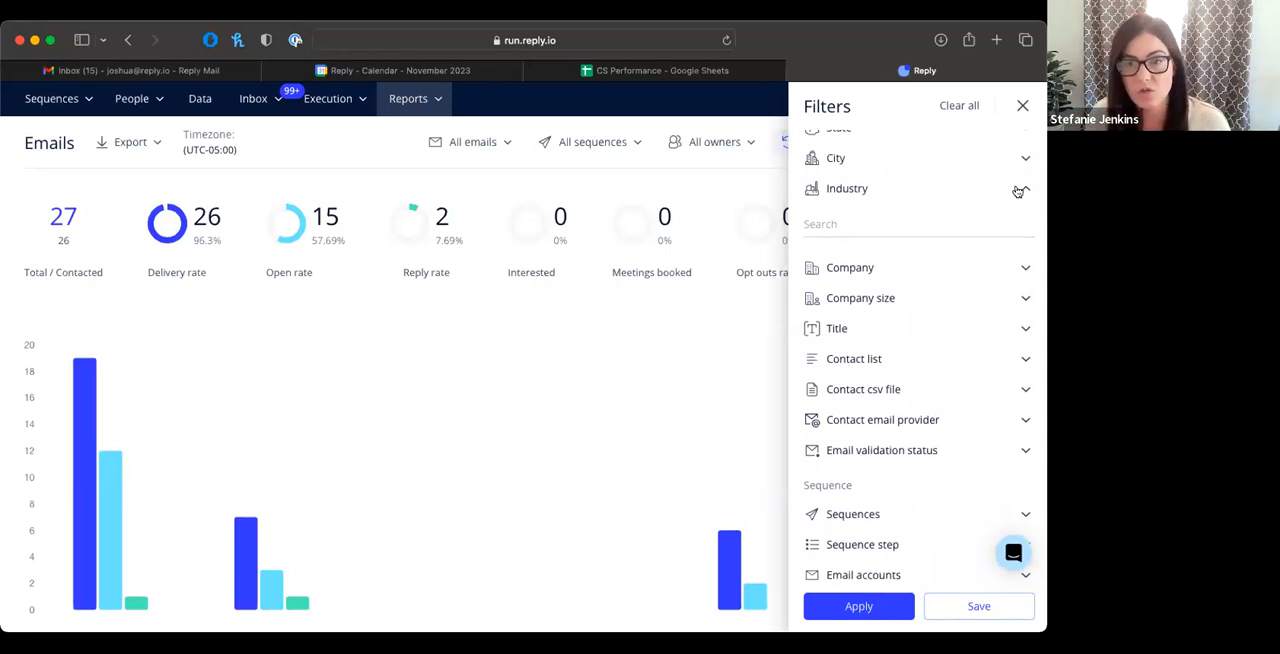
click(1018, 191)
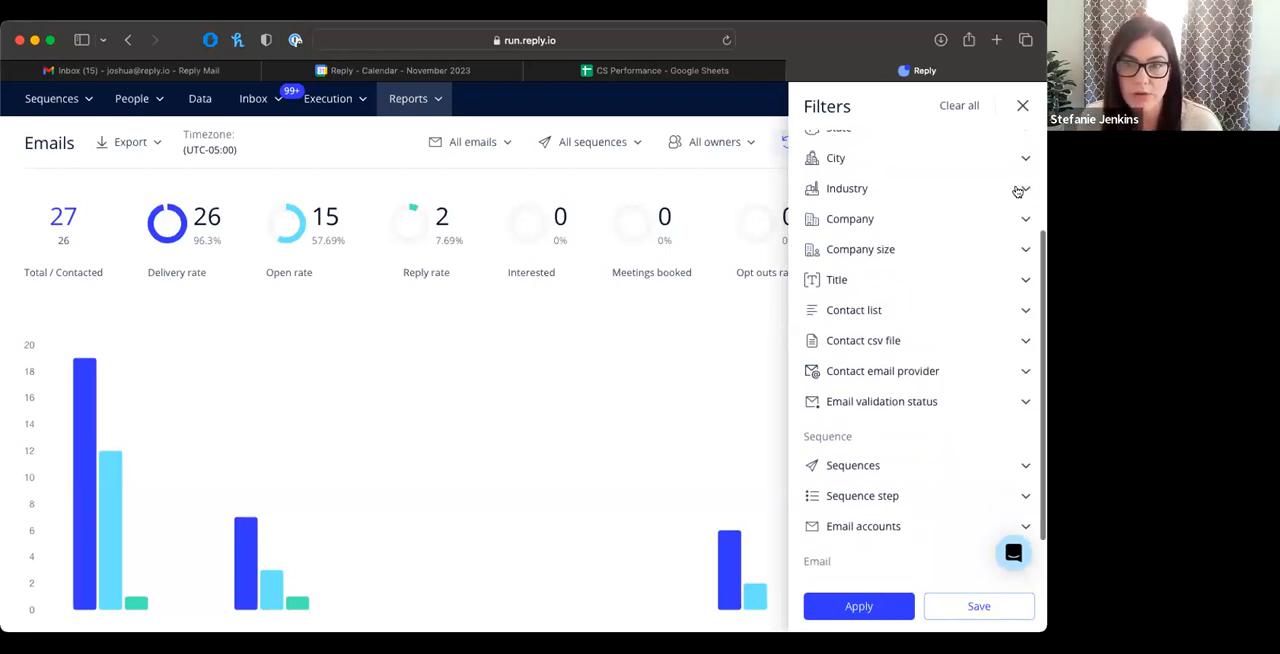
scroll(1018, 191, down, 3)
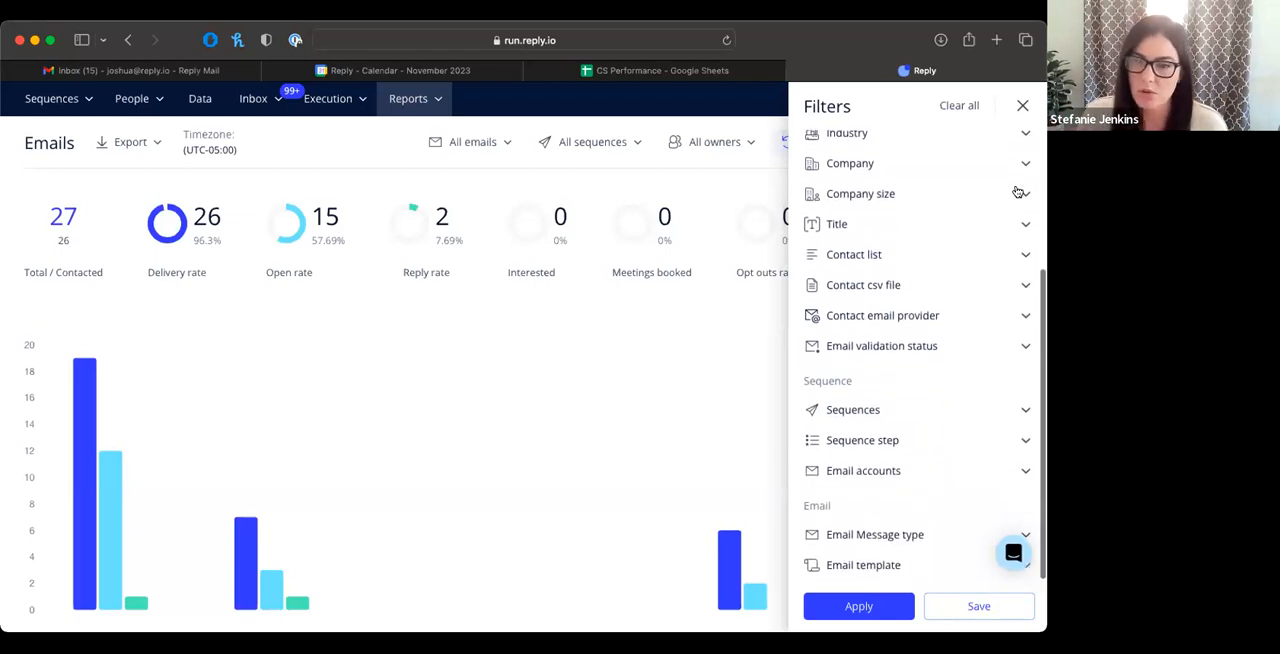
scroll(968, 202, up, 3)
scroll(968, 202, up, 3)
scroll(968, 202, down, 1)
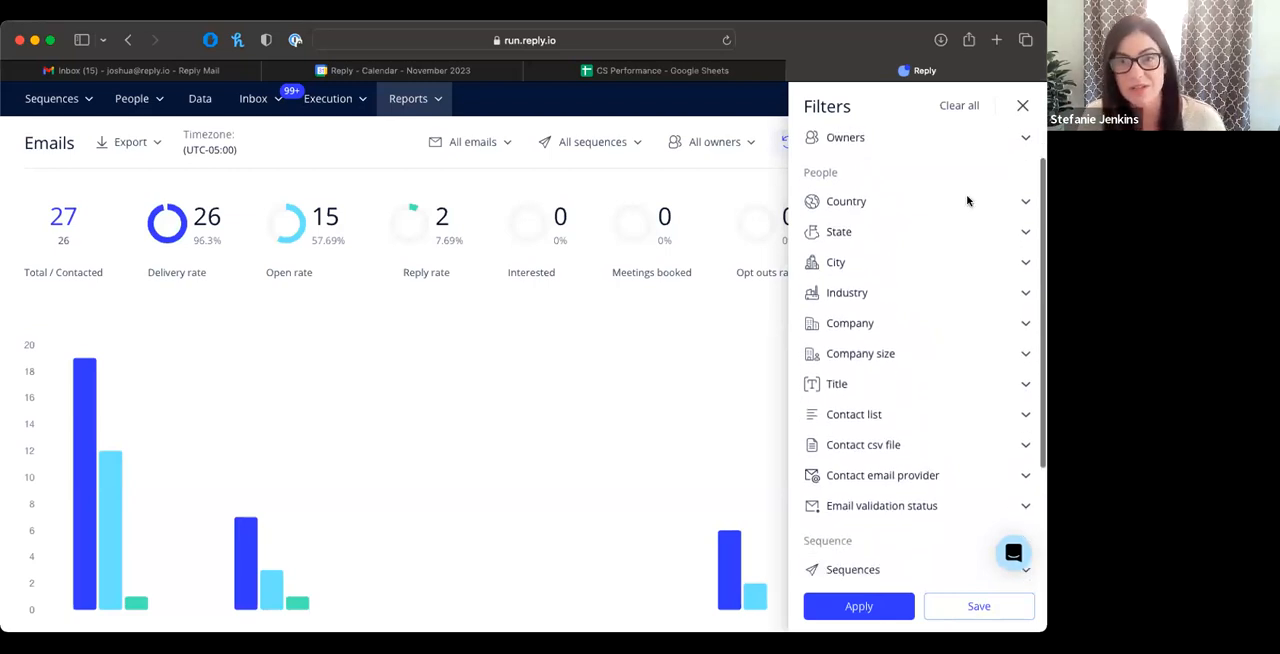
scroll(968, 202, down, 5)
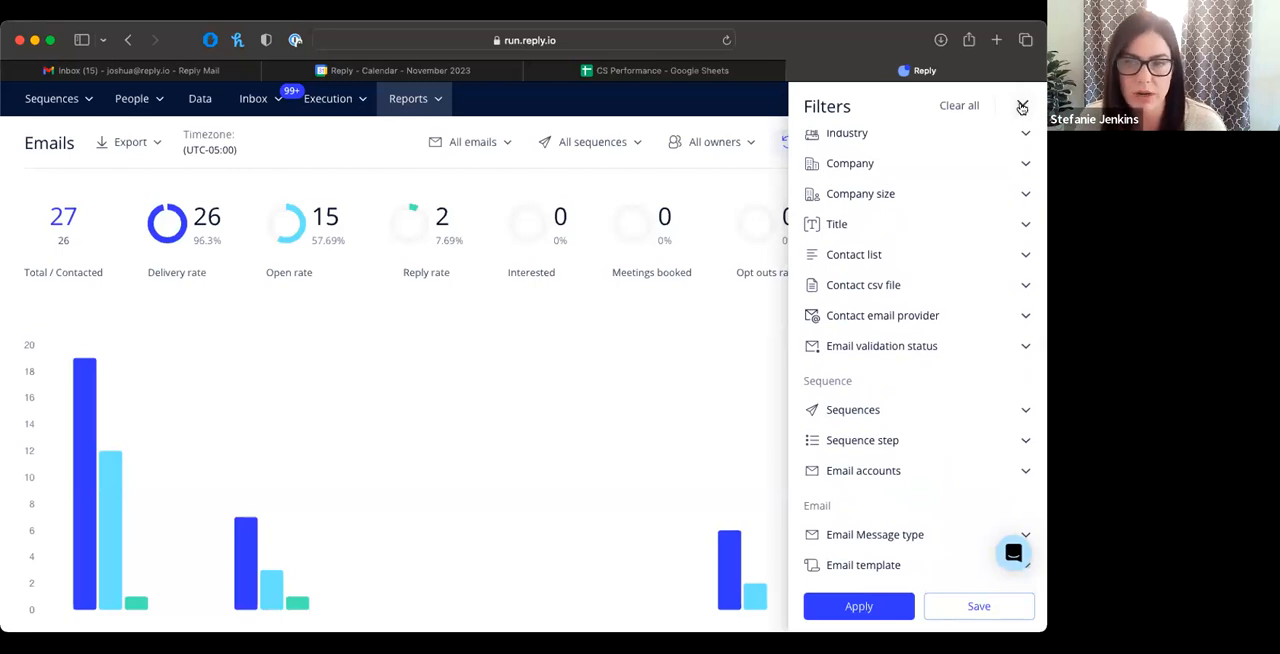
click(1022, 106)
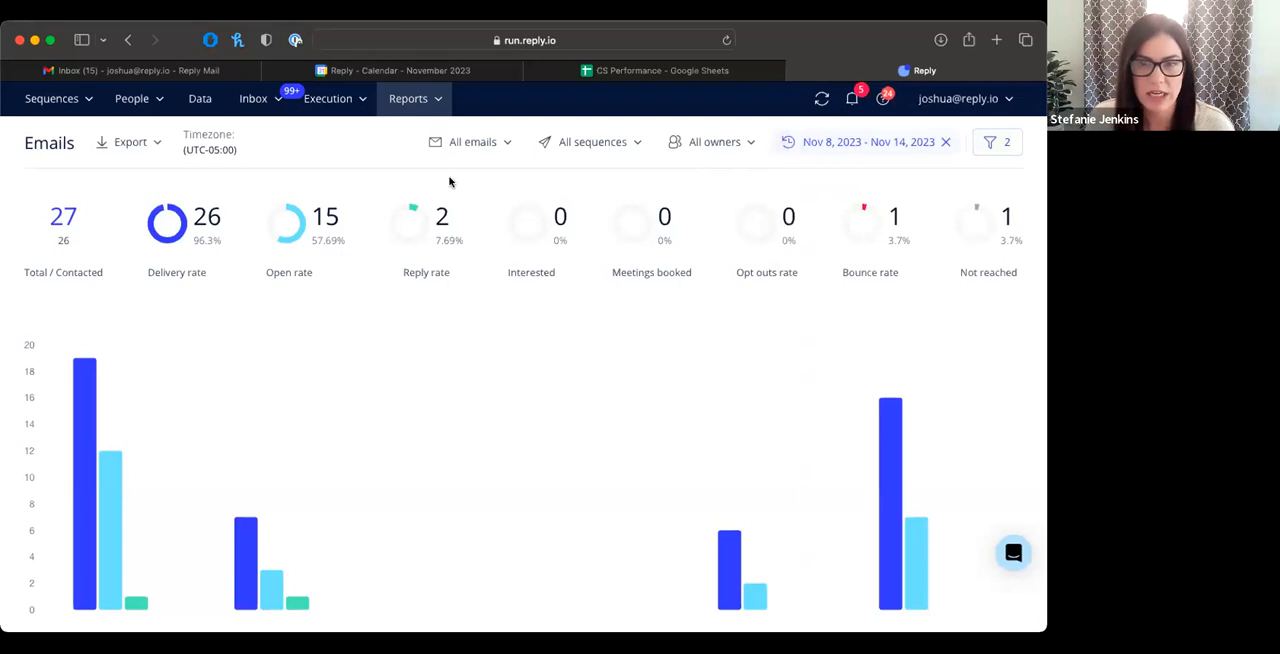
Step: Break the Emails report down by email account, and review its CSV export options without exporting
scroll(449, 181, down, 8)
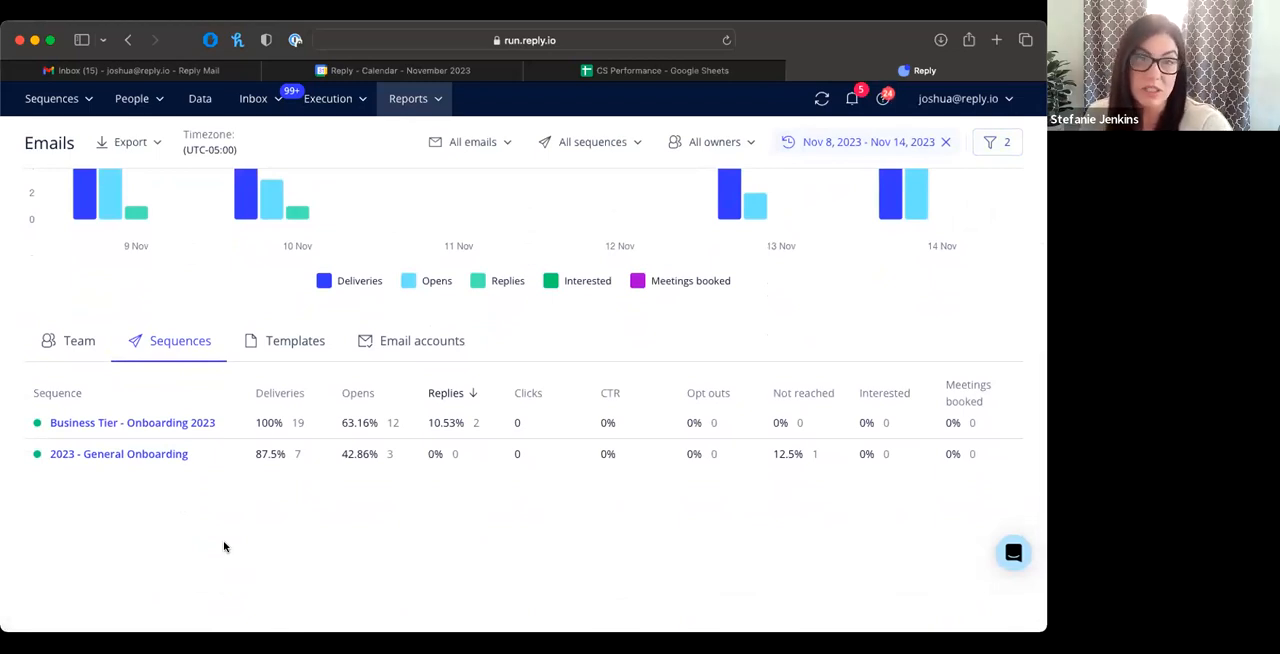
click(384, 343)
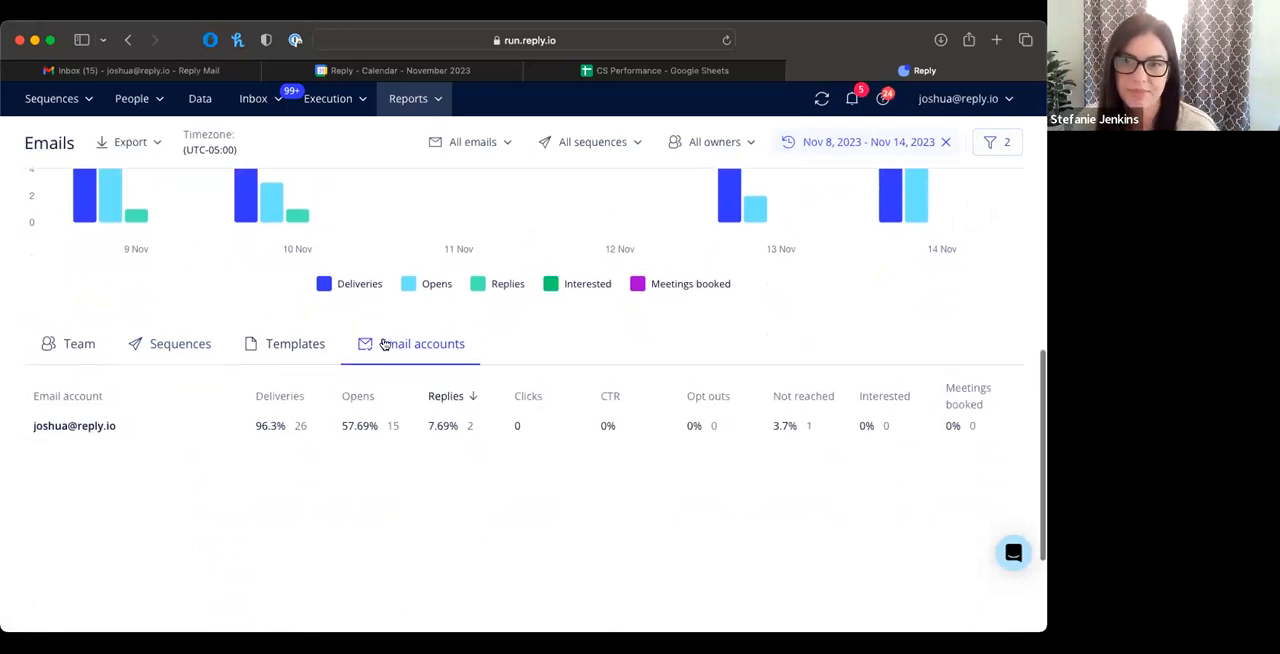
scroll(157, 145, up, 5)
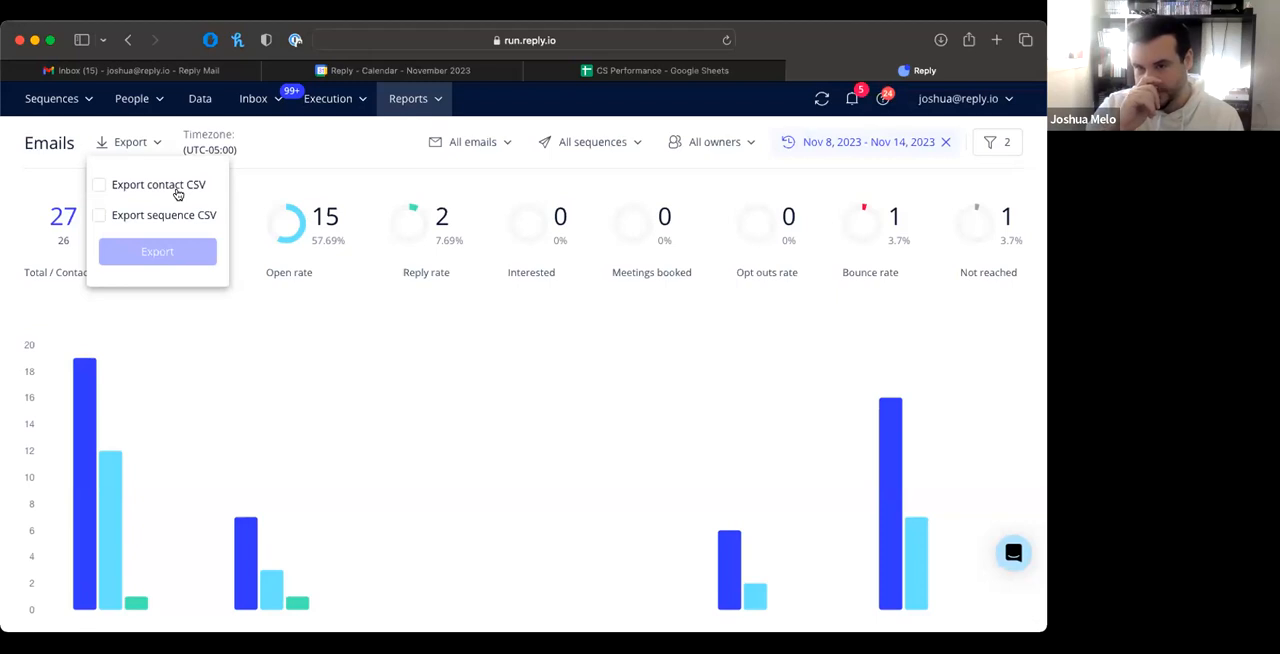
click(257, 182)
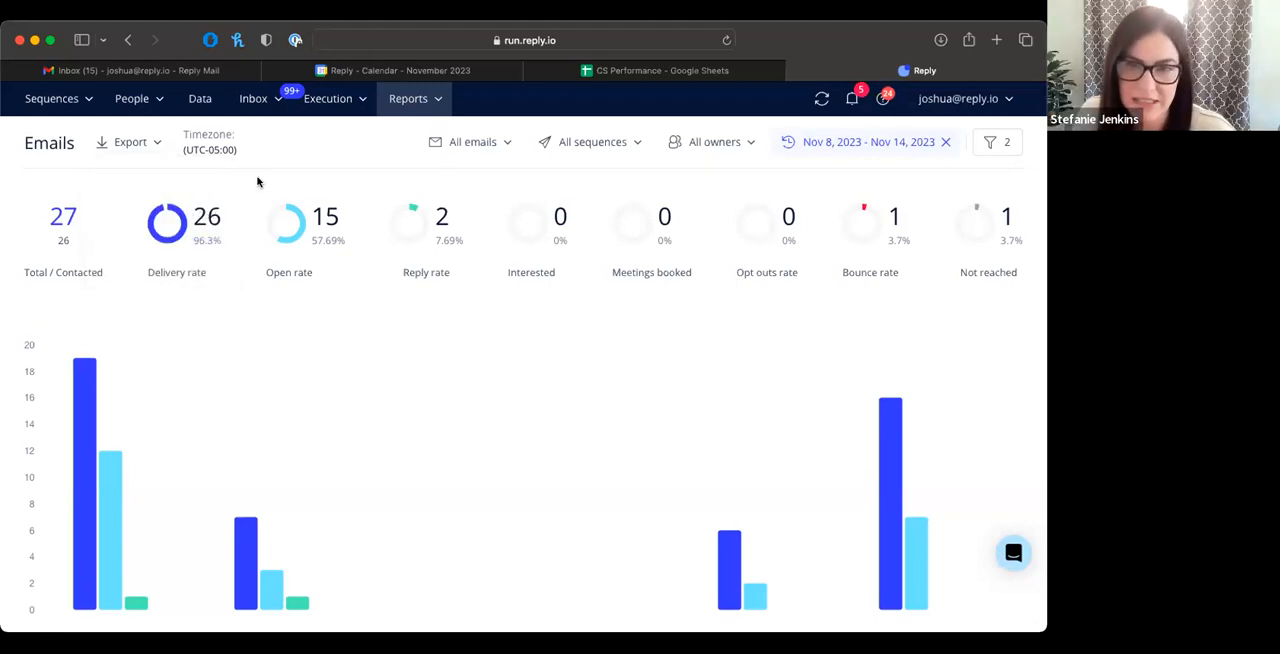
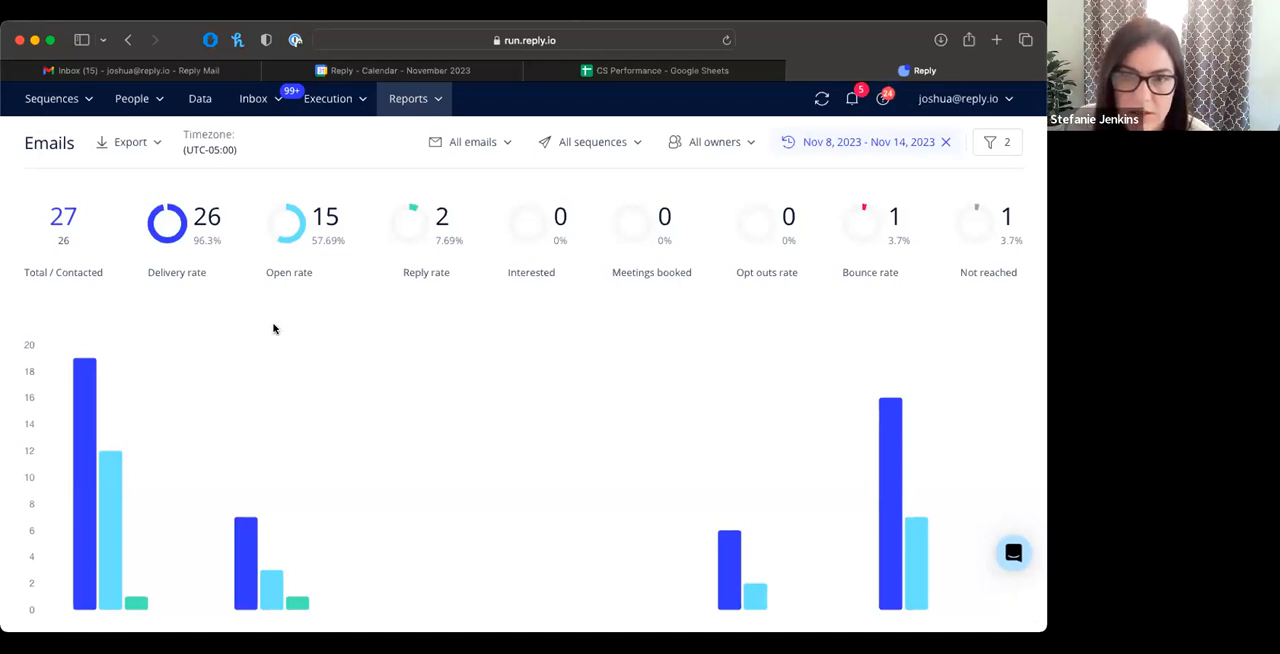
Step: Open the inbox from the Emails report and view its AI draft and Unread threads
mouse_move(274, 113)
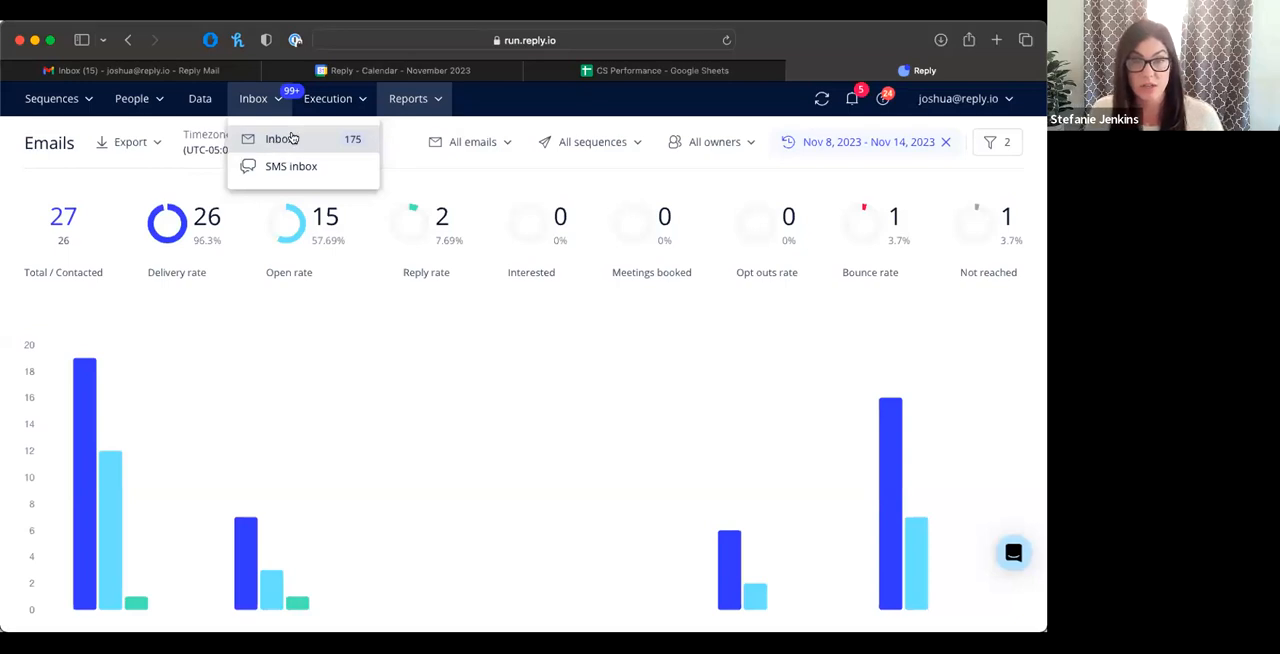
click(289, 139)
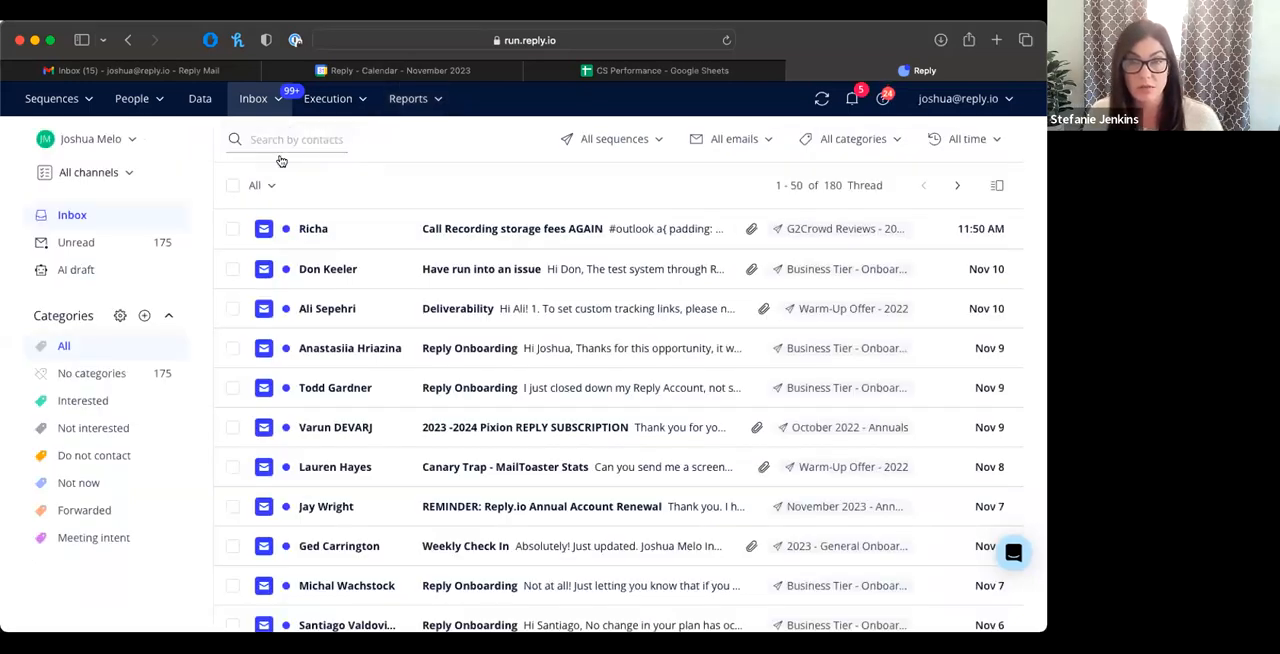
click(80, 270)
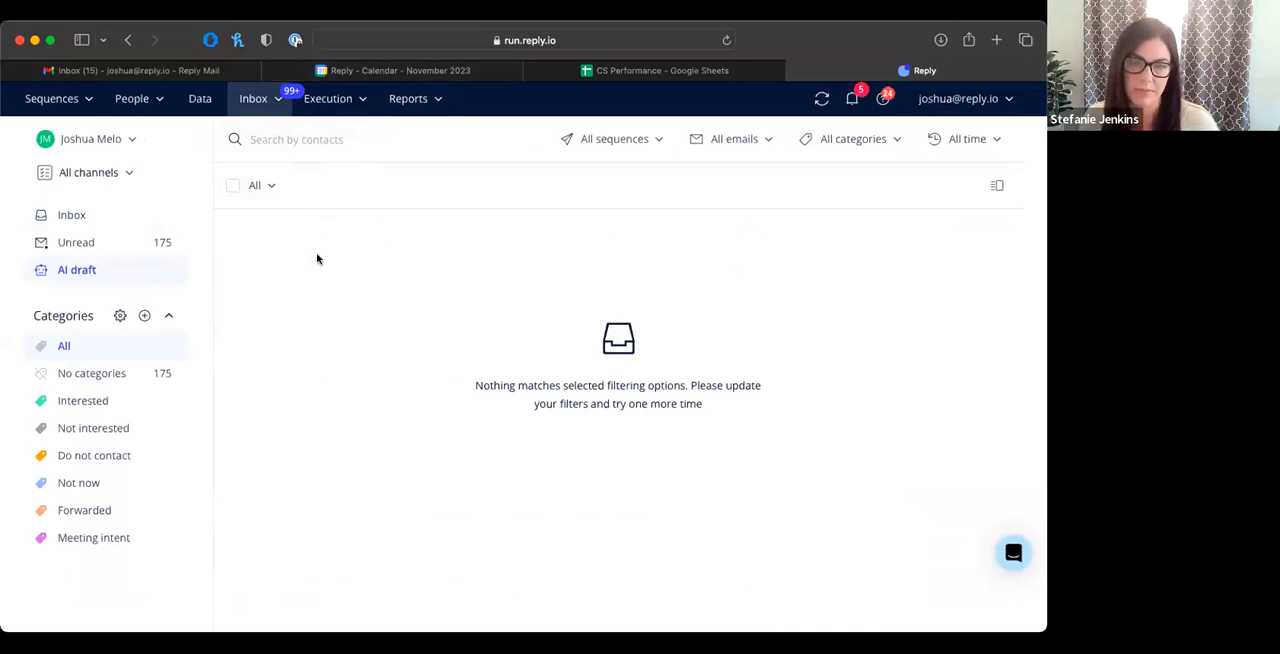
click(89, 244)
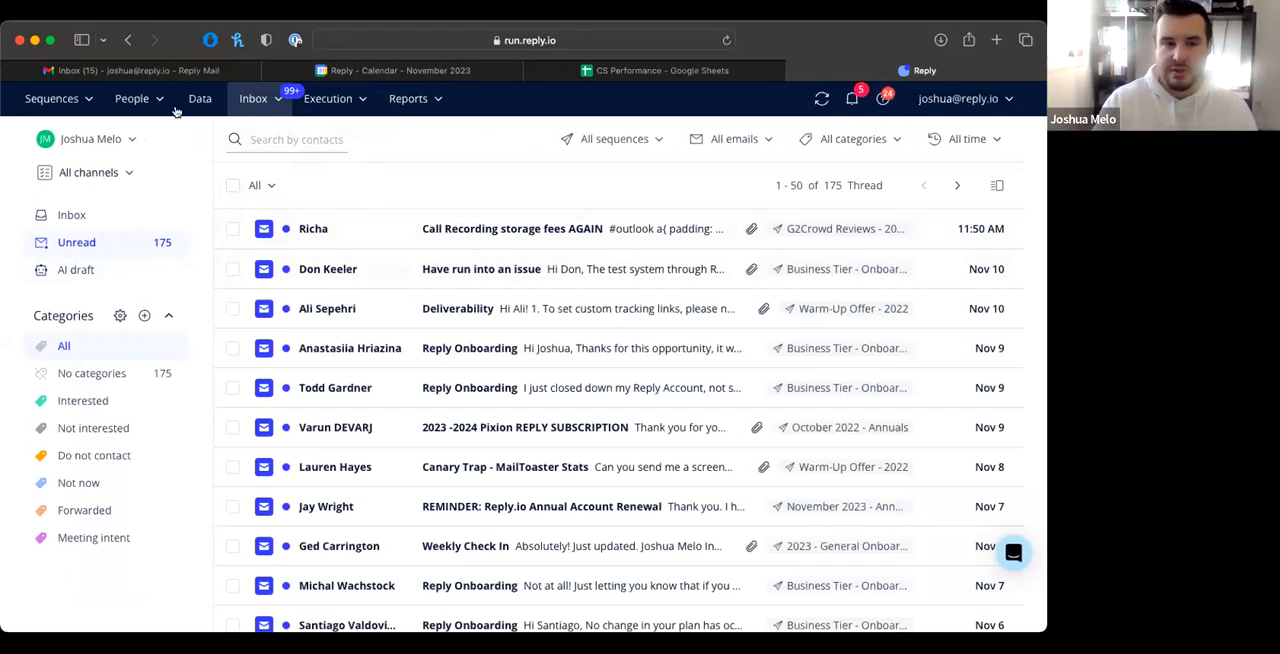
Step: Review the help widget's message list, return to its home view, and close the widget
mouse_move(73, 103)
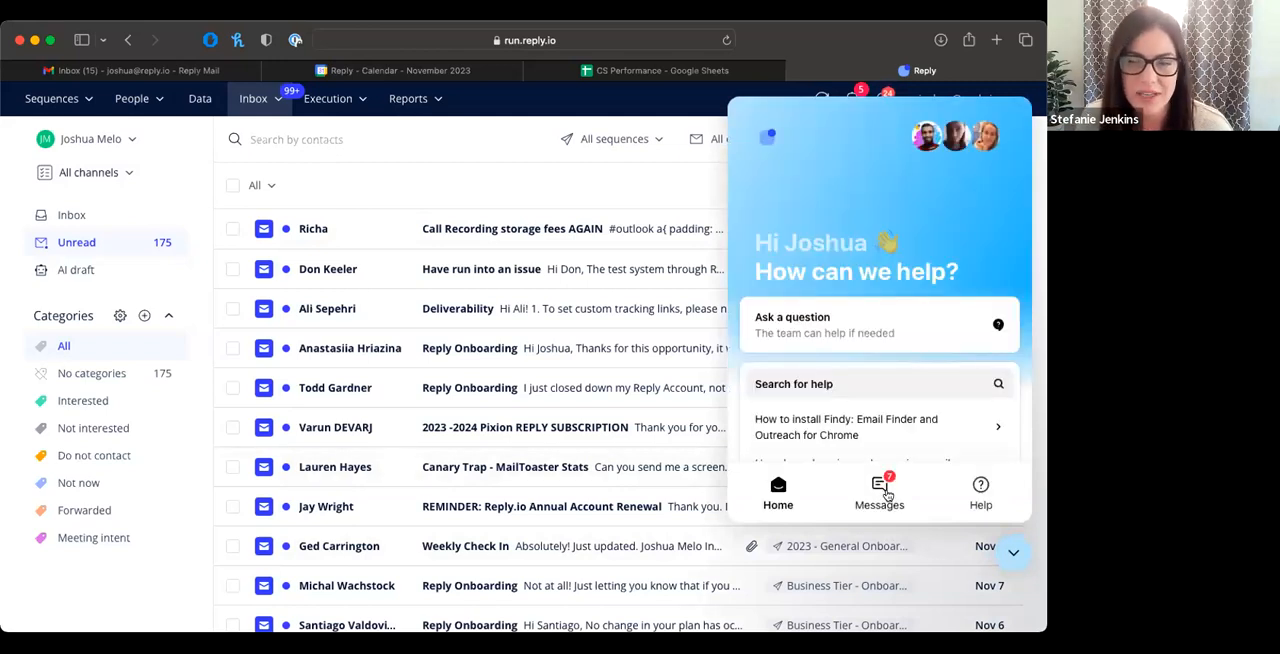
click(884, 494)
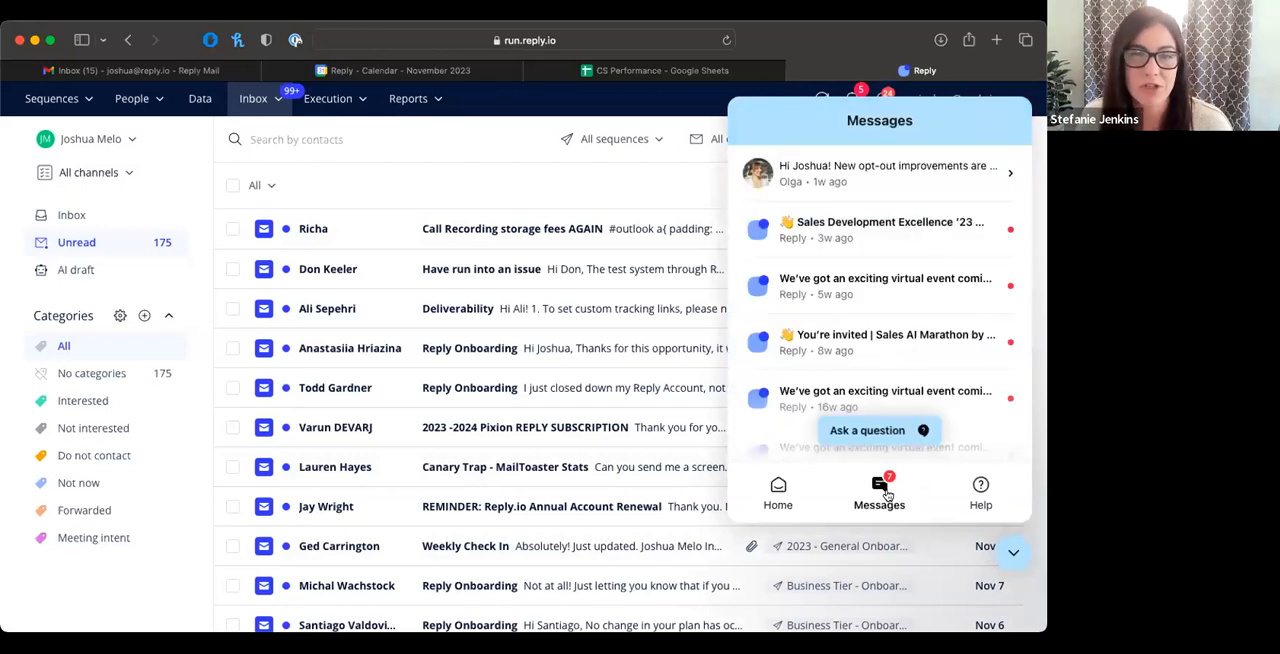
scroll(834, 208, down, 1)
scroll(834, 206, up, 1)
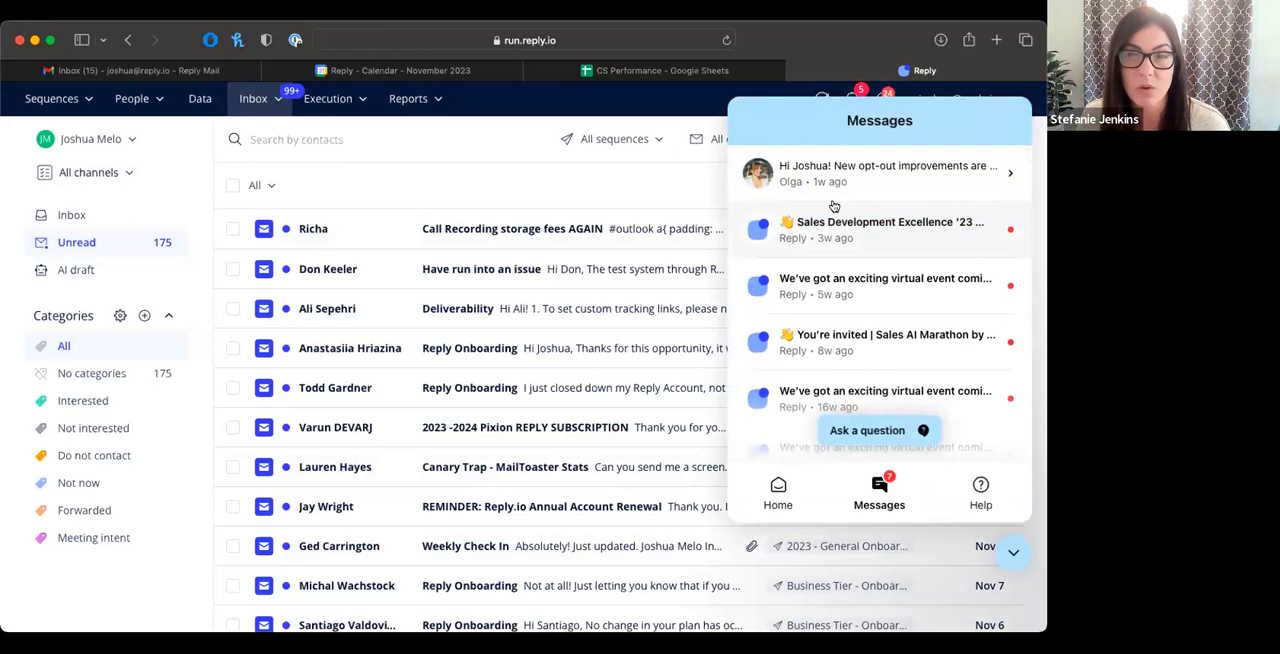
click(779, 492)
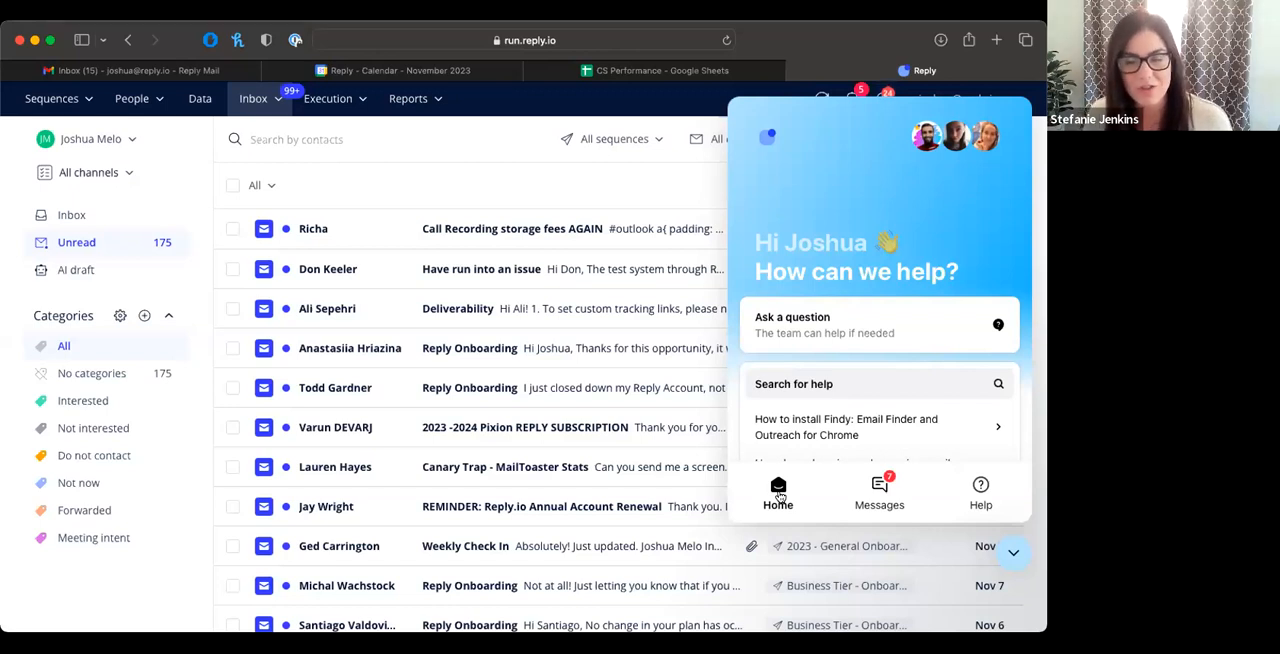
click(1012, 552)
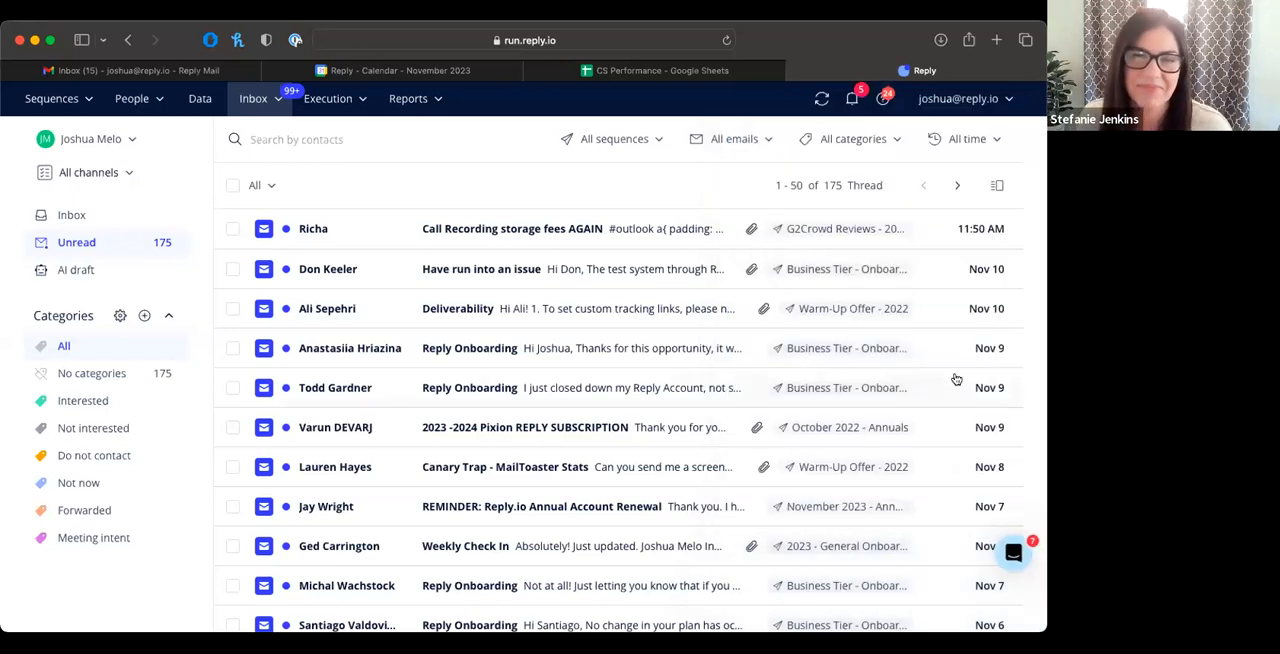